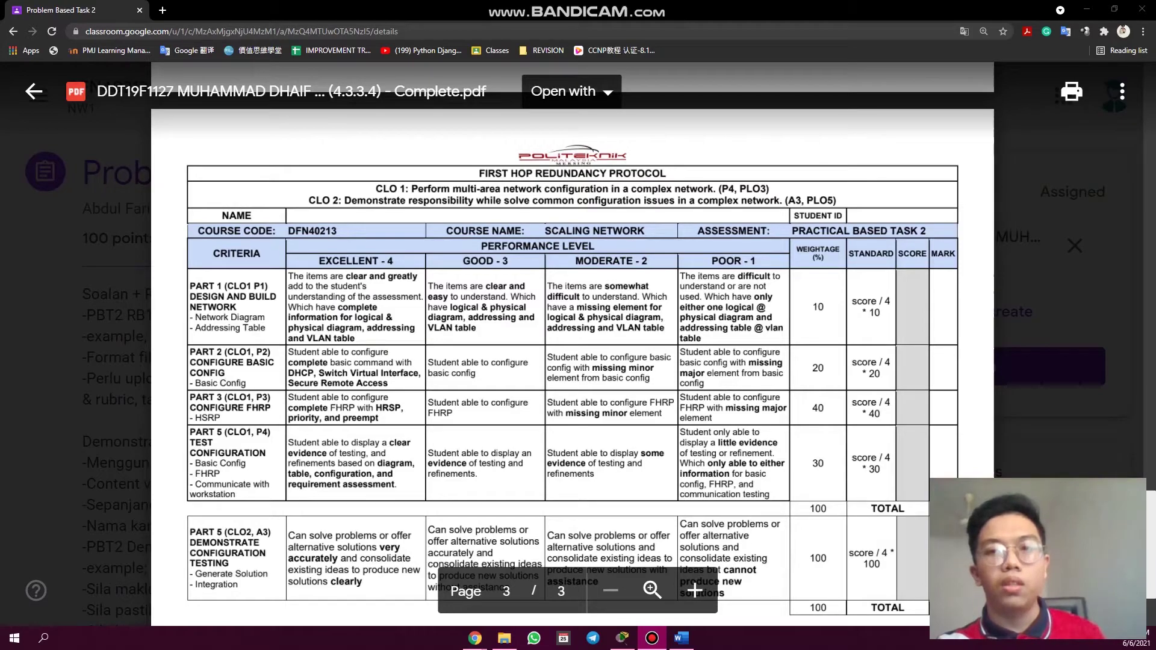
- Scroll the rubric PDF and highlight the Network Diagram and Addressing Table criteria
scroll(645, 193, "up", 20)
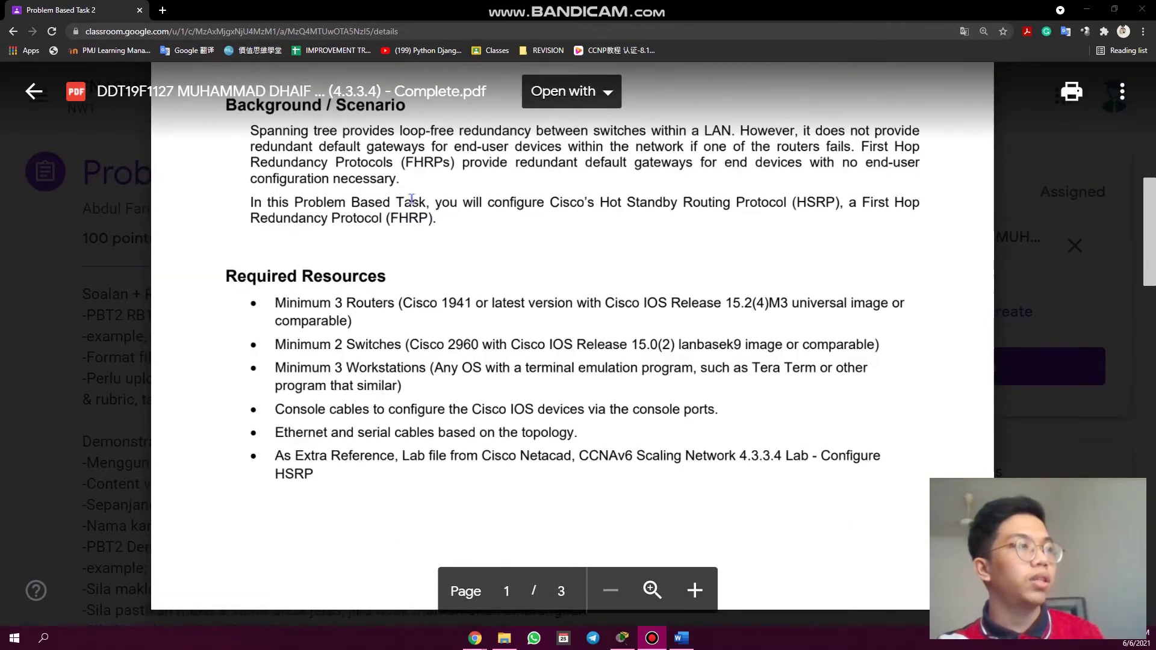
scroll(429, 209, "up", 3)
scroll(764, 253, "down", 20)
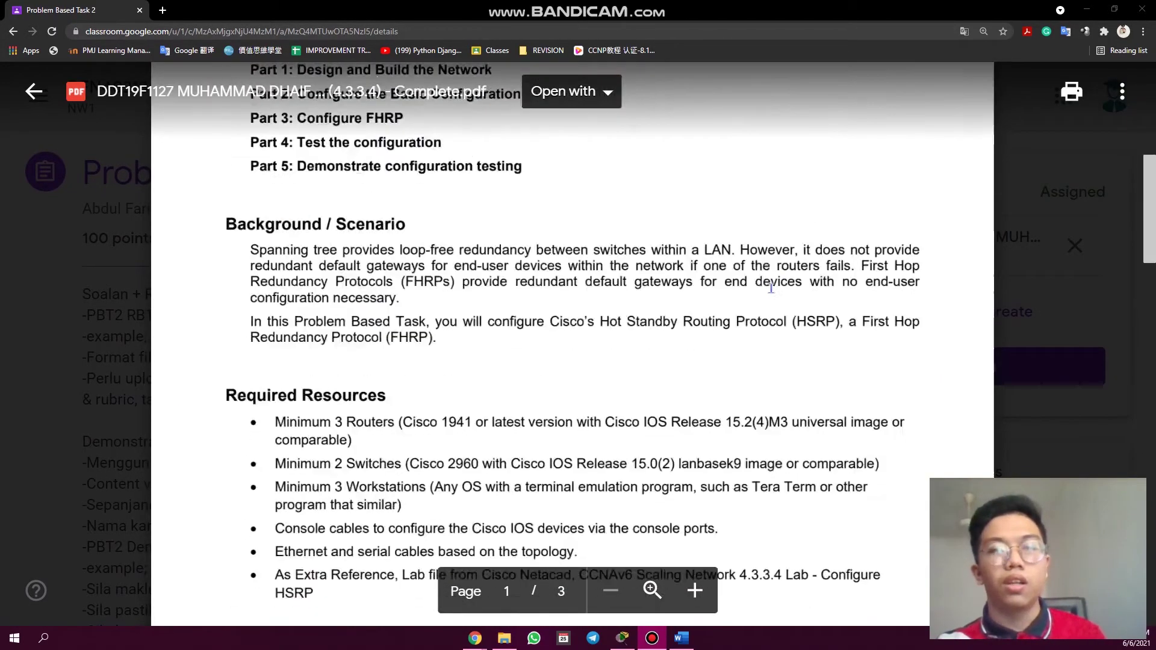
scroll(747, 256, "up", 1)
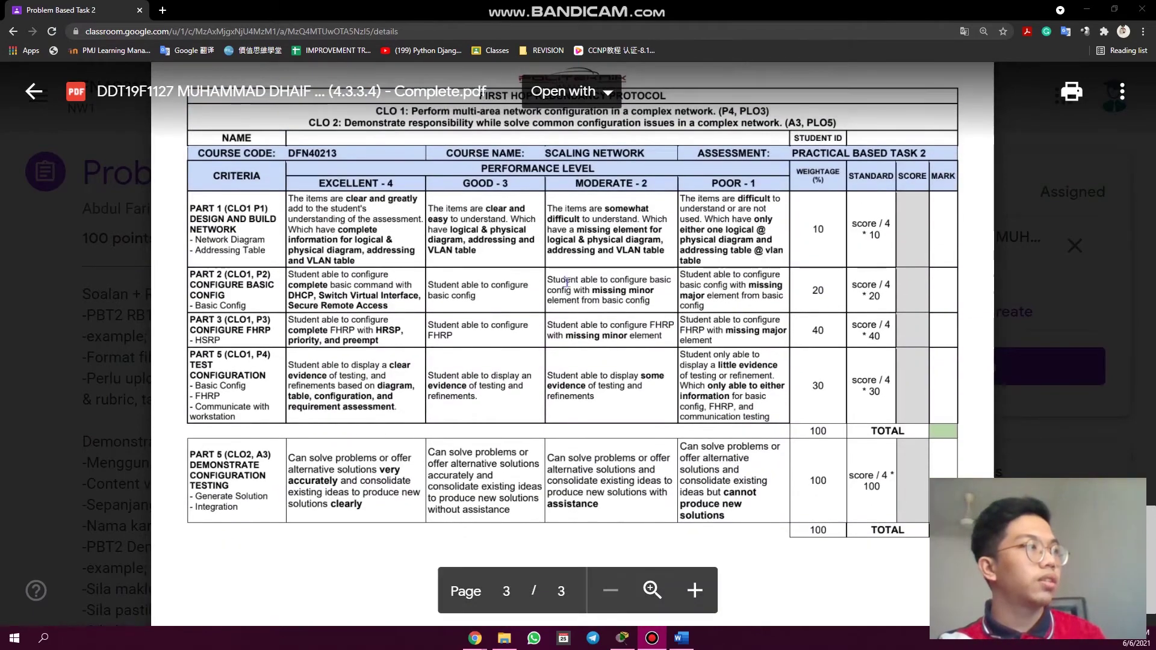
left_click_drag(194, 239, 265, 240)
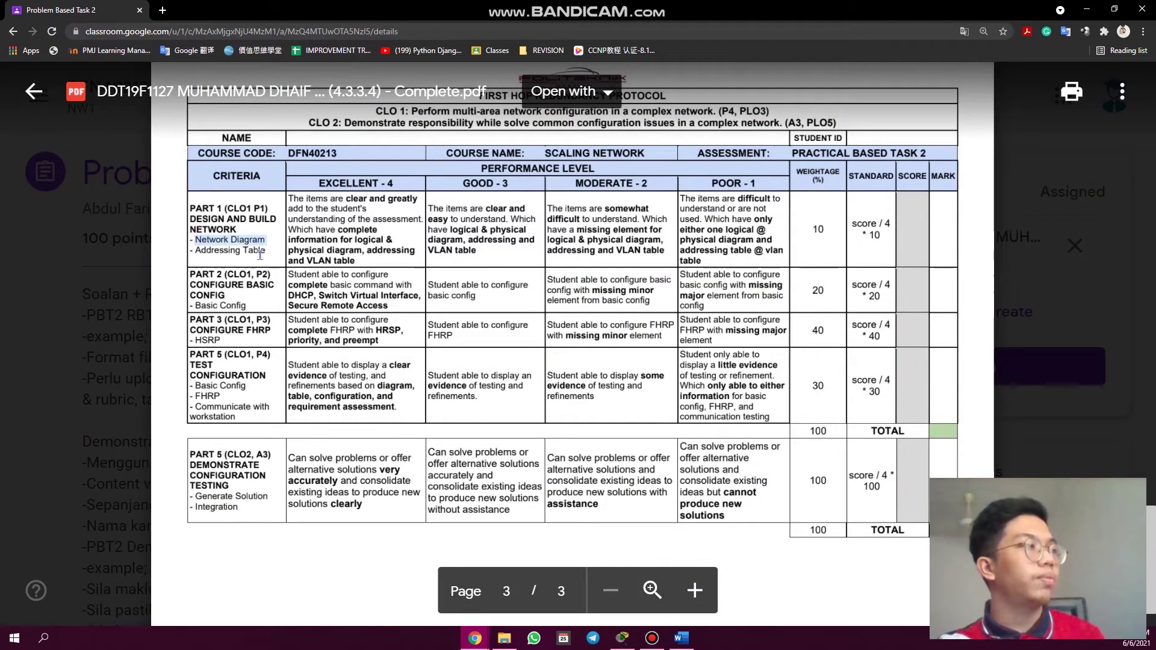
left_click_drag(195, 251, 259, 255)
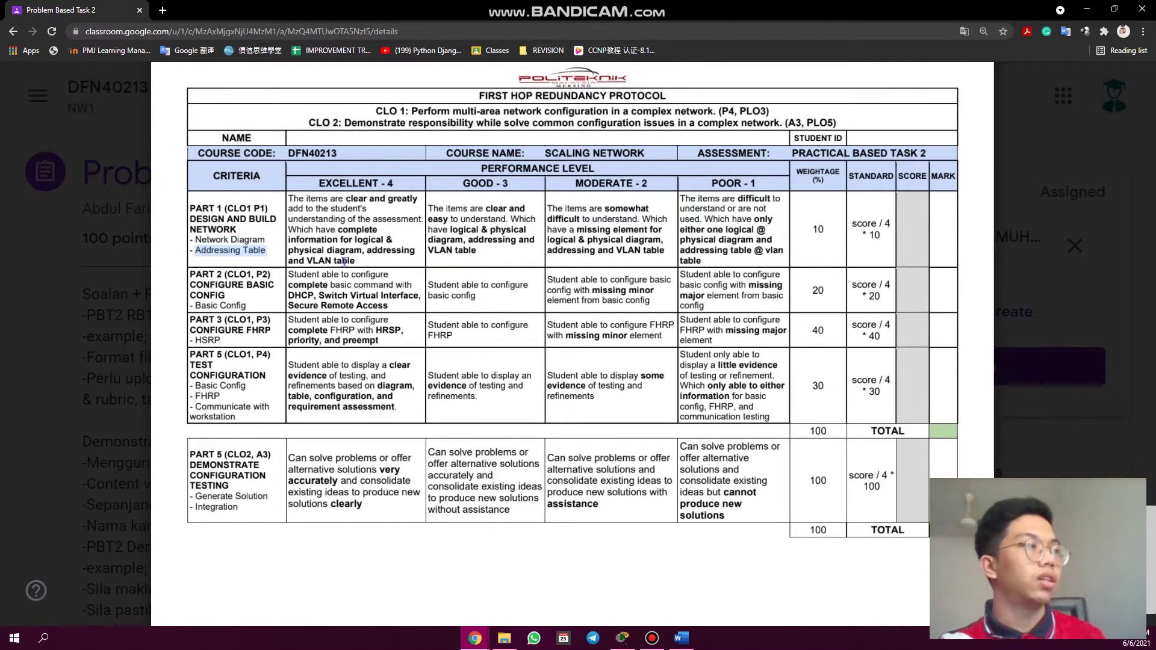
- Highlight the VLAN table requirement and the 'diagram, addressing' text, then go to Packet Tracer
left_click_drag(356, 262, 288, 261)
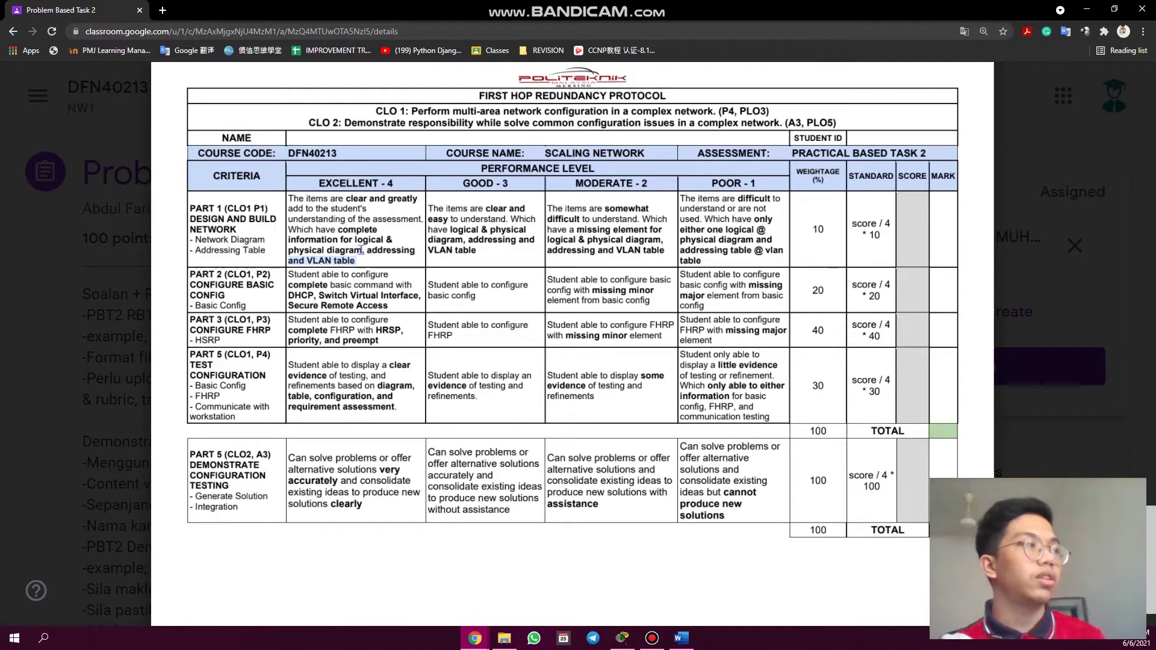
double_click(373, 250)
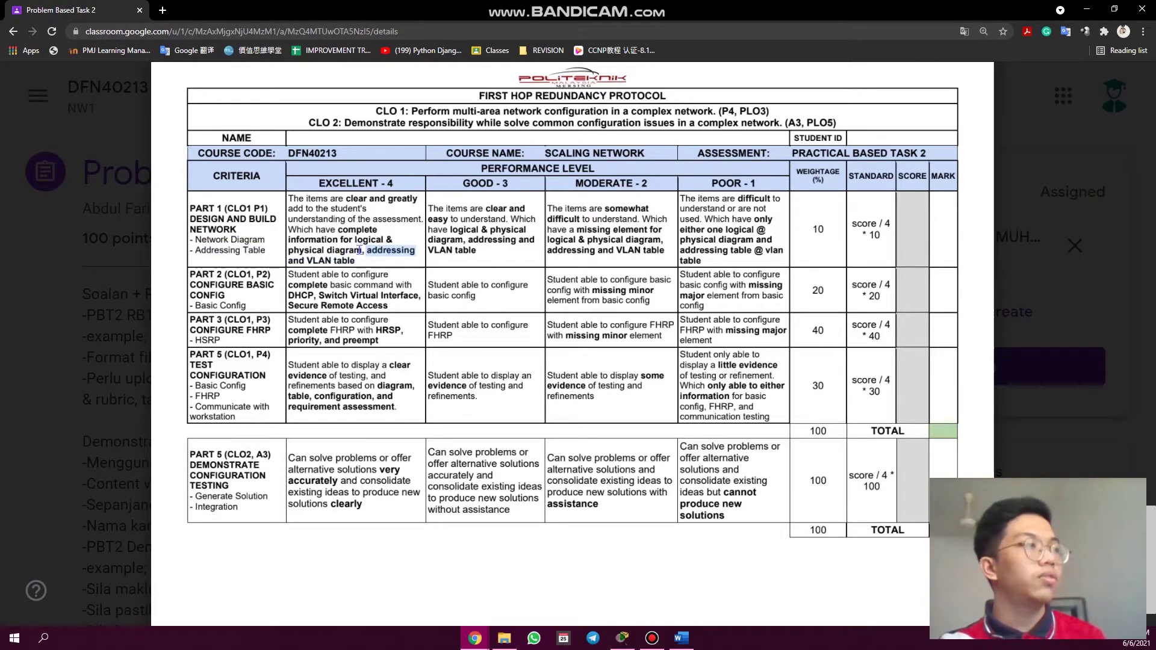
left_click_drag(359, 250, 325, 254)
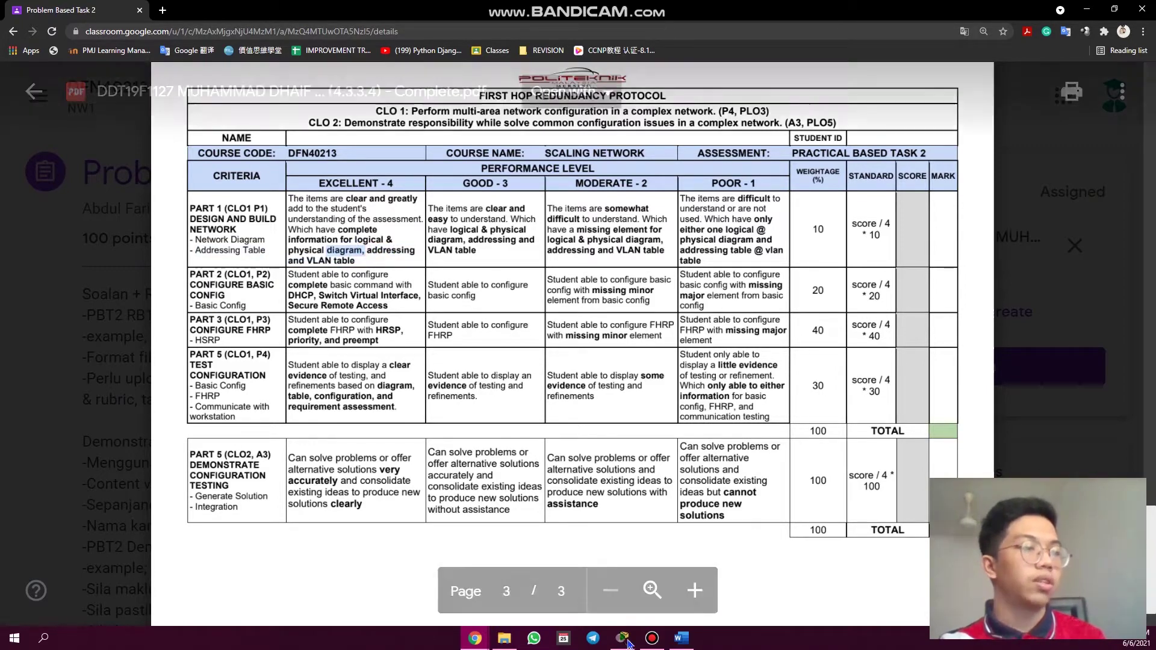
key("alt+Tab")
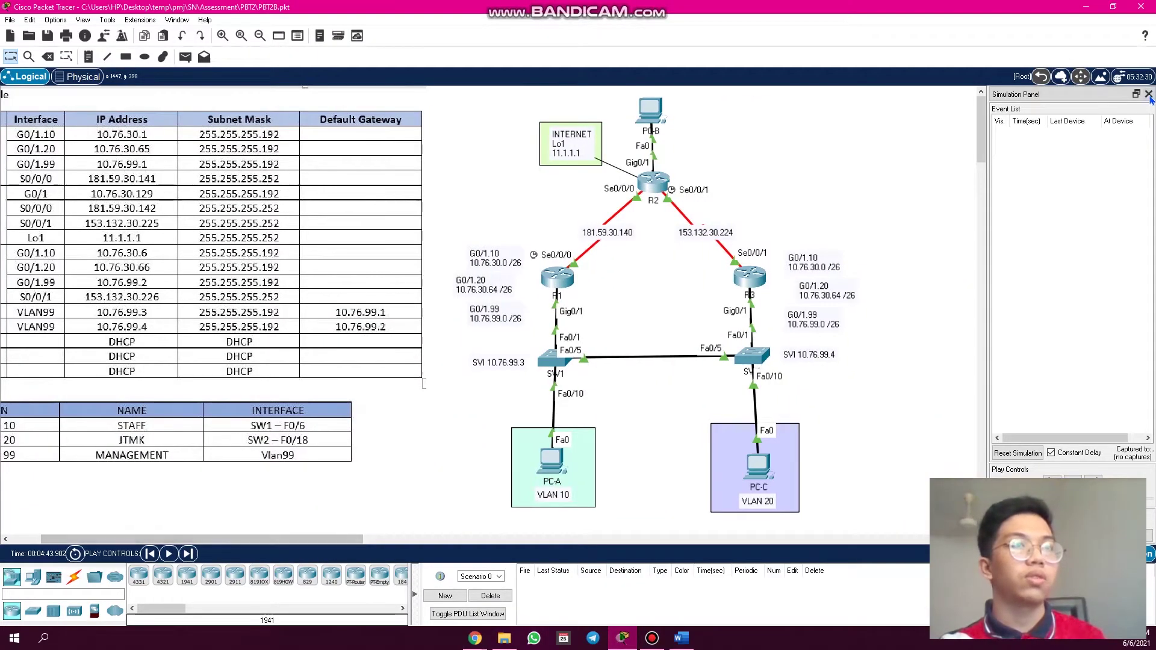
- Close the Simulation Panel, then box-select and deselect all topology devices
left_click(1149, 95)
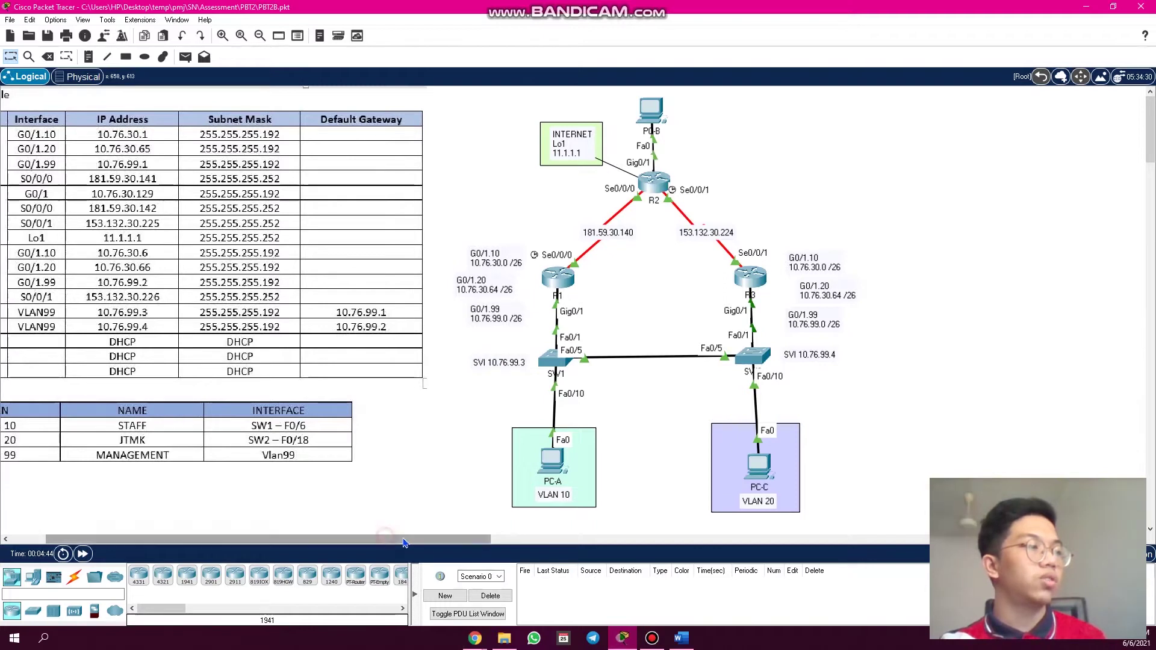
left_click_drag(422, 539, 439, 539)
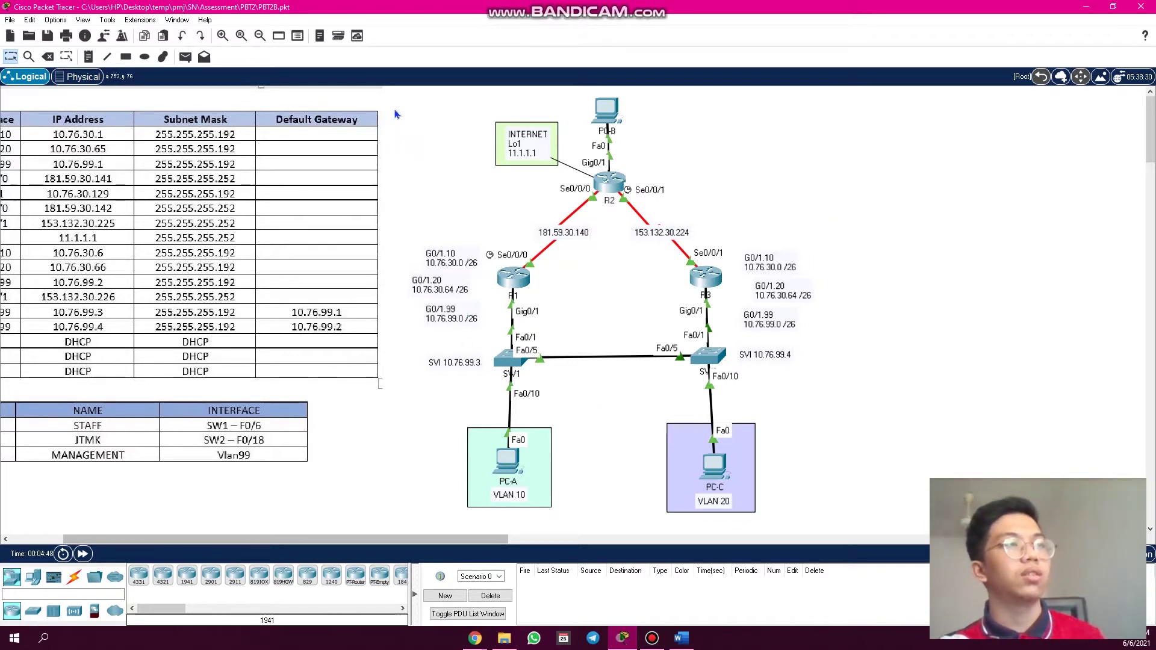
left_click_drag(396, 107, 798, 398)
left_click(864, 496)
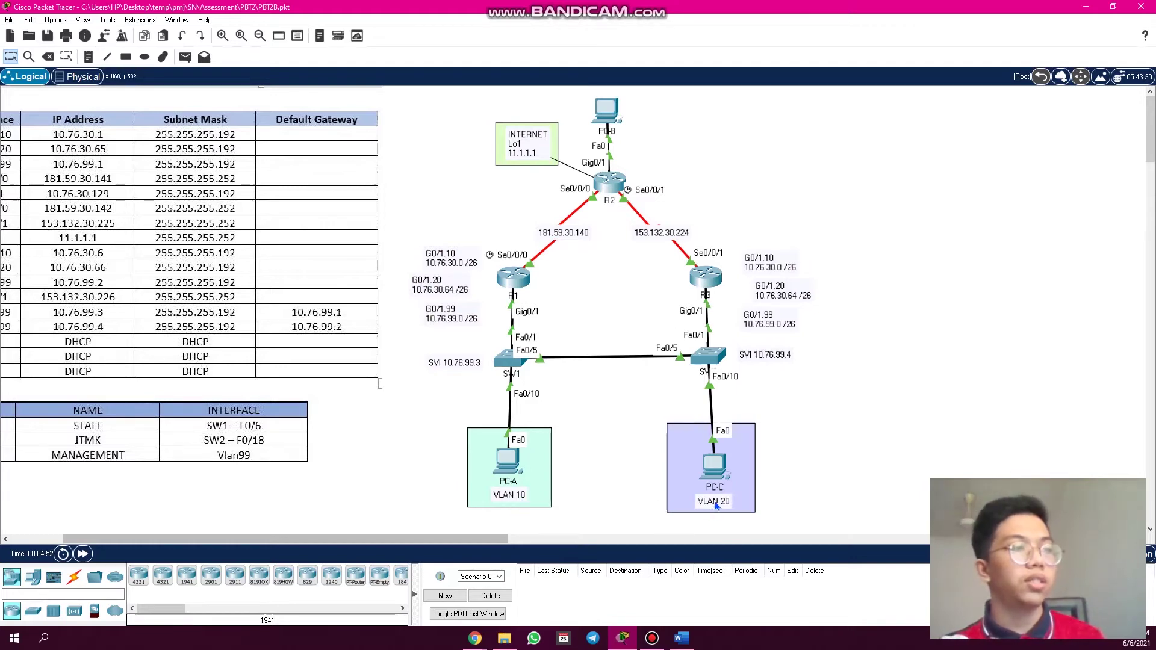
left_click(84, 77)
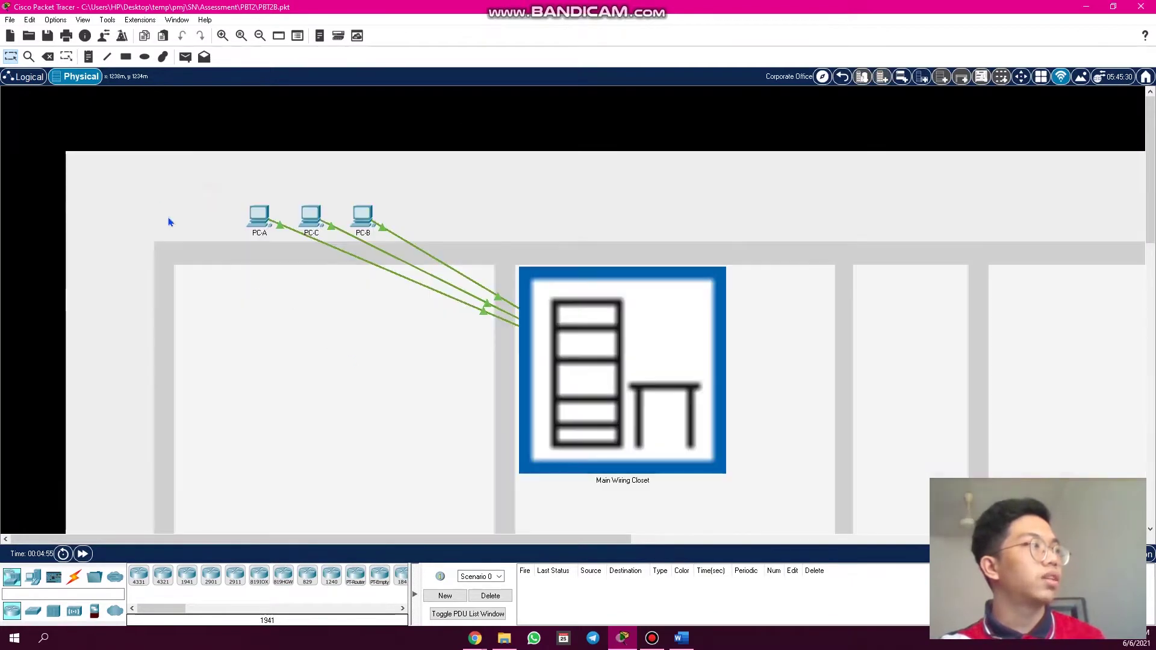
left_click(565, 350)
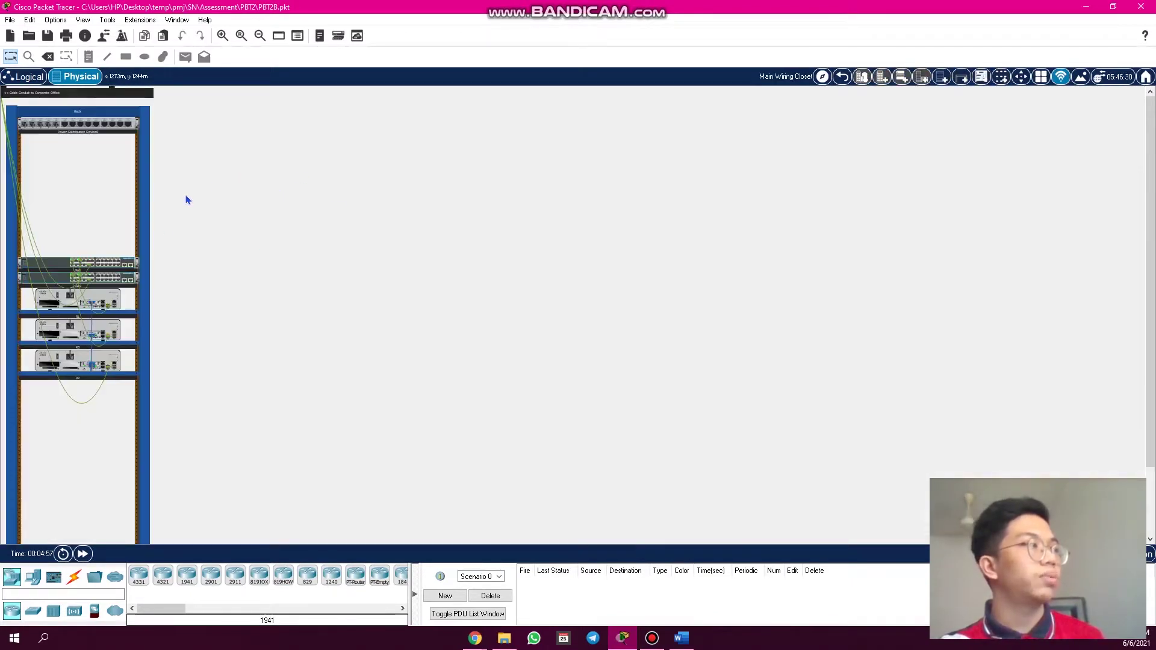
scroll(277, 321, "up", 3)
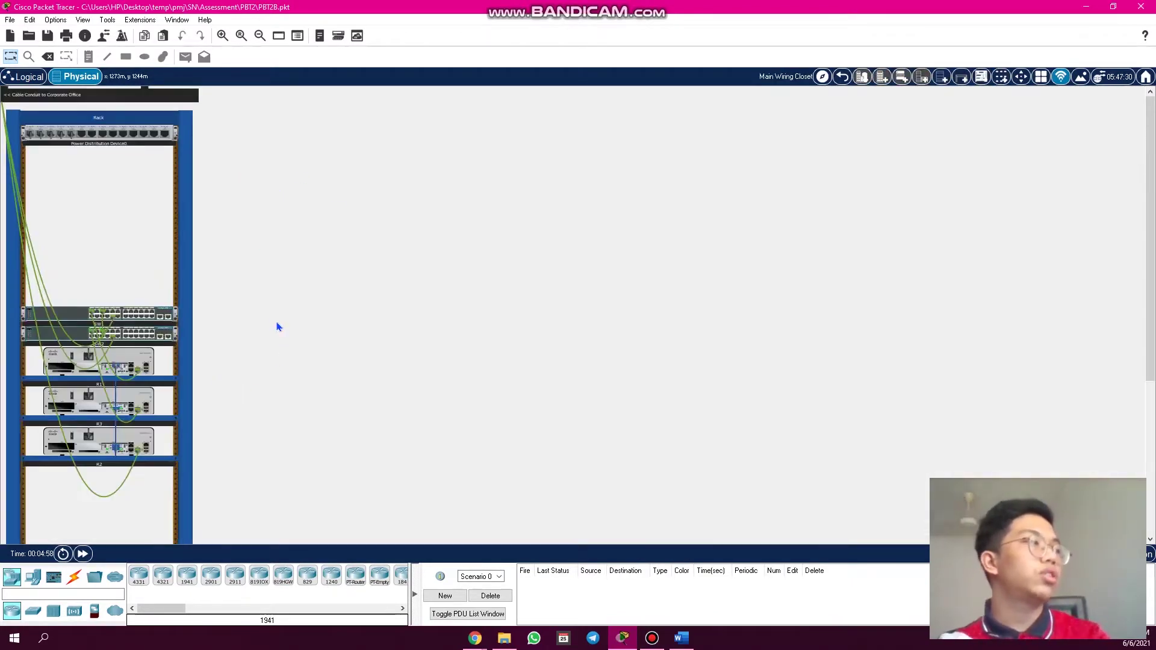
scroll(262, 336, "down", 5)
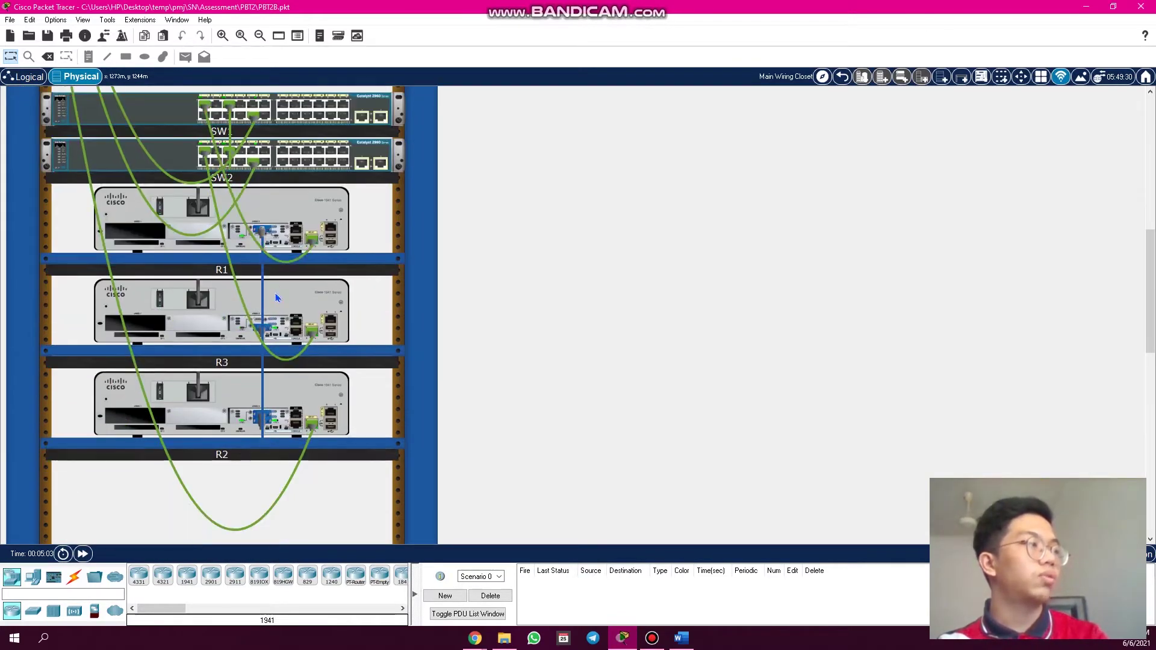
scroll(297, 397, "up", 10)
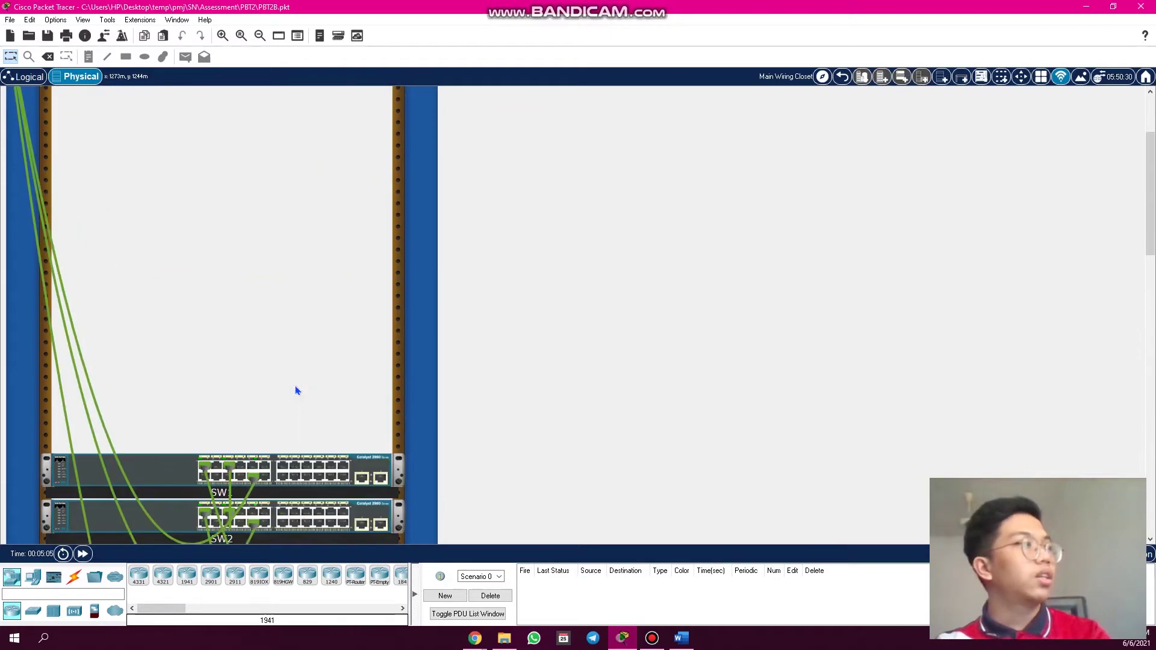
left_click(24, 78)
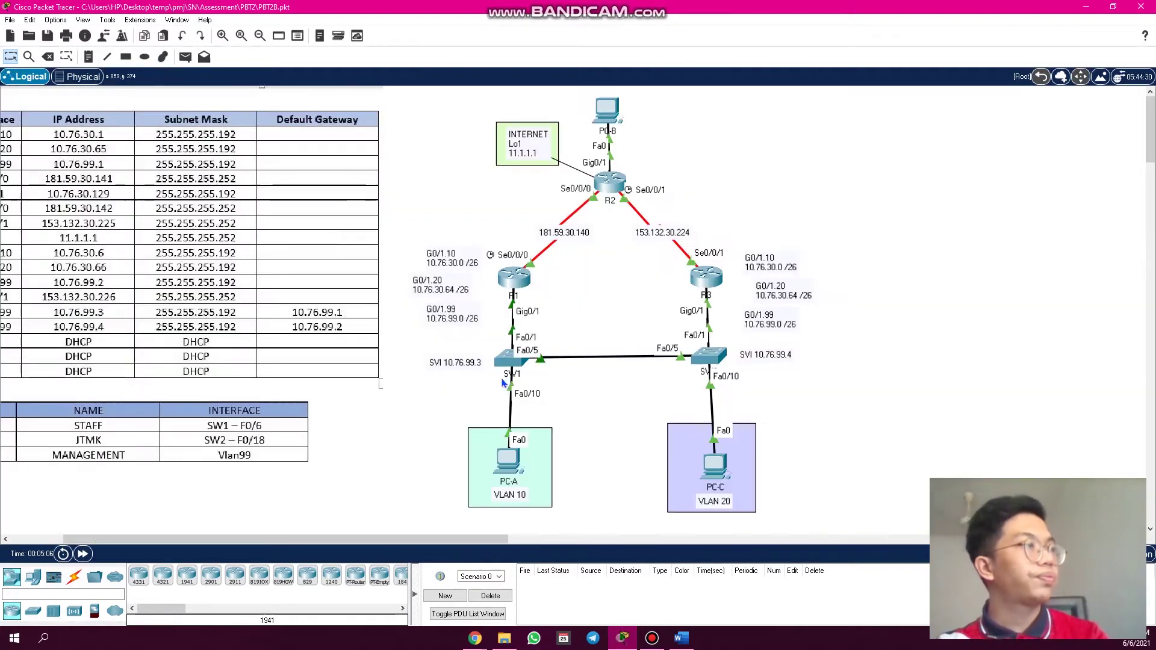
- Bring the IP Address Table into view and outline the R1, R3 and S1 rows
scroll(175, 313, "down", 1)
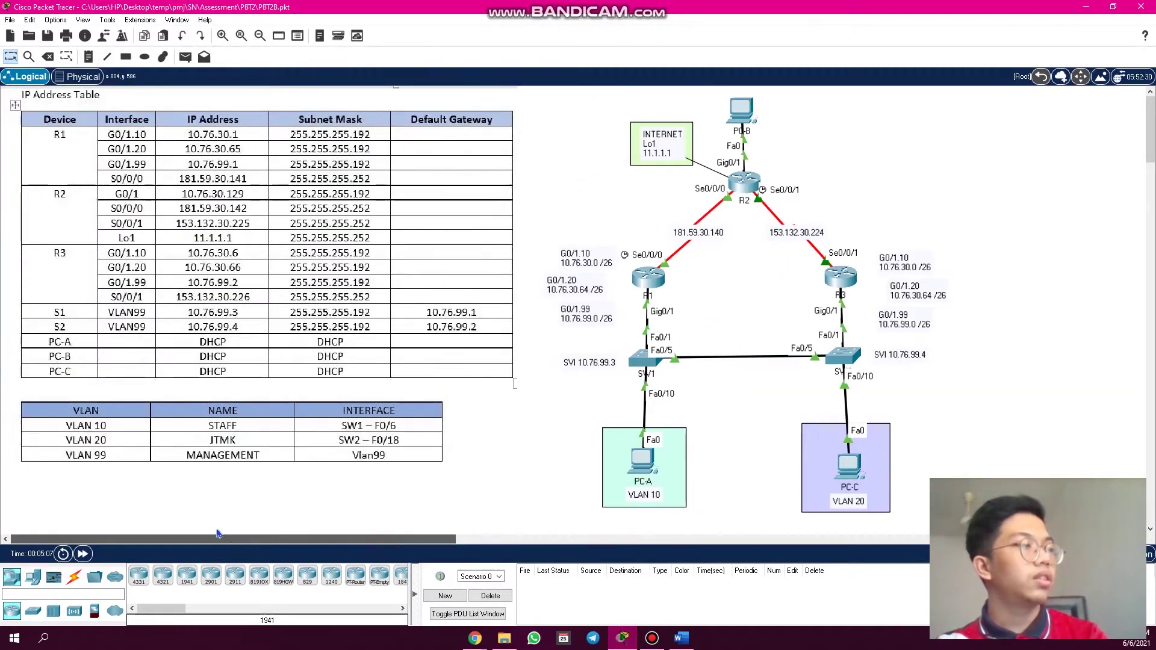
scroll(181, 319, "up", 2)
scroll(215, 341, "up", 1)
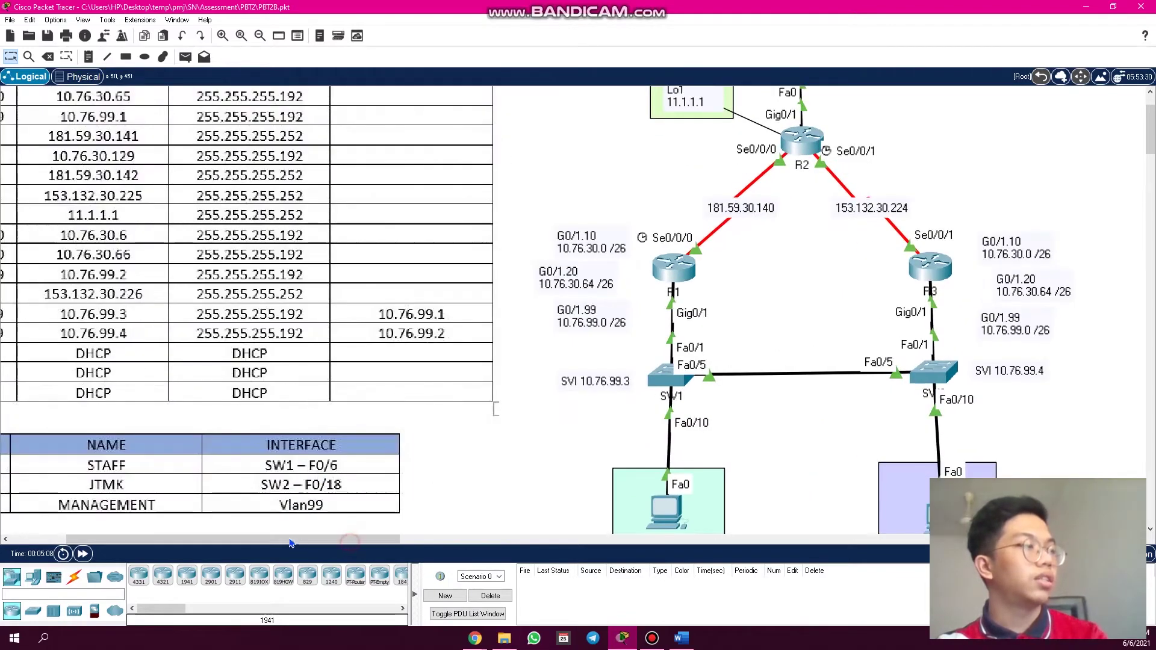
left_click_drag(352, 539, 307, 539)
scroll(217, 427, "up", 3)
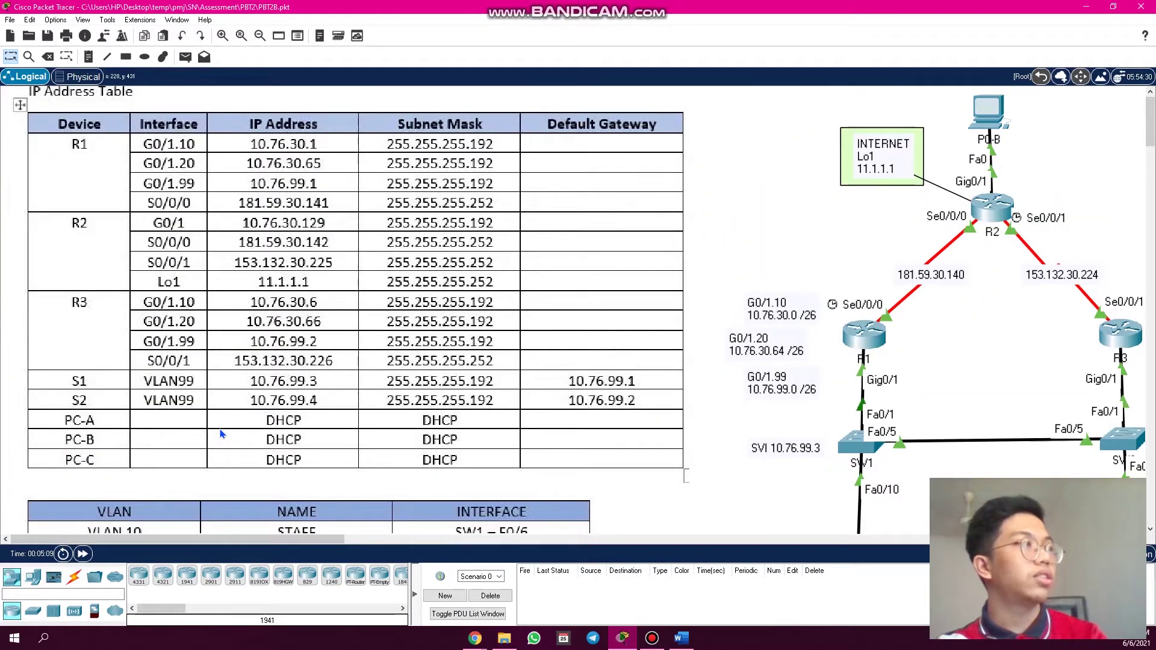
scroll(205, 414, "up", 1)
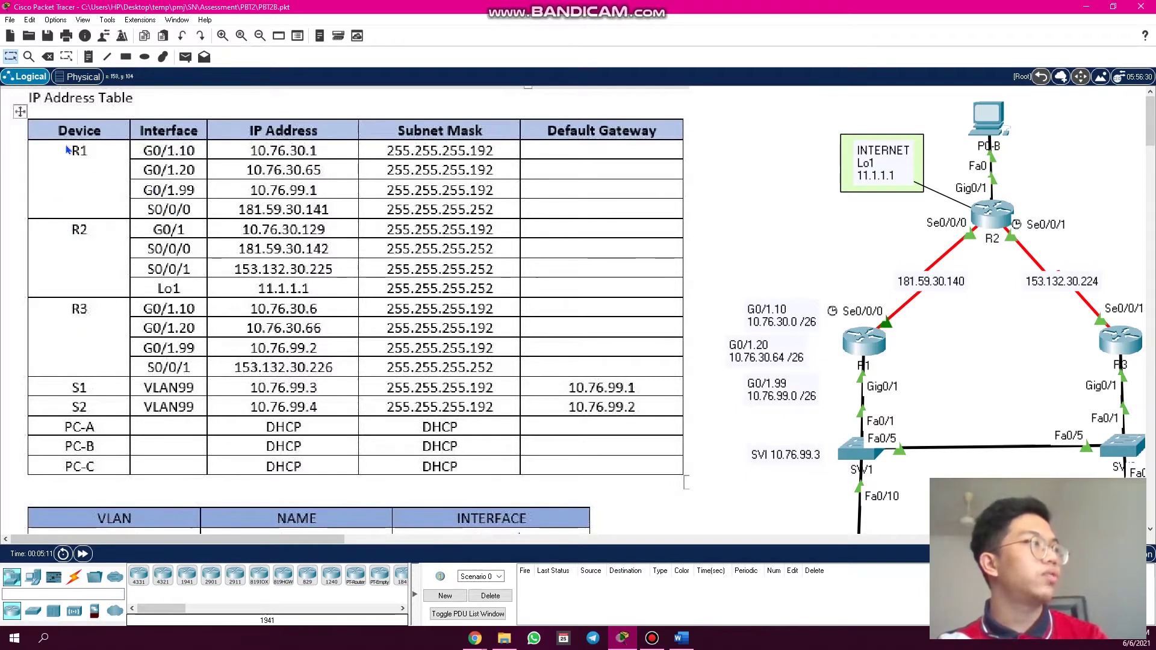
left_click_drag(62, 142, 196, 229)
left_click_drag(62, 305, 206, 373)
left_click_drag(56, 378, 215, 422)
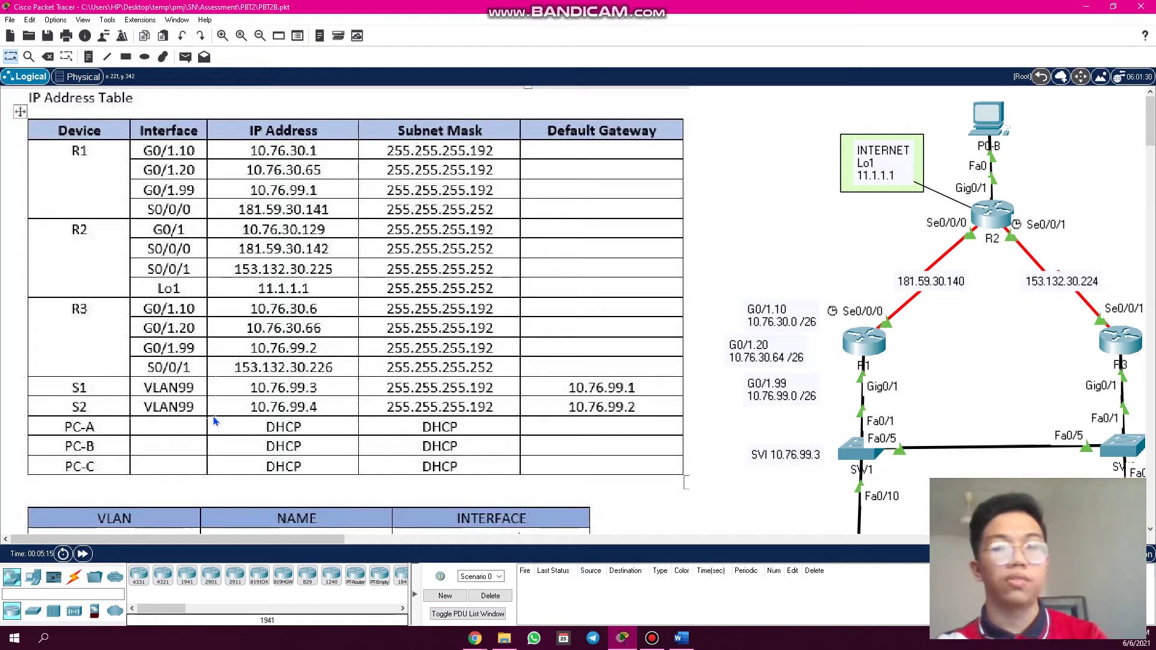
- Outline the VLAN 10 and 99 rows and the STAFF, JTMK and MANAGEMENT names
scroll(210, 432, "down", 3)
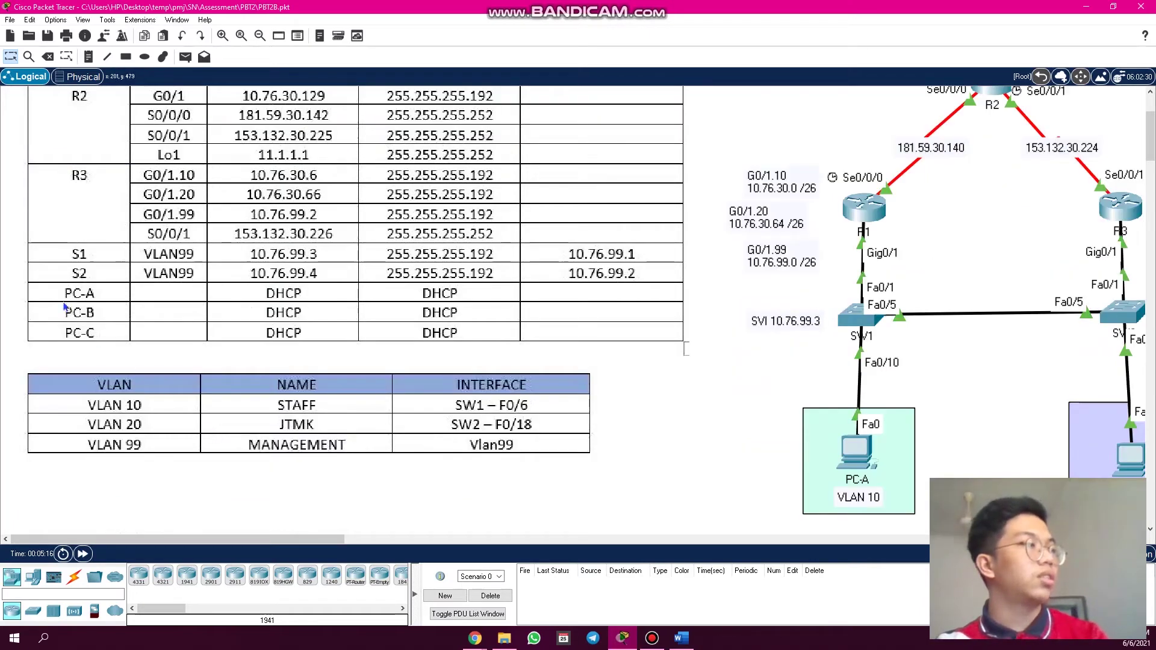
left_click_drag(57, 287, 492, 345)
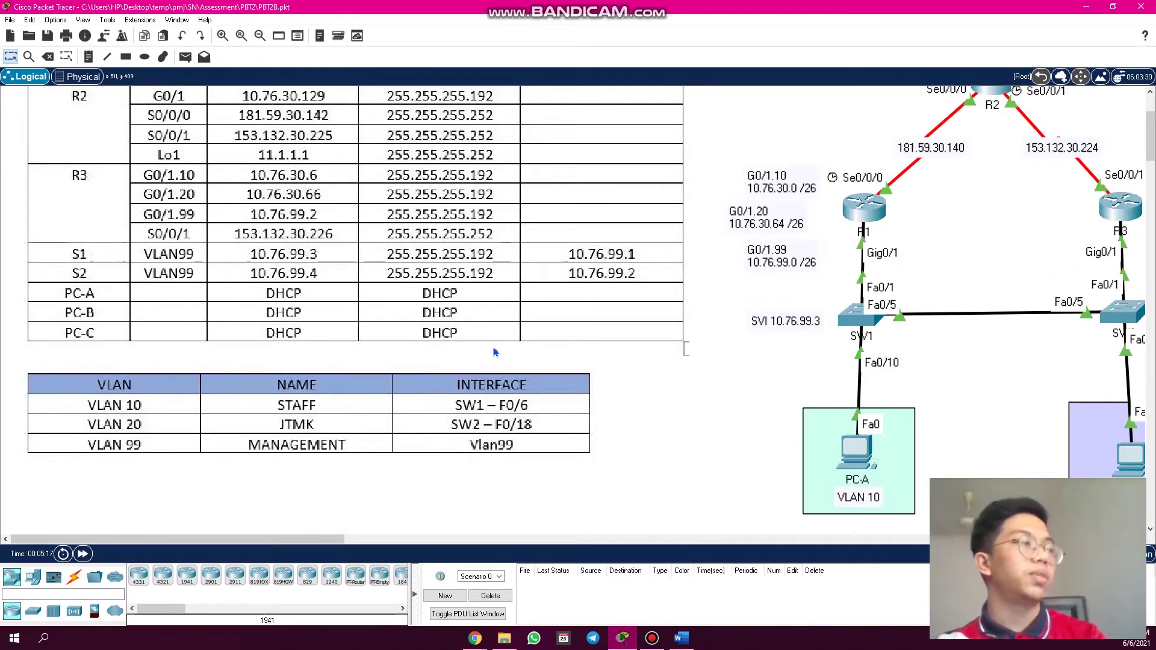
scroll(24, 396, "down", 2)
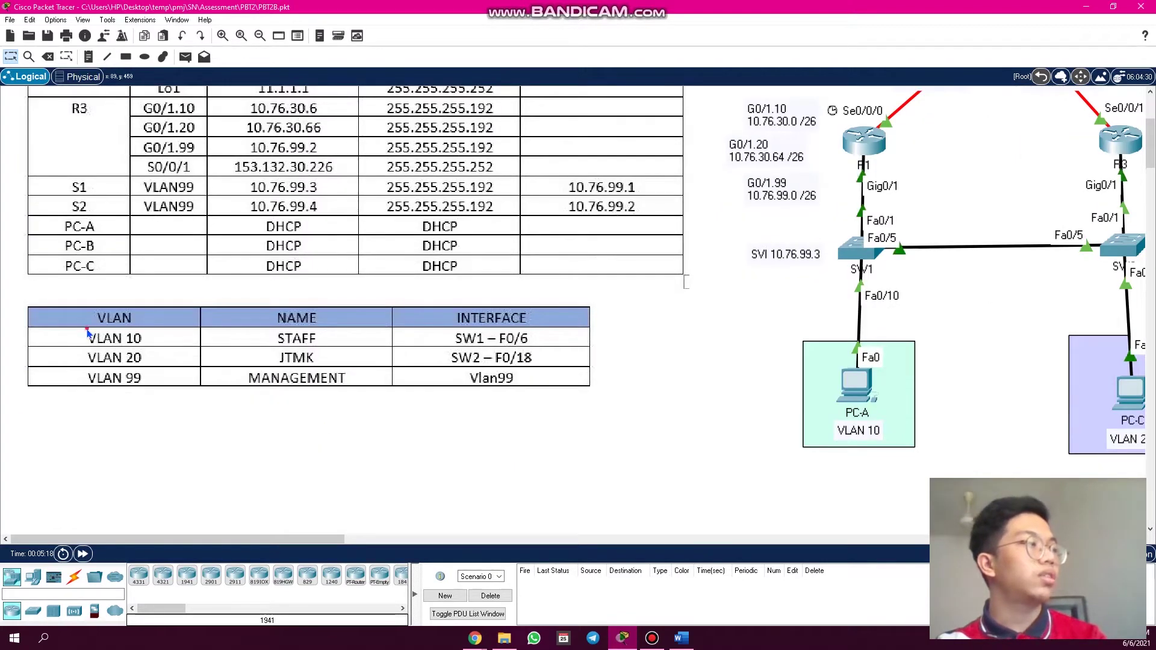
left_click_drag(86, 327, 161, 392)
left_click(95, 375)
left_click(268, 336)
left_click_drag(268, 335, 328, 377)
left_click(259, 350)
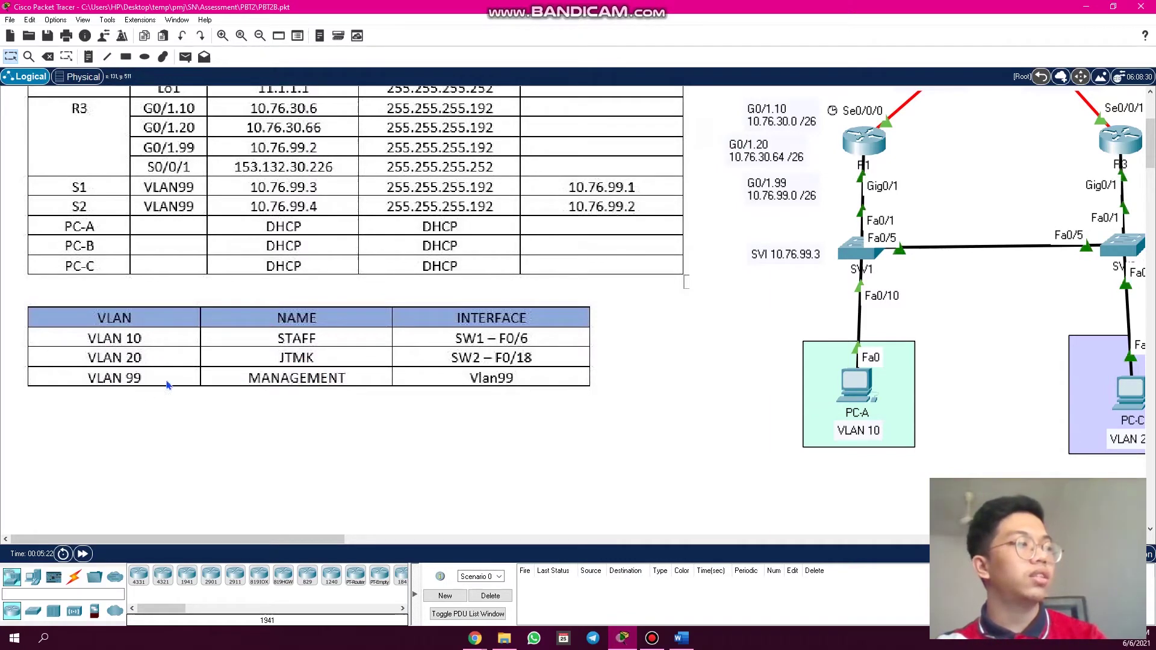
left_click_drag(239, 372, 309, 394)
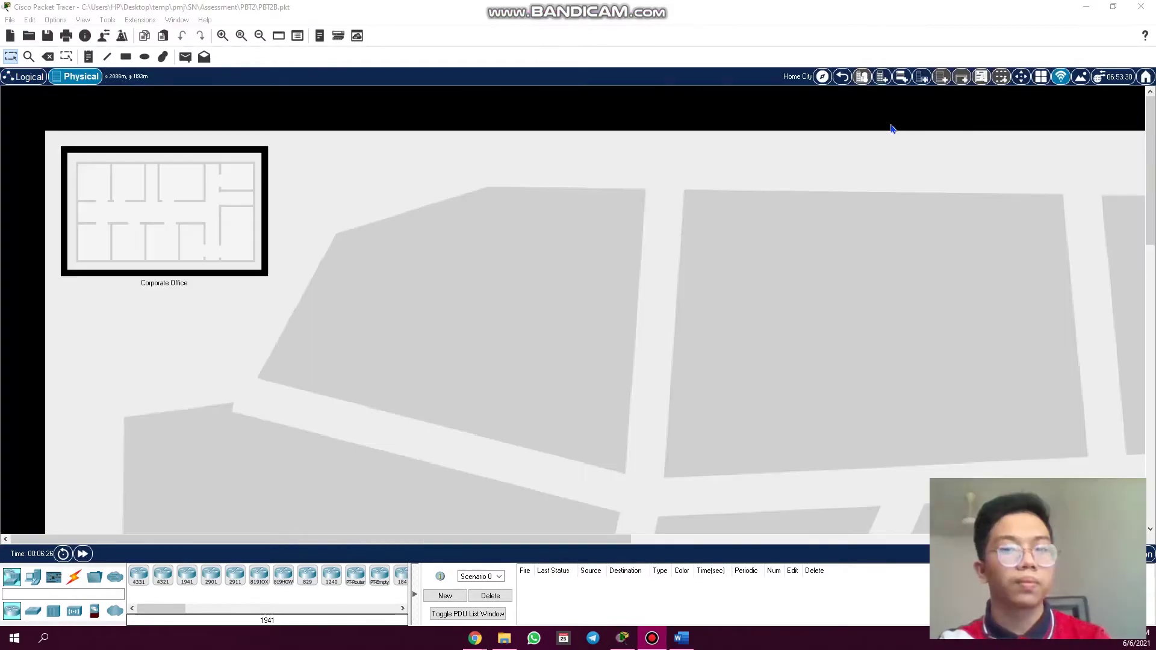
- Return to the logical workspace and zoom the addressing tables into view
left_click(851, 82)
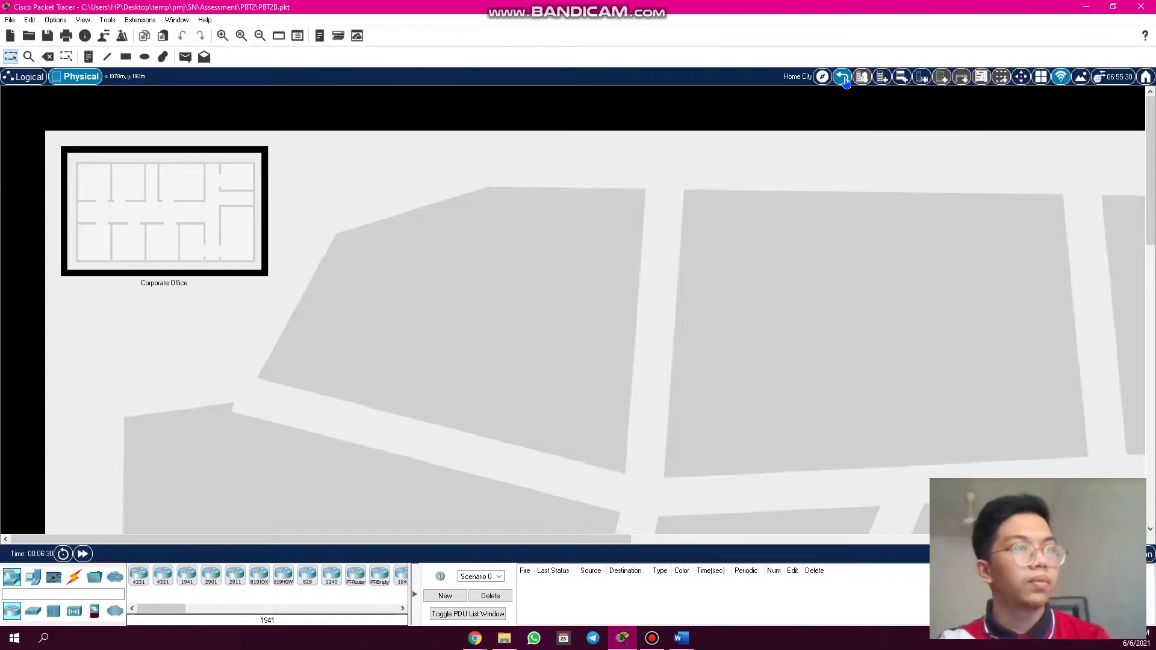
left_click(840, 78)
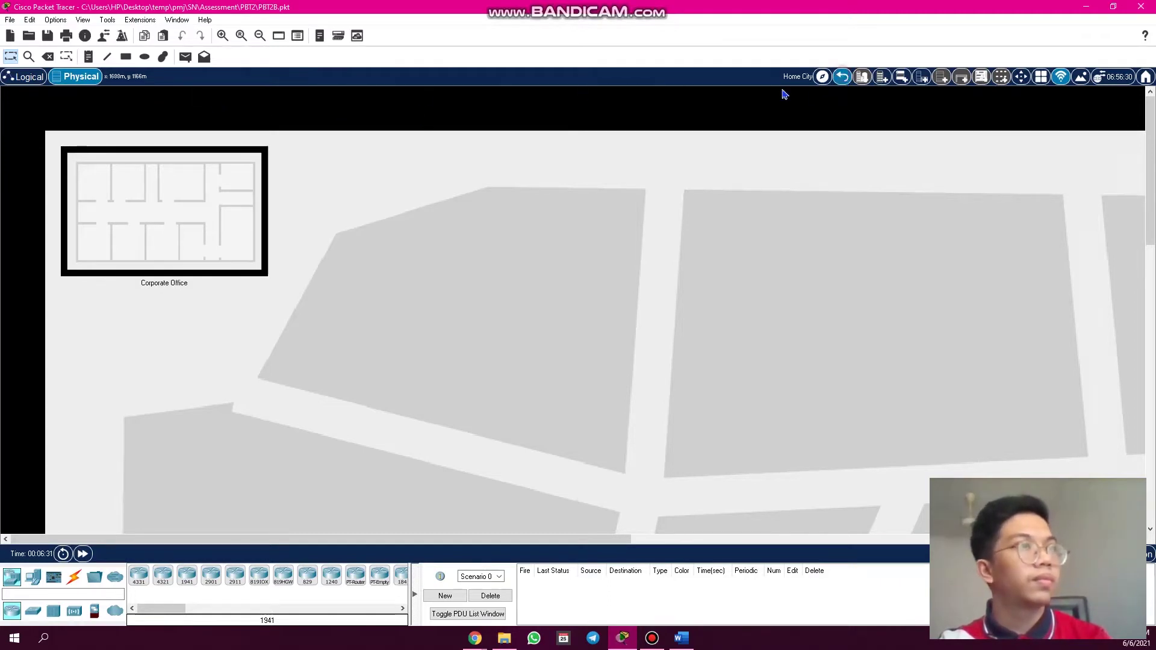
left_click(31, 78)
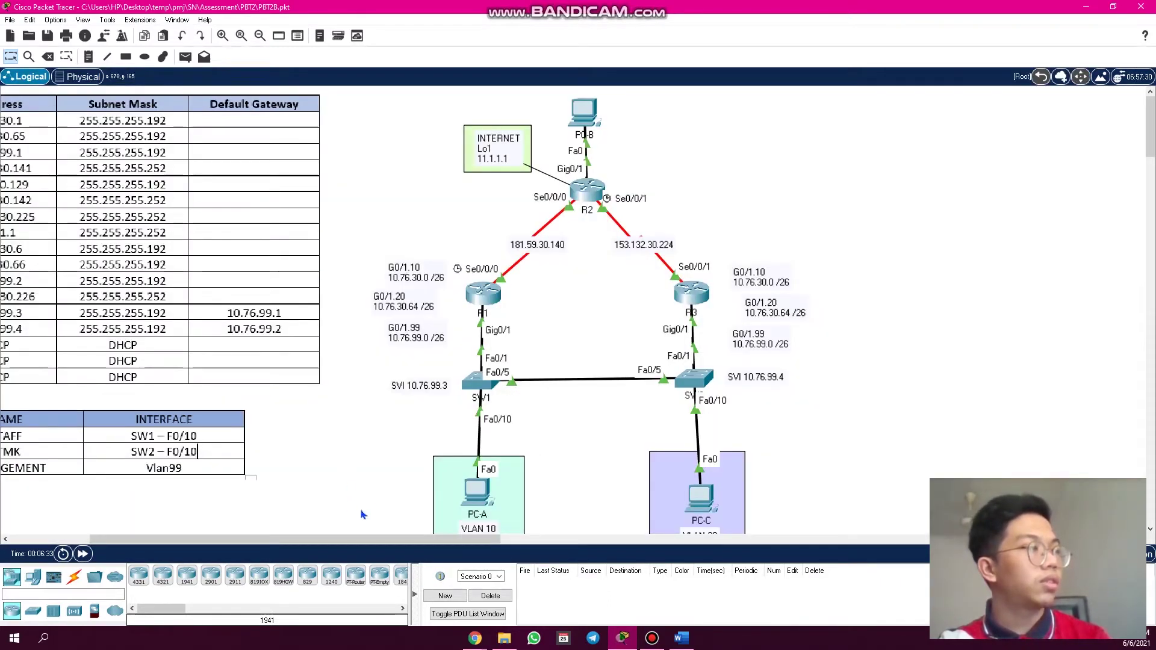
left_click_drag(385, 540, 265, 534)
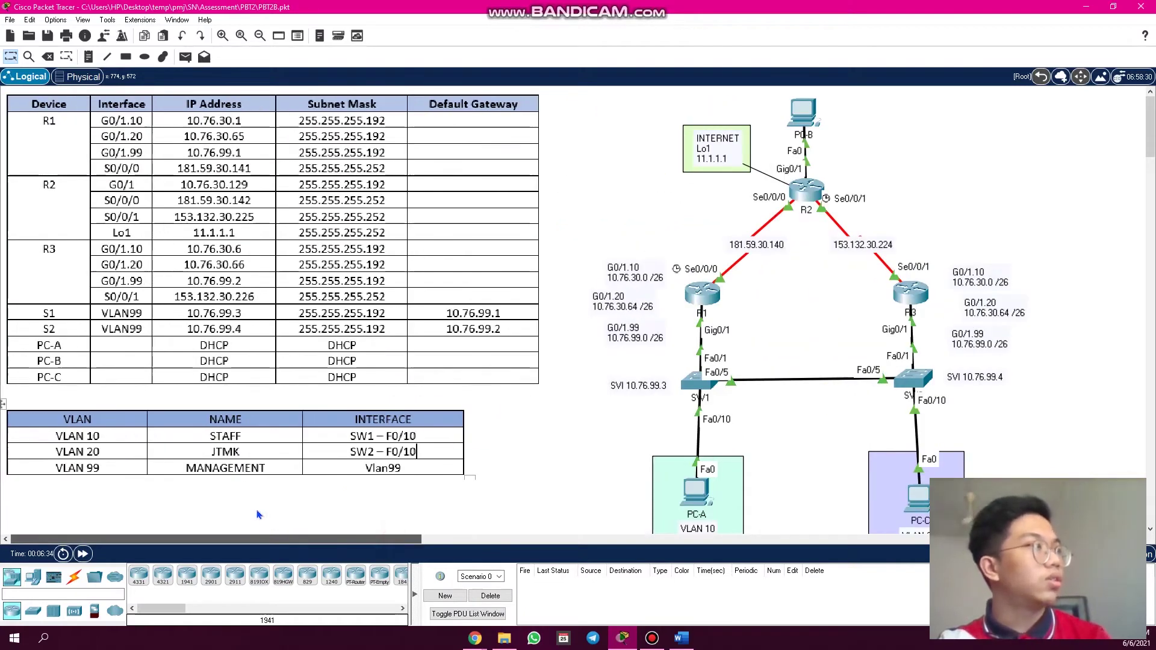
scroll(255, 444, "up", 1)
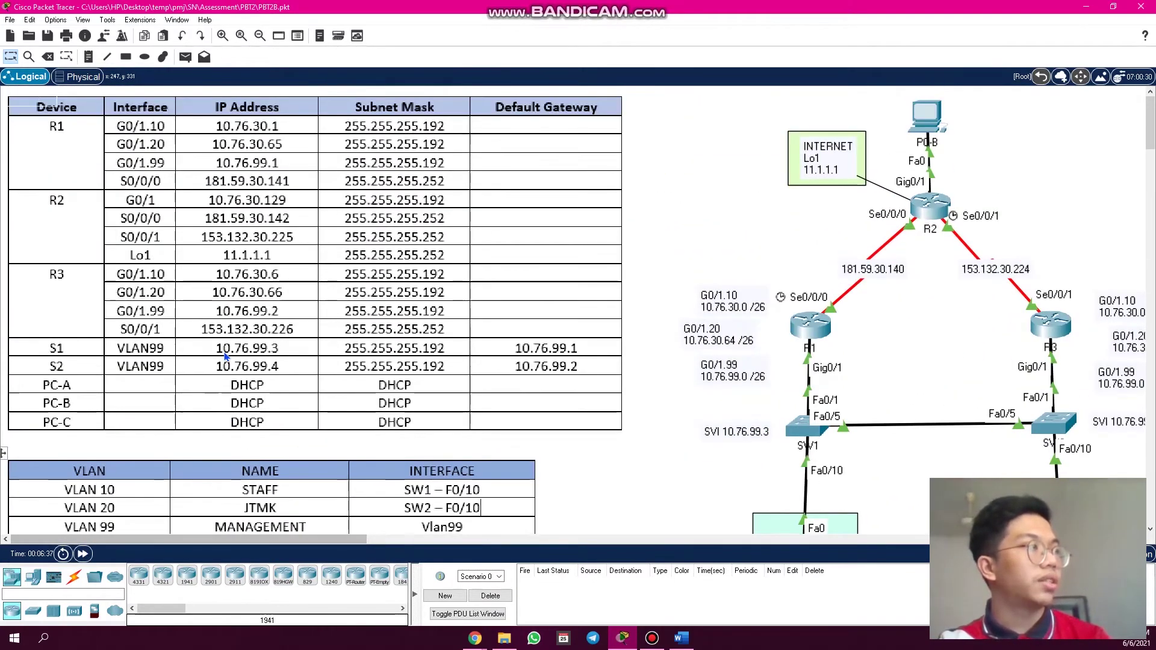
scroll(227, 355, "up", 1)
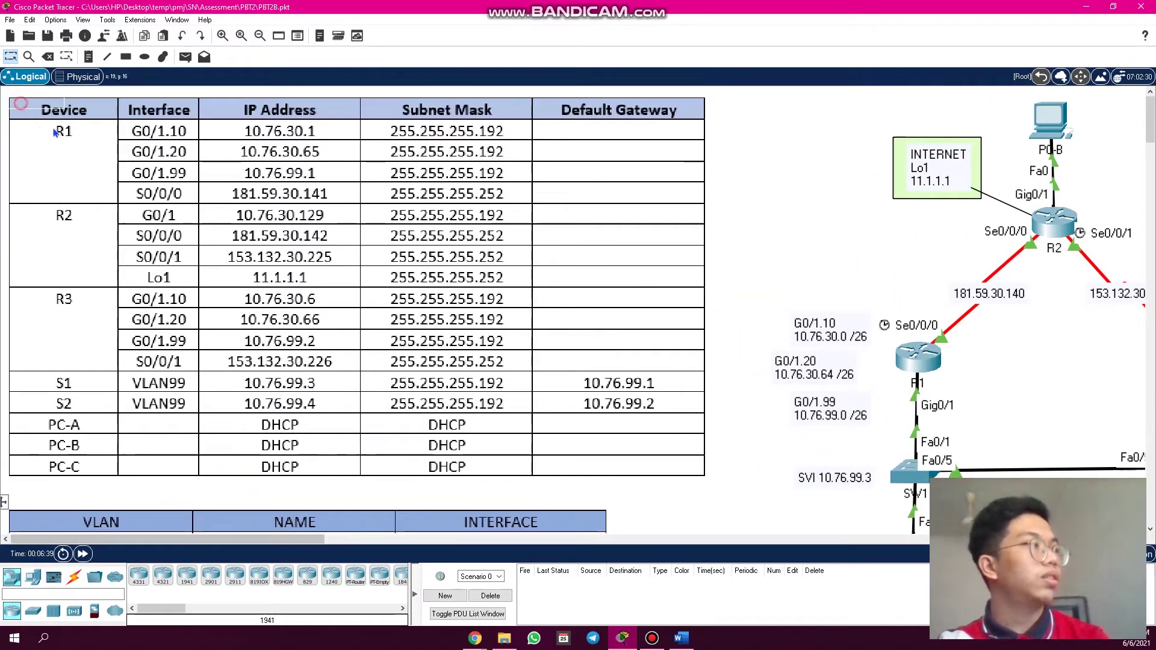
left_click_drag(53, 232, 18, 203)
left_click(31, 296)
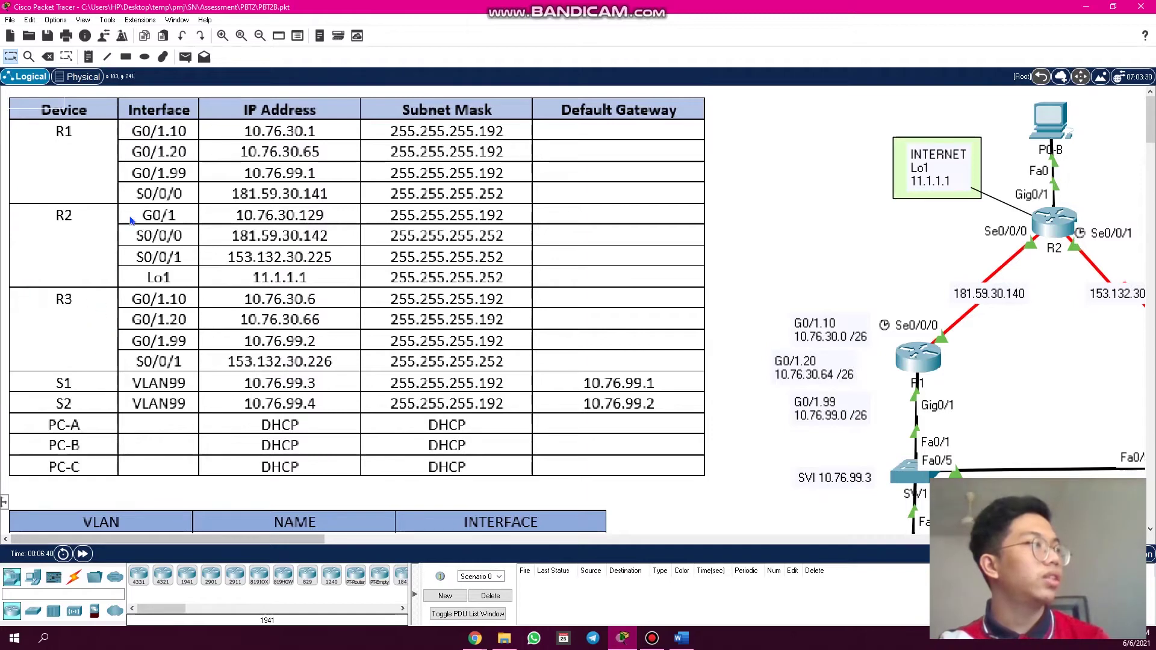
- Outline the R1, R2 Lo1, R3 and S1/S2 VLAN99 management rows of the addressing table
left_click_drag(119, 103, 213, 210)
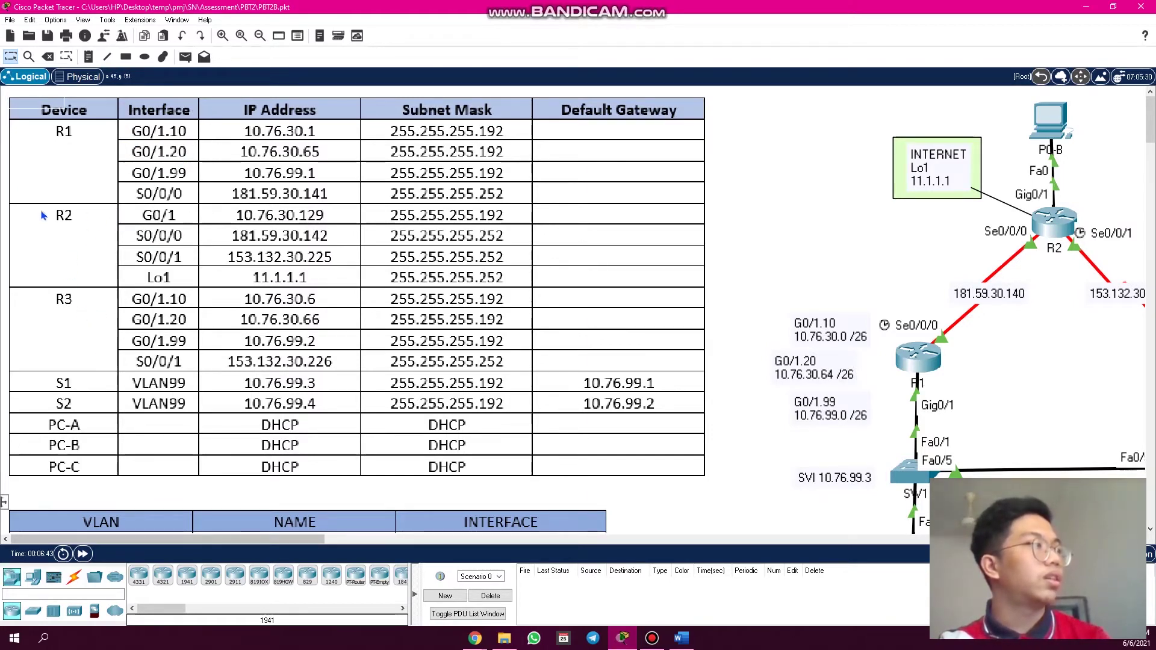
left_click_drag(128, 265, 193, 296)
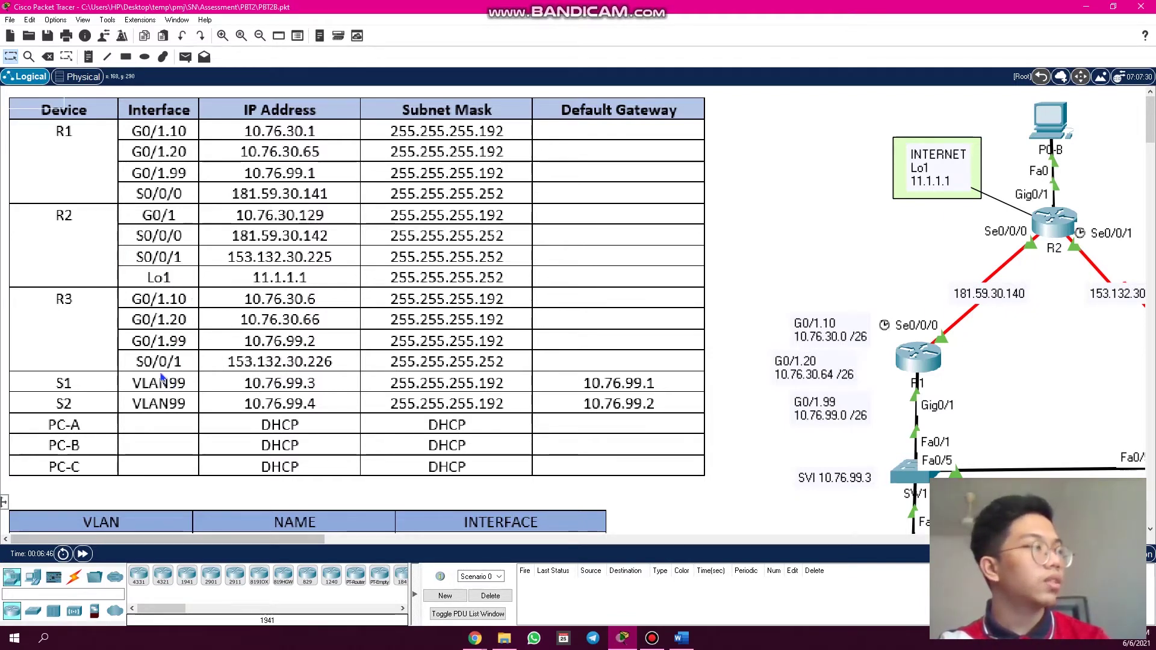
scroll(161, 377, "down", 2)
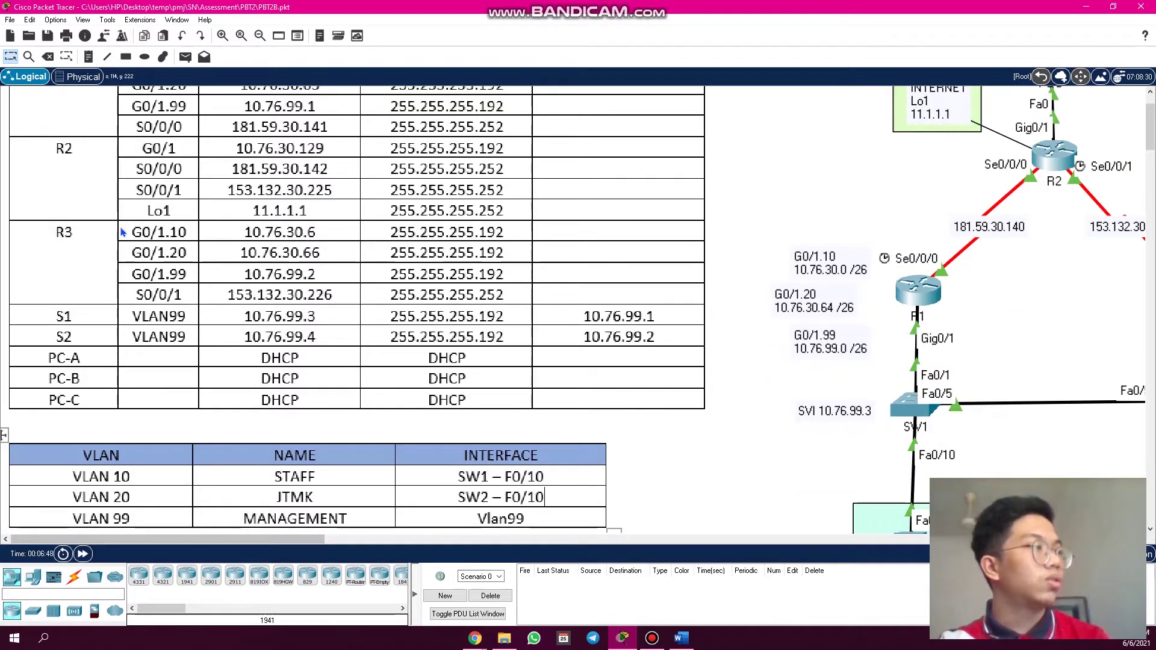
left_click_drag(123, 229, 201, 311)
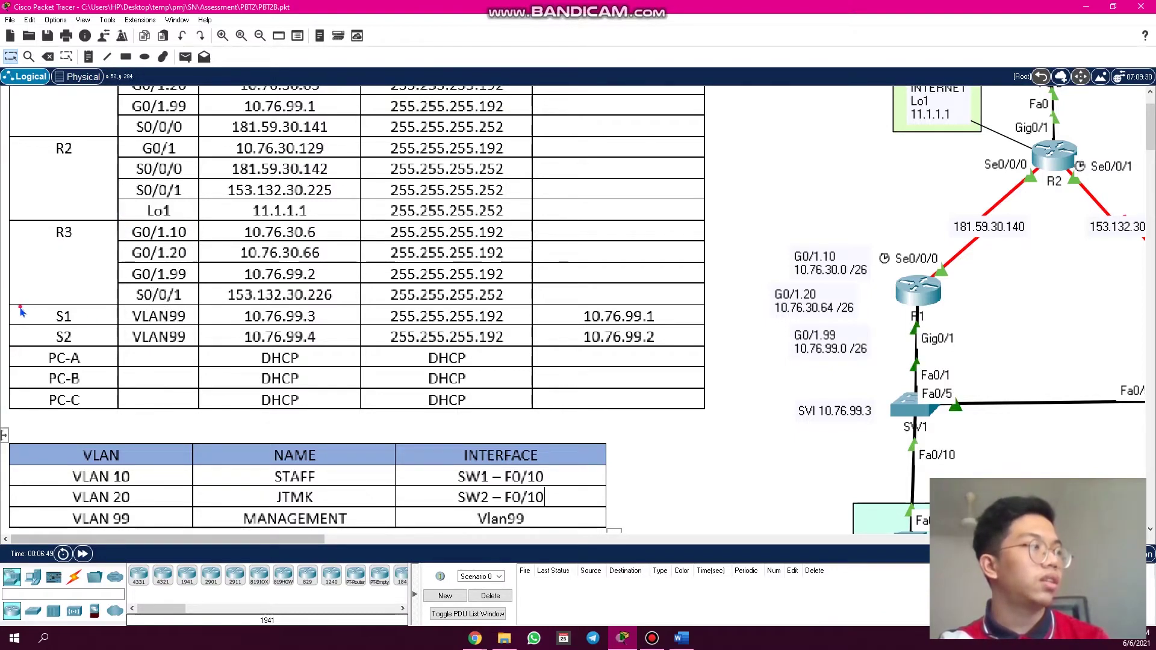
left_click_drag(19, 309, 197, 355)
scroll(197, 355, "down", 3)
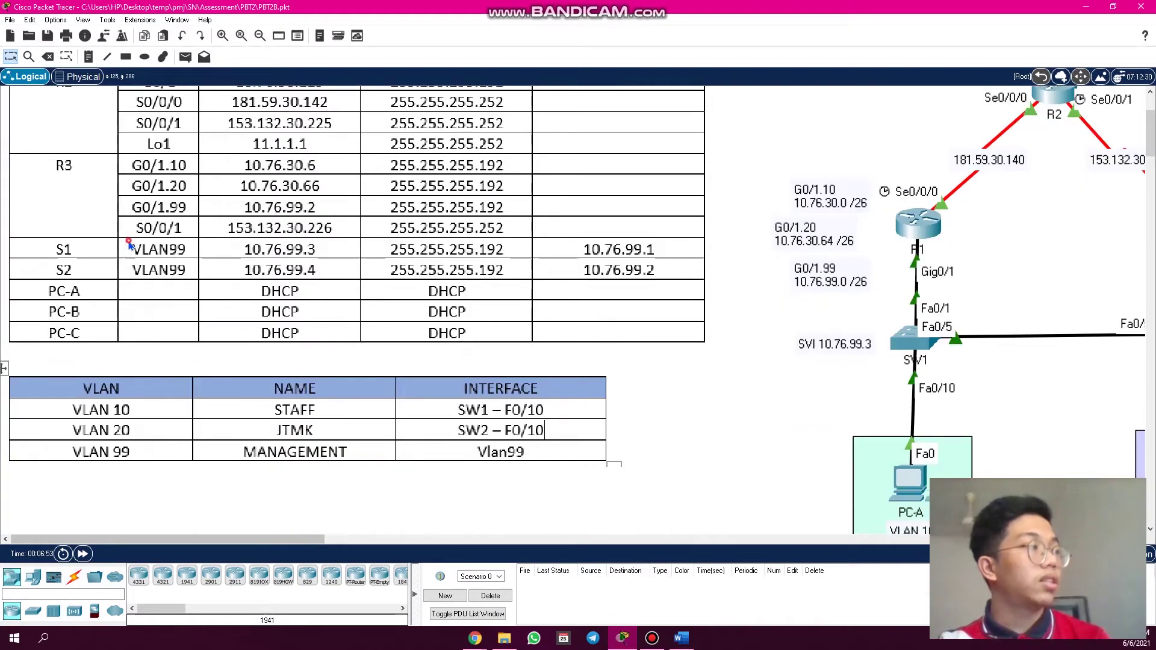
left_click_drag(130, 244, 163, 289)
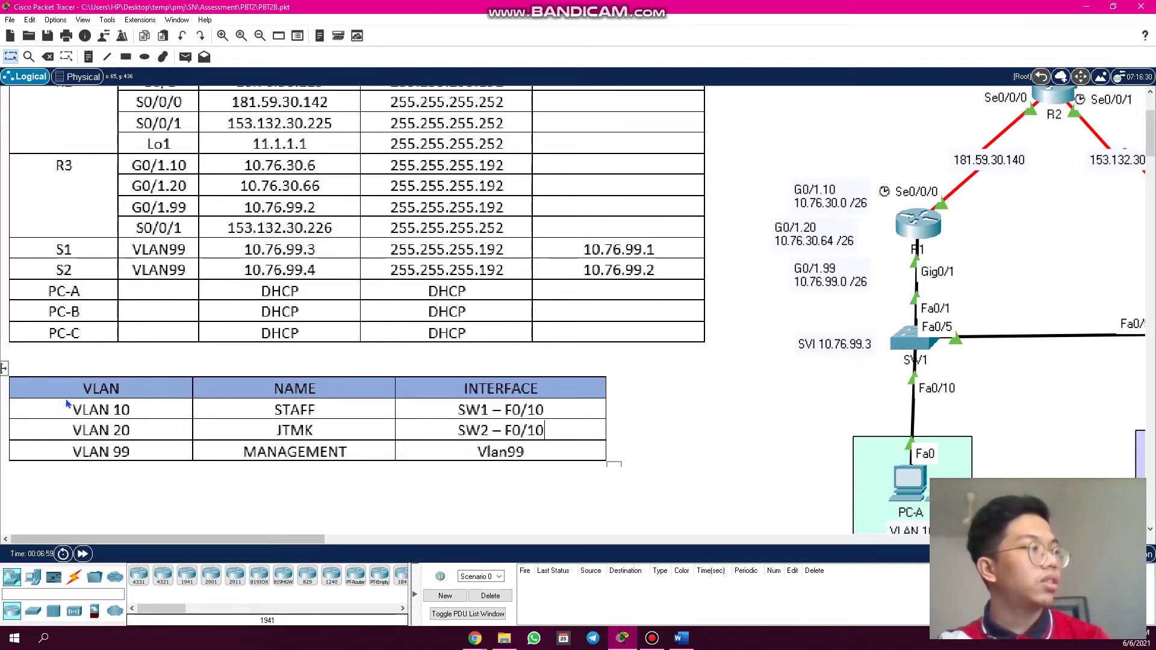
- Outline the VLAN table's VLAN and name columns and the SW1/SW2 F0/10 interface entries
left_click_drag(67, 368, 127, 441)
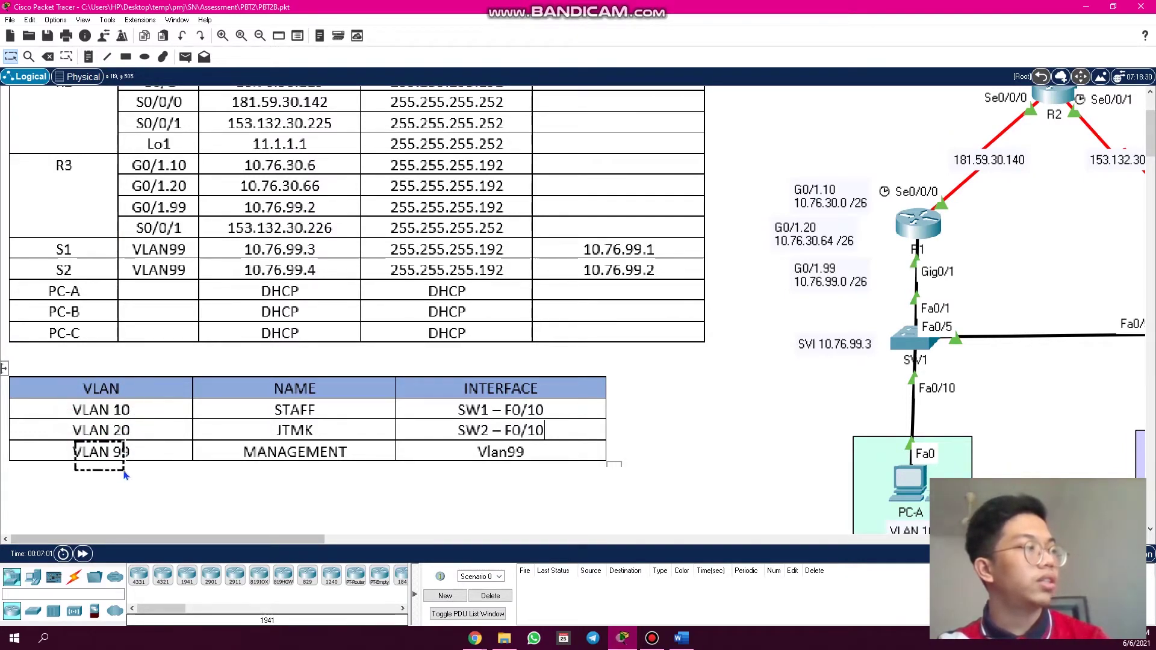
left_click_drag(253, 401, 311, 444)
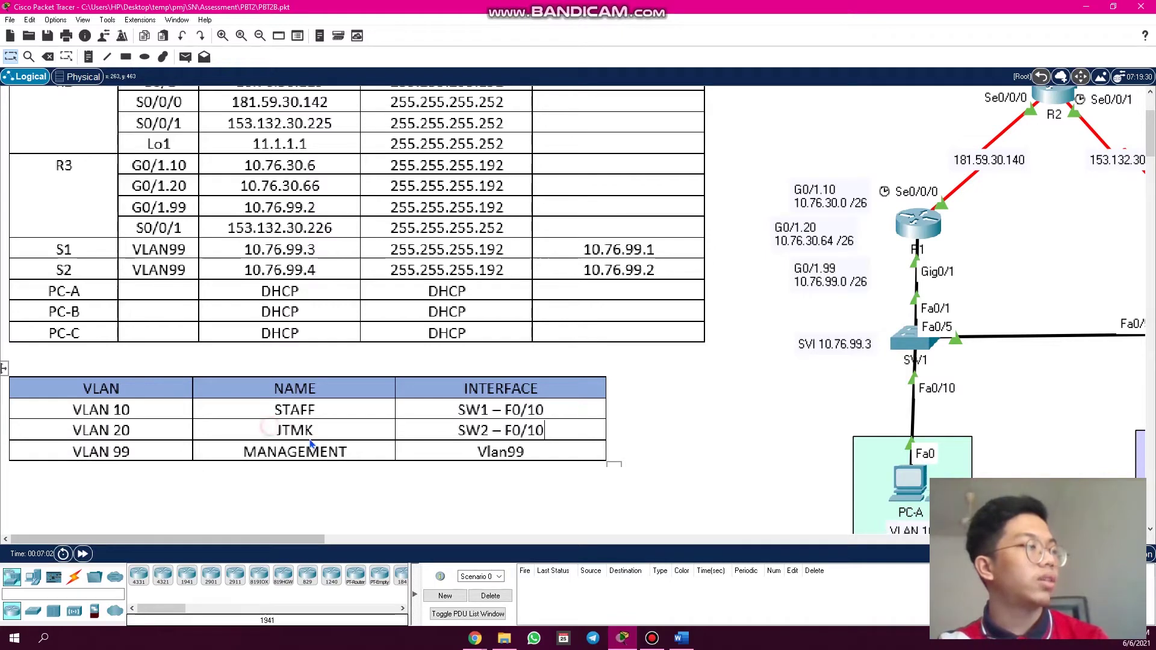
left_click_drag(238, 456, 324, 468)
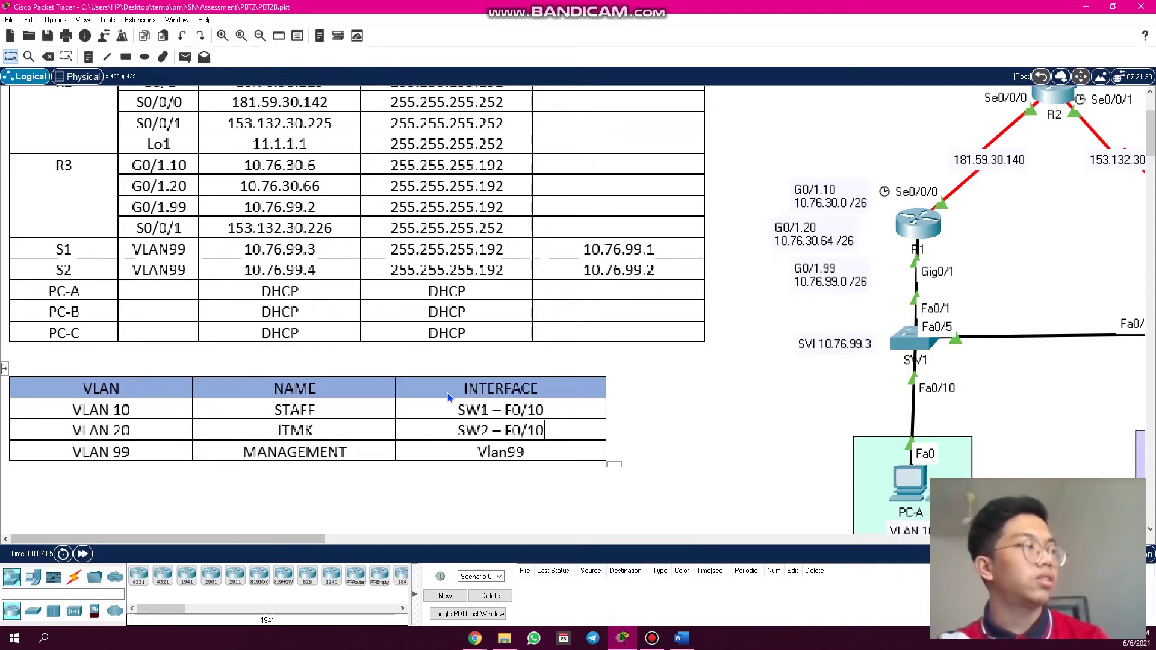
left_click_drag(447, 392, 560, 423)
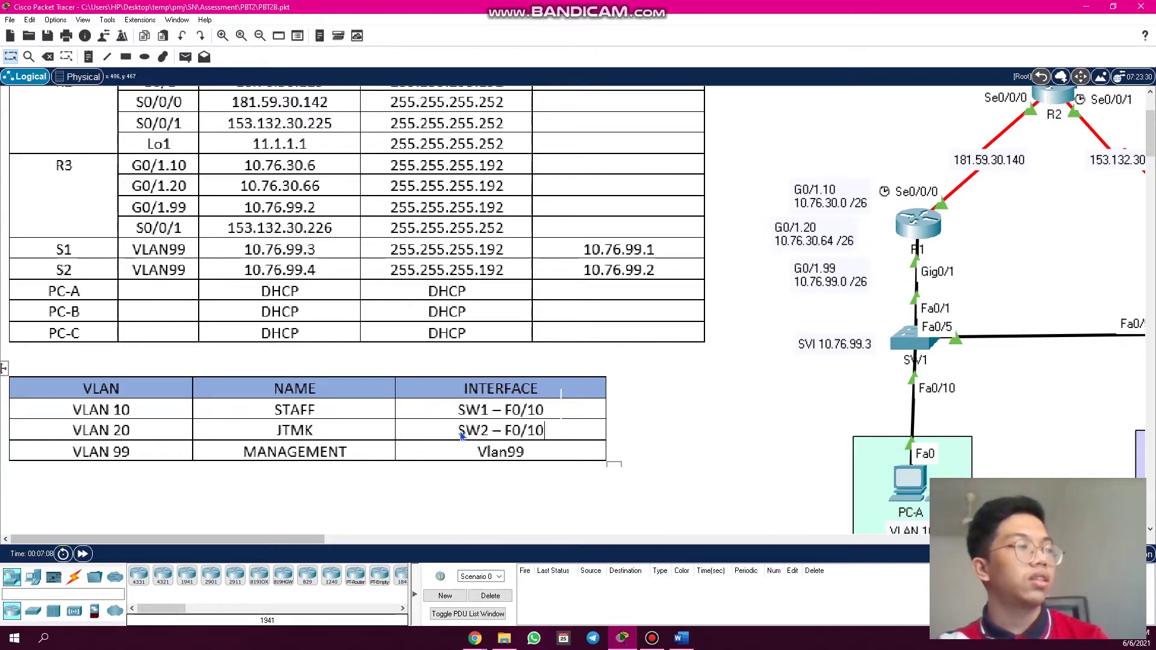
left_click_drag(475, 432, 558, 444)
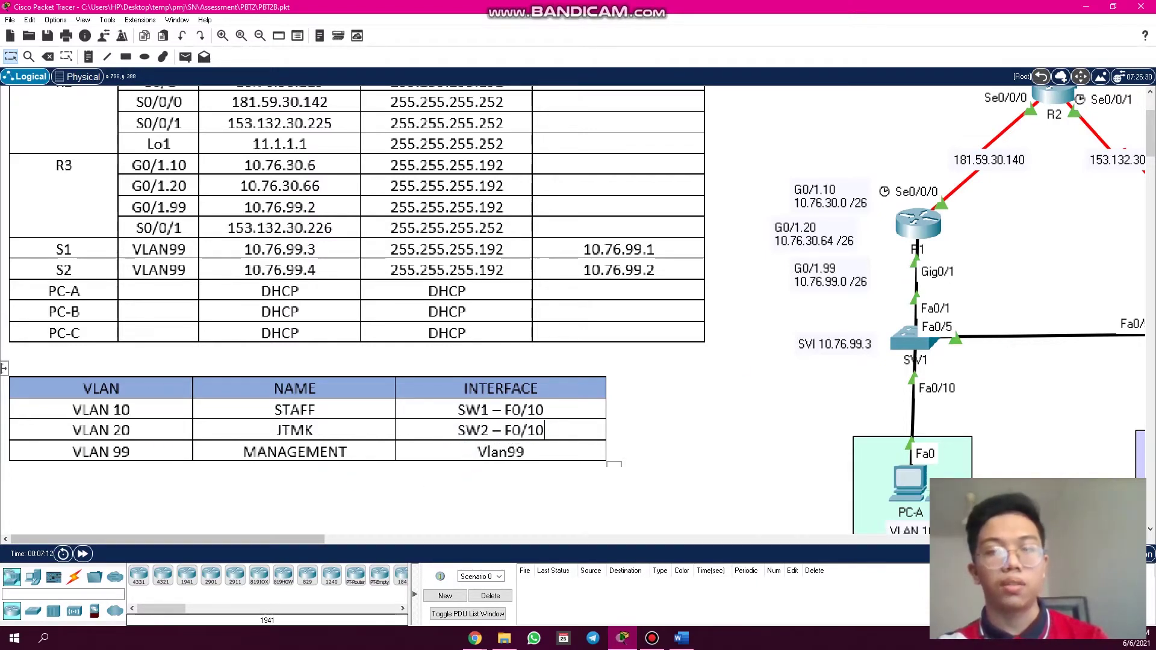
- Bring the rubric PDF forward and highlight the PART 1 DESIGN AND BUILD NETWORK criterion
mouse_move(476, 639)
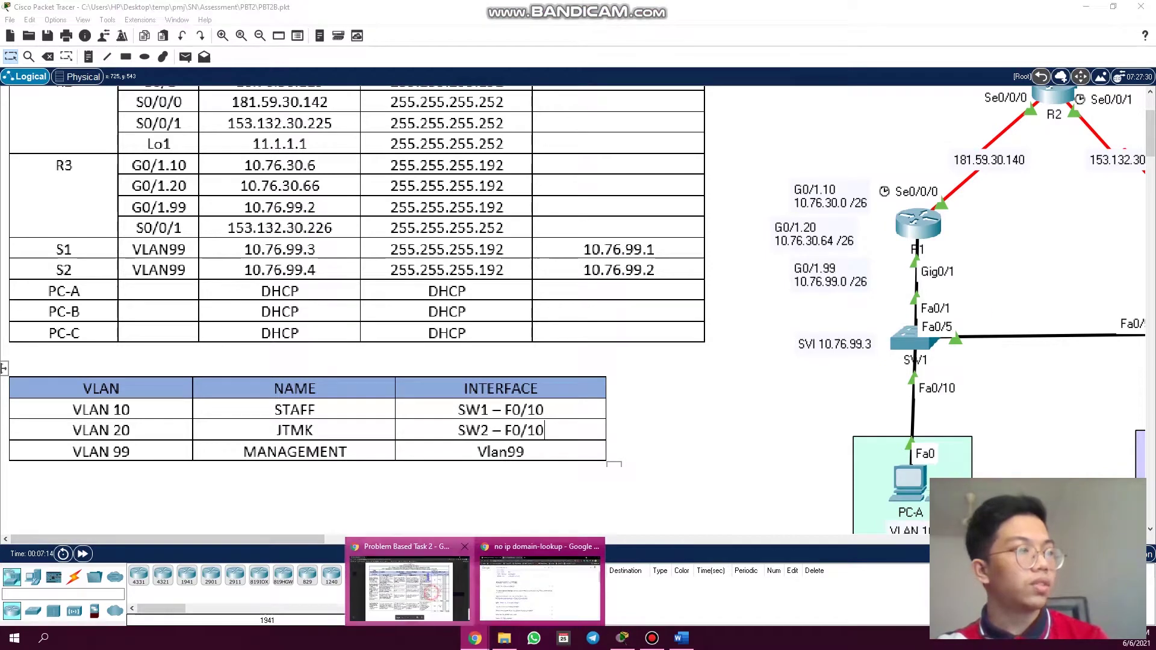
left_click(430, 592)
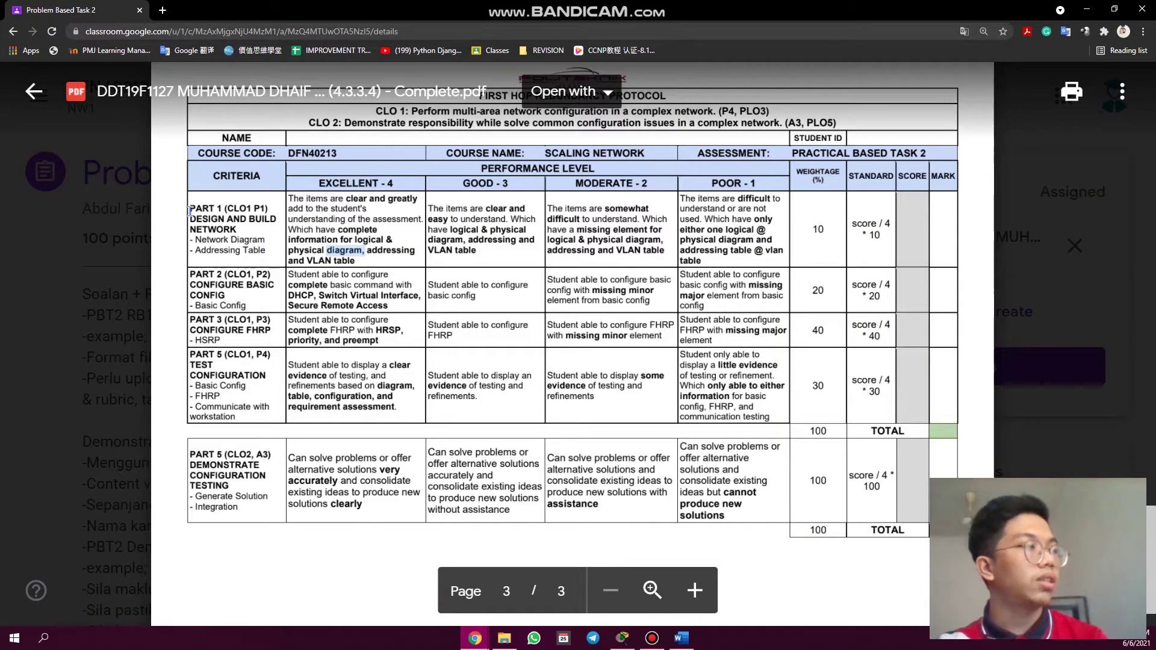
left_click_drag(189, 211, 236, 230)
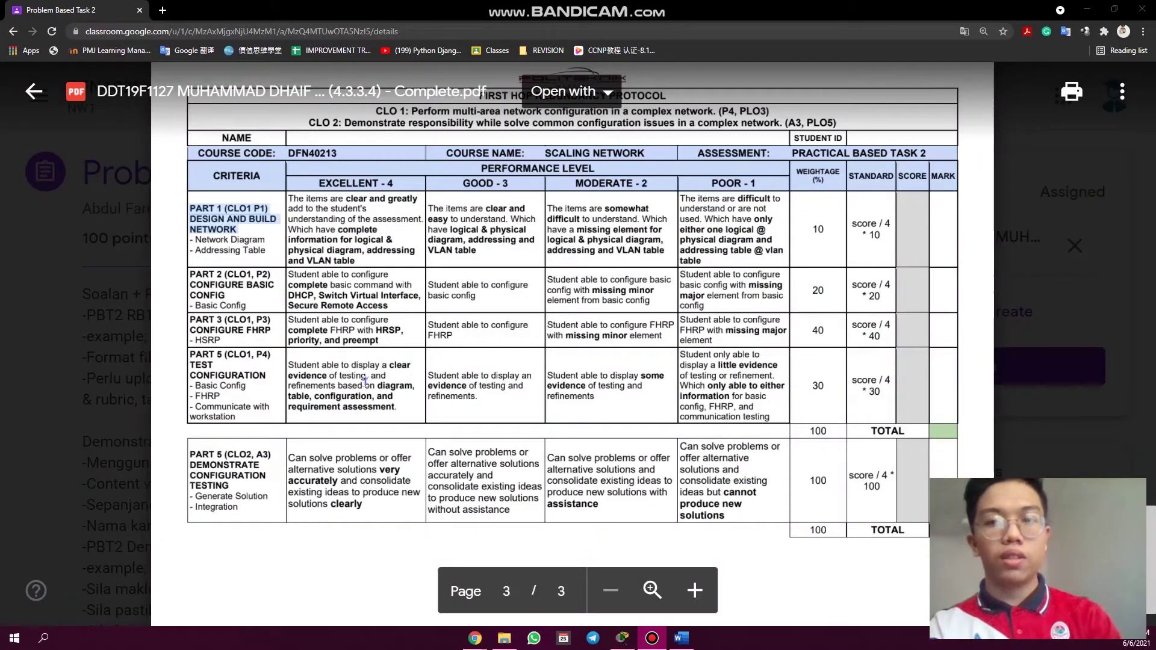
left_click(266, 324)
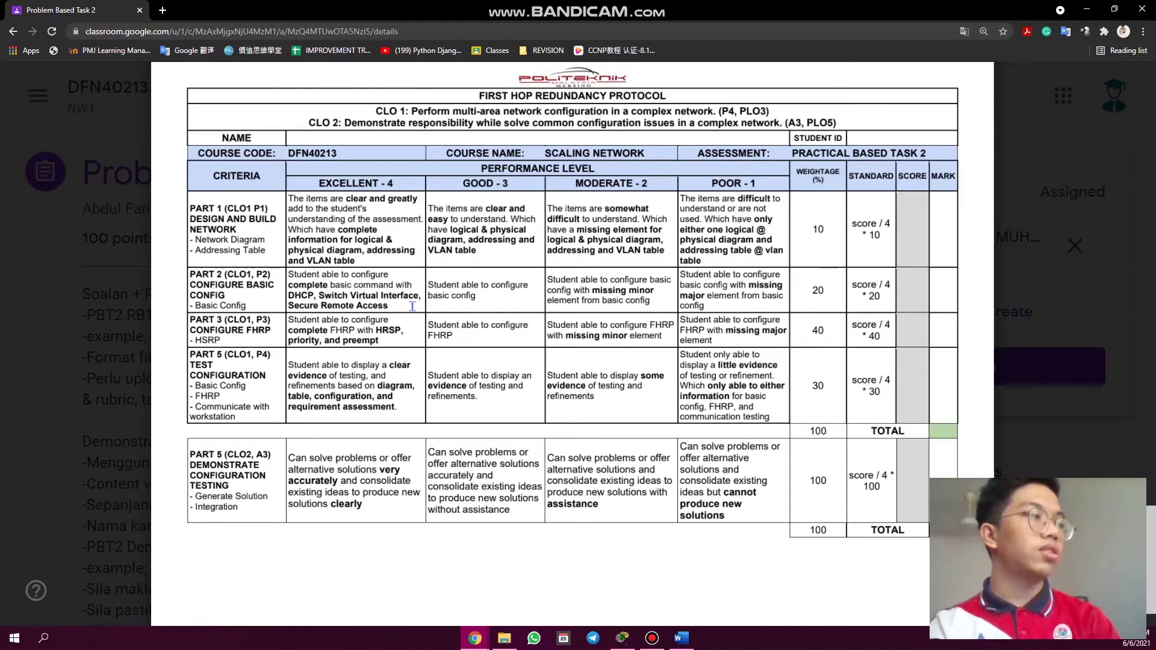
- Return to the Packet Tracer file and scroll to the router topology
left_click(624, 639)
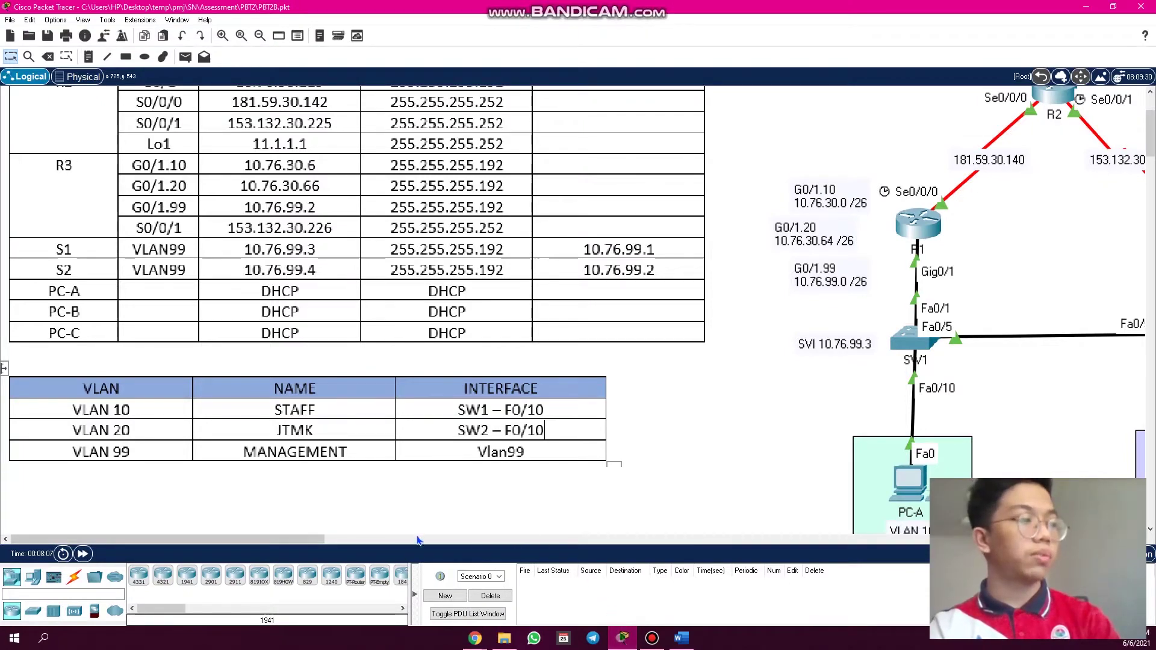
left_click_drag(305, 543, 458, 542)
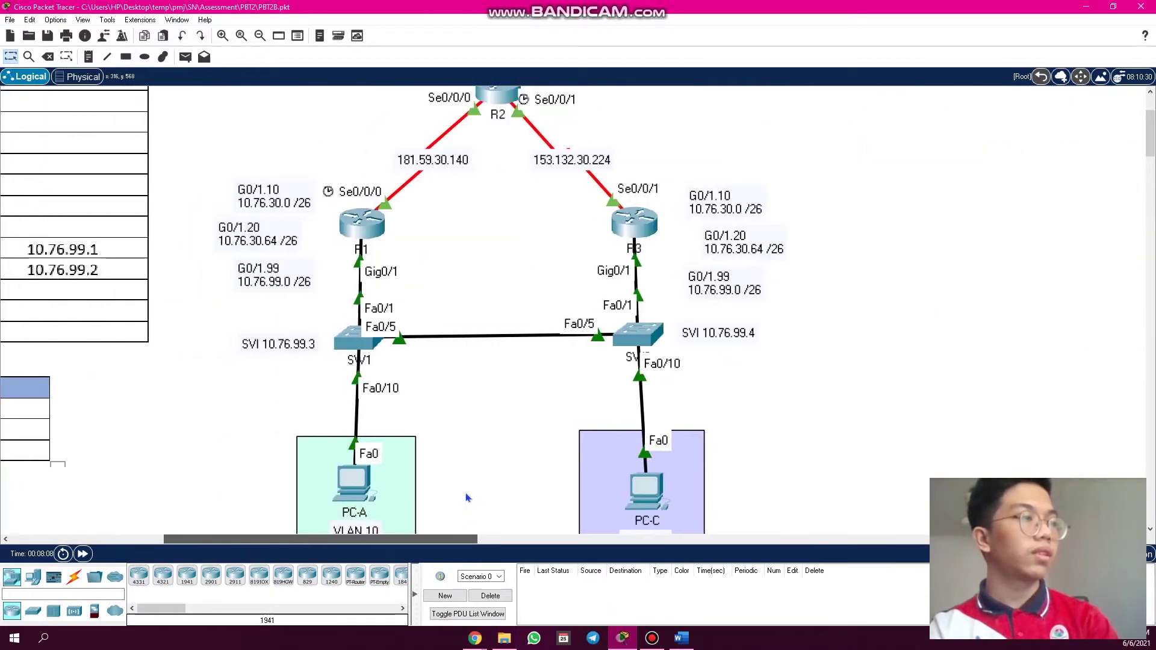
scroll(471, 431, "up", 3)
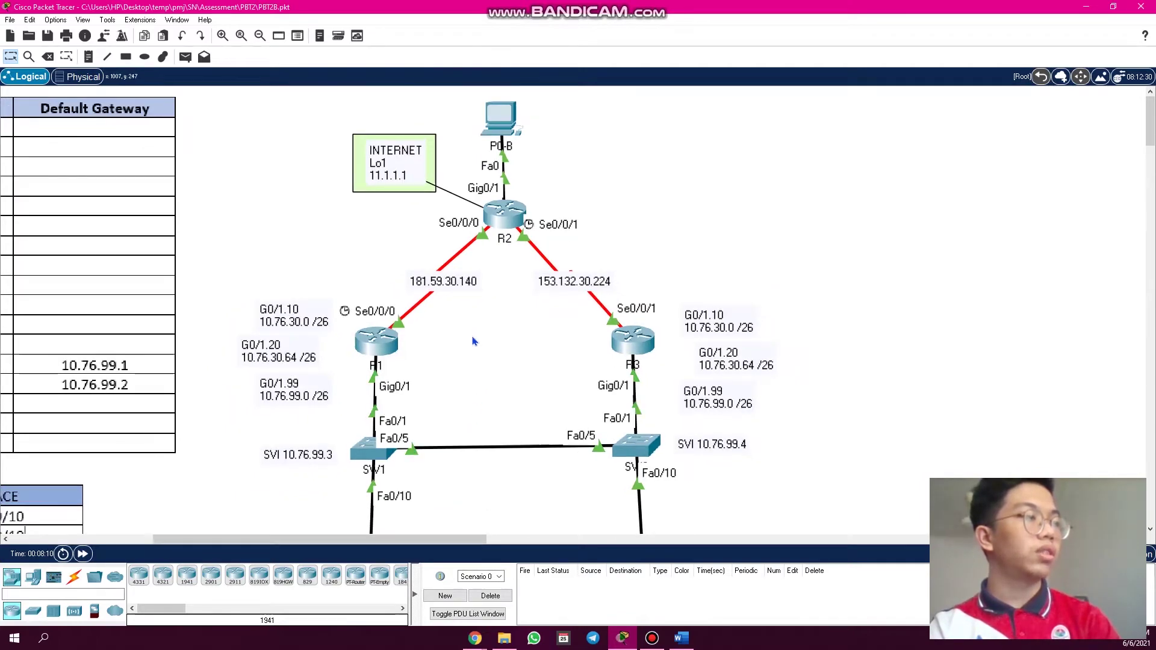
- Open R2's CLI and view the unauthorized-access login banner
left_click(505, 214)
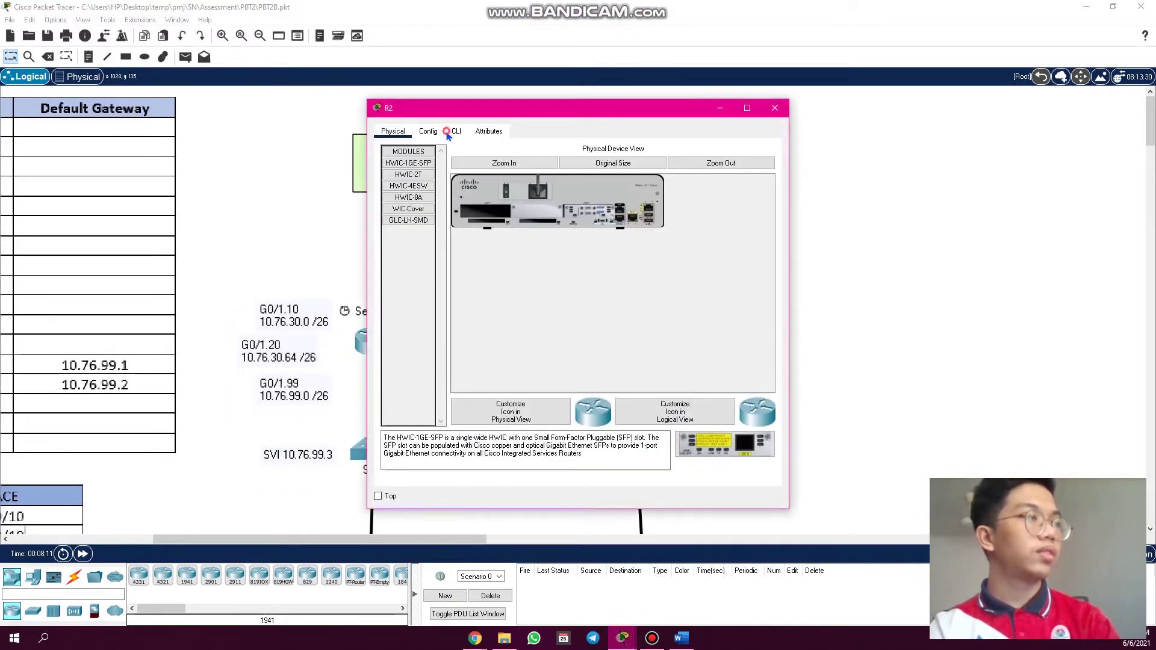
left_click(457, 131)
key("Return")
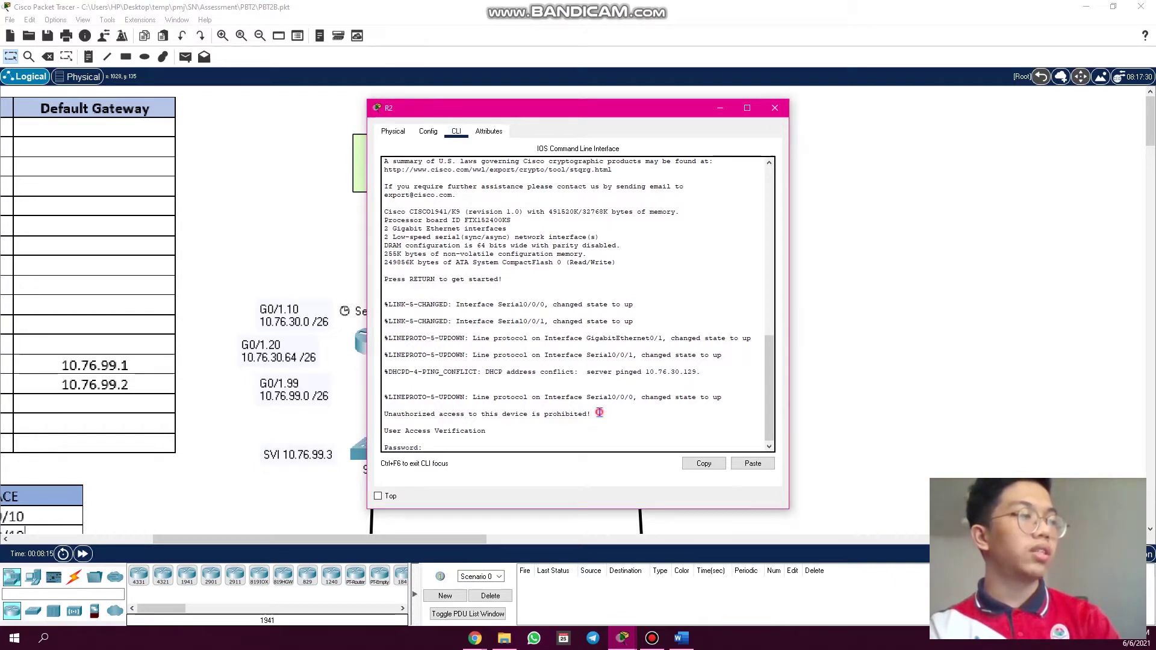
left_click_drag(600, 413, 398, 417)
triple_click(378, 417)
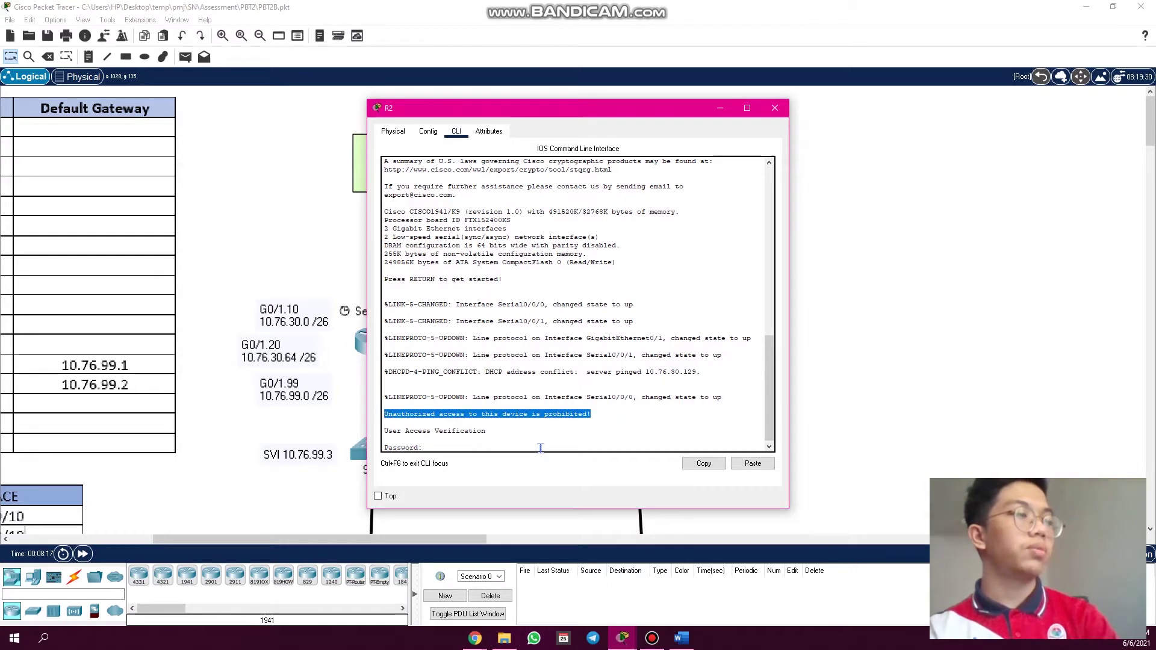
left_click(506, 449)
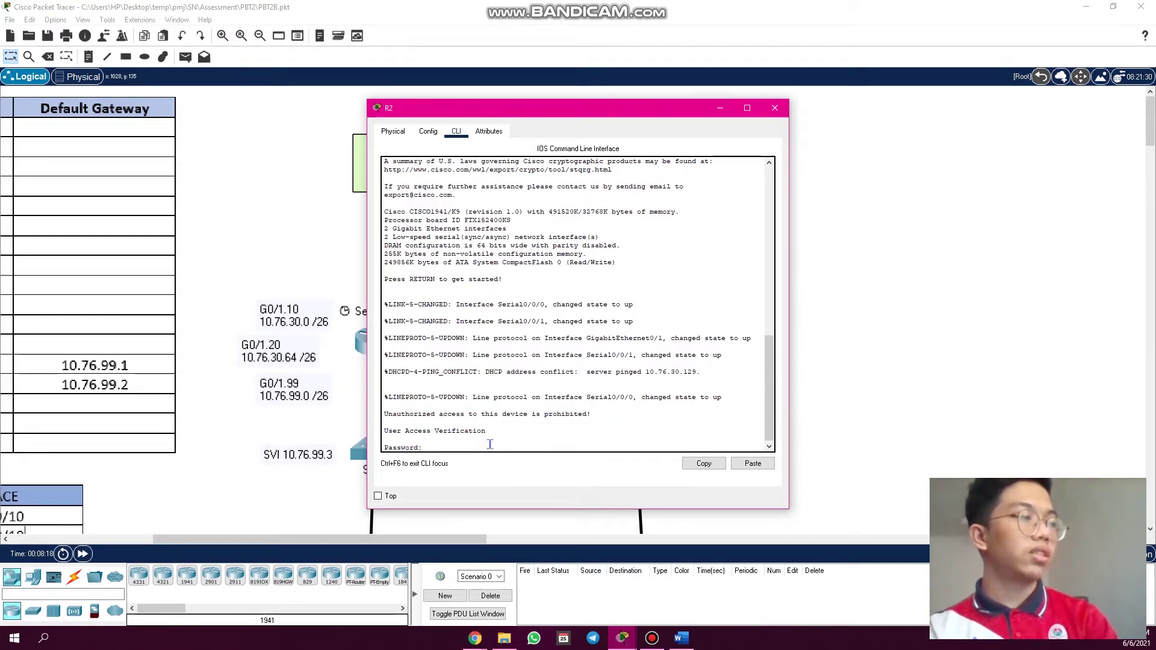
- Log in with the console password and enter privileged mode with 'en' and the enable password
type("cisco")
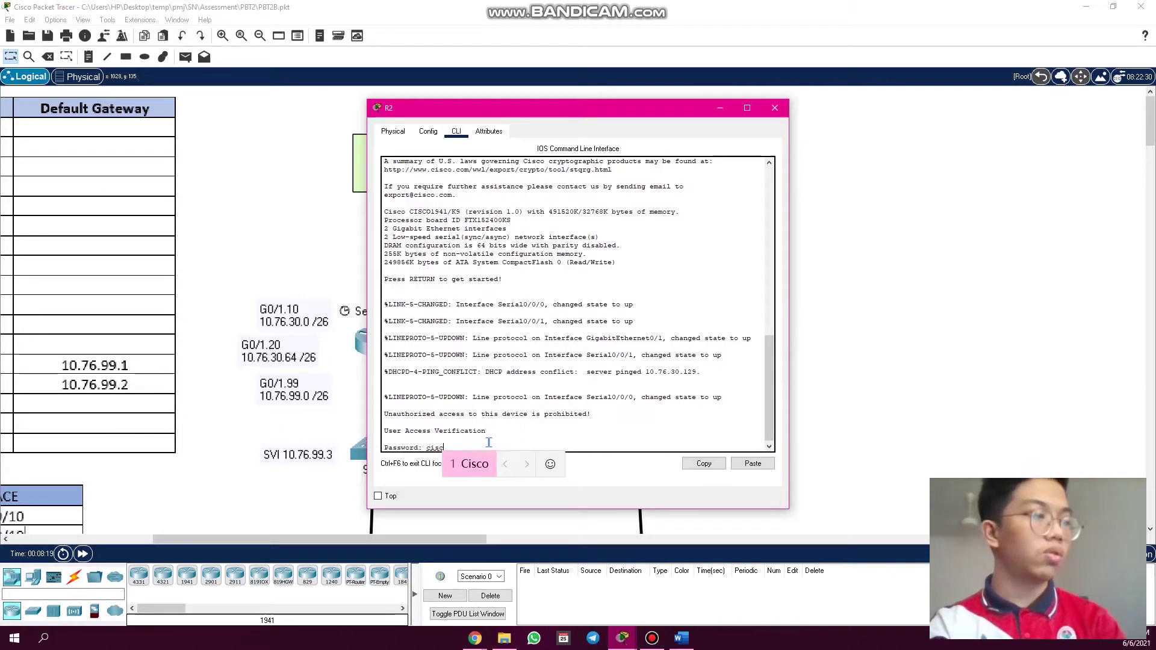
key("Return")
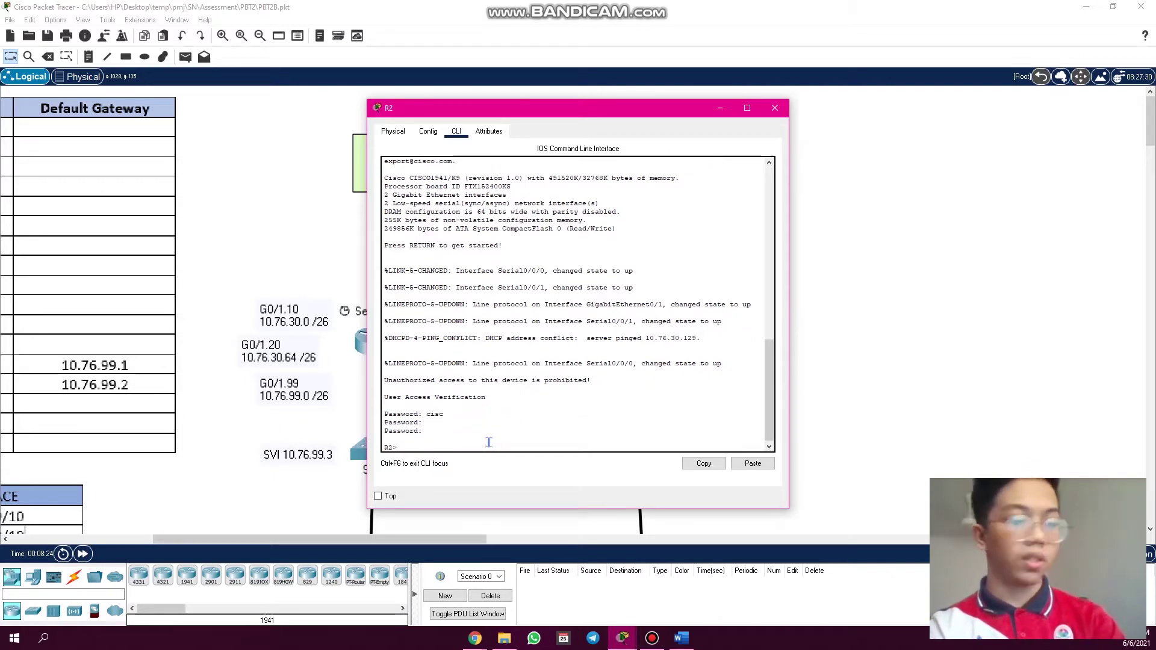
type("en")
key("Return")
key("Return")
key("Return")
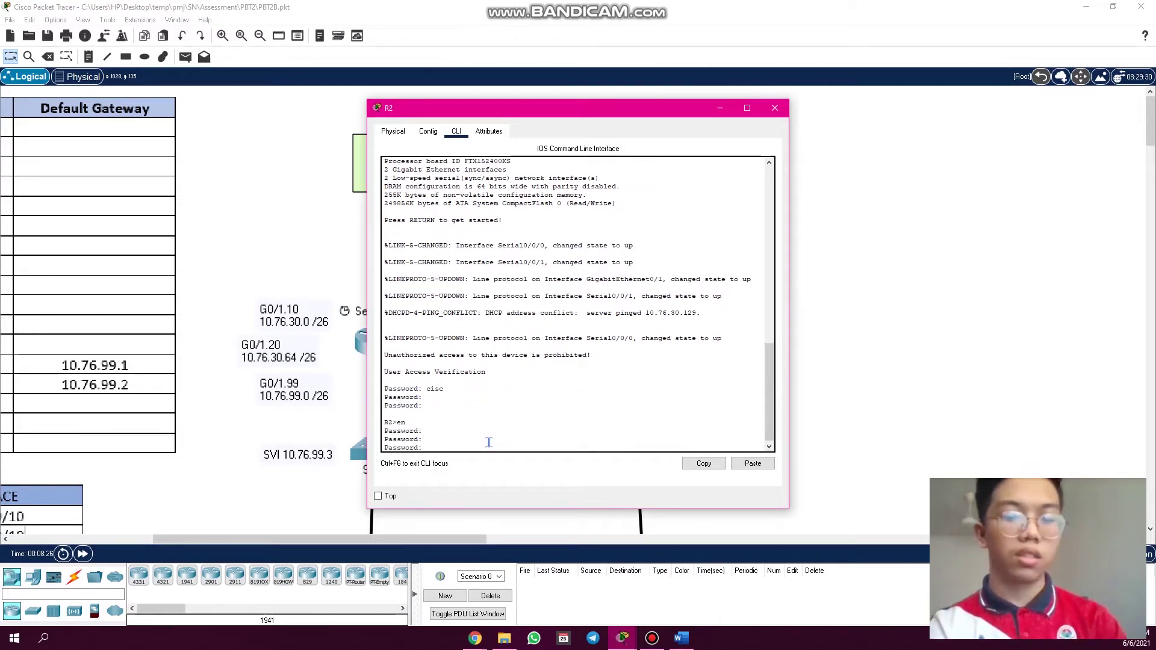
key("Return")
key("Return")
key("Return")
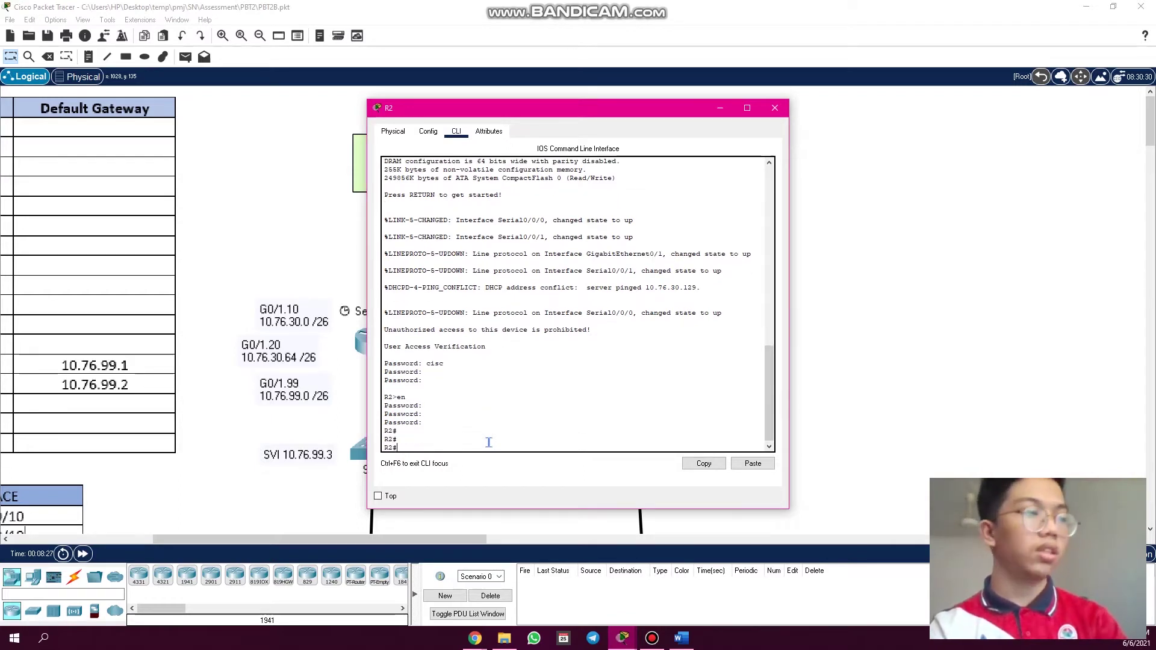
scroll(409, 449, "down", 1)
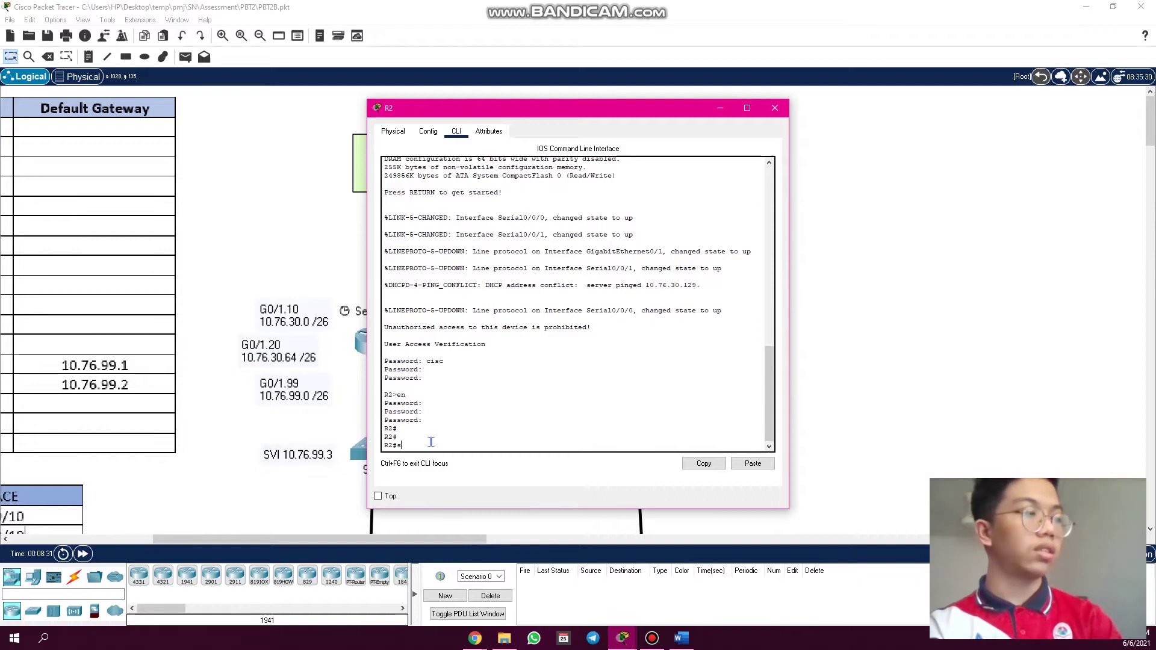
- Page through R2's 'show run', noting the enable secret, ssh version 2 and no ip domain-lookup
key("Return")
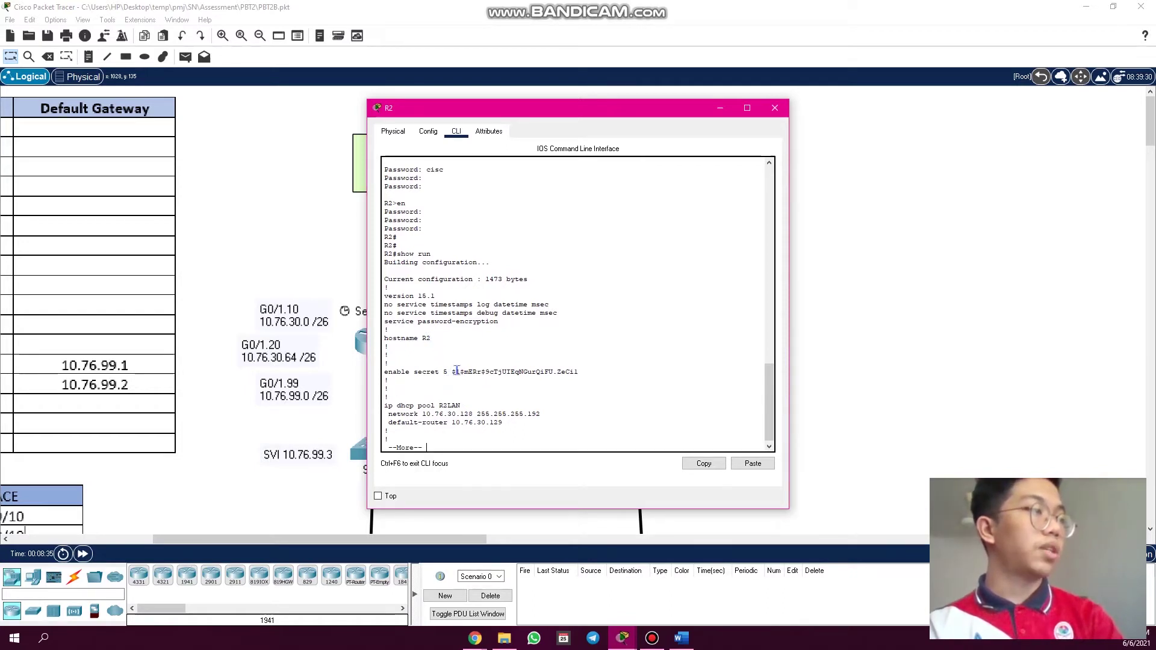
left_click_drag(455, 372, 575, 379)
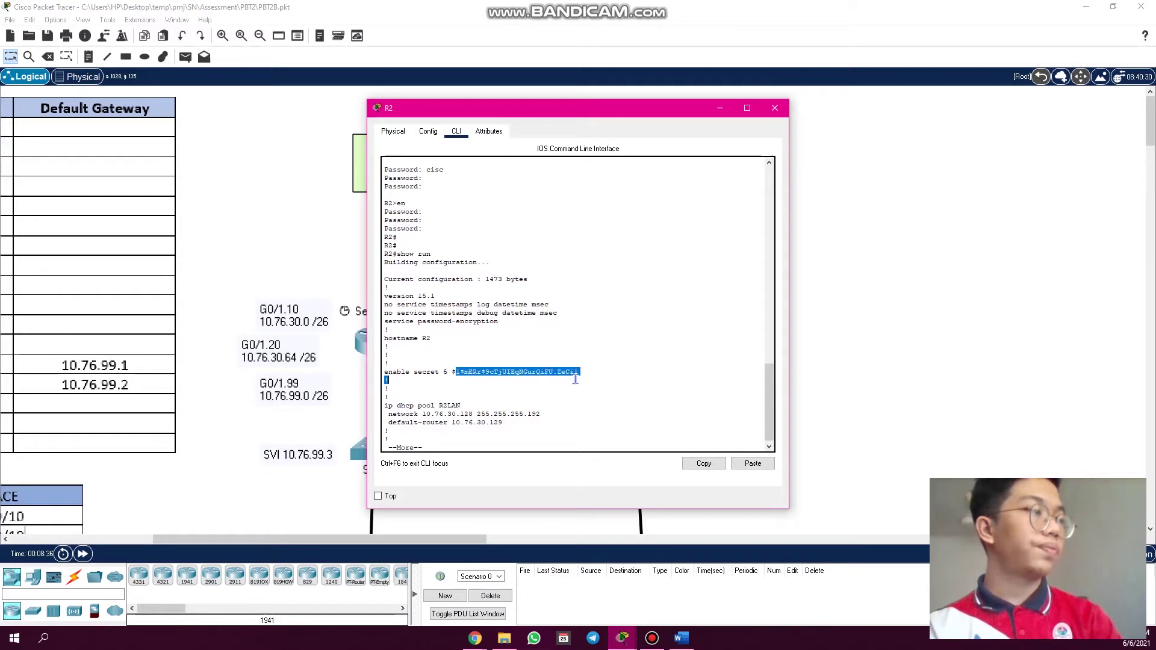
key("space")
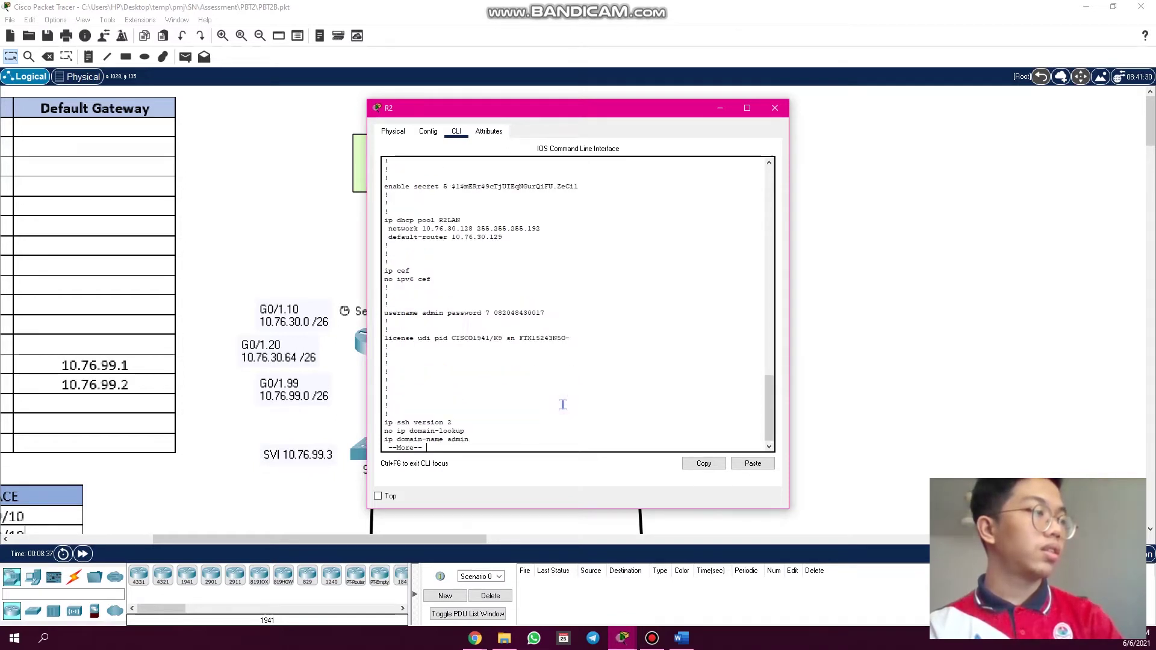
key("space")
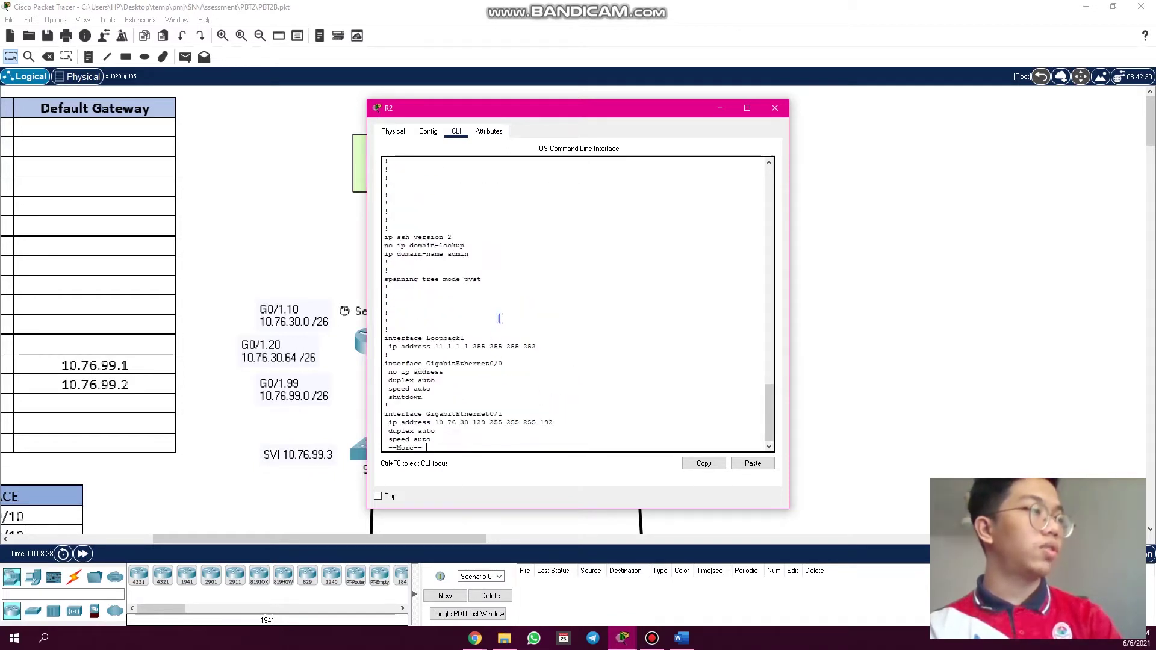
left_click_drag(464, 238, 393, 237)
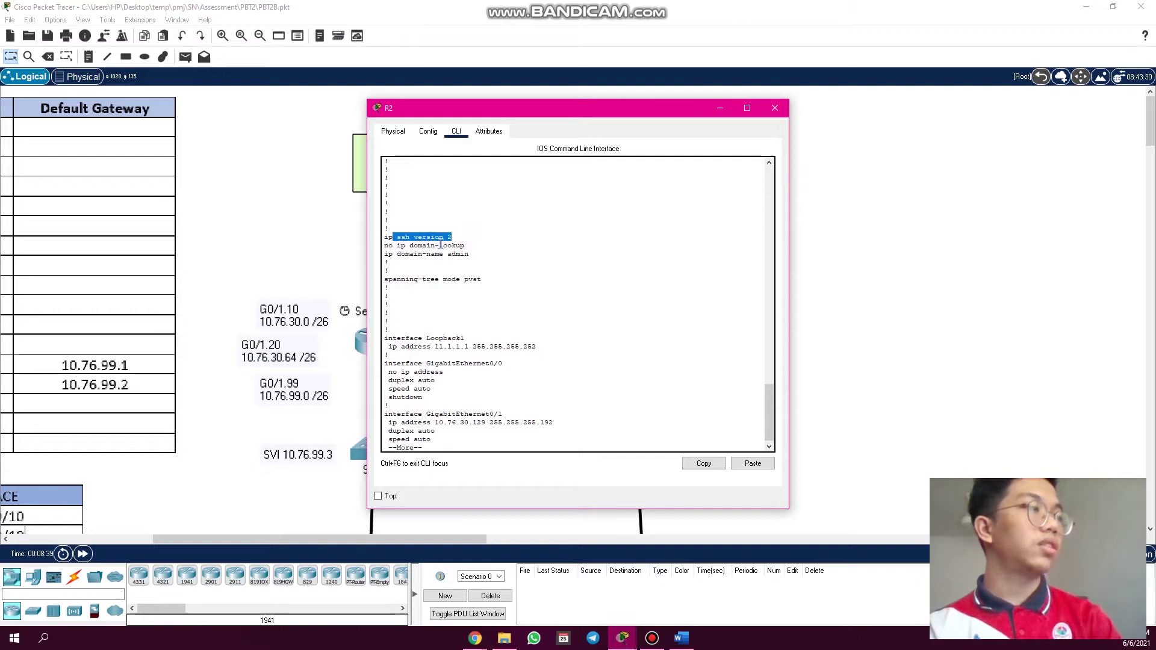
left_click(464, 244)
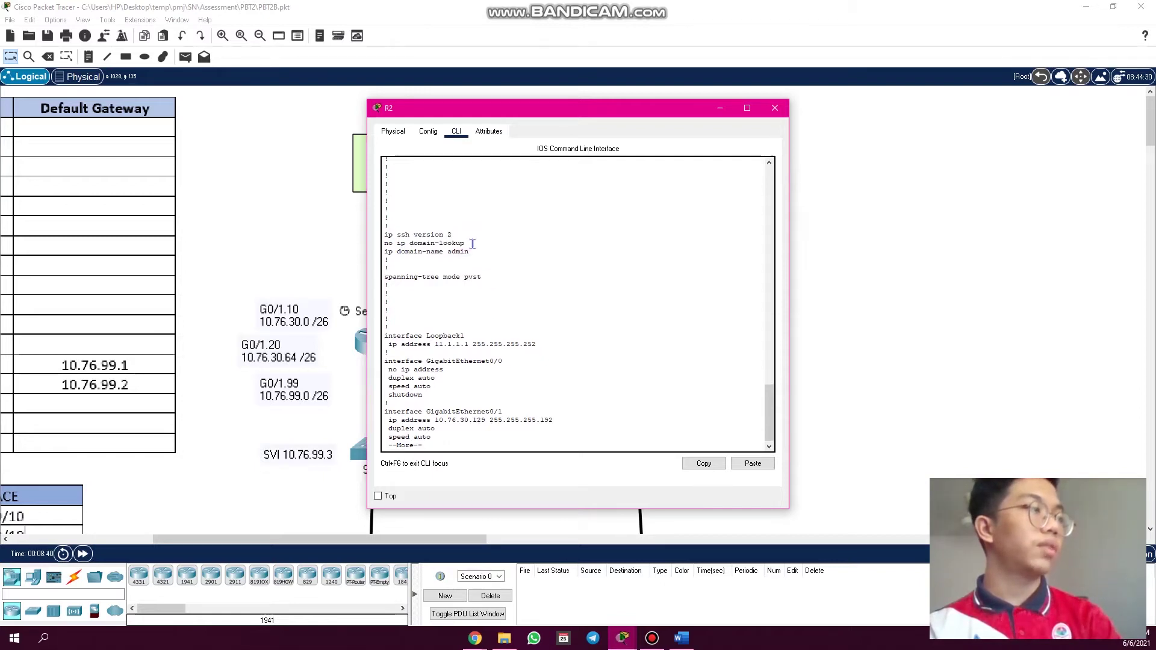
left_click_drag(465, 243, 392, 243)
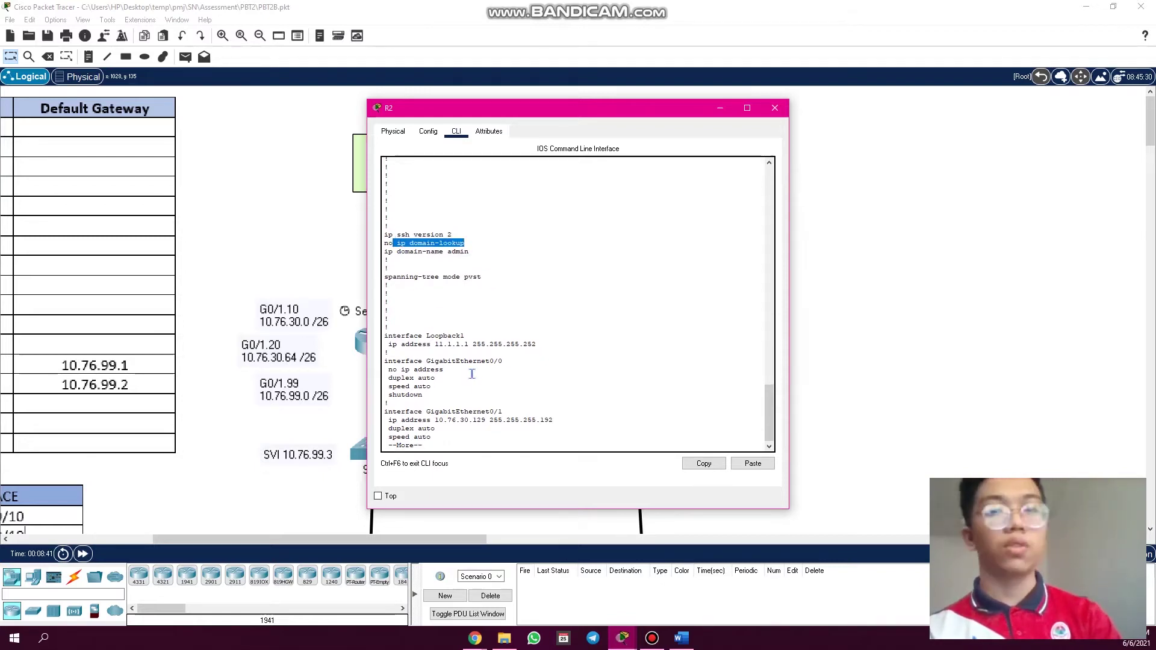
key("space")
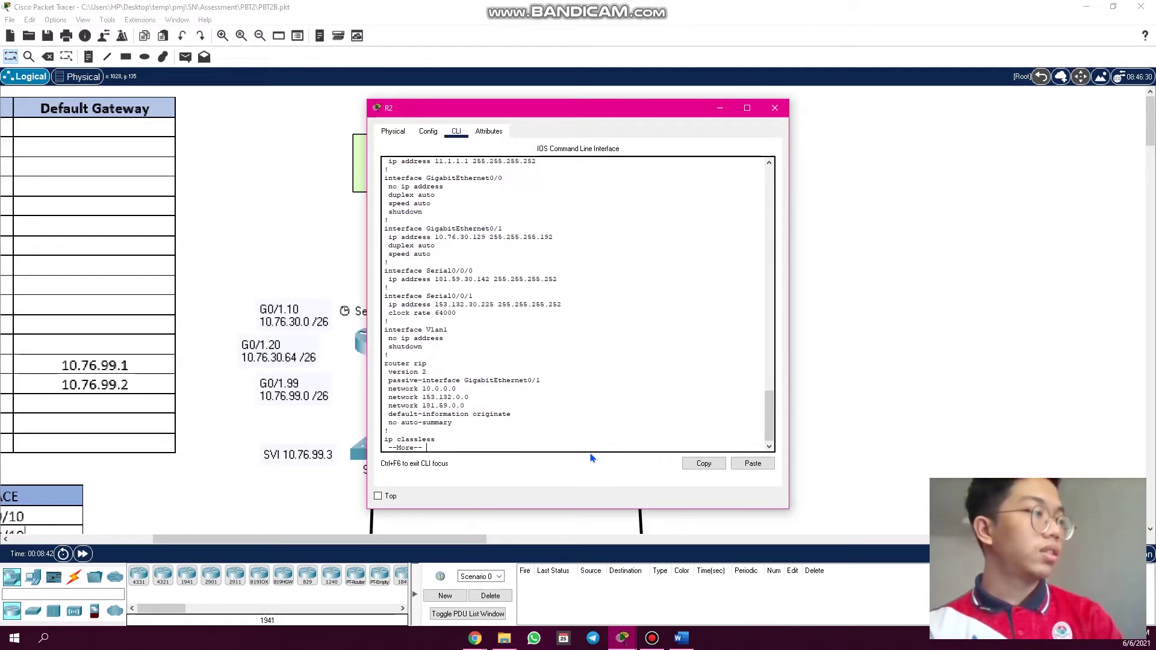
key("space")
key("space")
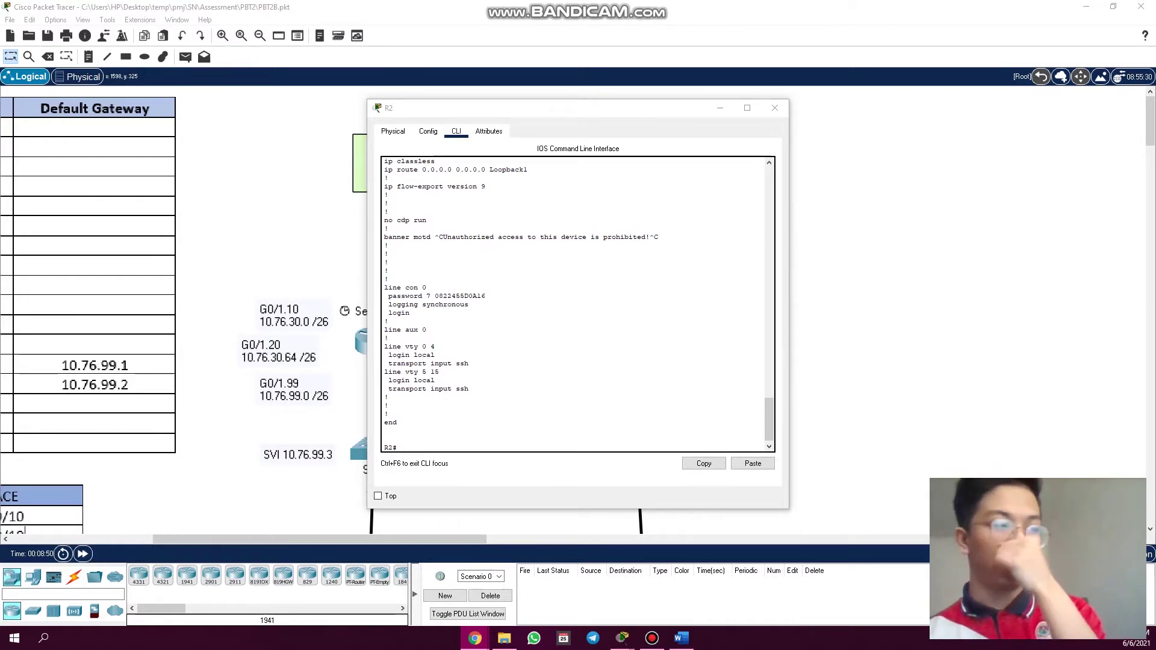
- Enter the unknown command '/' on R2 to check name-lookup behaviour, then close R2's window
left_click(506, 450)
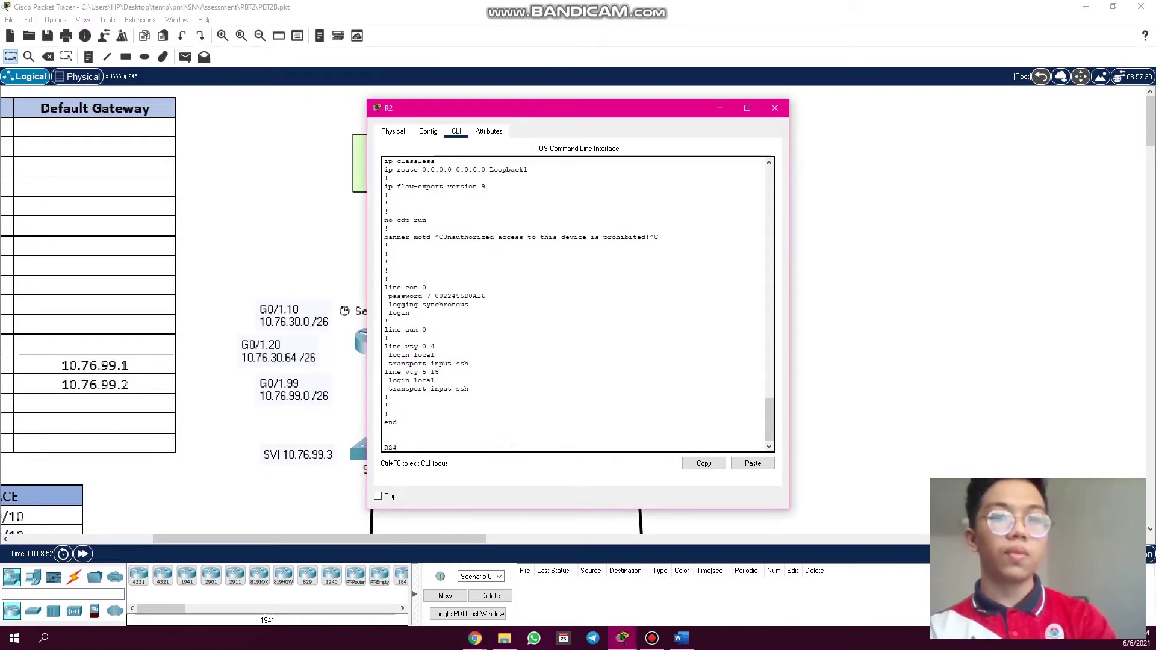
left_click(431, 452)
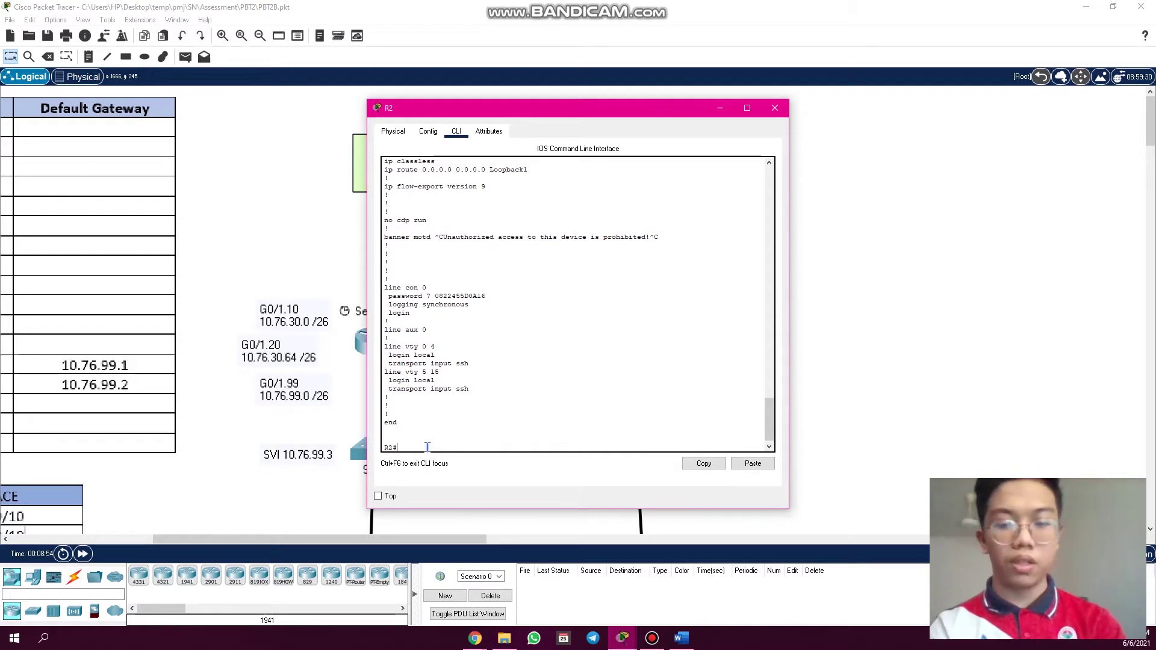
type("/")
key("Return")
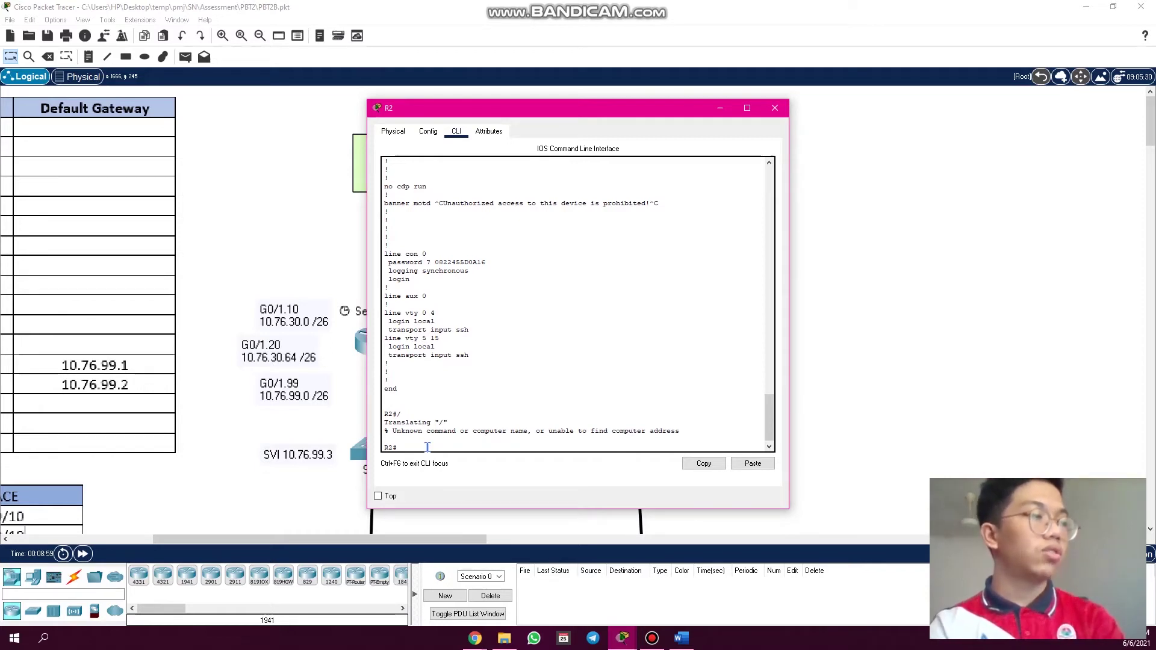
left_click(385, 422)
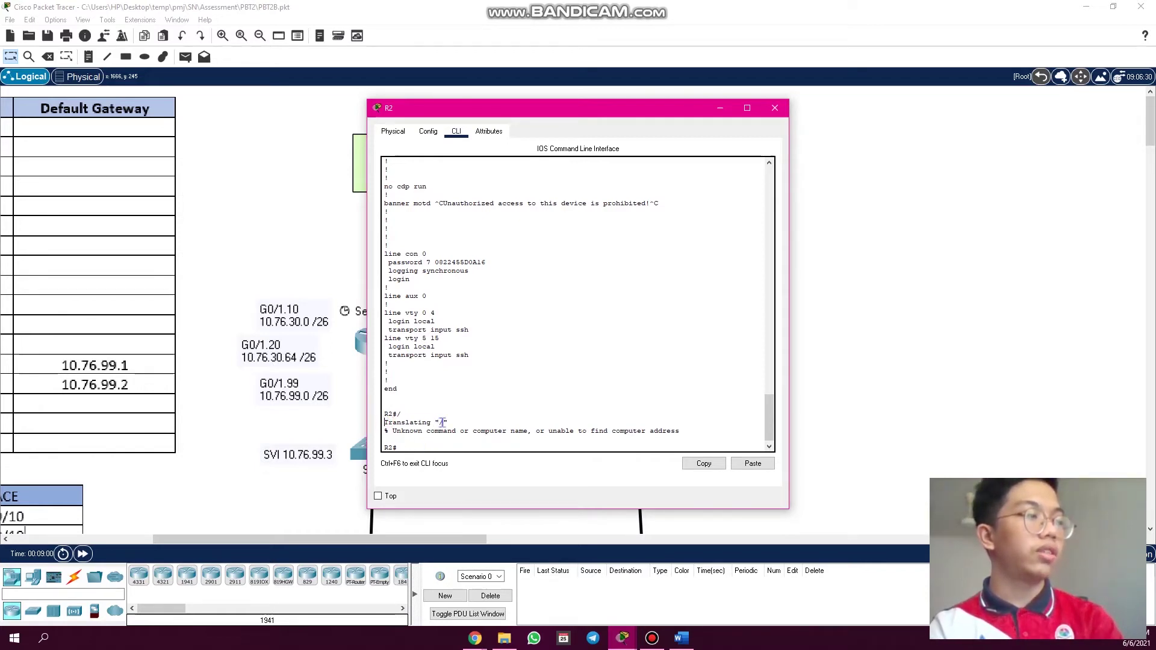
left_click_drag(441, 422, 444, 423)
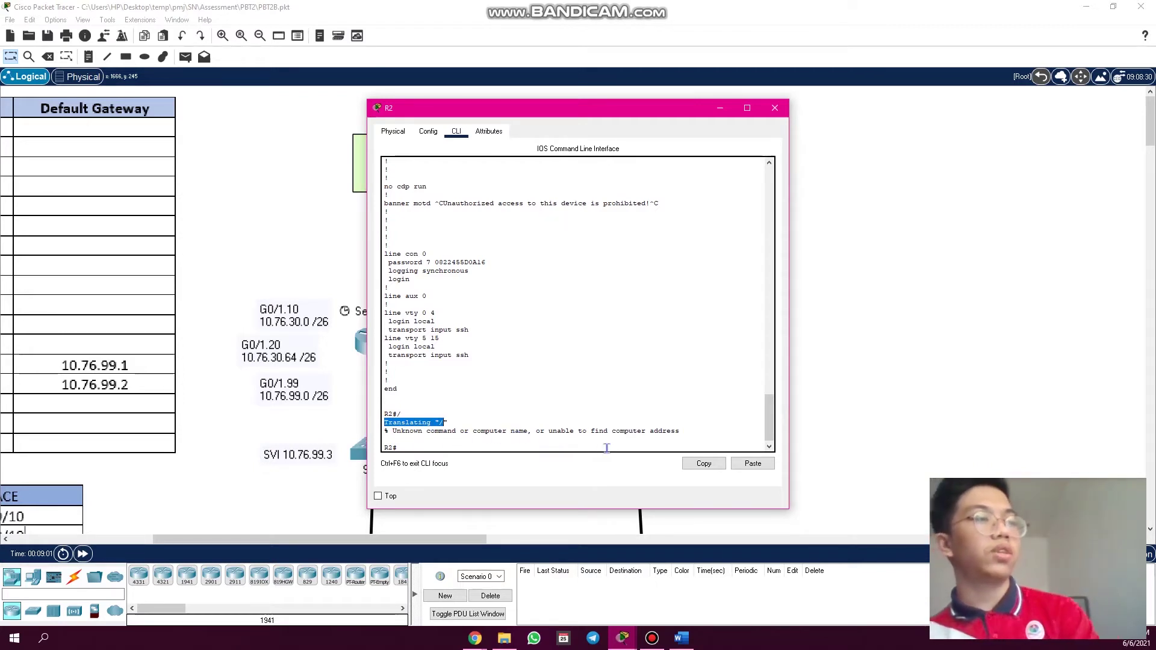
left_click(719, 108)
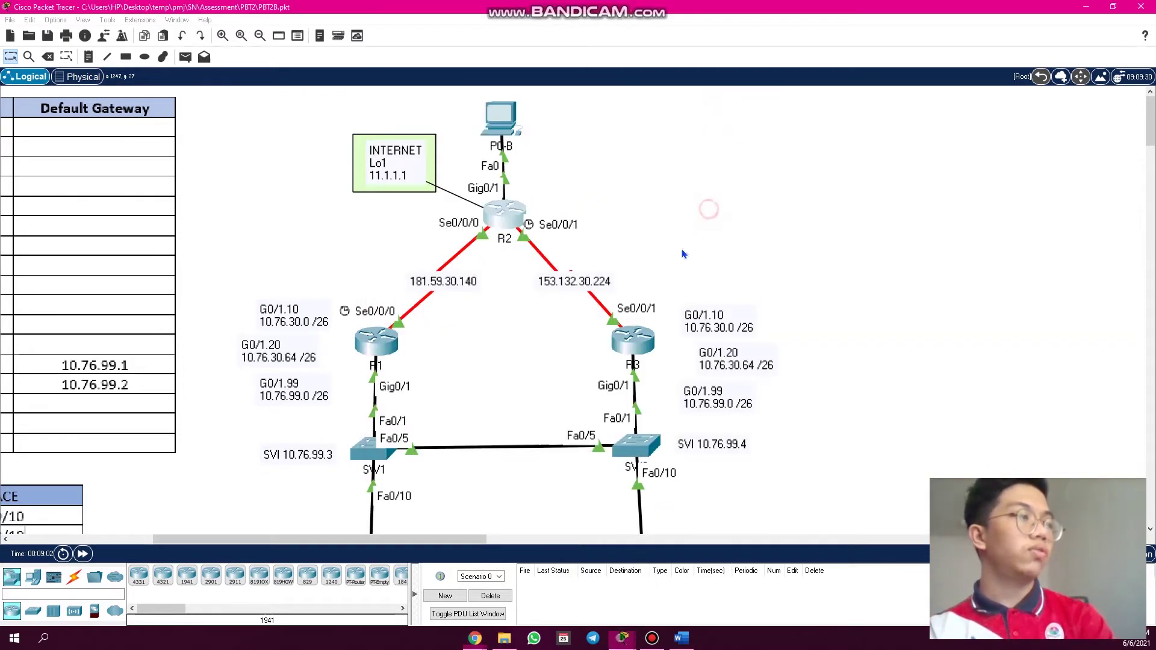
- Place a 1941 router, Router0, to the right of R2 and open its CLI
left_click(186, 577)
left_click(752, 279)
left_click_drag(752, 279, 771, 231)
left_click(773, 231)
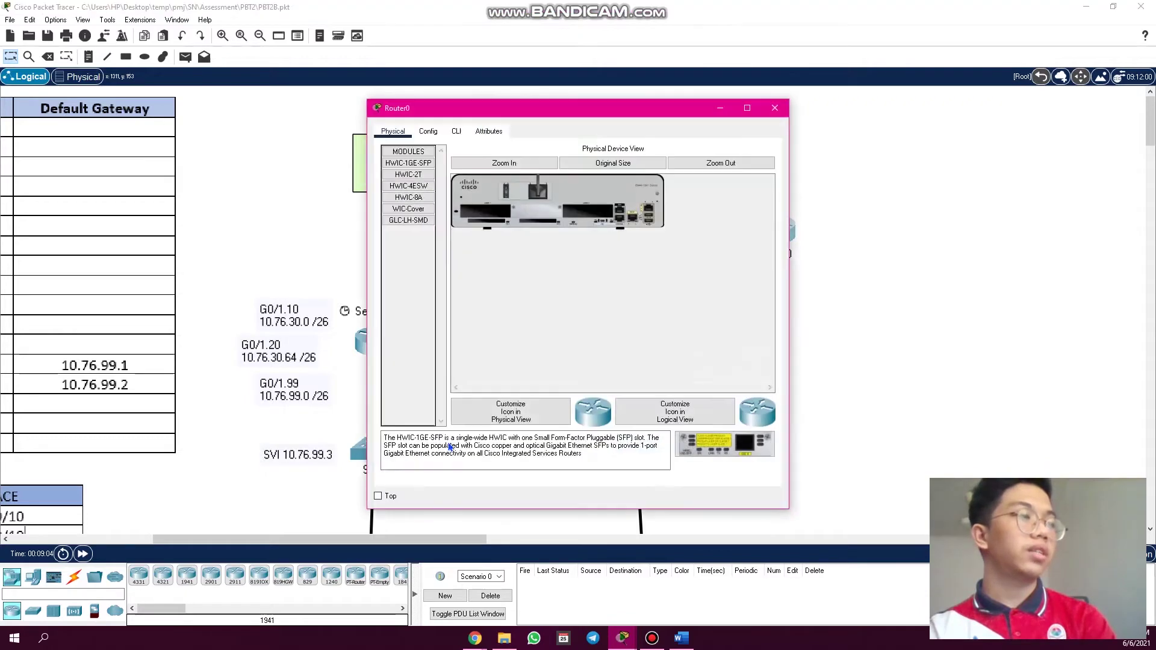
left_click(457, 131)
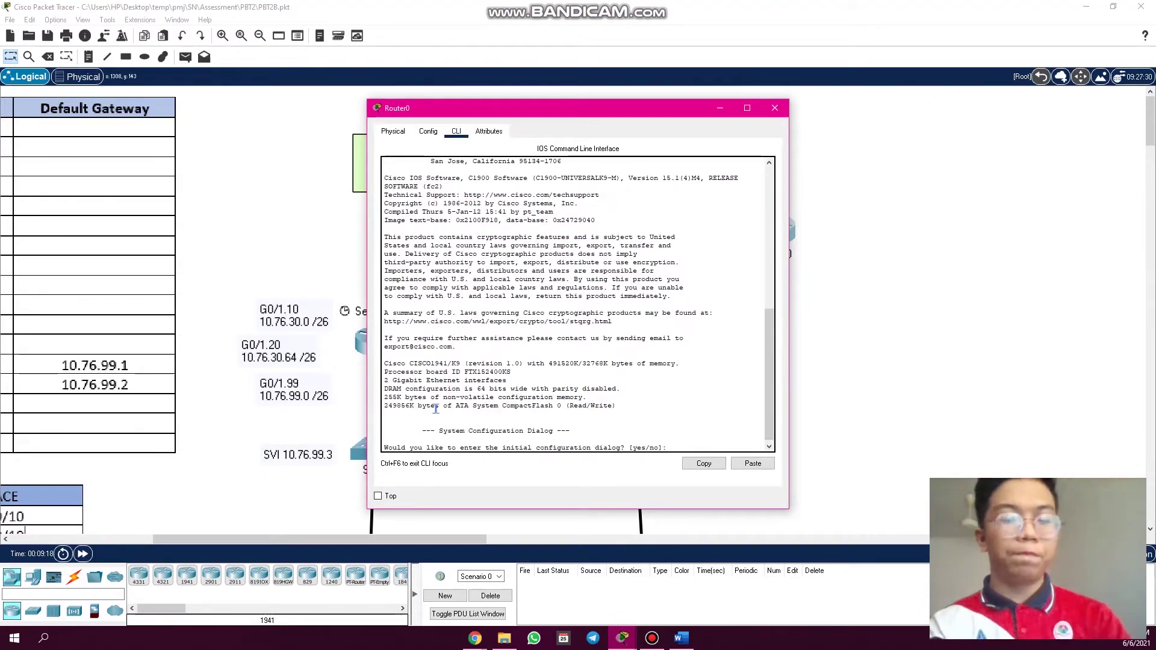
- Decline initial configuration and enter '/' to show Router0's domain-server lookup, then close it
type("no")
key("Return")
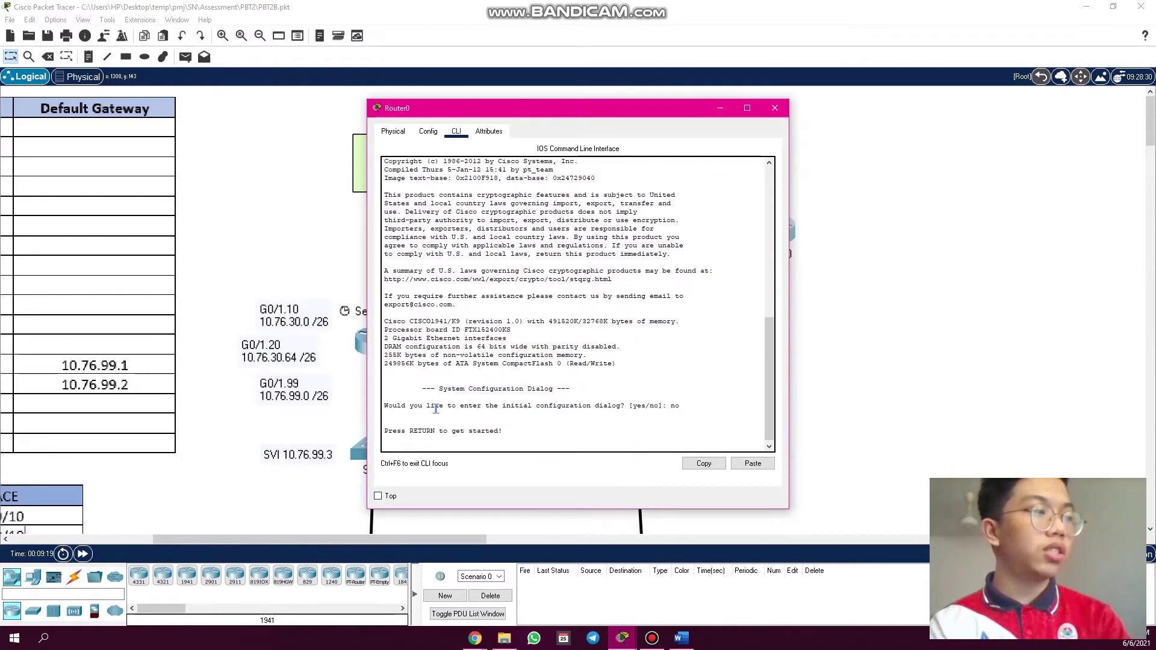
key("Return")
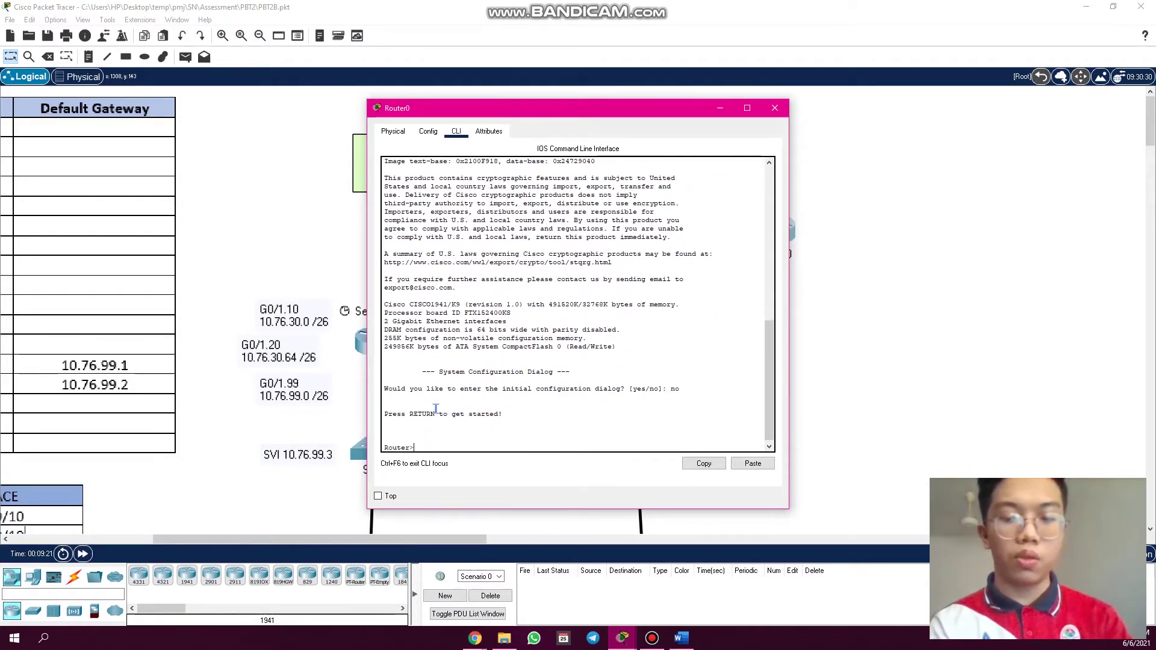
key("Return")
type("/")
key("Return")
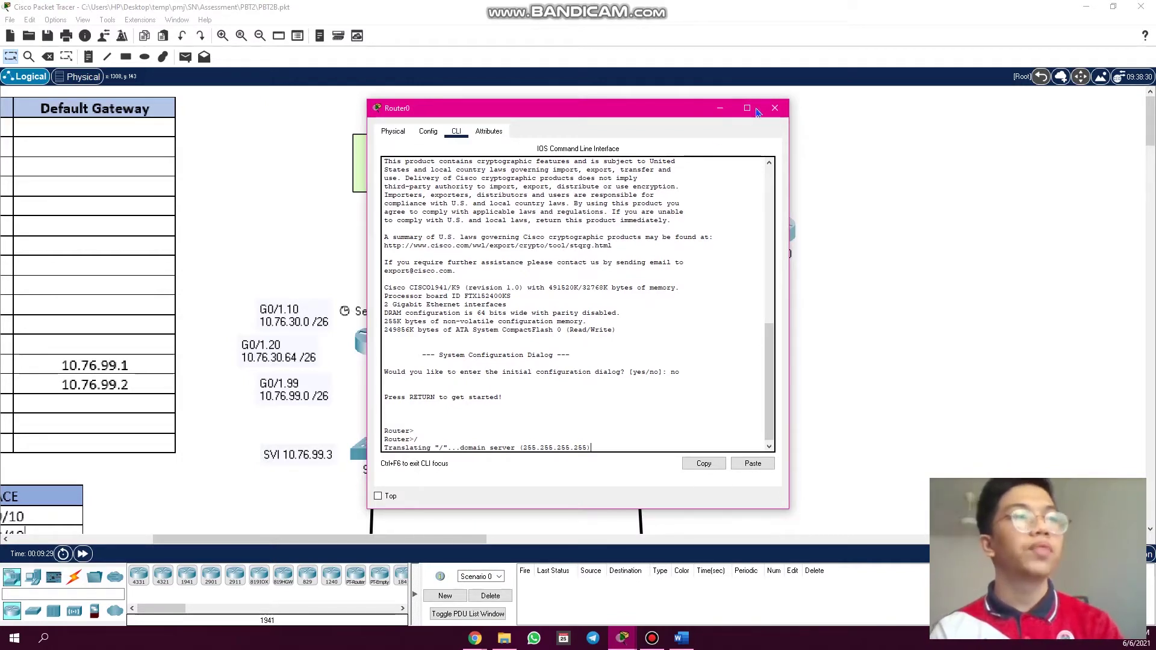
left_click(775, 108)
left_click(774, 234)
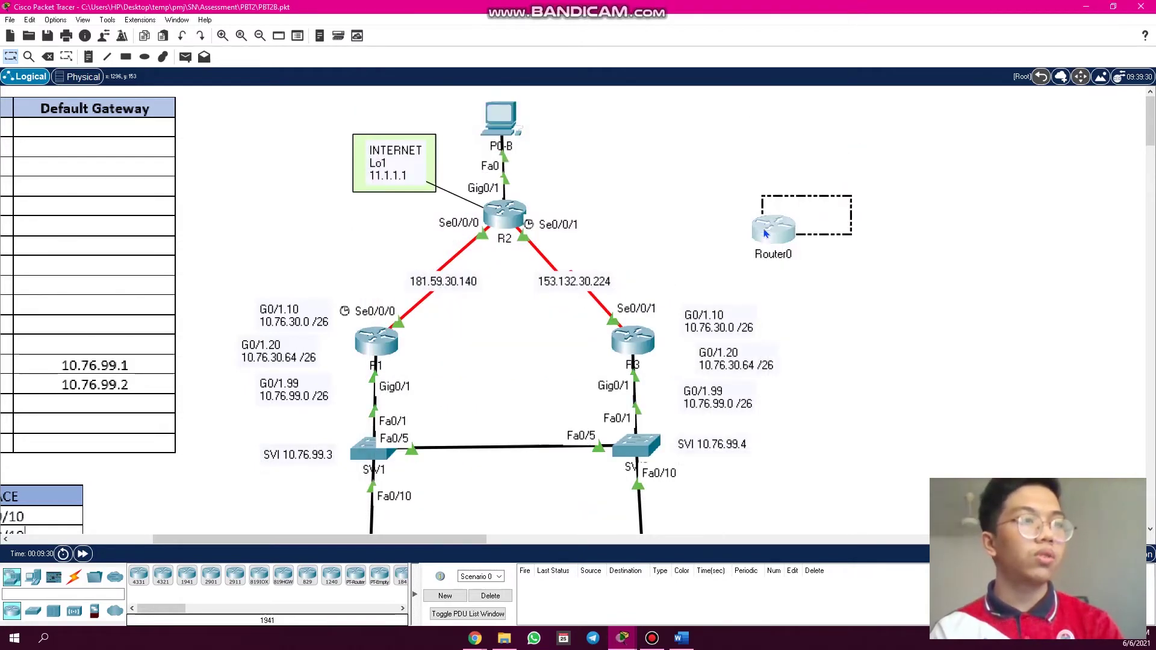
- Delete Router0, briefly open and close R2's console, and open R1's device window
key("Delete")
key("Return")
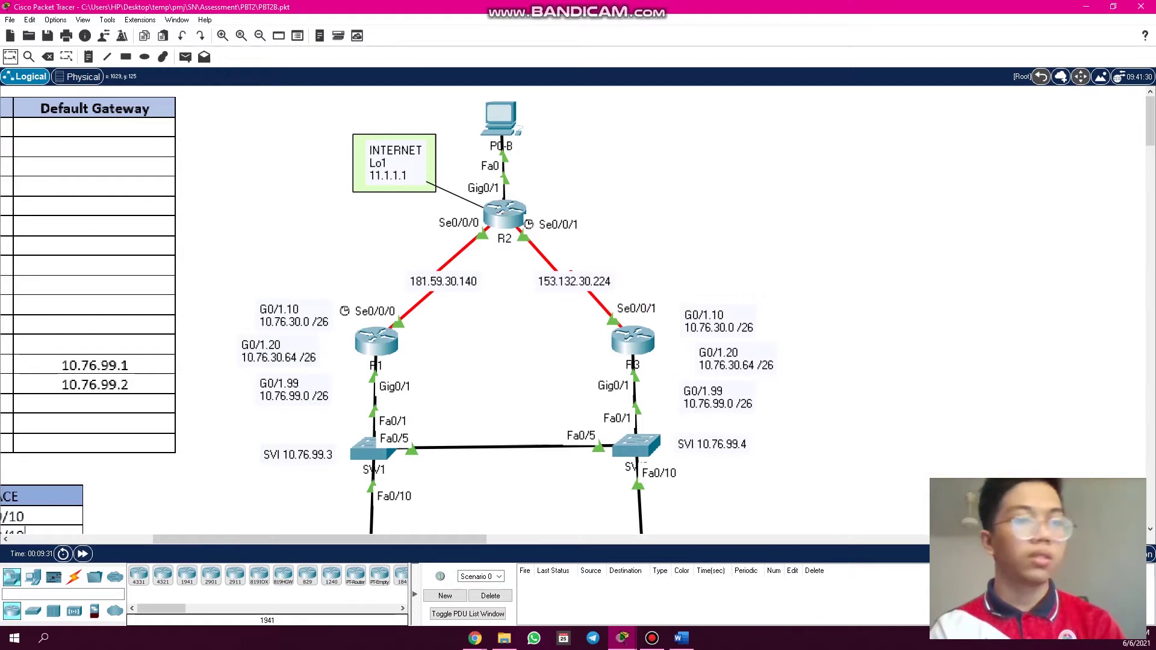
left_click(506, 212)
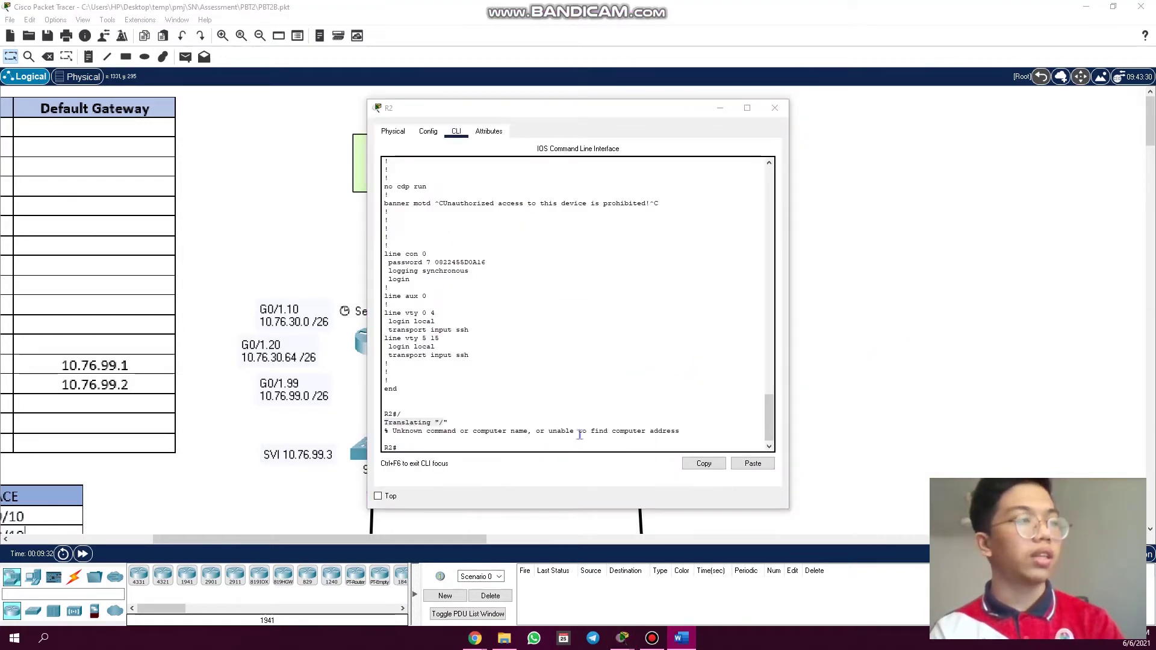
left_click(548, 449)
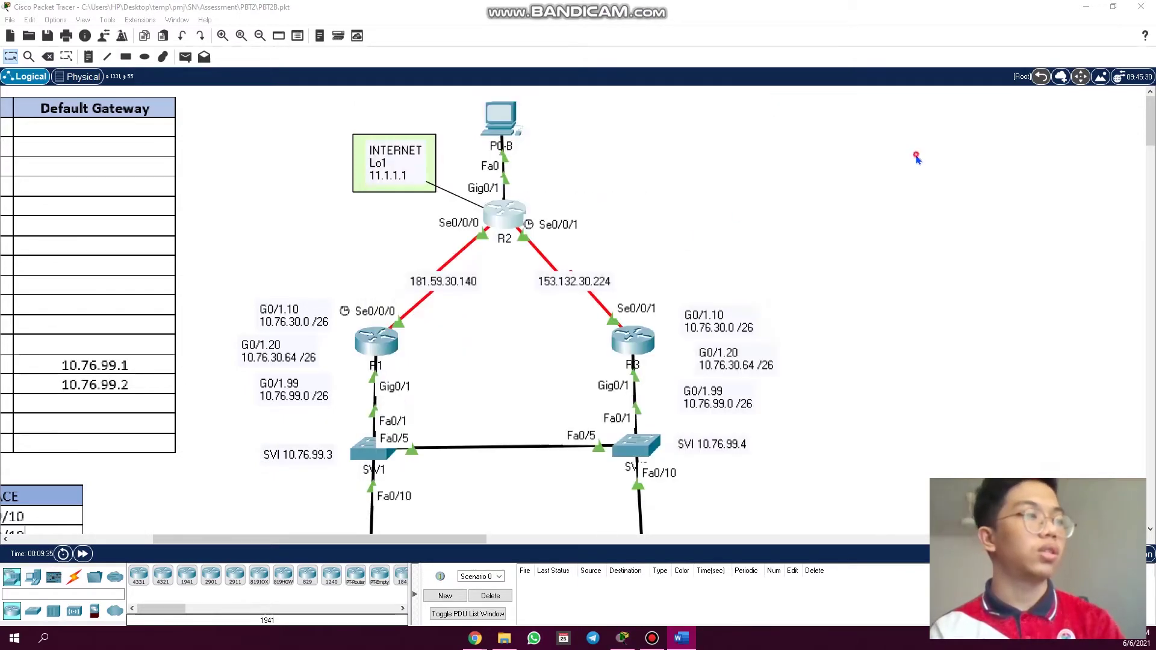
left_click(775, 108)
left_click(376, 342)
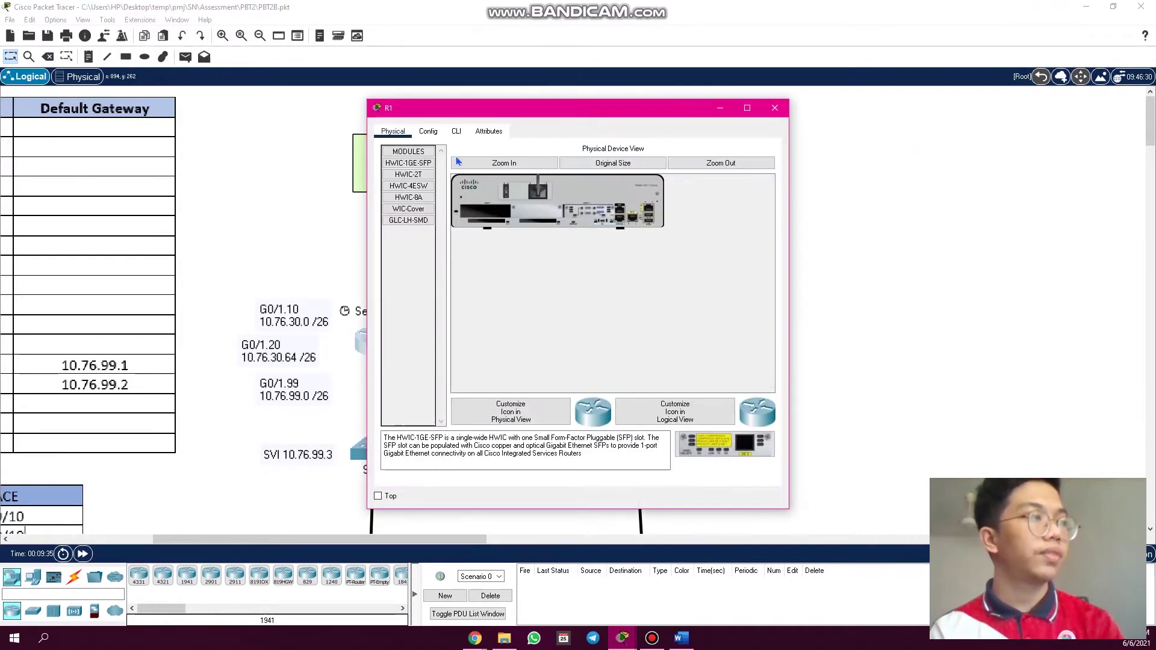
- Log in to R1's CLI and enter privileged EXEC mode
left_click(455, 133)
key("Return")
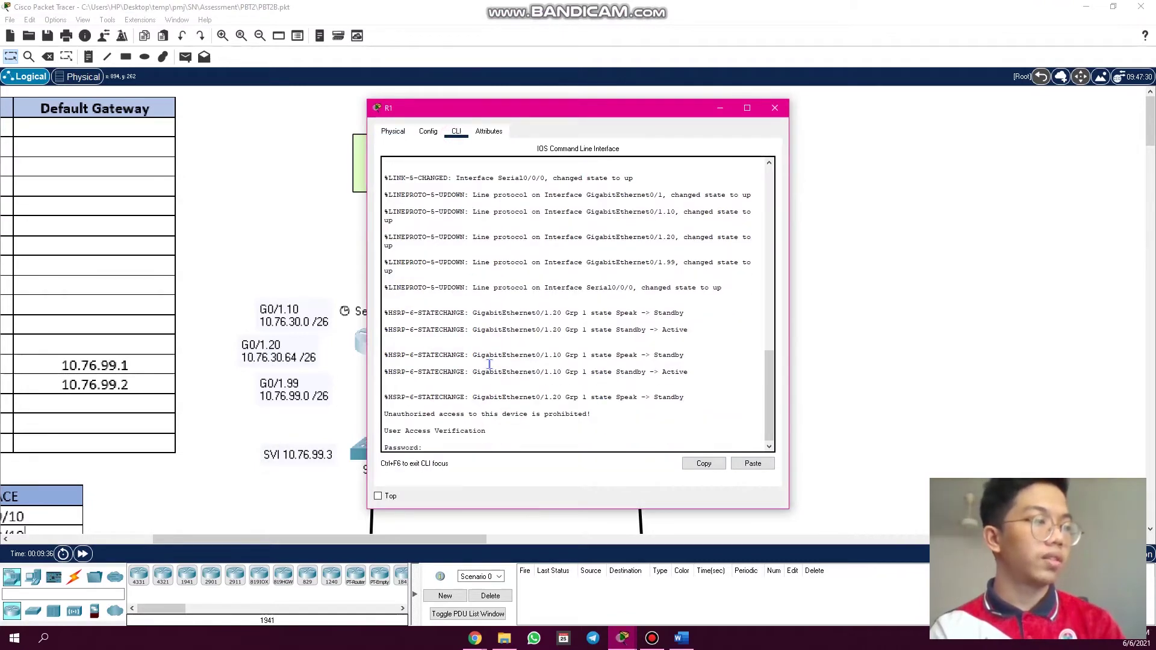
key("Return")
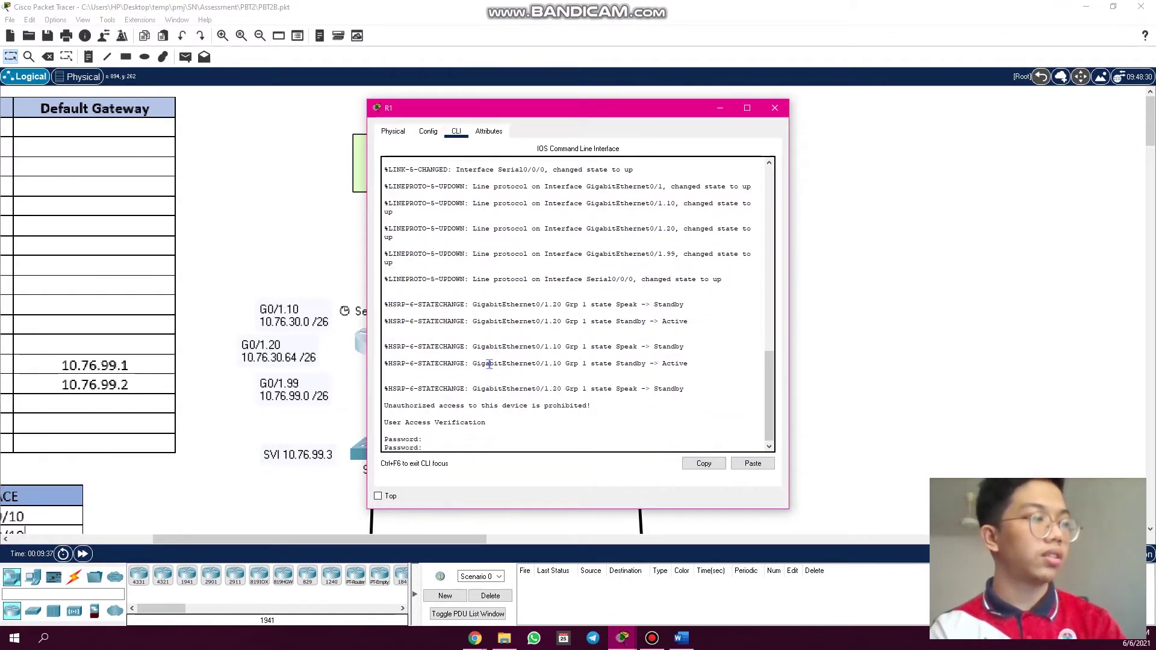
key("Return")
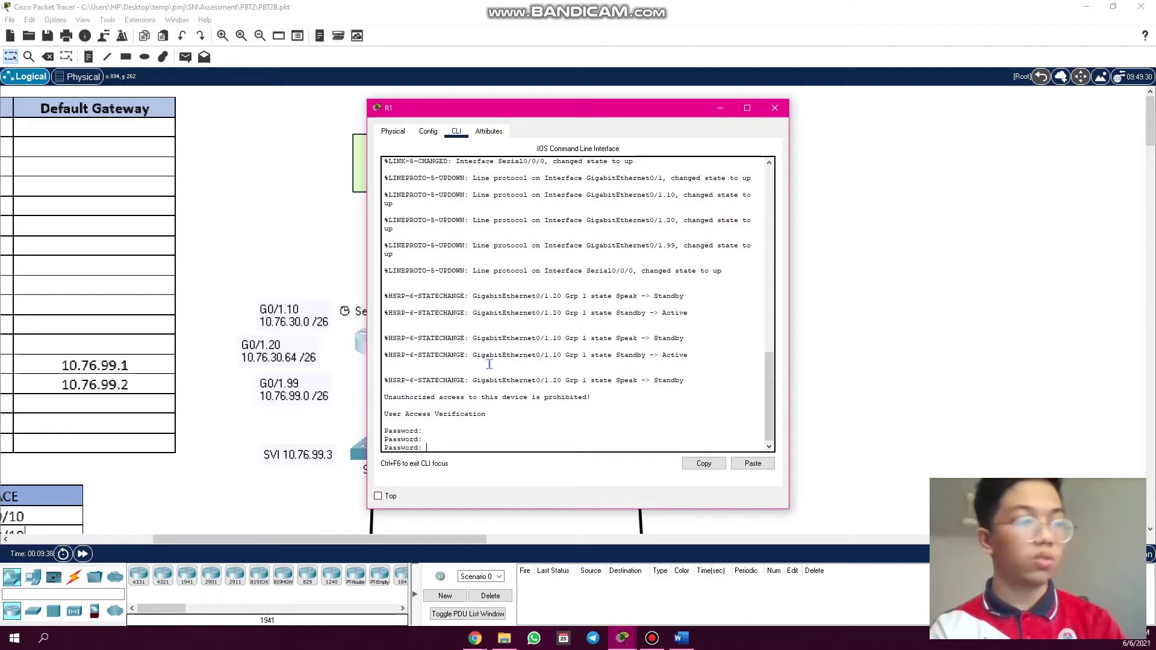
key("Return")
type("en")
key("Return")
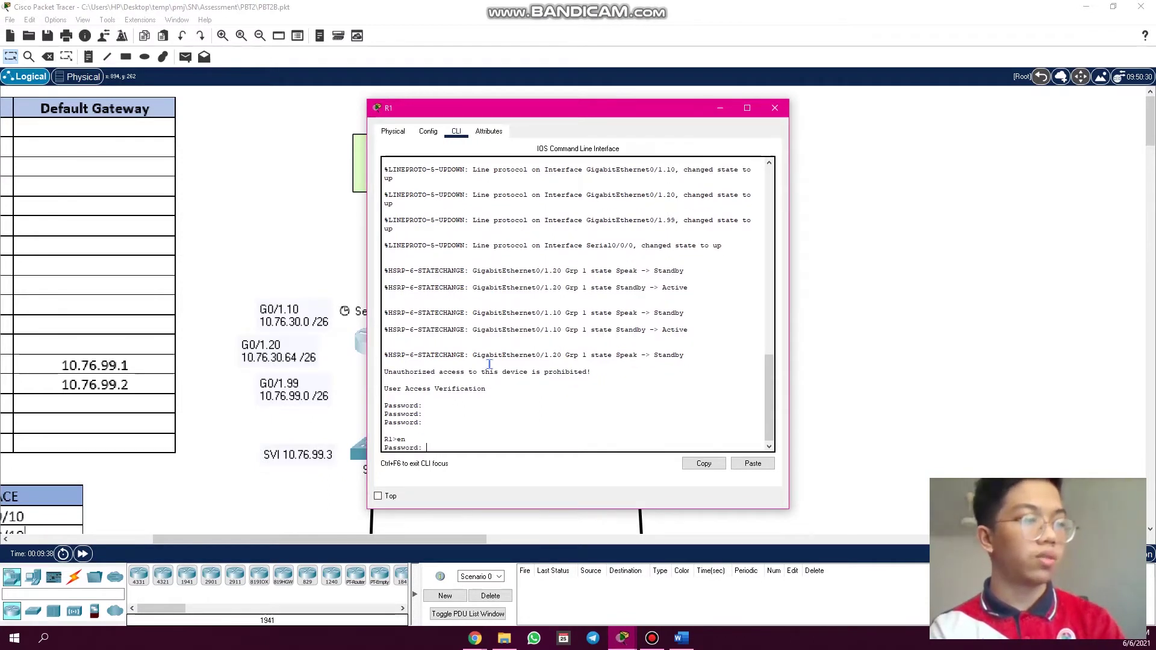
key("Return")
key("Return")
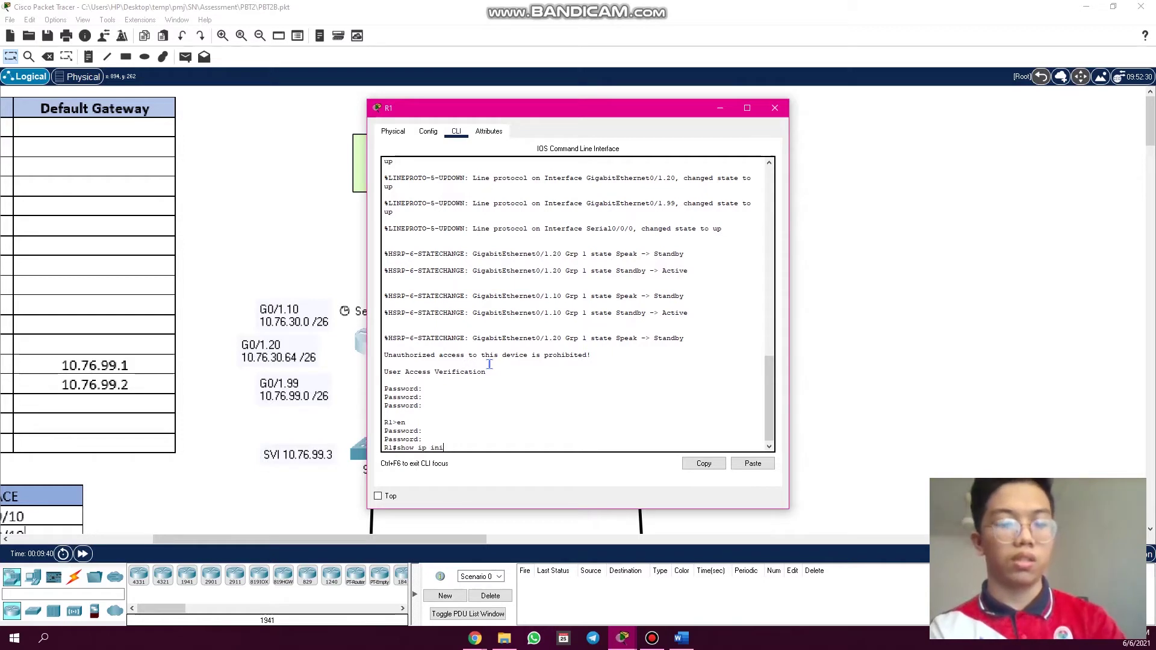
- Run 'show ip interface brief' on R1 using Tab completion
key("Tab")
type("t")
key("Tab")
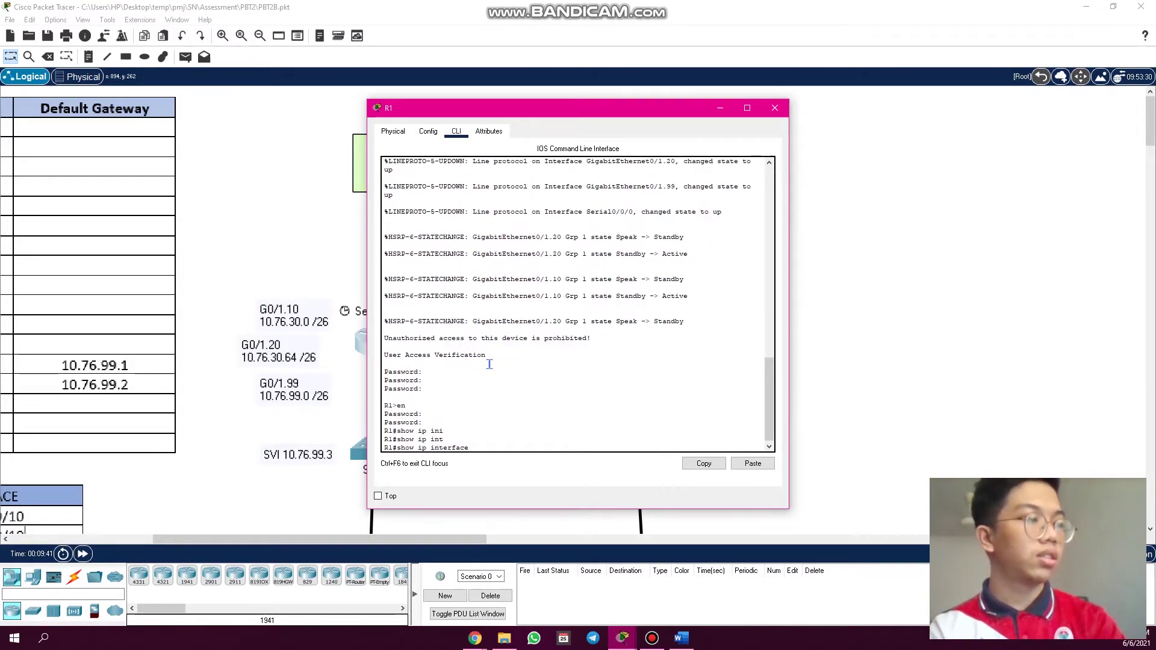
type("b")
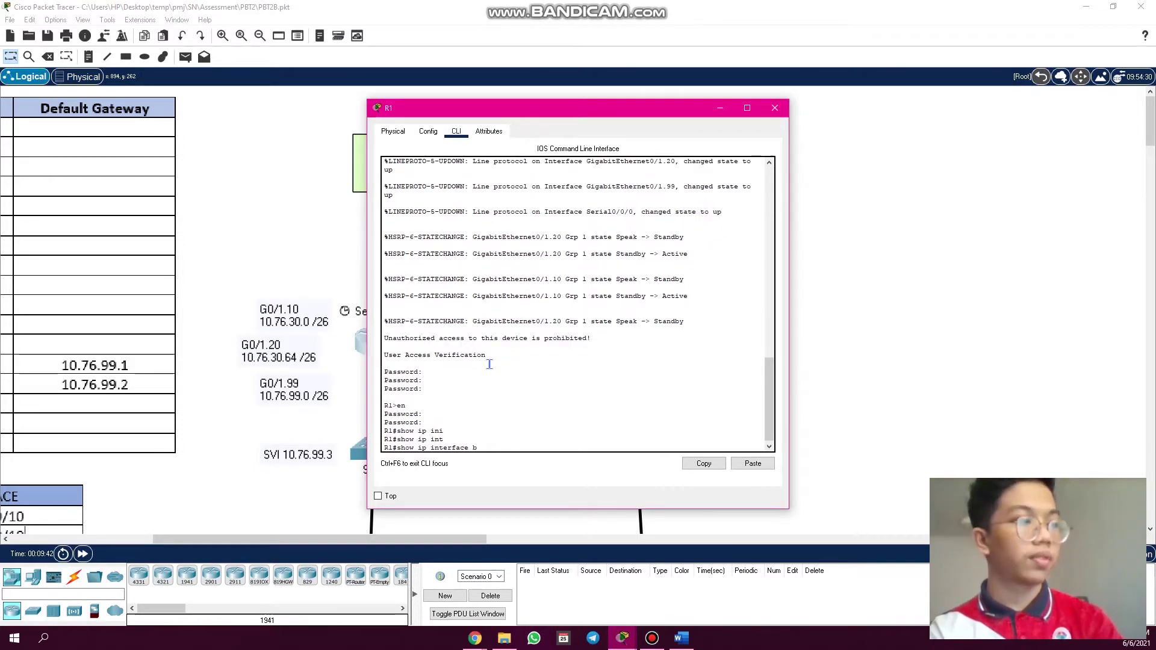
type("r")
key("Tab")
key("Return")
key("Return")
key("Return")
key("Return")
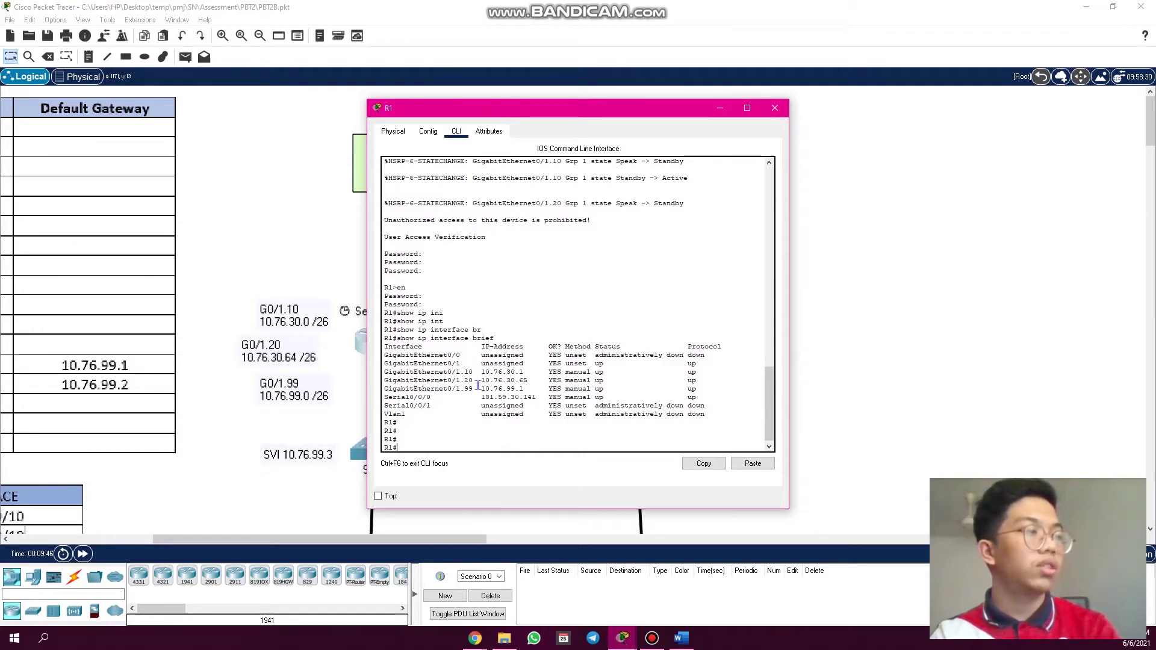
- Review addresses 10.76.30.1, 10.76.30.65, 10.76.99.1 and serial 181.59.30.141, then close R1
left_click_drag(579, 115, 741, 136)
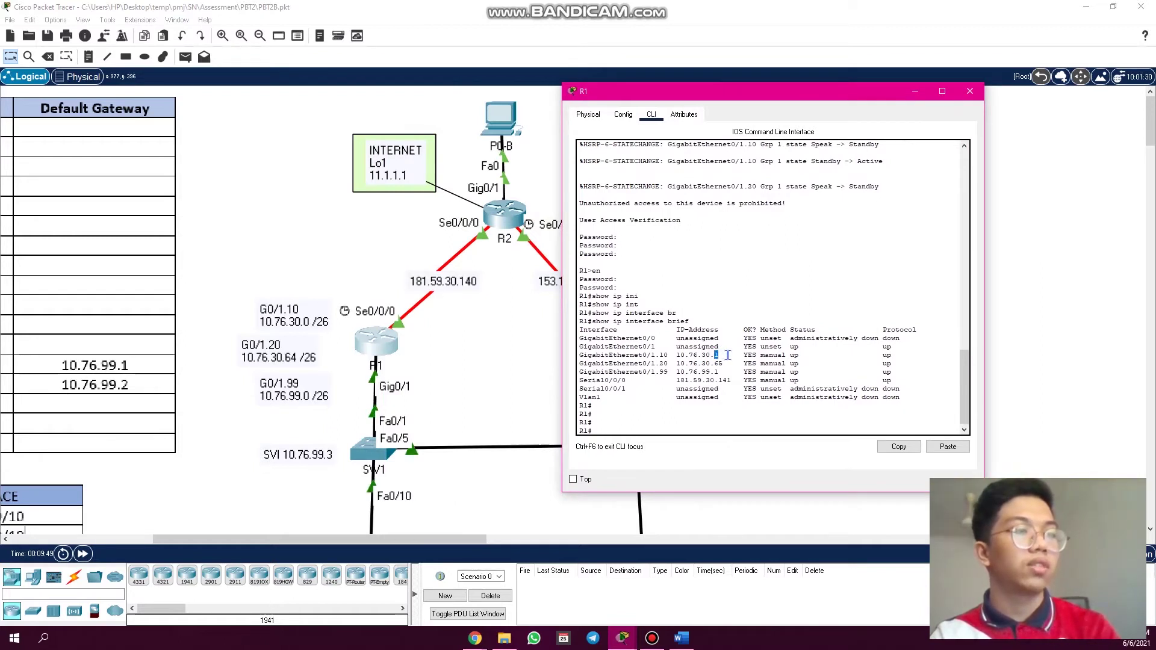
left_click(728, 356)
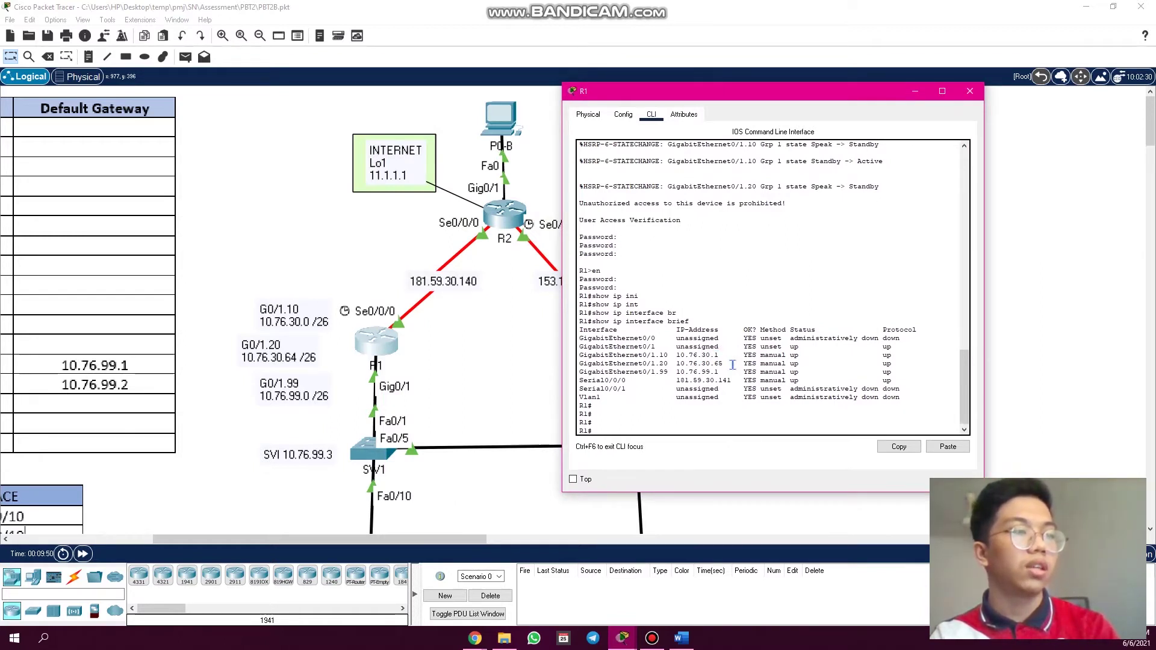
left_click(729, 362)
left_click_drag(721, 363, 727, 363)
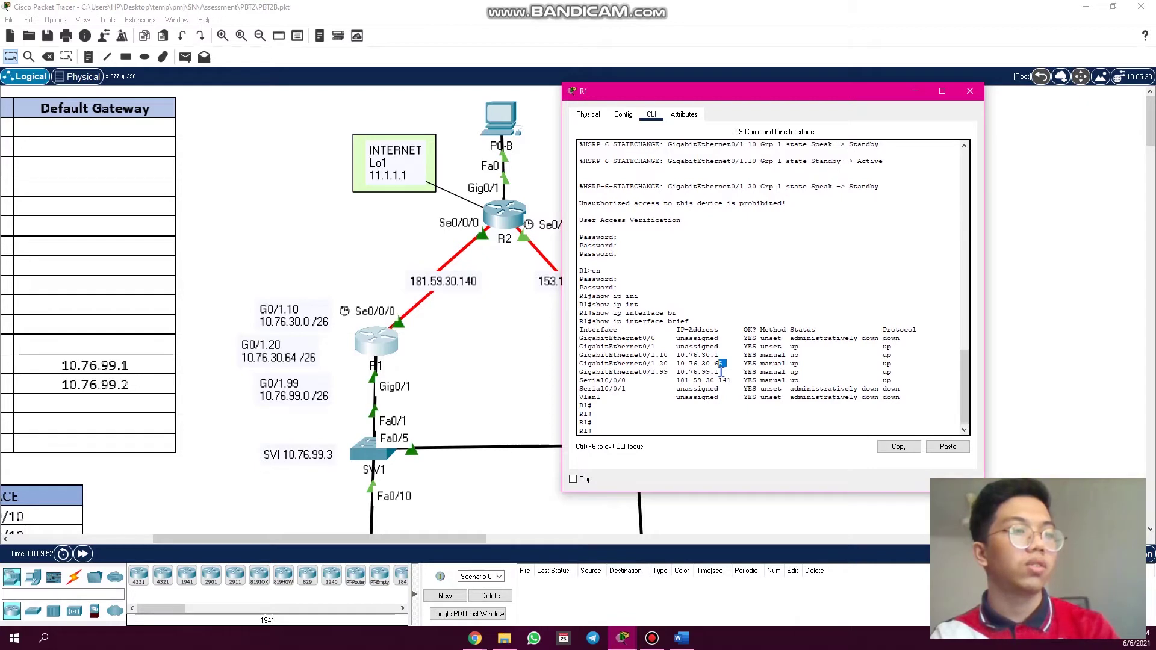
left_click_drag(720, 371, 715, 372)
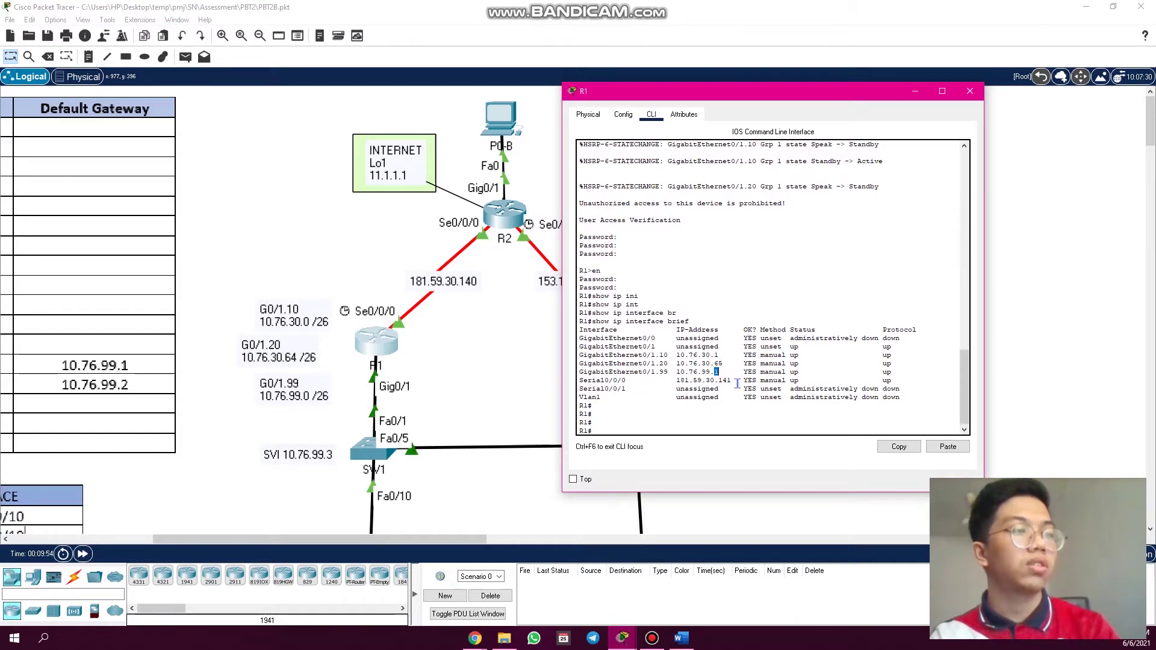
left_click_drag(736, 380, 676, 381)
left_click(698, 401)
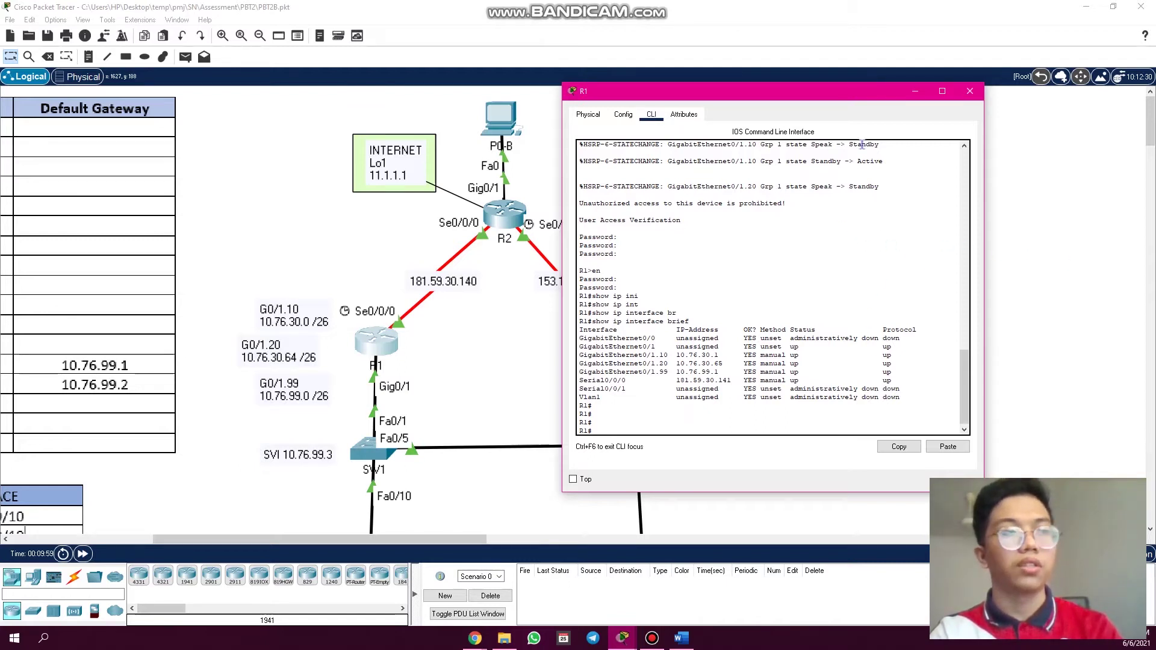
left_click(970, 91)
left_click(781, 253)
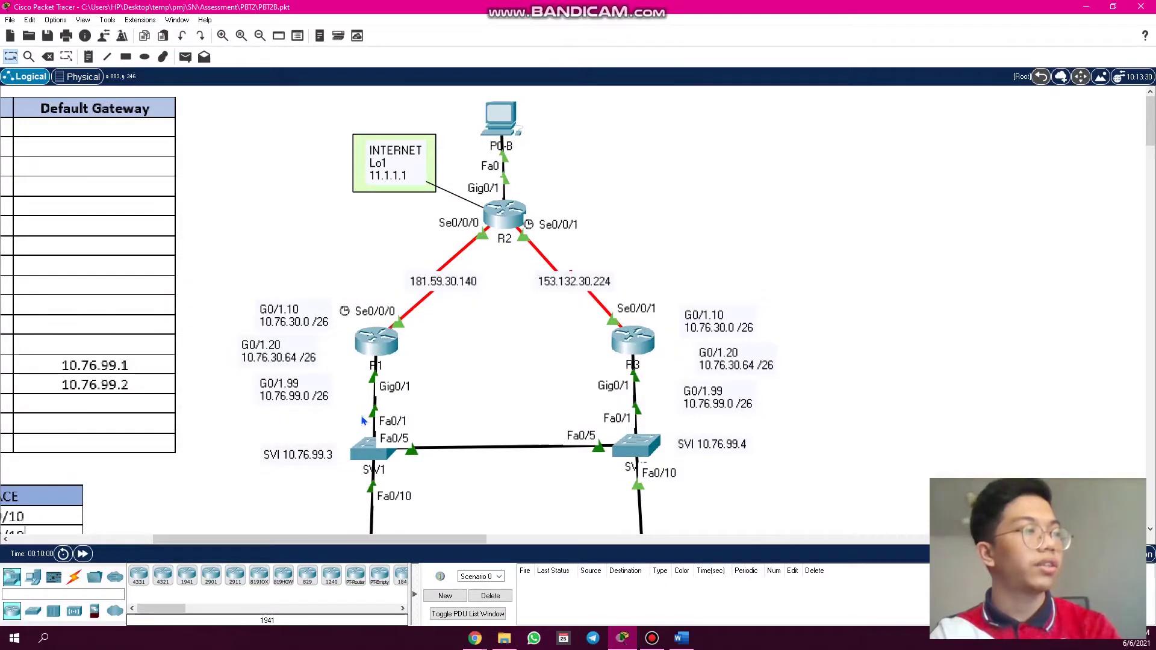
scroll(380, 408, "down", 3)
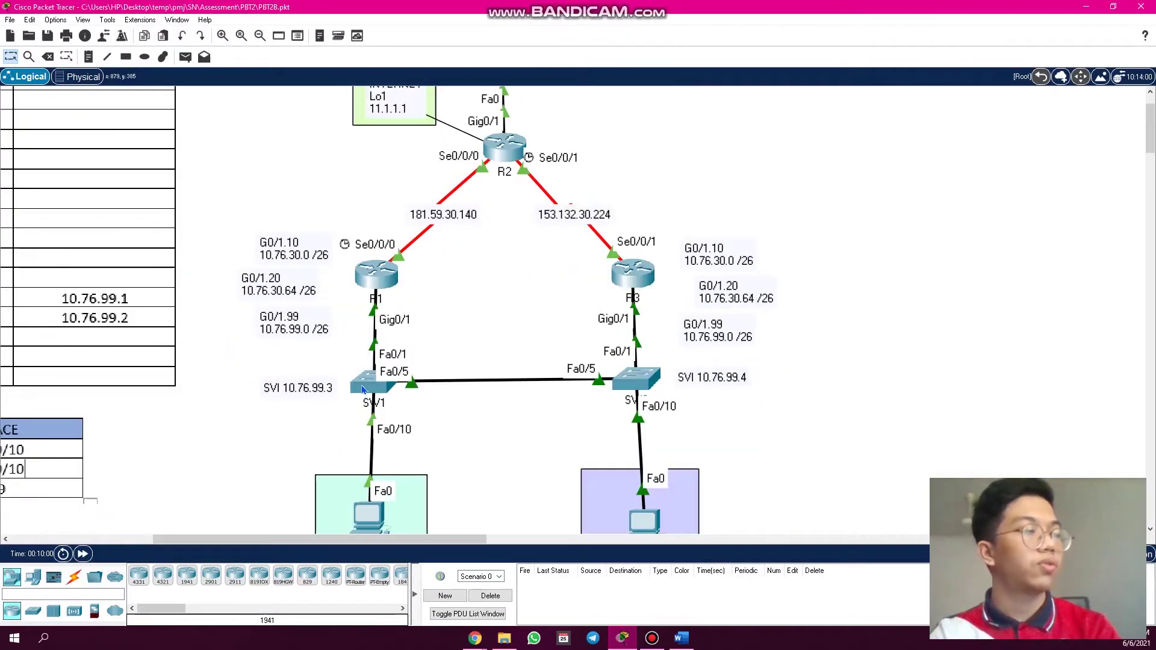
- Log in to SW1's console with the login password and enter privileged mode with 'en'
left_click(379, 407)
left_click(456, 132)
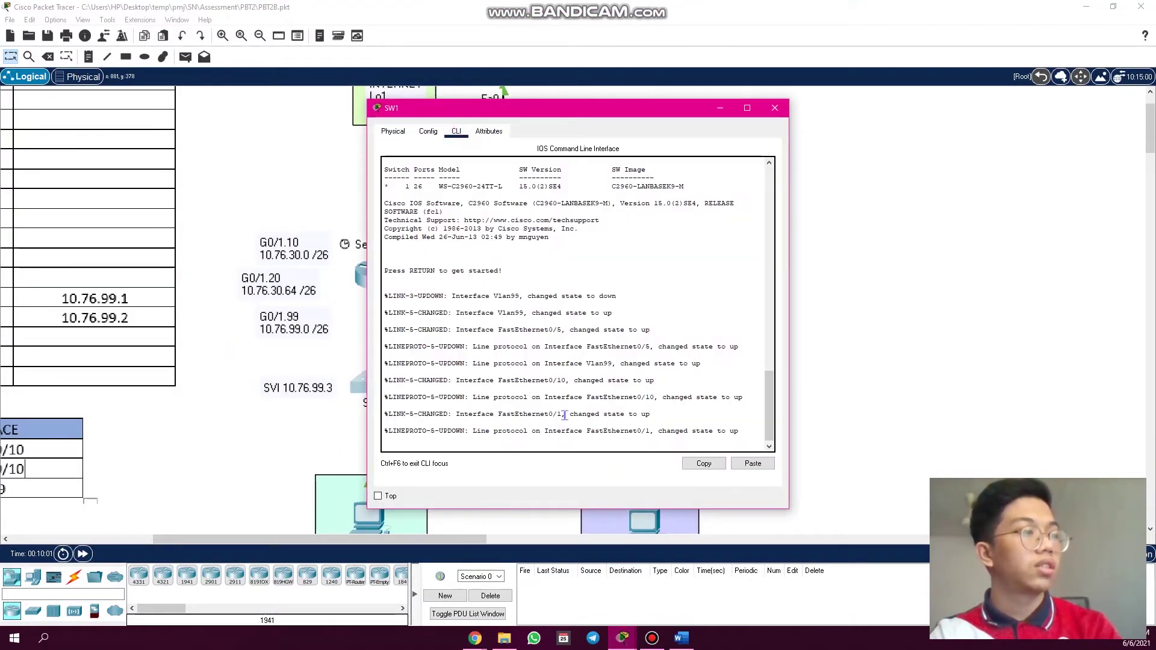
key("Return")
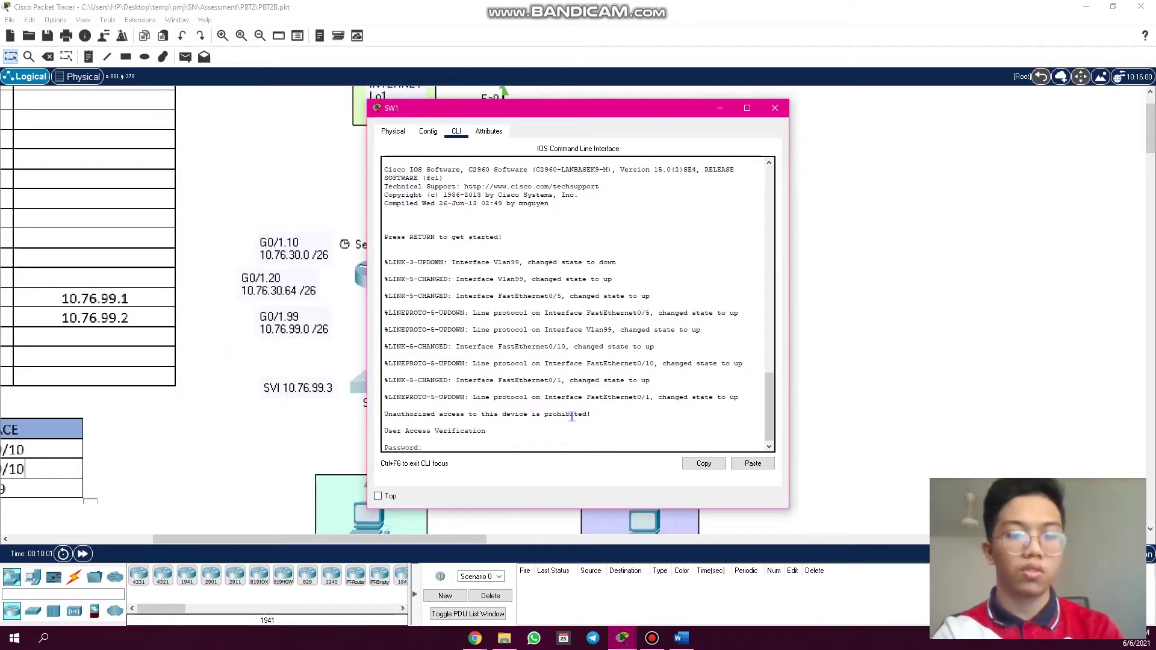
key("Return")
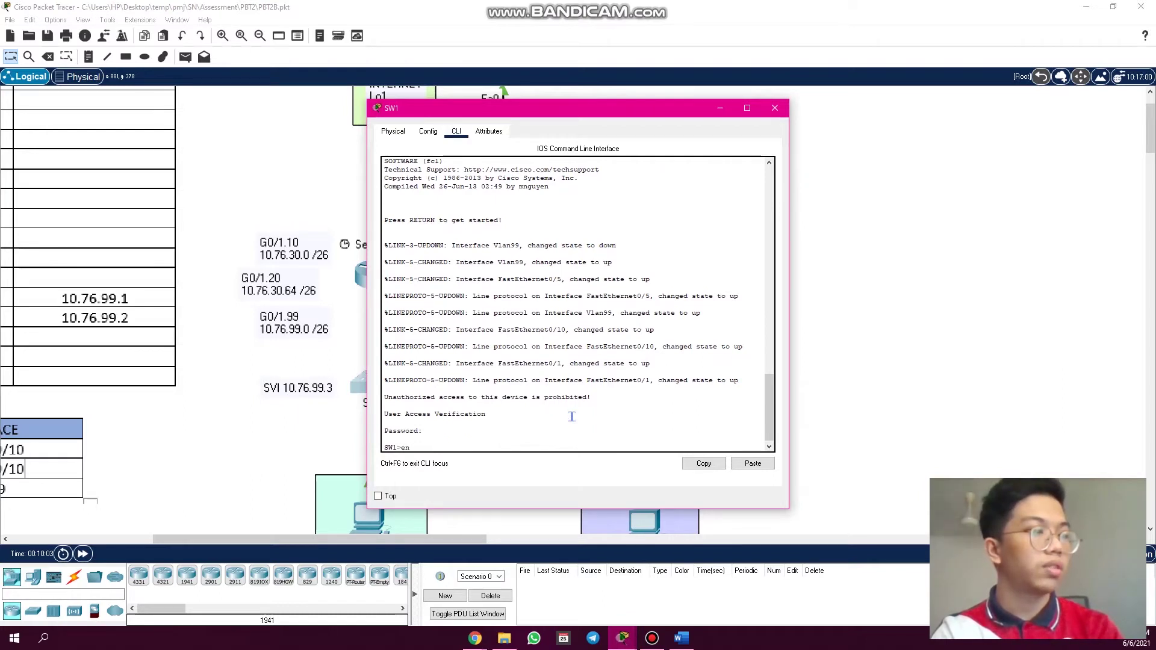
type("en")
key("Return")
key("Return")
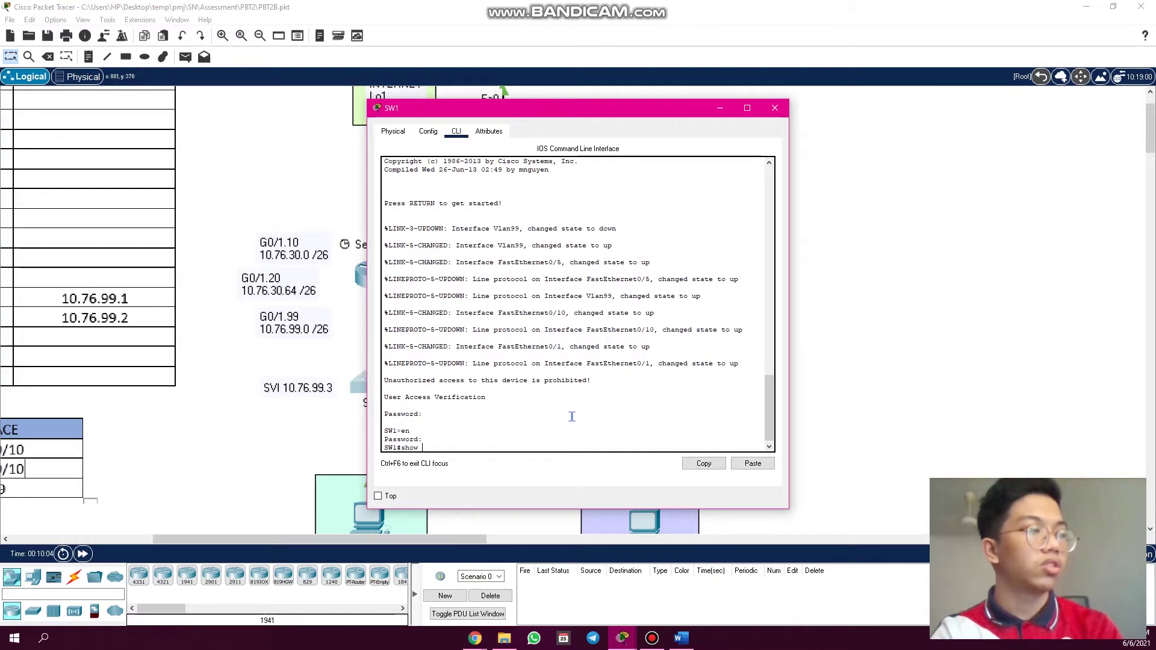
- Run 'show vlan' on SW1 and confirm STAFF VLAN 10 contains port Fa0/10
type("show vlan")
key("Return")
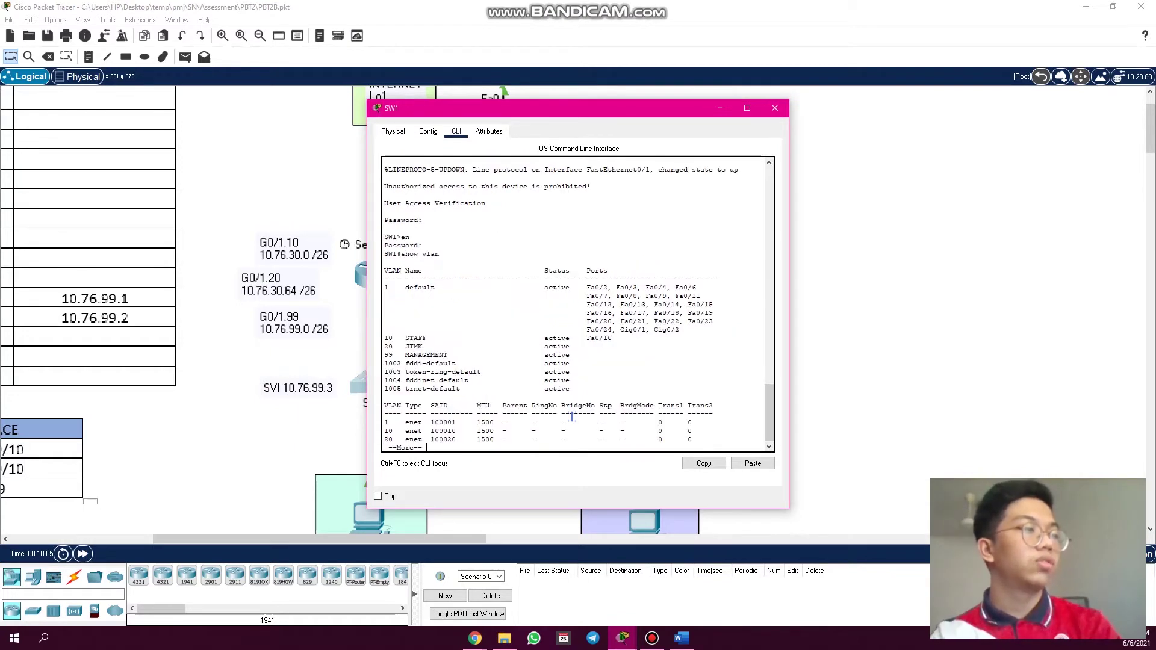
scroll(376, 400, "down", 3)
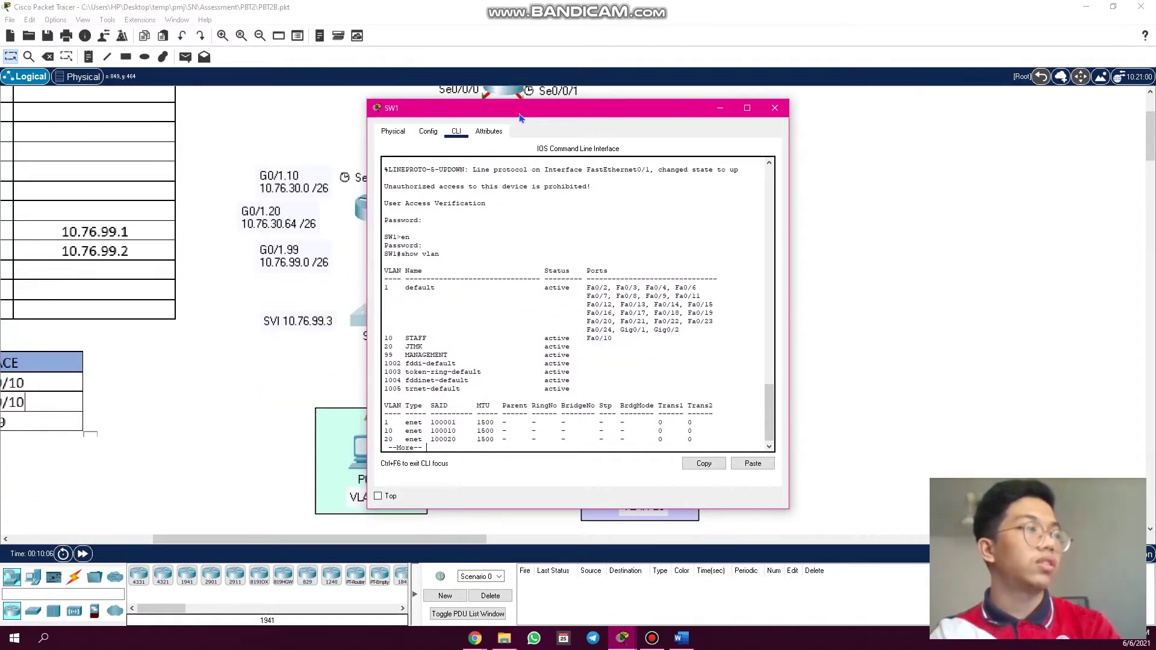
left_click_drag(520, 114, 669, 107)
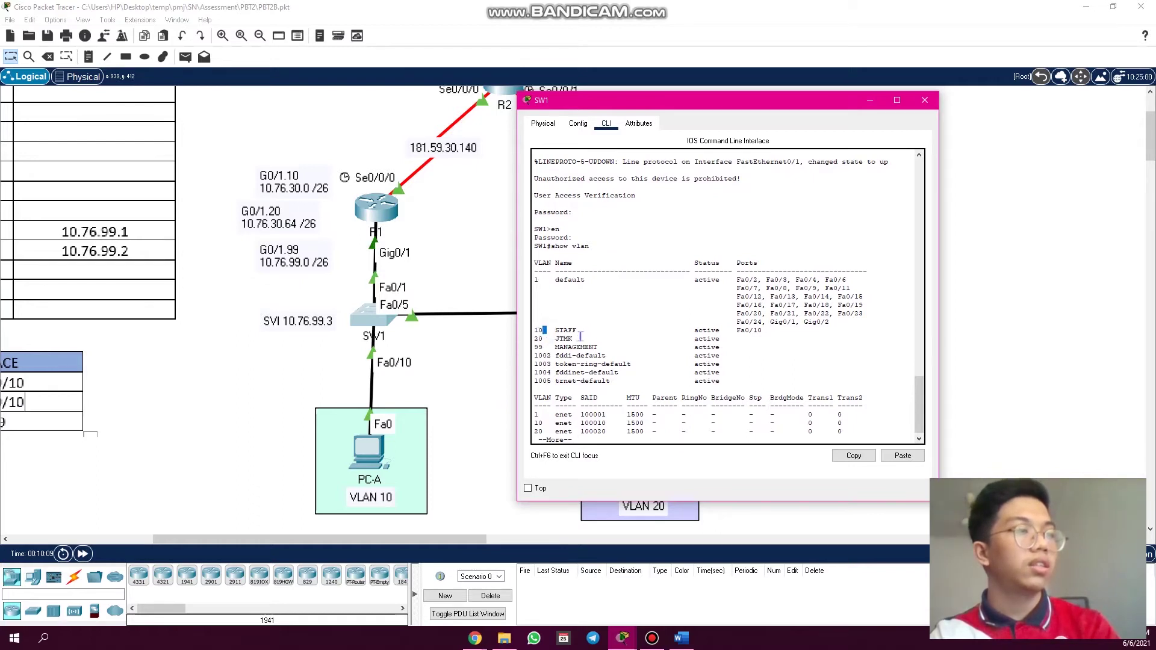
left_click_drag(551, 331, 584, 331)
triple_click(715, 330)
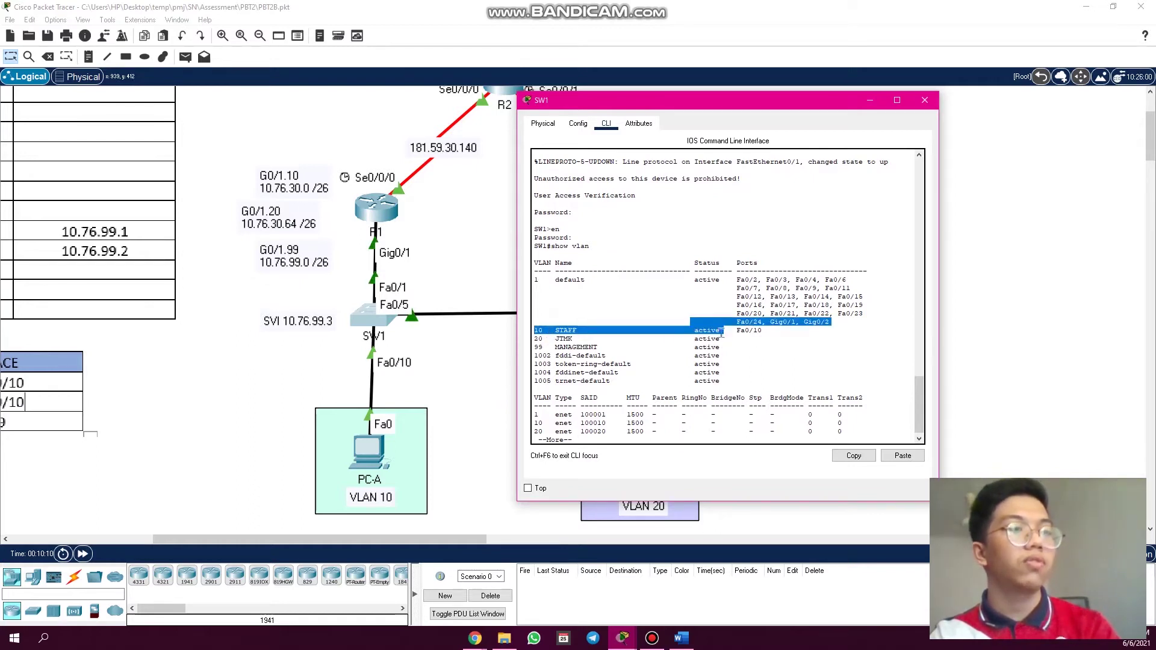
left_click_drag(762, 330, 736, 331)
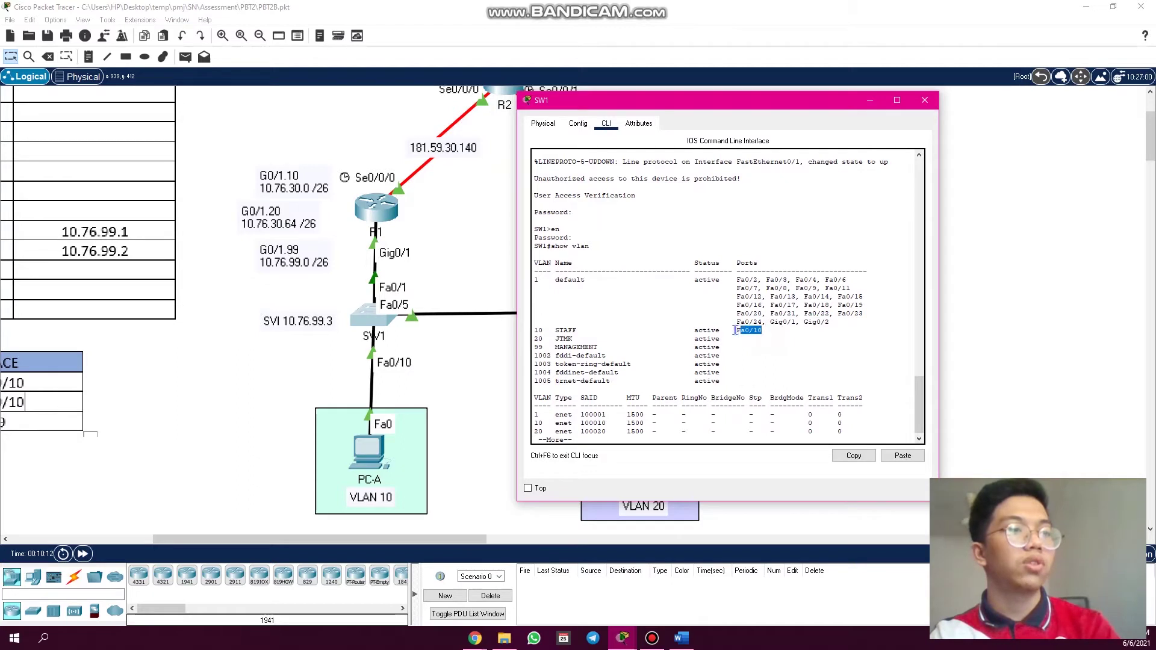
left_click(608, 419)
key("space")
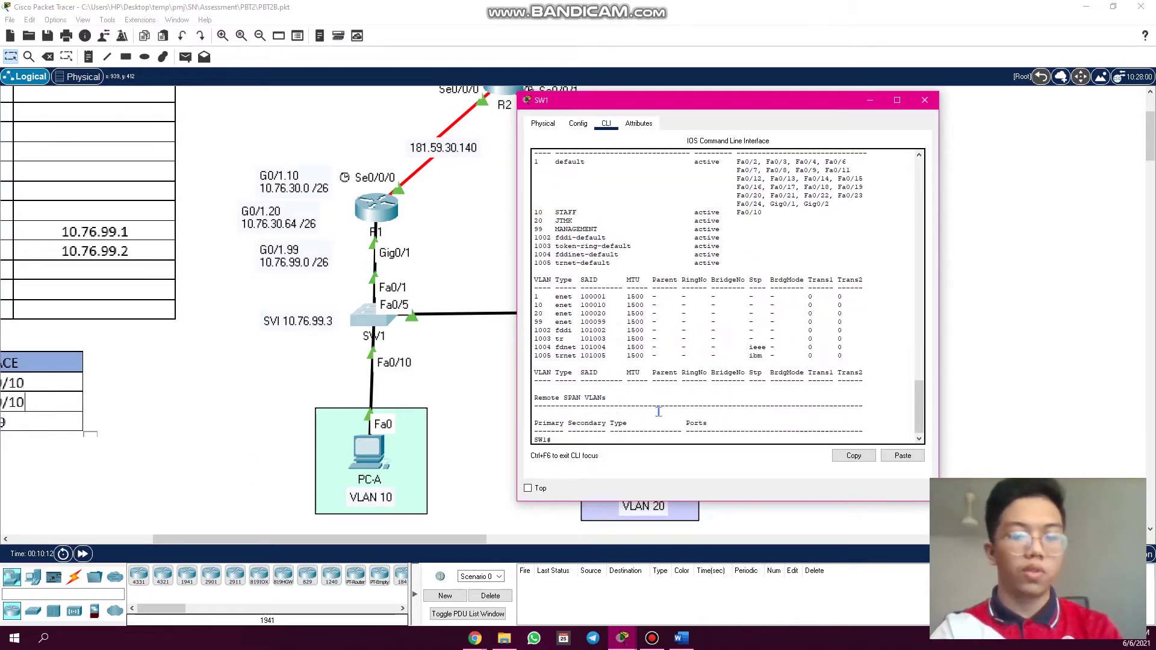
- Run 'show interfaces trunk' on SW1 using Tab completion
key("Return")
key("Return")
type("show i")
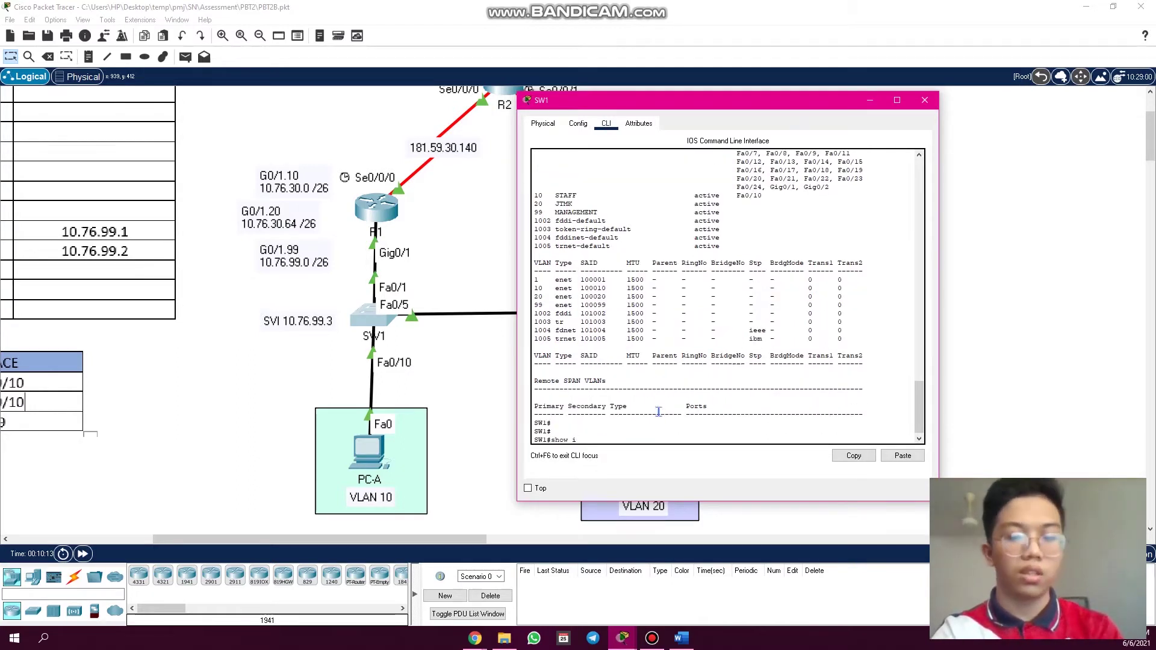
type("nter")
key("Tab")
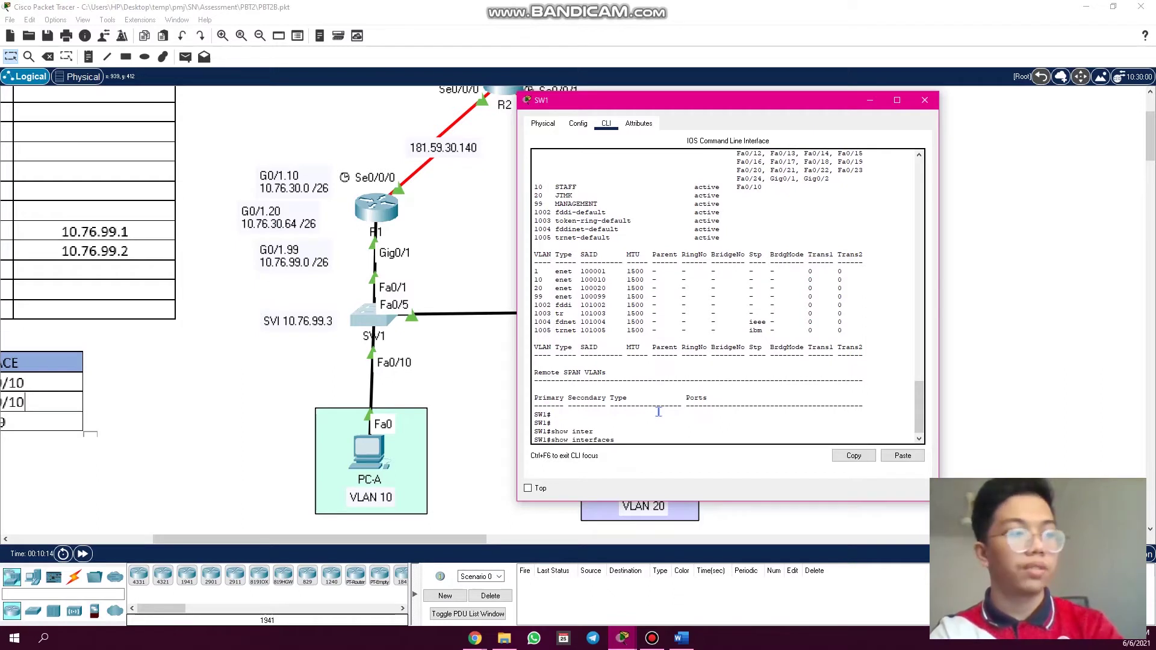
type("r")
key("Tab")
key("BackSpace")
key("BackSpace")
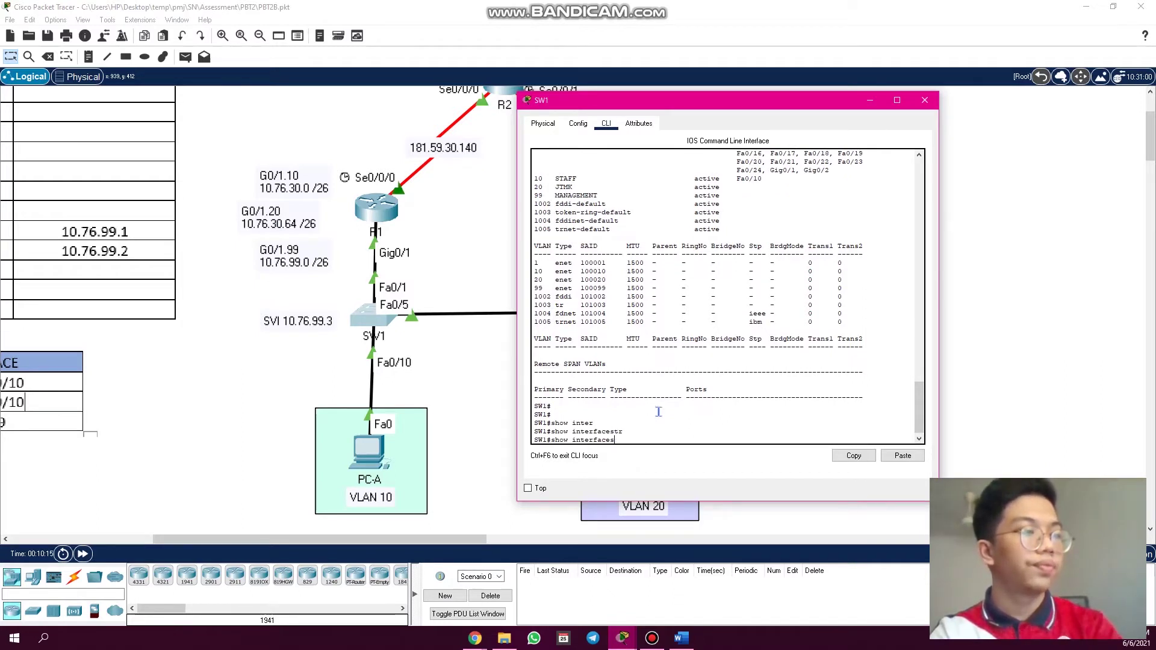
key("BackSpace")
type("tr")
key("Tab")
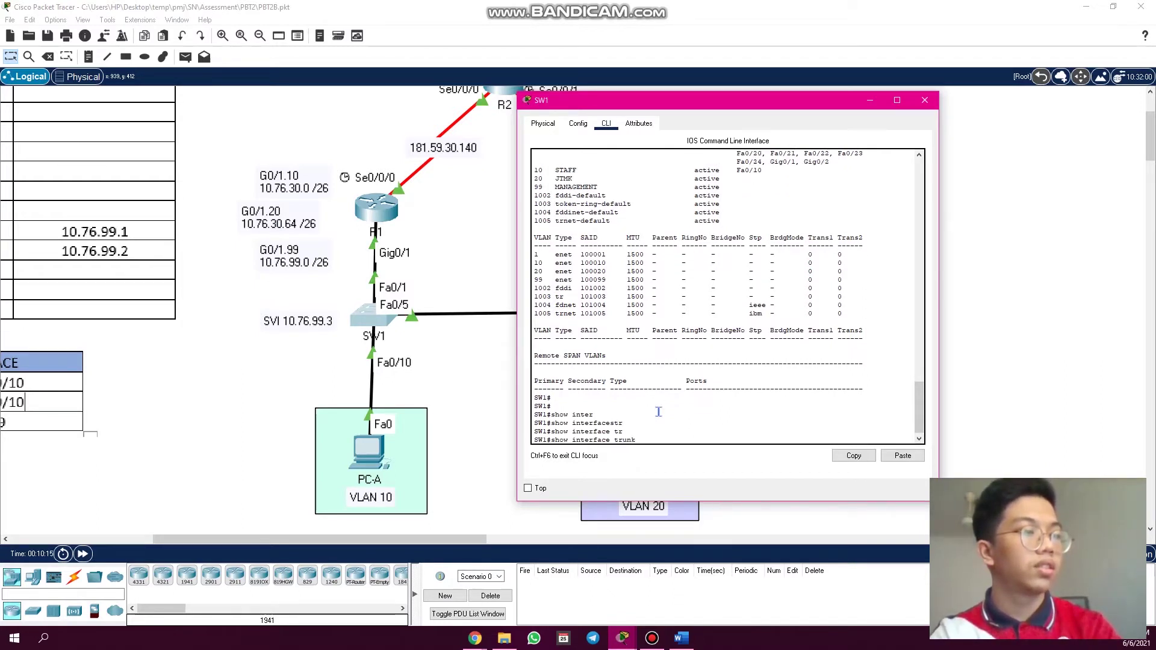
key("Return")
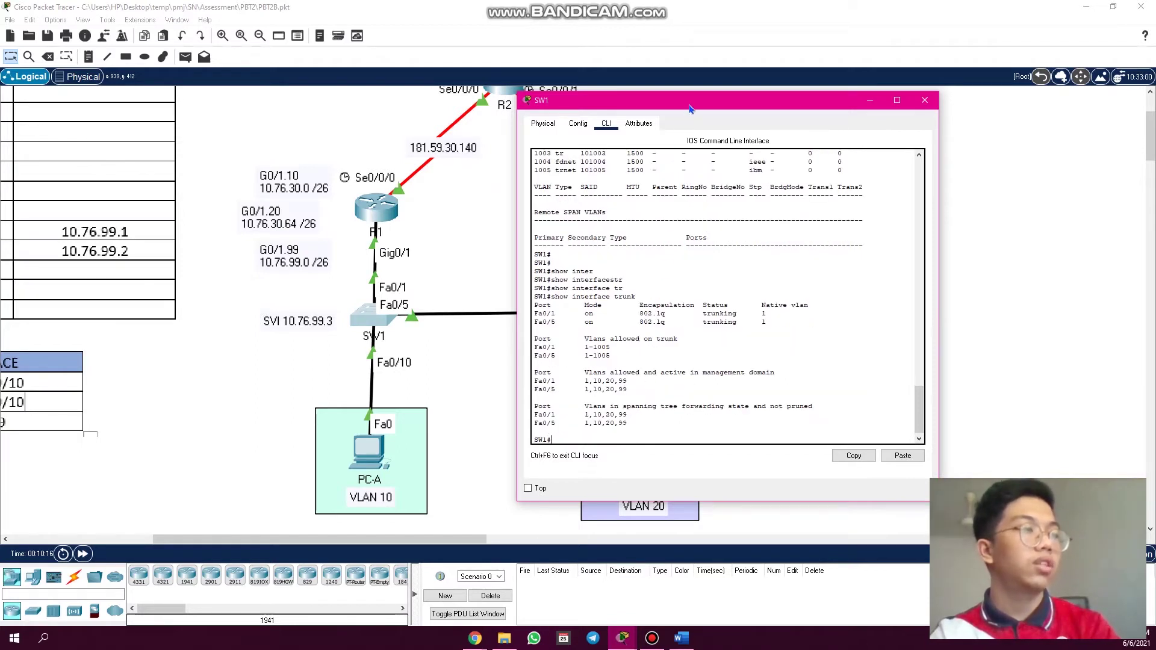
- Confirm Fa0/1 and Fa0/5 are trunking 802.1q for VLANs 1,10,20,99, then close SW1
left_click_drag(692, 109, 834, 101)
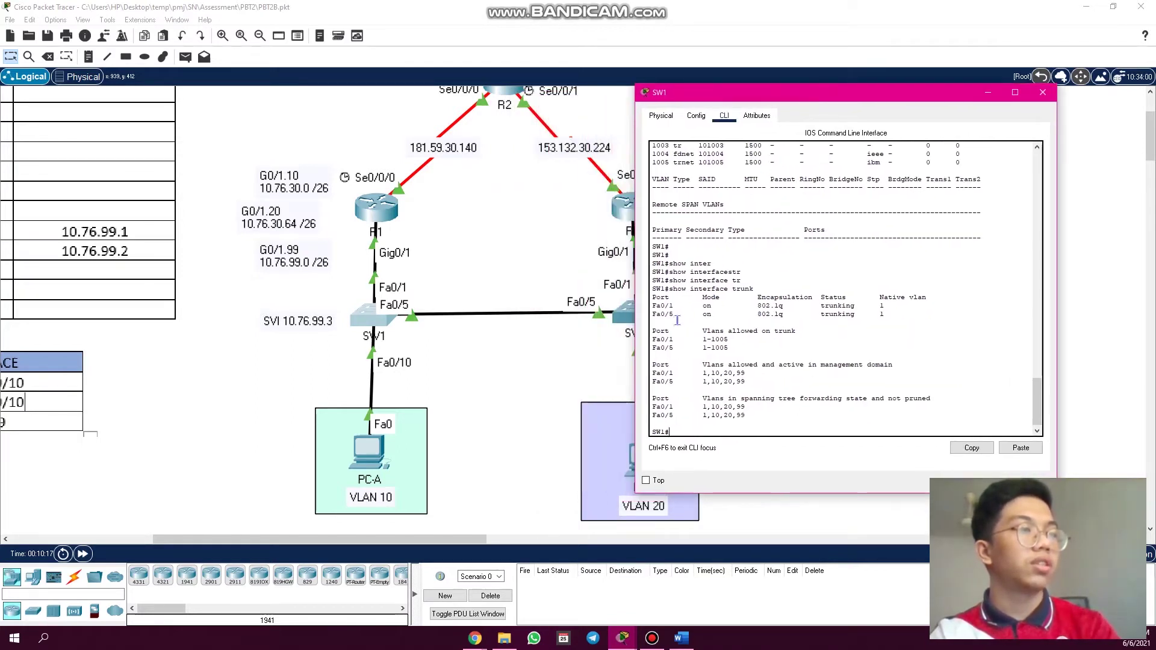
left_click_drag(677, 318, 653, 306)
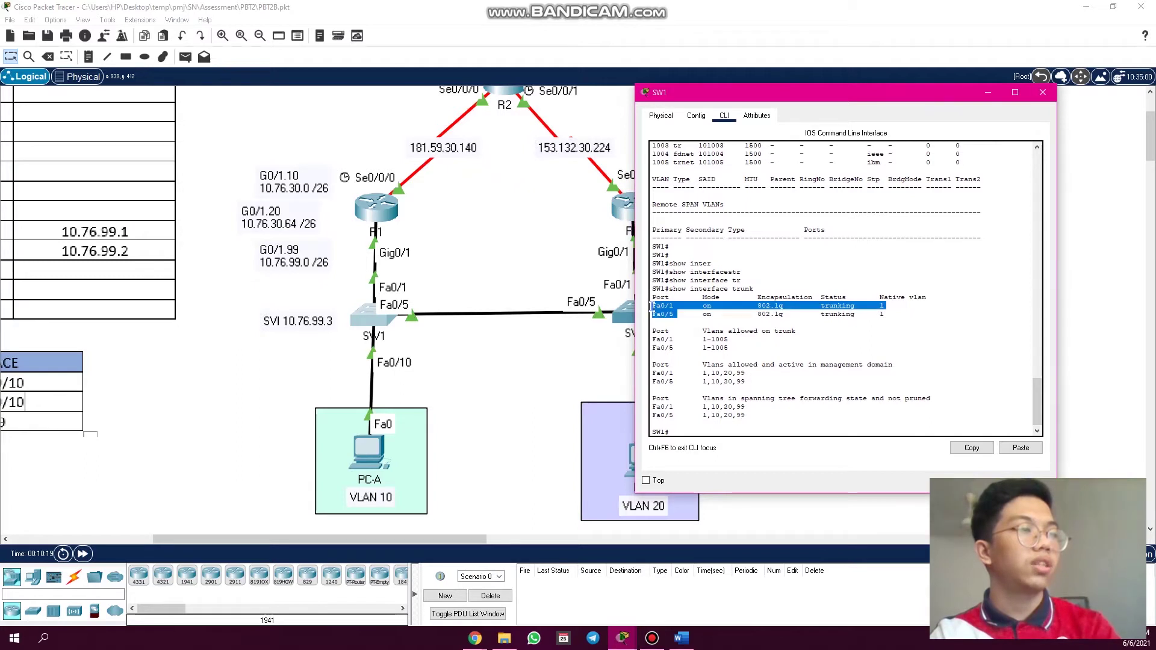
left_click(656, 310)
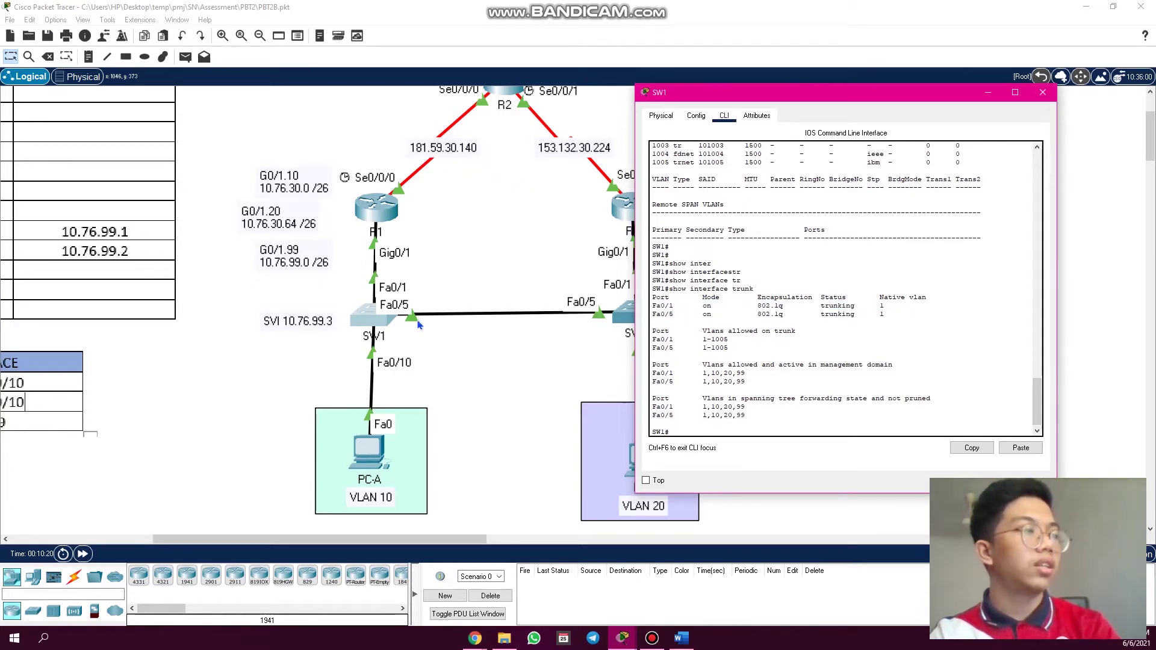
left_click_drag(823, 95, 845, 114)
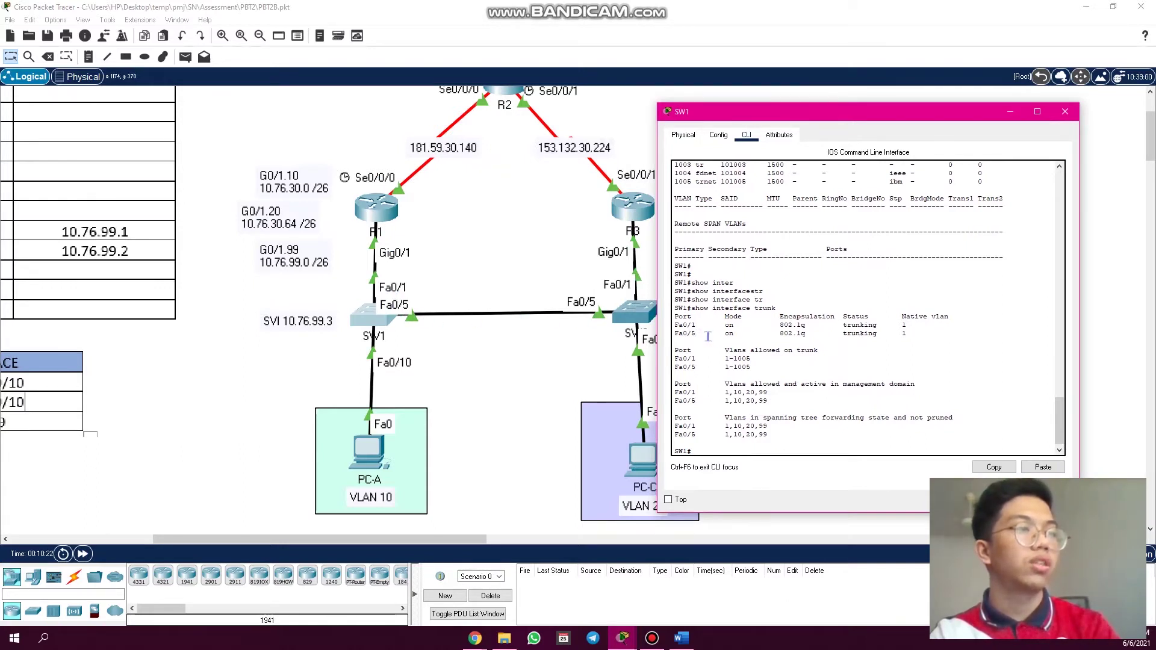
left_click_drag(848, 325, 880, 334)
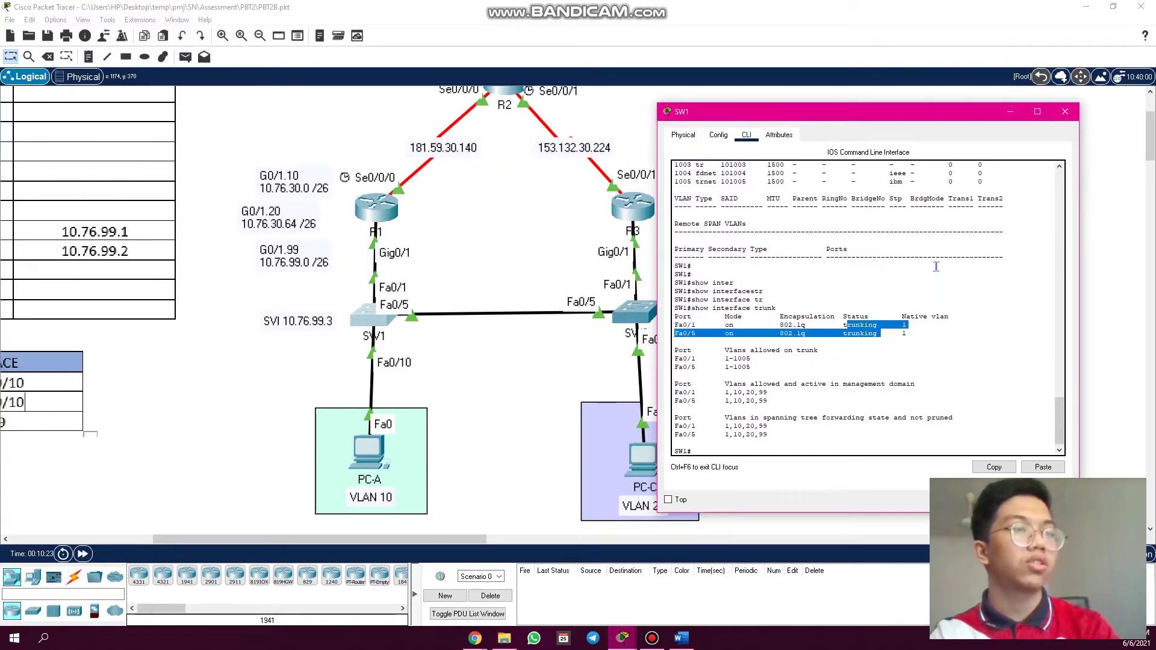
left_click(1065, 111)
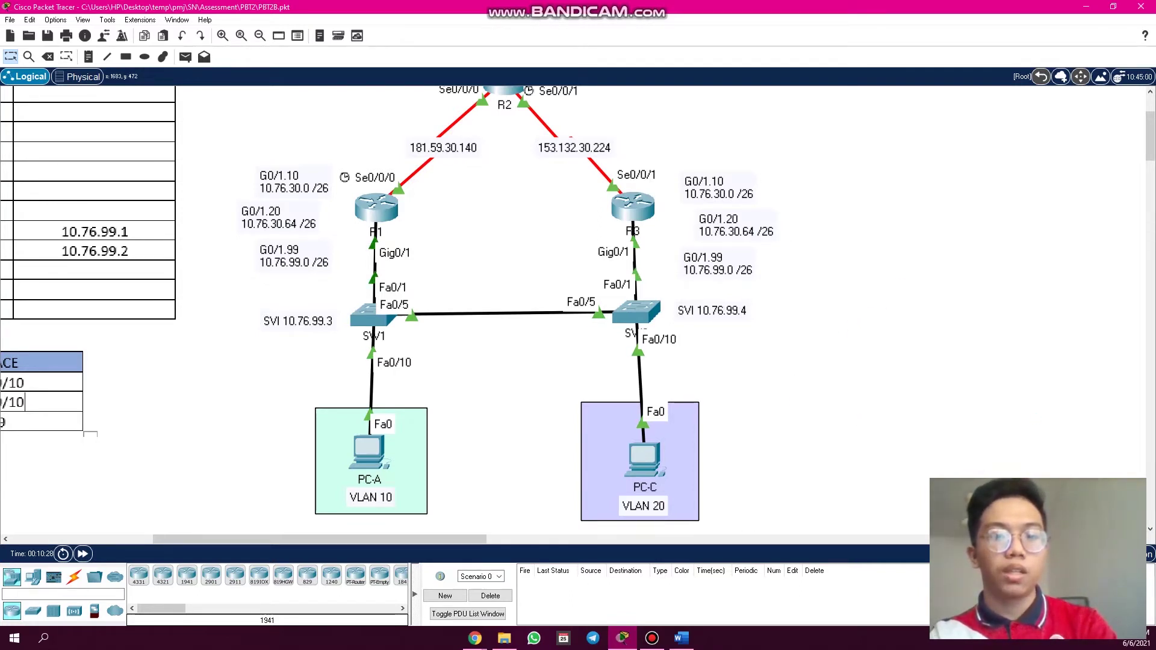
- View R1's show ip interface brief output, then switch to R2's command line at the R2# prompt
scroll(431, 259, "up", 3)
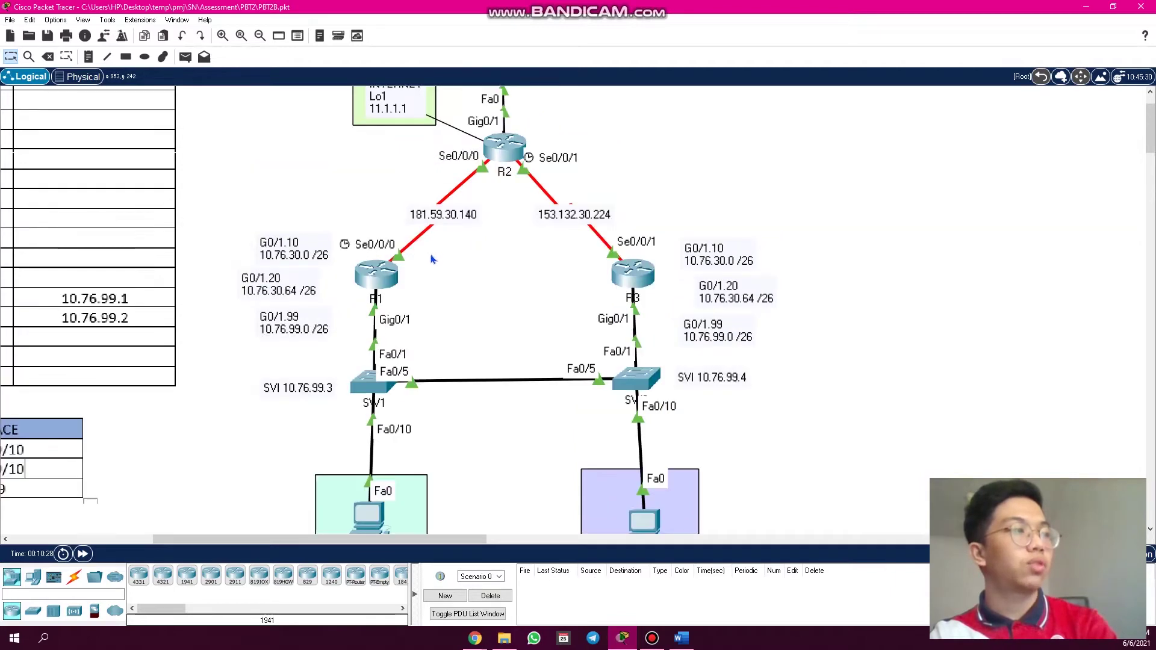
left_click(376, 274)
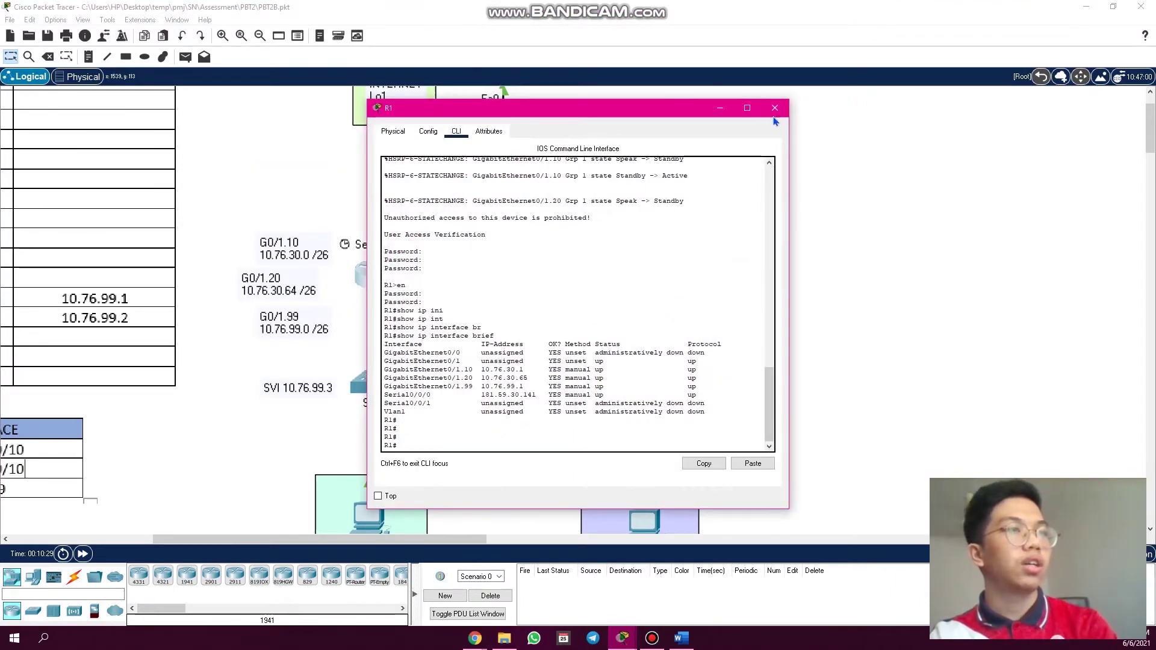
left_click(775, 108)
left_click(504, 144)
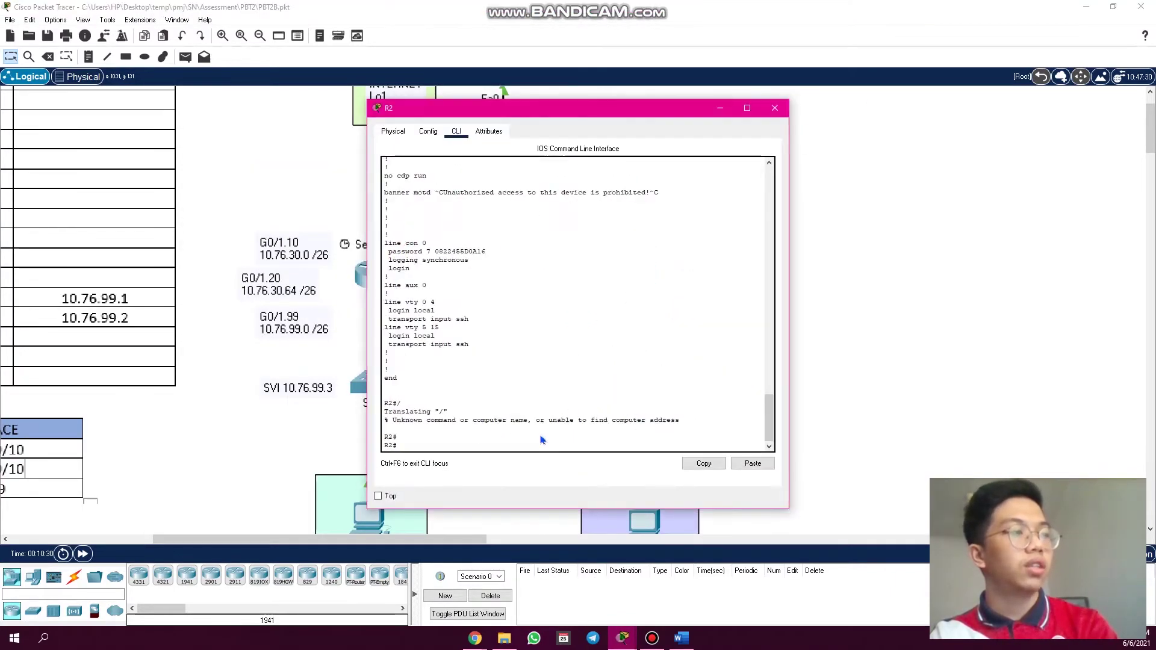
left_click(533, 447)
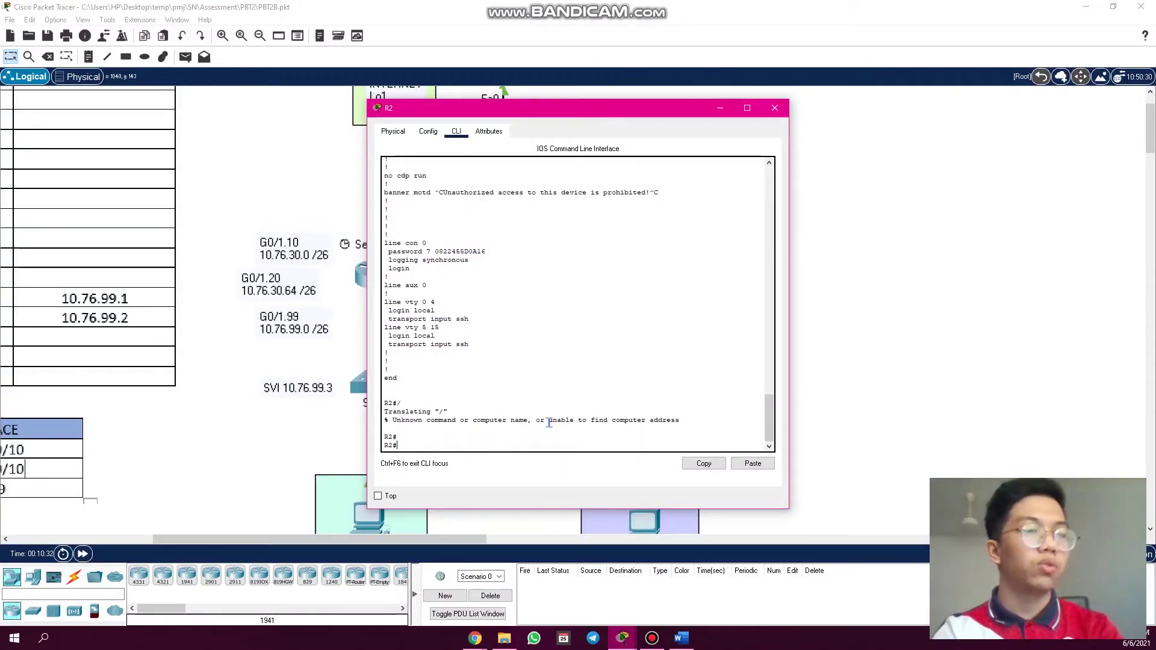
- Page through R2's running configuration to its router rip section
key("Return")
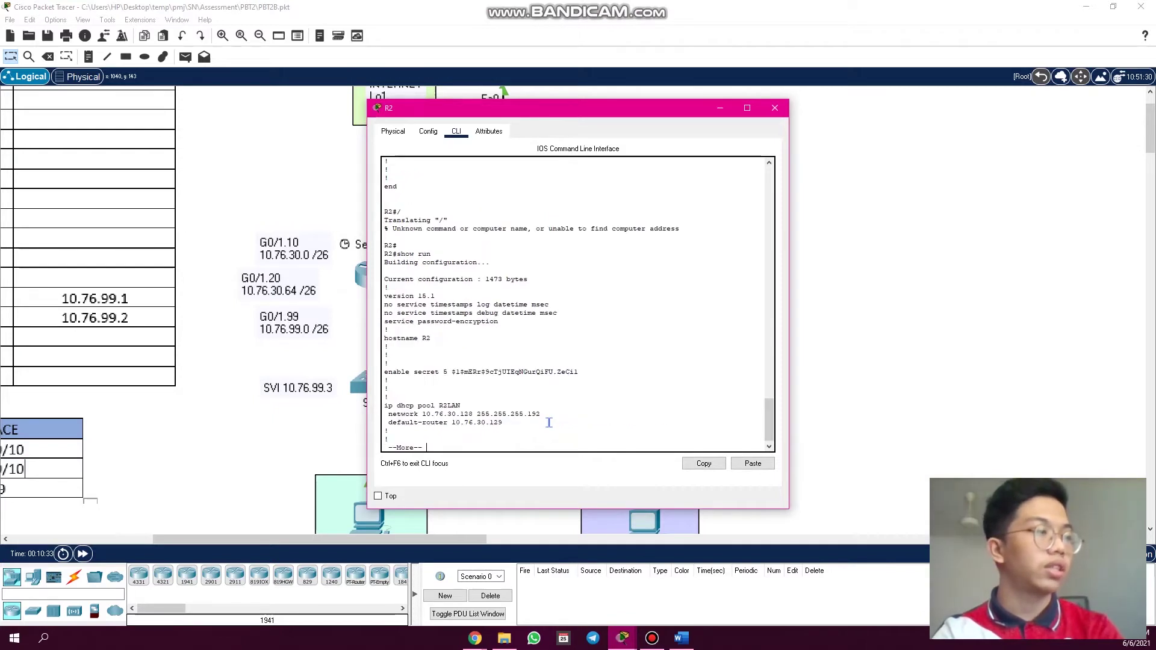
key("space")
key("space")
key("space")
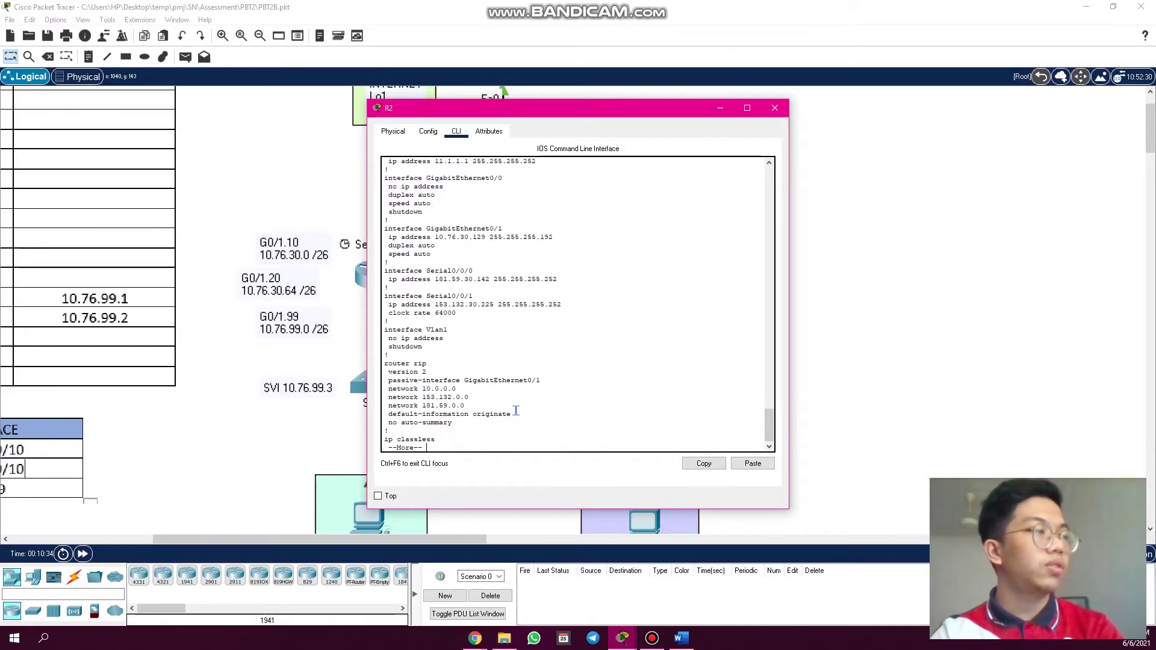
key("space")
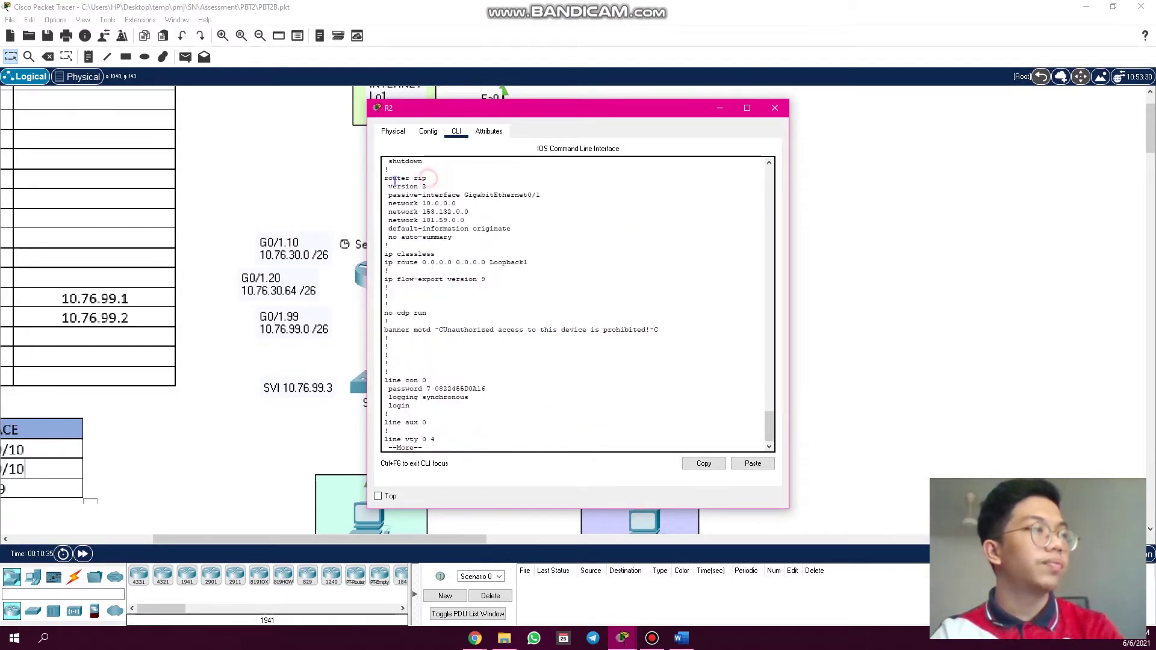
triple_click(428, 181)
left_click(463, 440)
key("space")
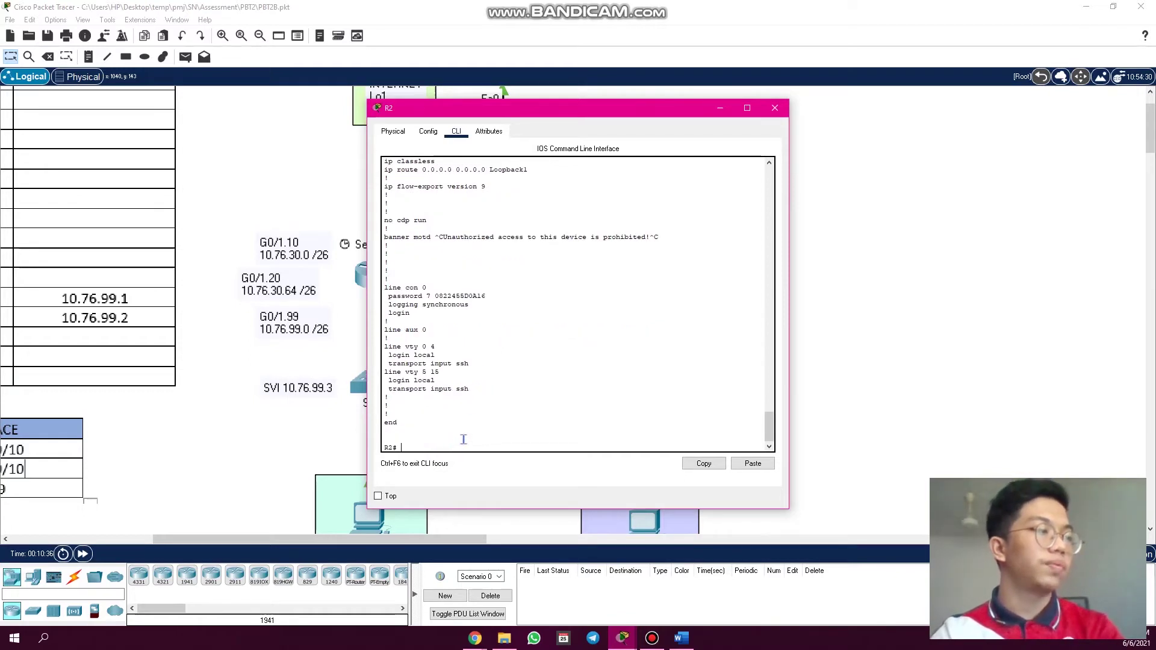
key("Return")
key("Return")
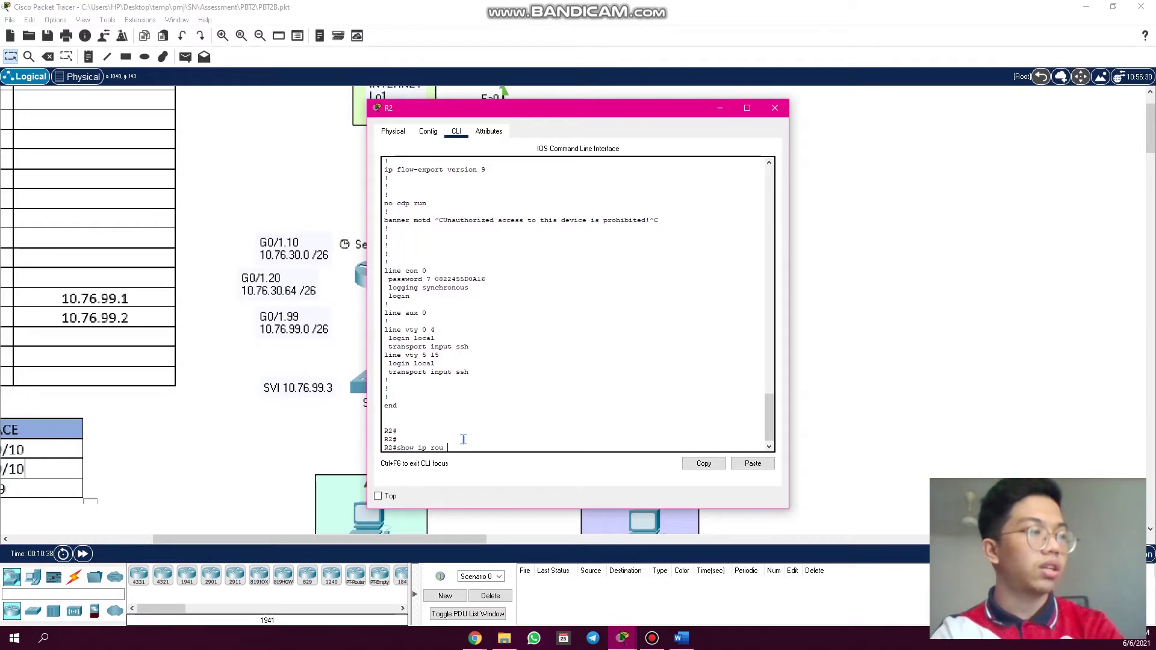
- Run 'show ip route rip' and confirm routes to 10.76.30.0/26, 10.76.30.64/26 and 10.76.99.0/26
type("show ip rou rip")
key("Return")
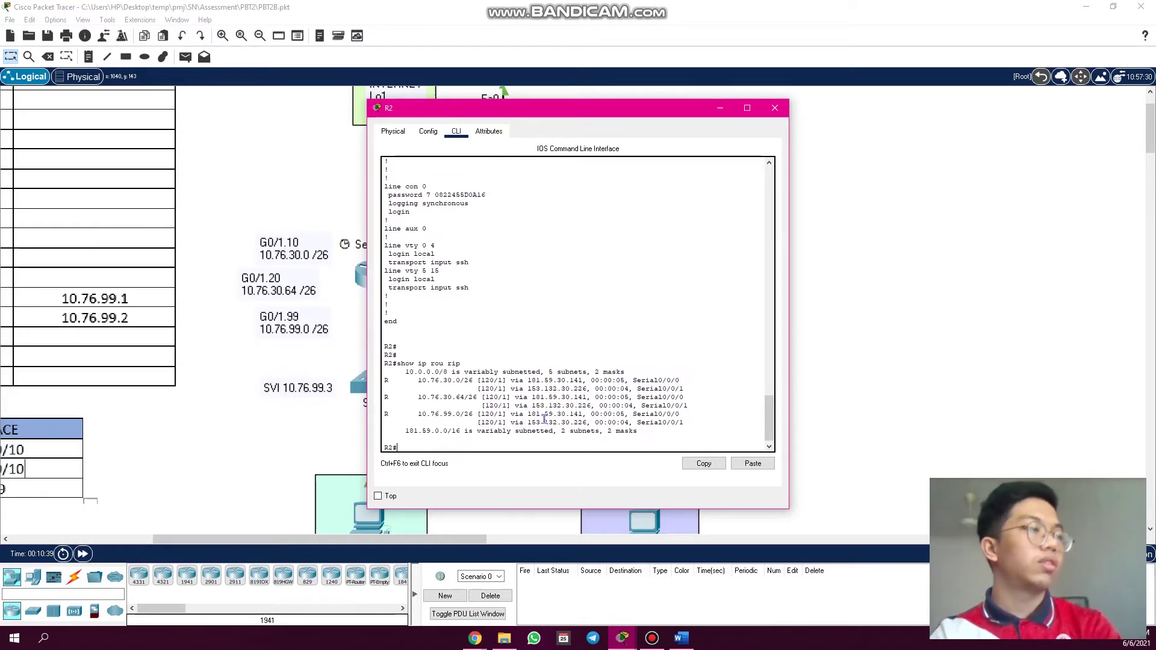
left_click_drag(653, 117, 854, 114)
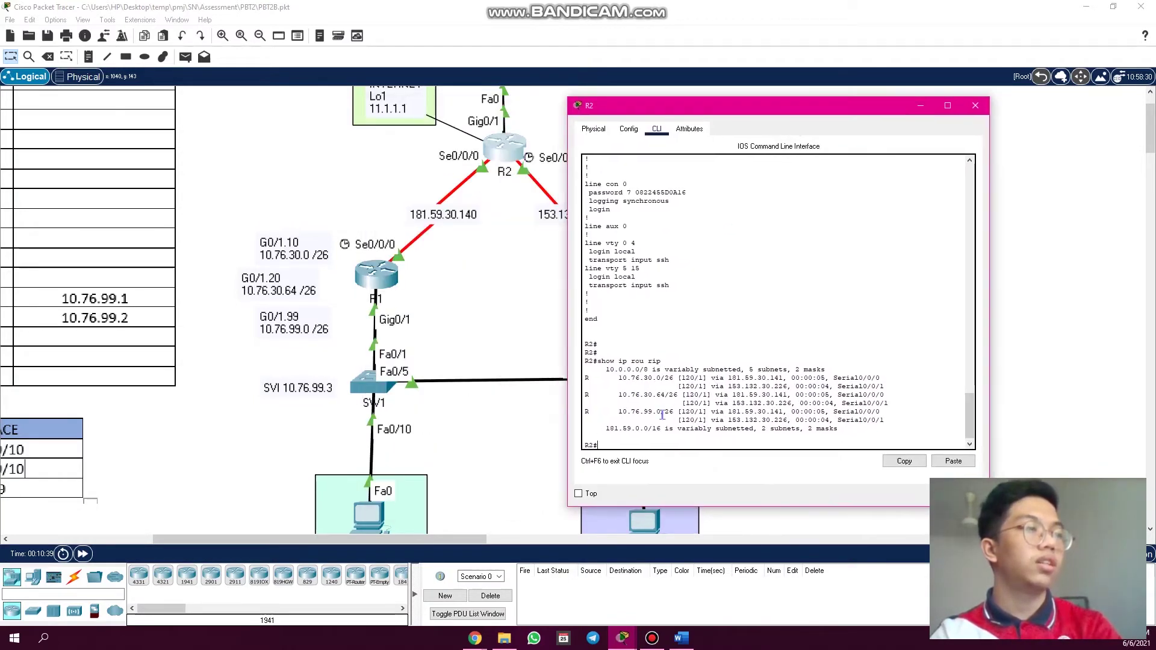
left_click_drag(720, 115, 831, 108)
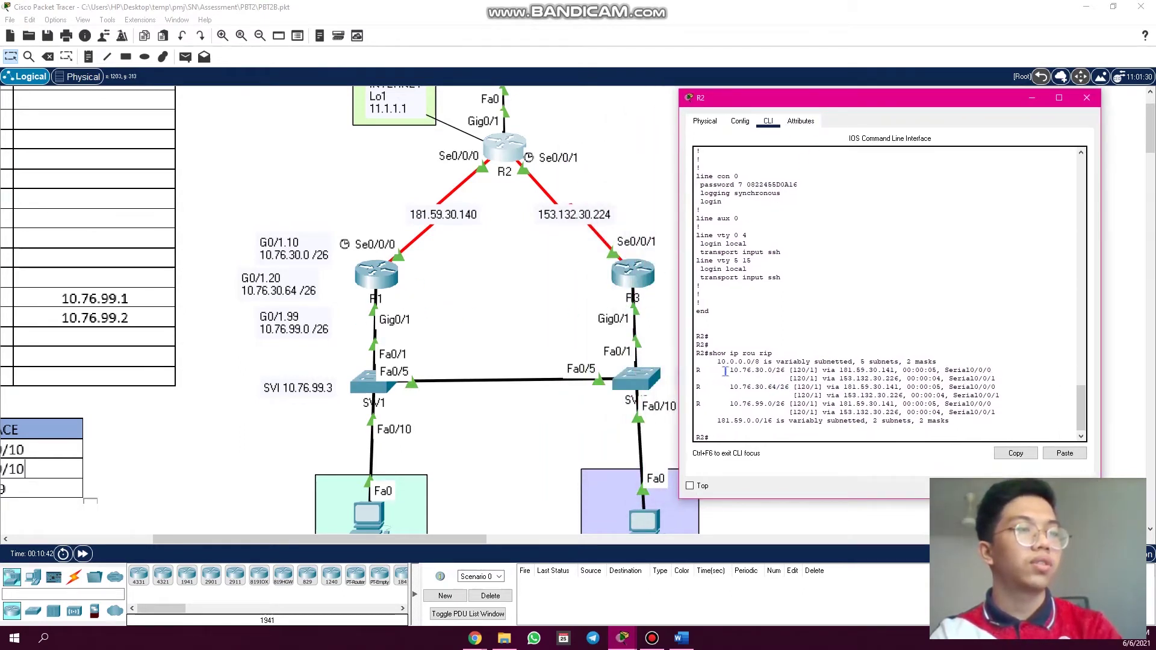
mouse_move(730, 370)
left_mouse_down()
mouse_move(780, 371)
mouse_move(745, 378)
left_mouse_up()
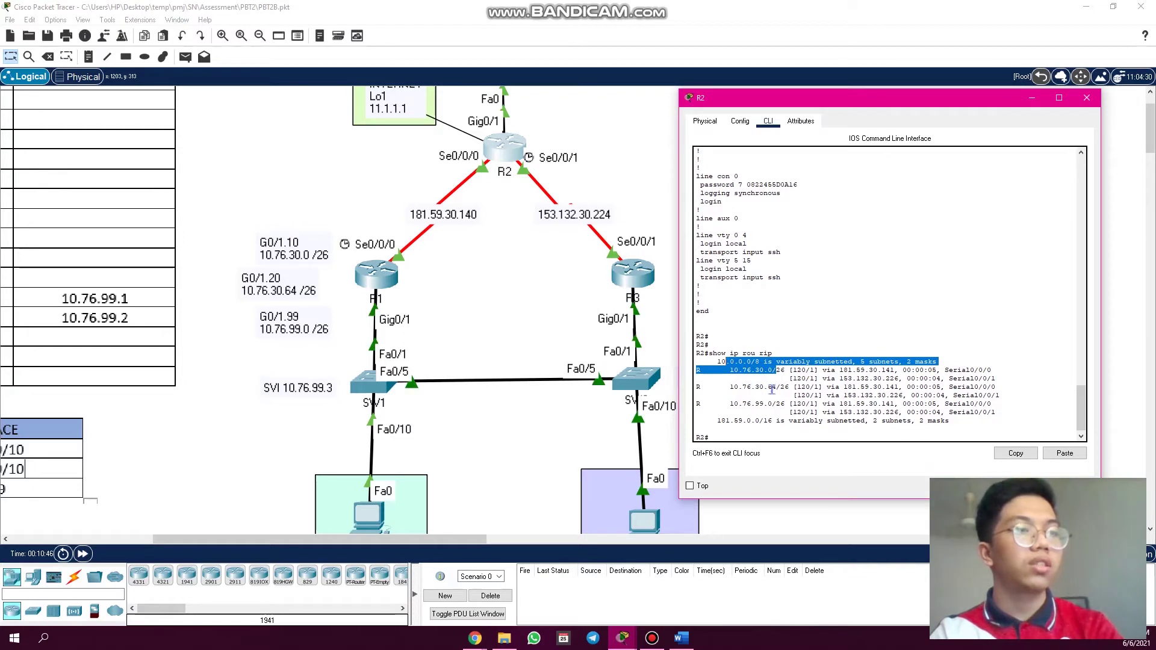
left_click_drag(785, 388, 717, 397)
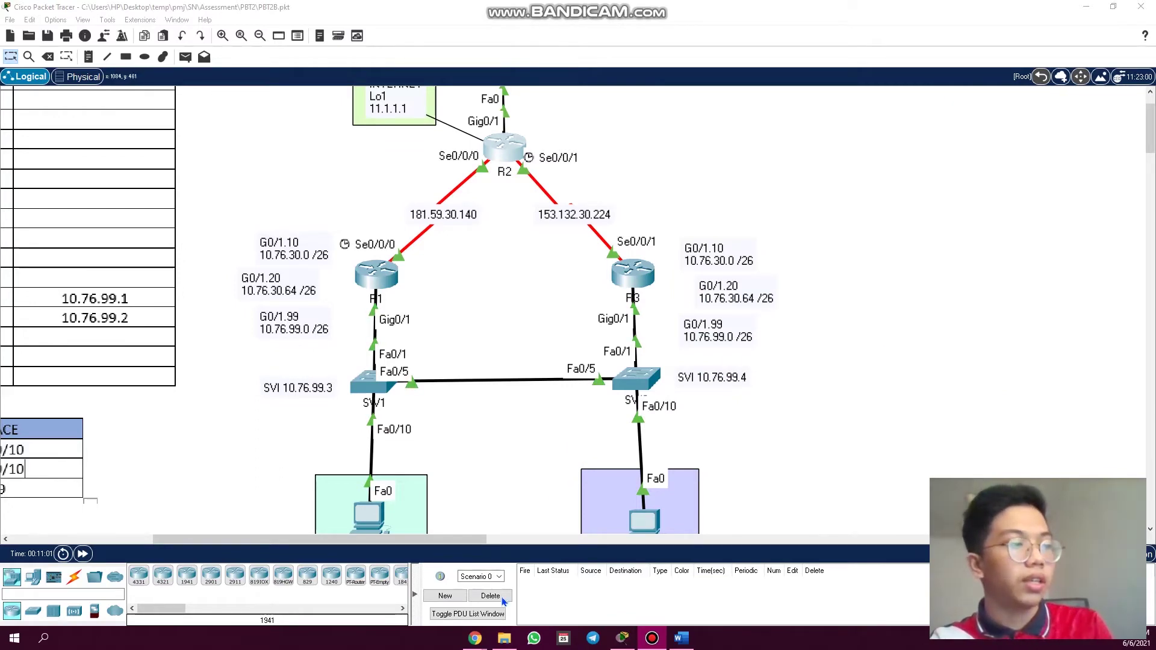
- Highlight the 'Switch Virtual Interface' requirement in the rubric PDF, then return to Packet Tracer
mouse_move(476, 638)
left_click(419, 590)
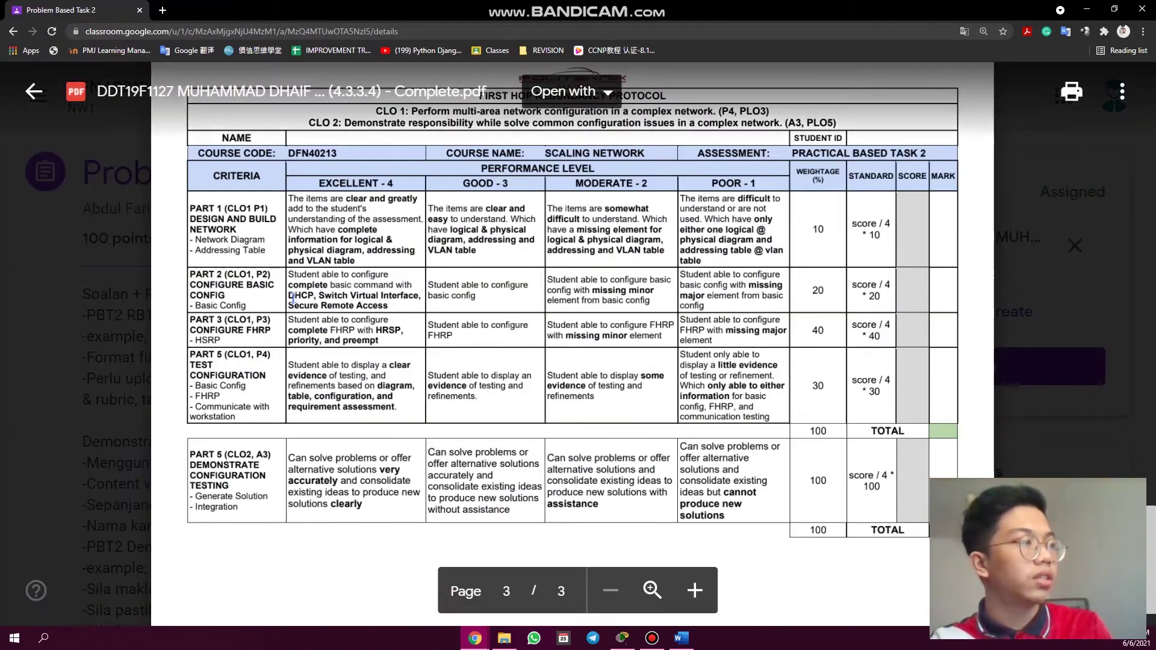
left_click_drag(319, 296, 421, 295)
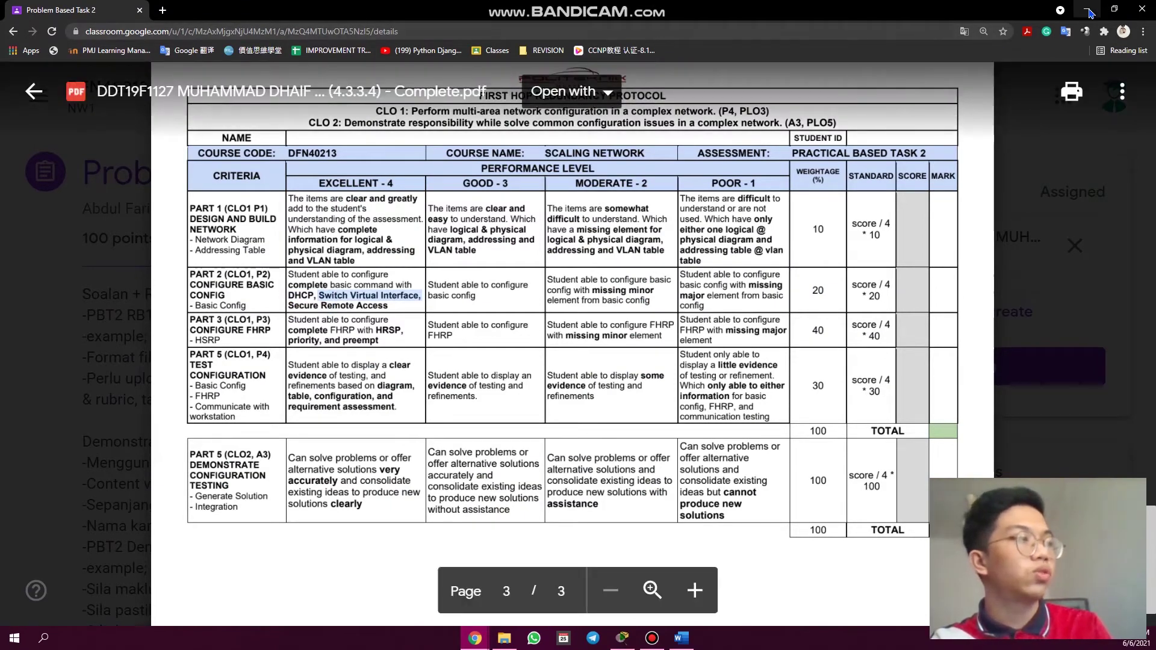
left_click(1089, 10)
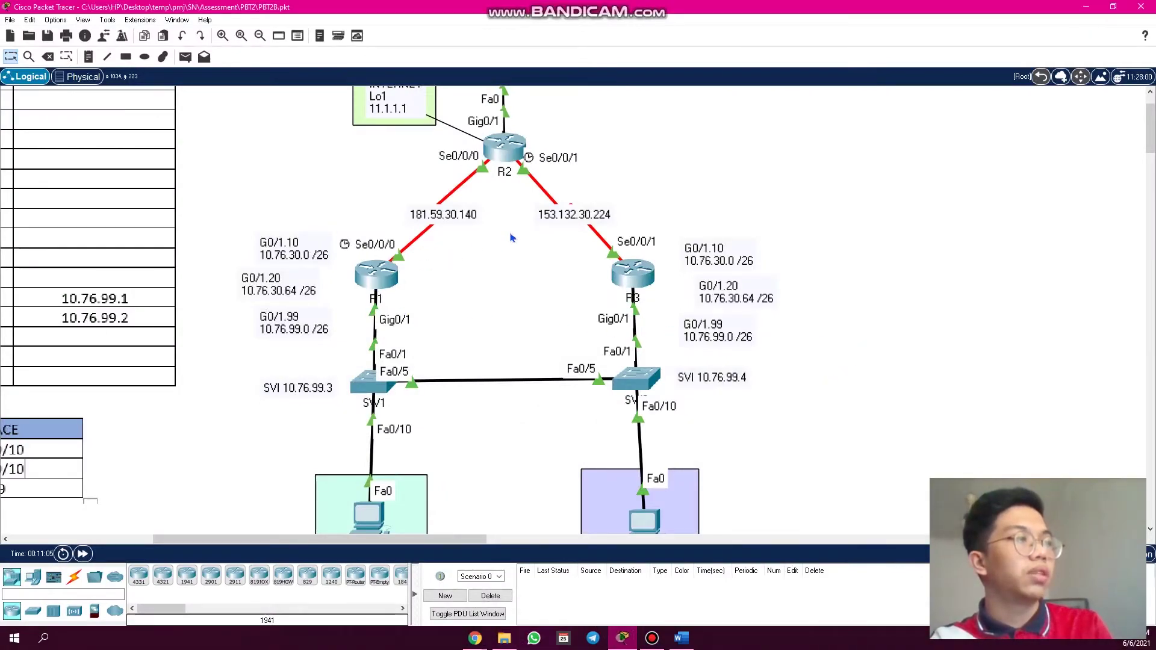
- Run 'show ip dhcp pool' on R2 using Tab completion
scroll(510, 238, "up", 3)
left_click(507, 215)
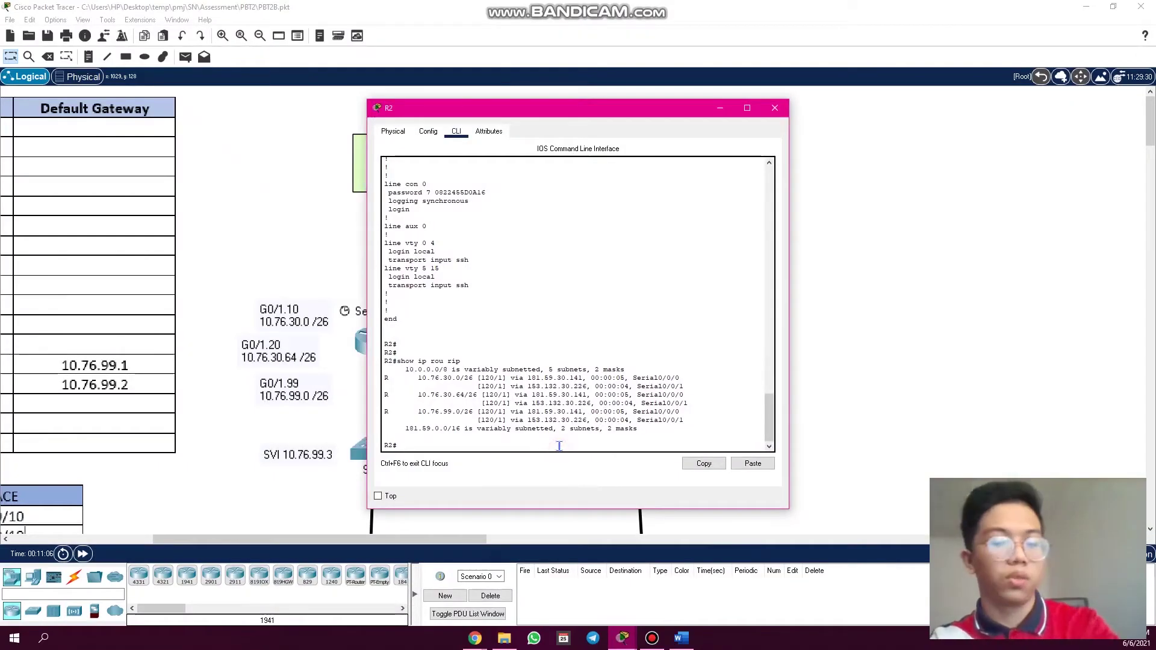
key("Return")
key("Return")
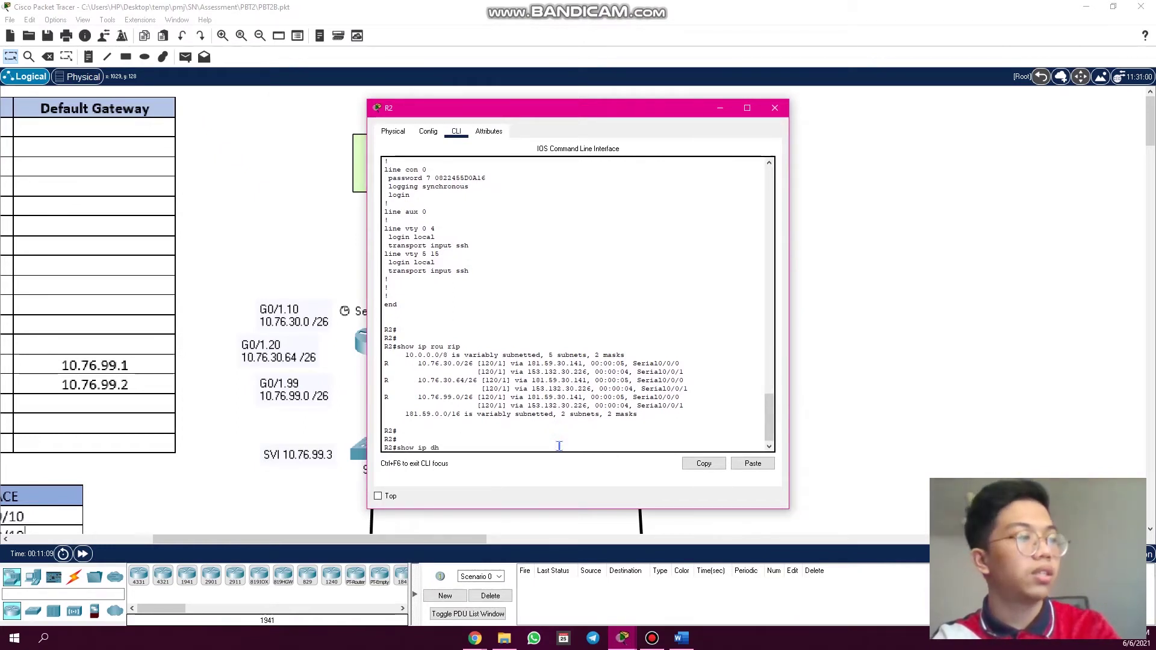
type("show ip dh")
key("Tab")
type("pol")
key("Tab")
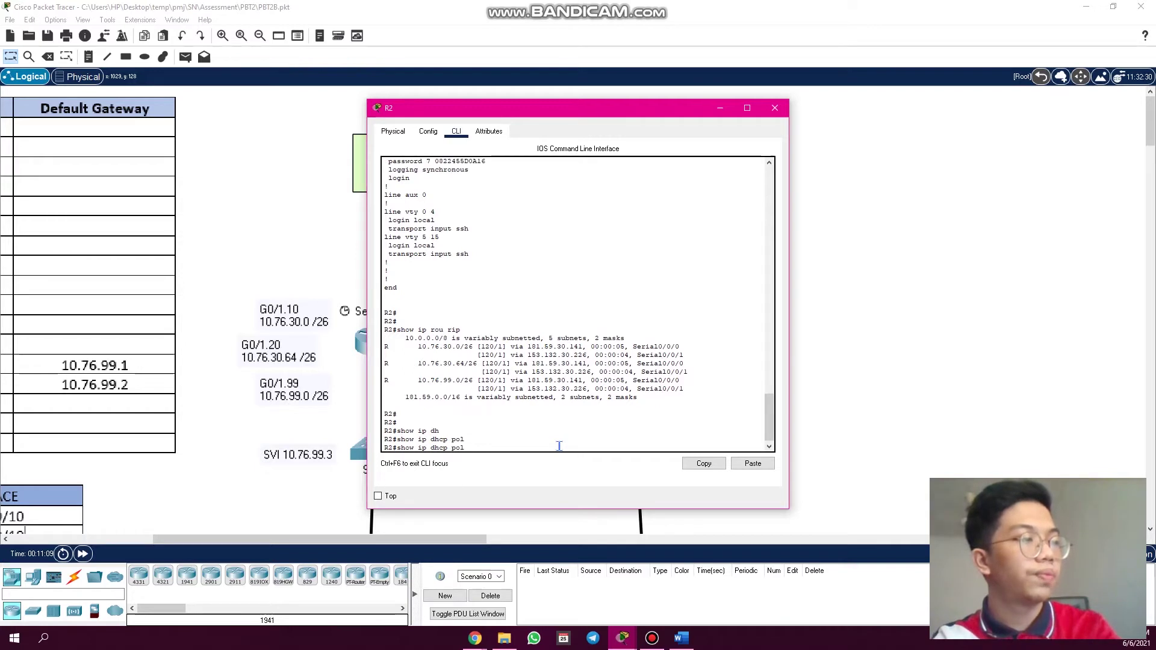
key("Tab")
key("Return")
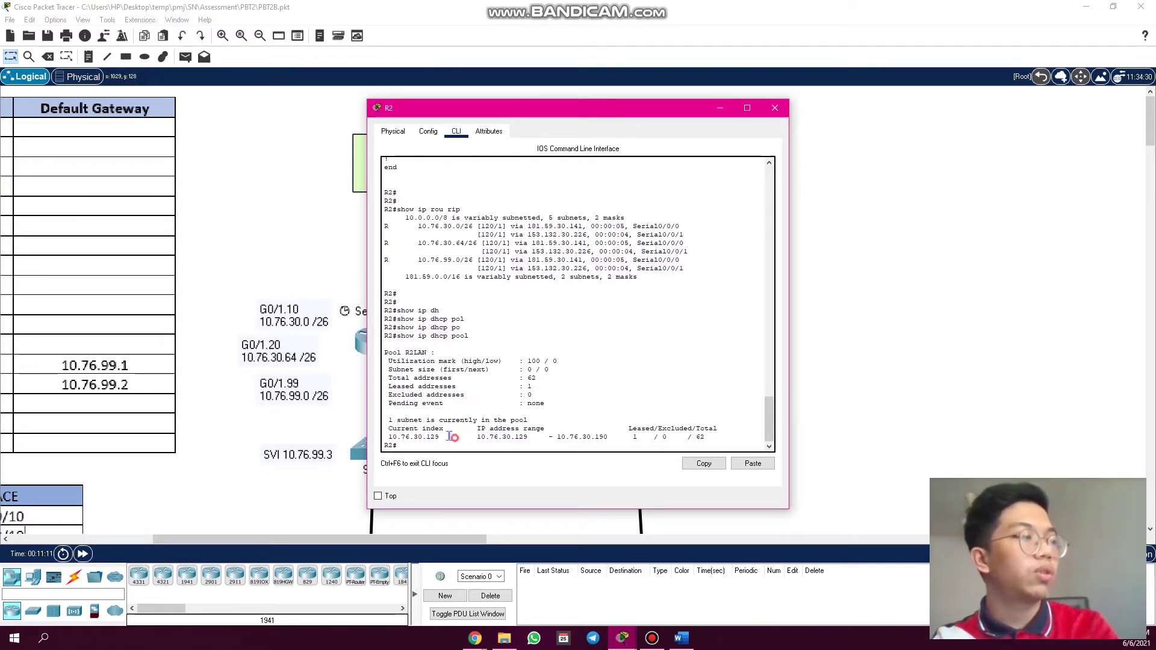
- Confirm pool R2LAN's range 10.76.30.129–10.76.30.190 with 1 leased address, then close R2
left_click_drag(452, 437, 398, 428)
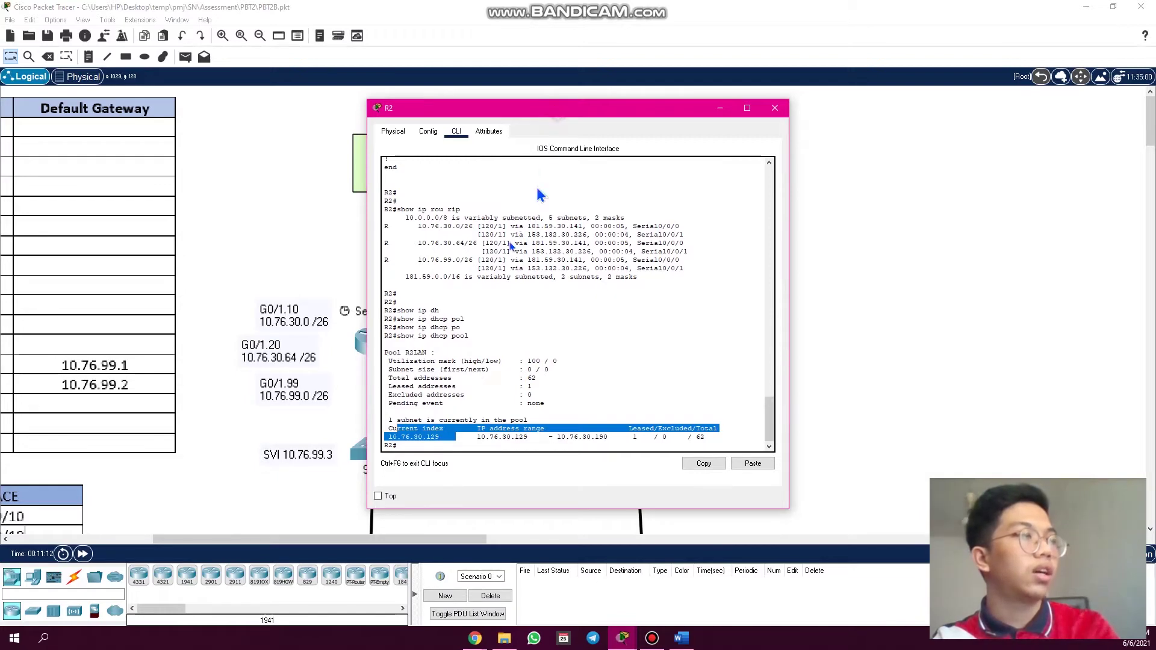
left_click_drag(584, 108, 516, 288)
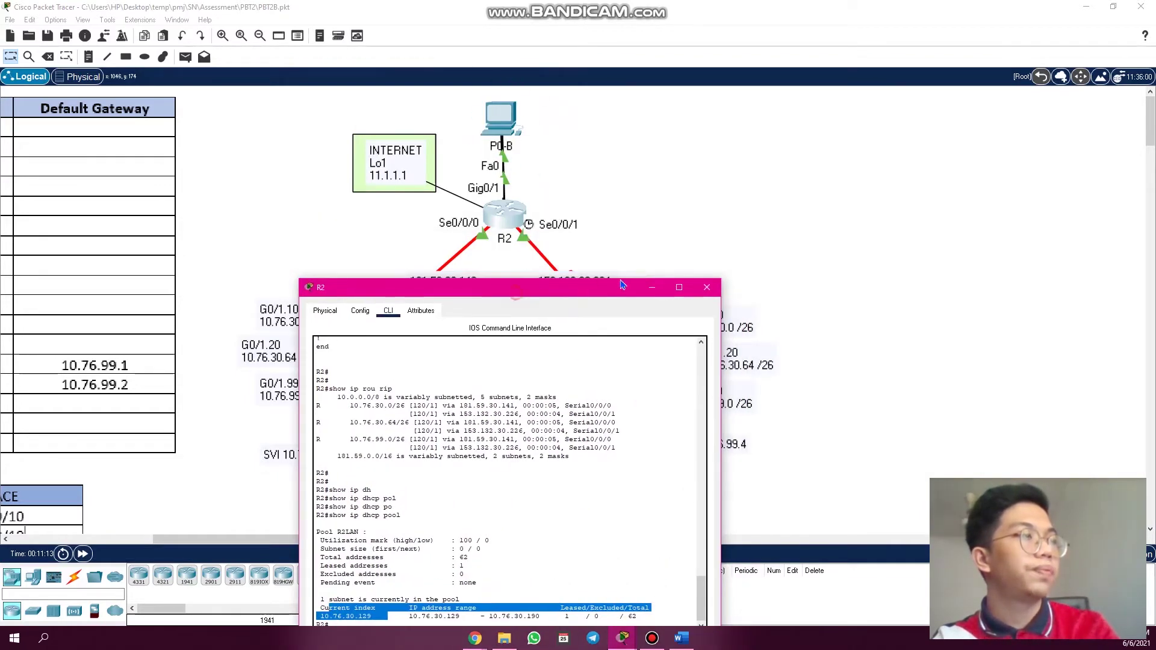
left_click_drag(622, 285, 825, 120)
left_click(527, 444)
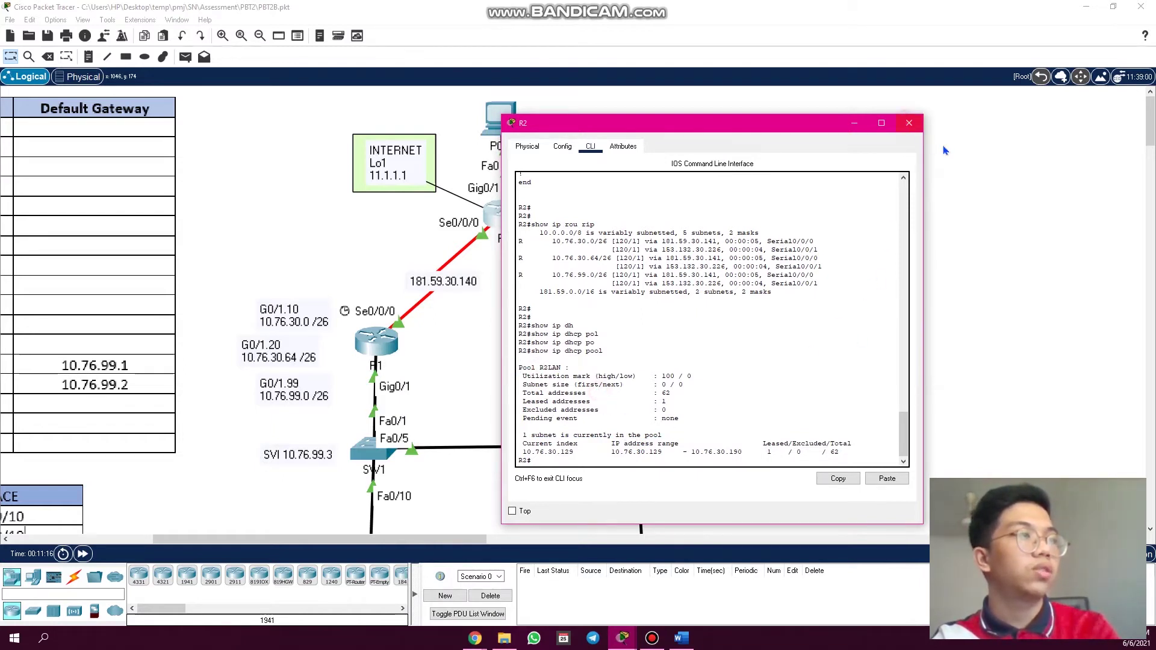
left_click(909, 123)
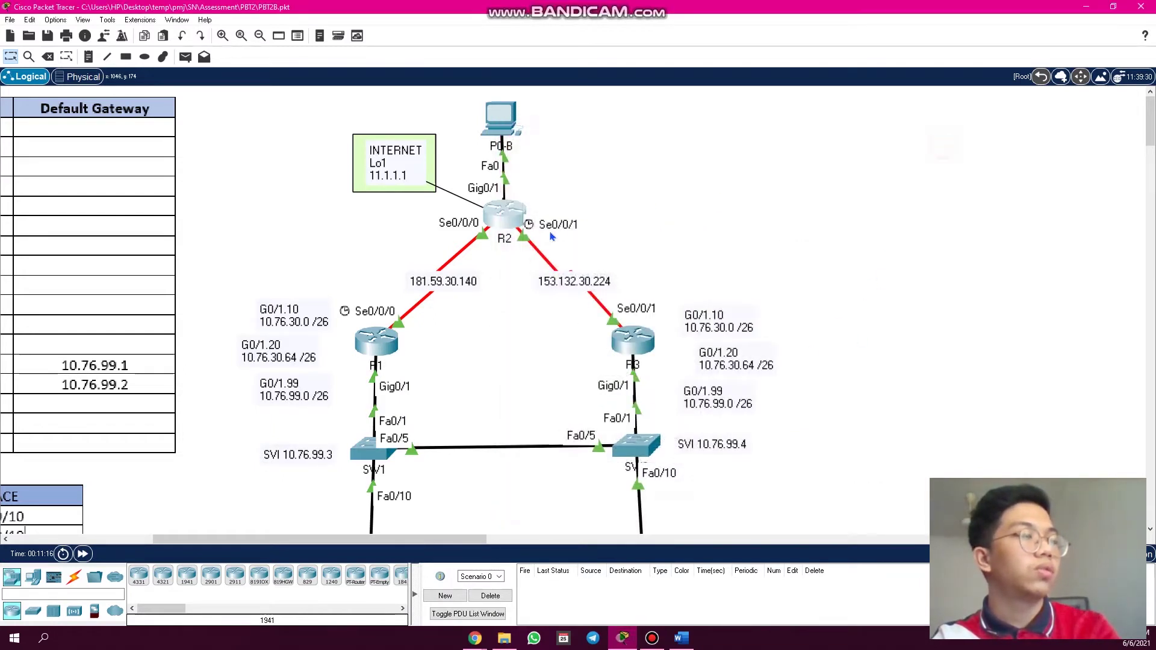
- Renew PC-B's DHCP lease by switching its IP configuration to Static and back to DHCP
left_click(505, 124)
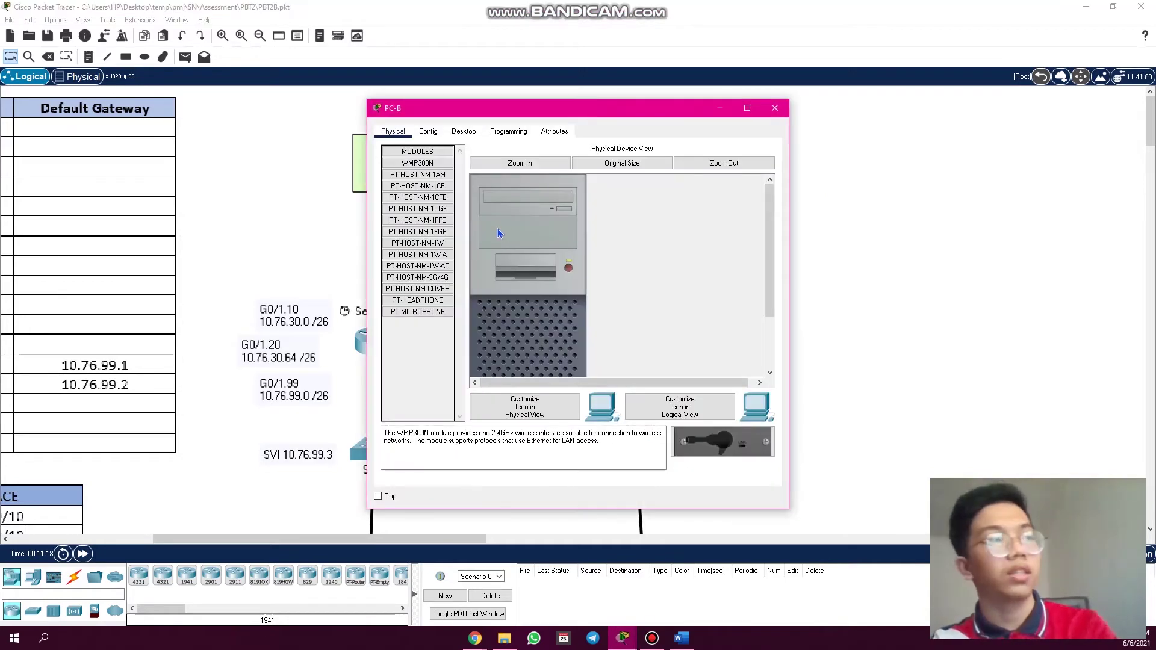
left_click(464, 132)
left_click(436, 191)
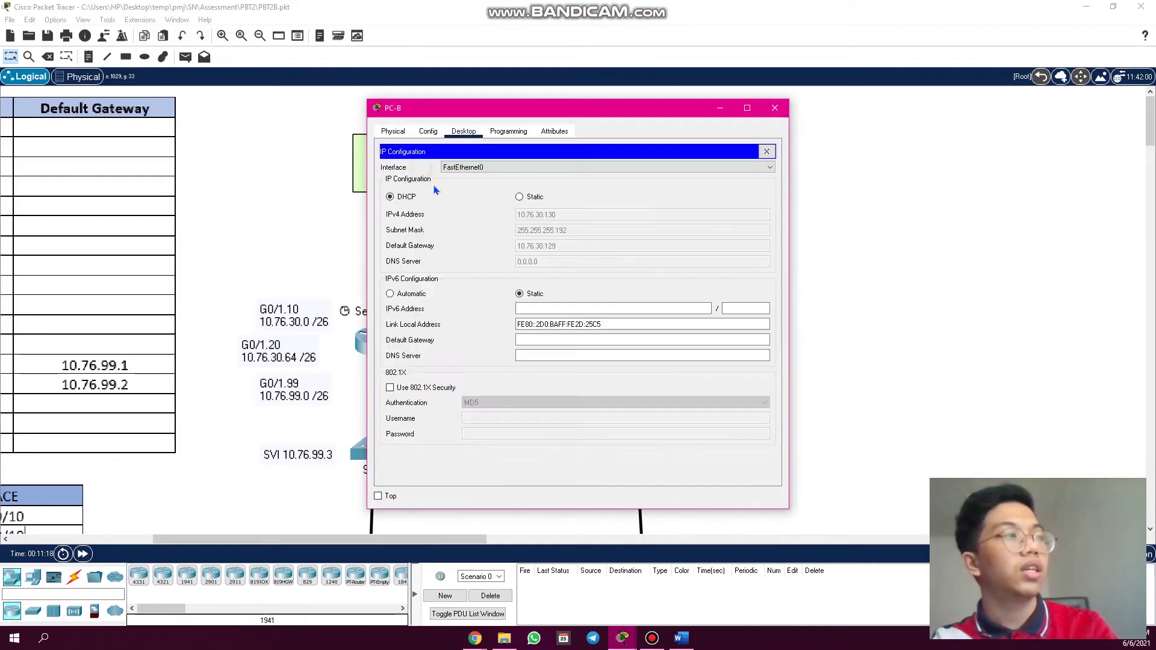
left_click(520, 198)
left_click(401, 201)
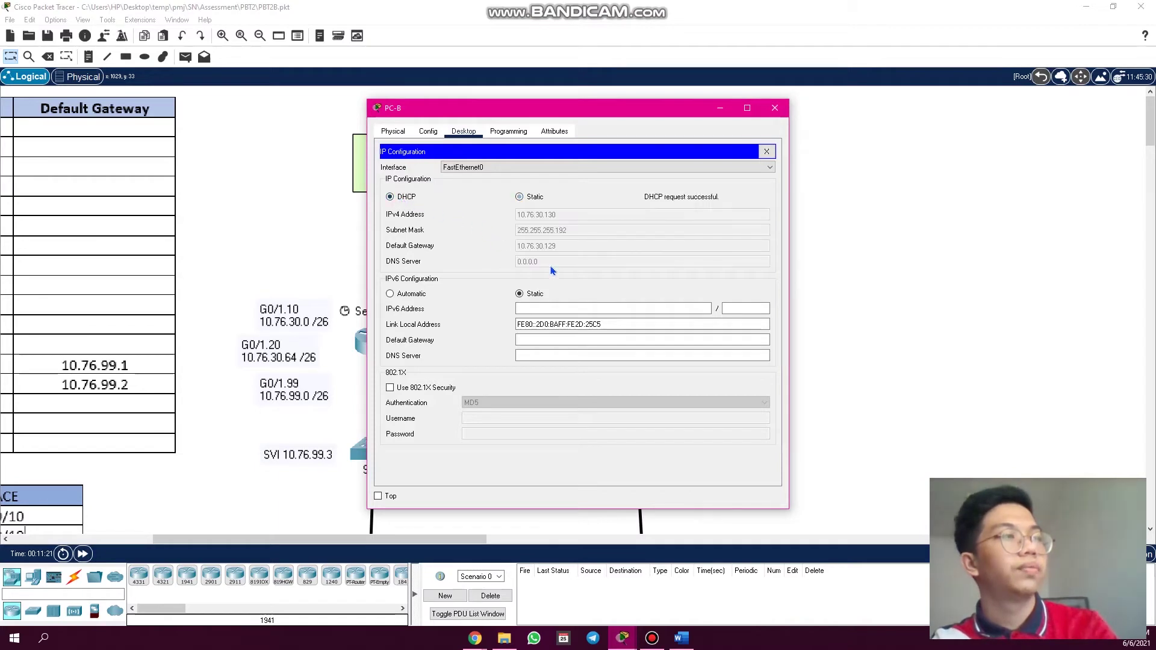
left_click(776, 108)
- Switch PC-A's IP configuration from Static back to DHCP so it obtains 10.76.30.3
scroll(807, 266, "down", 3)
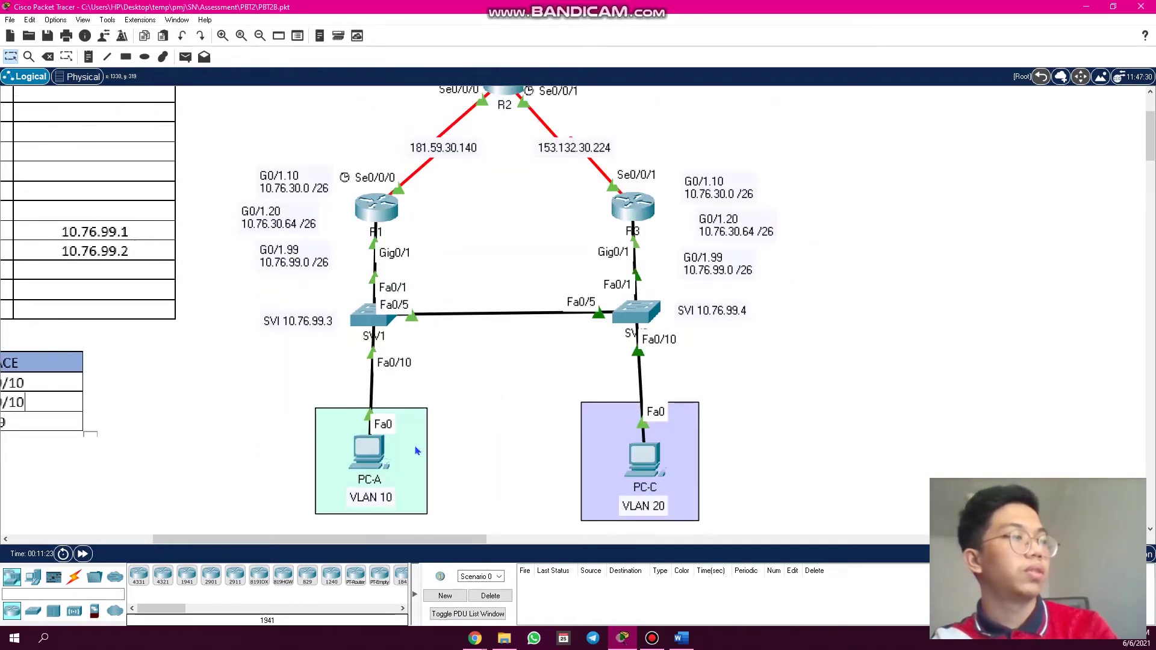
left_click(384, 459)
left_click(507, 455)
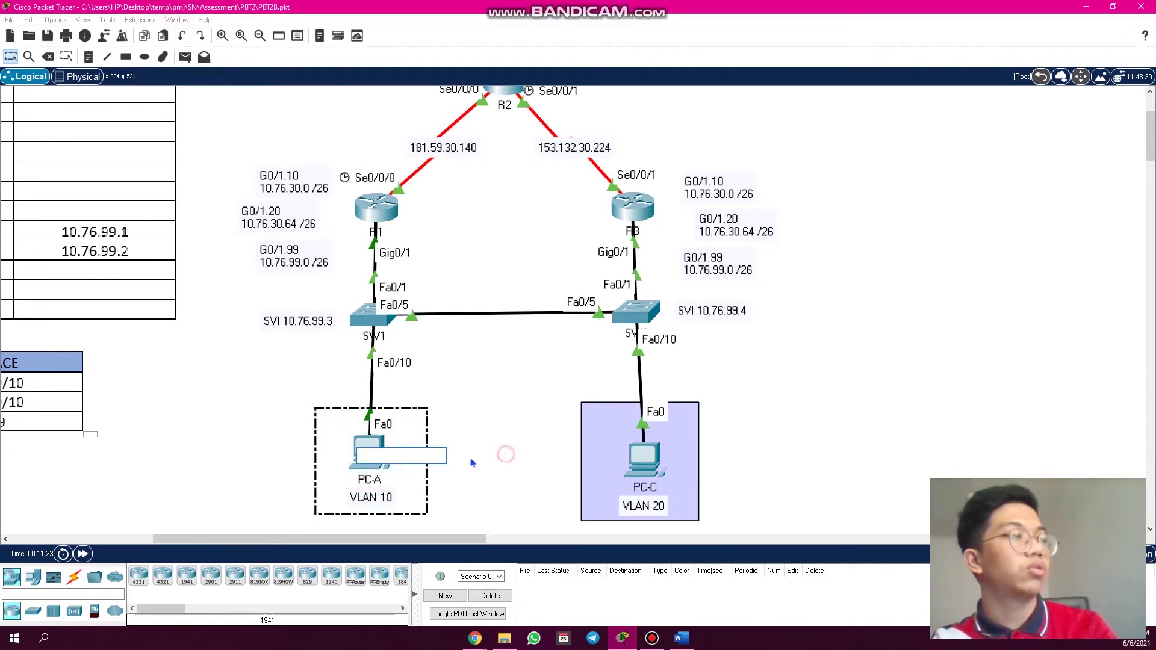
left_click(369, 445)
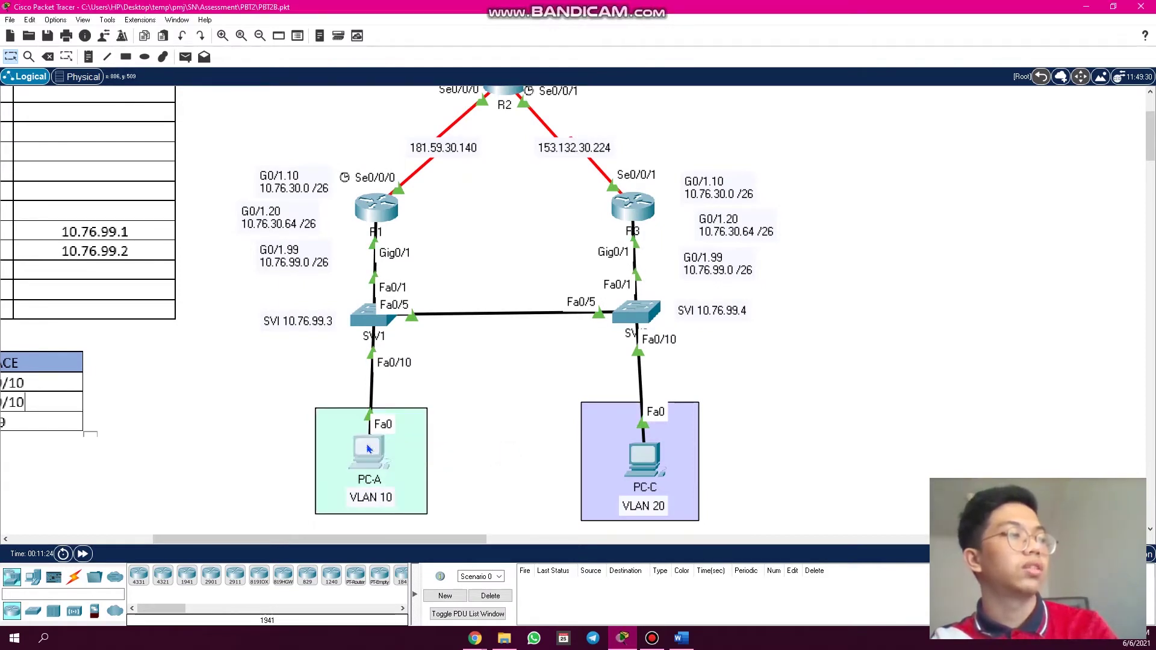
left_click(463, 134)
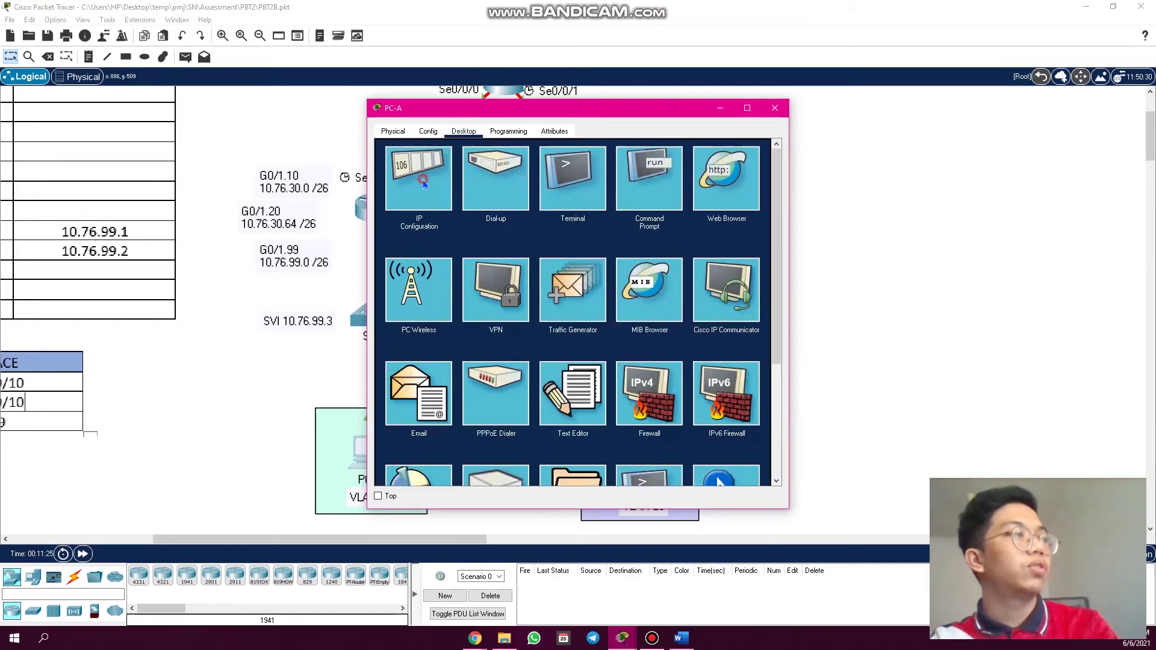
left_click(422, 180)
left_click_drag(608, 114, 705, 135)
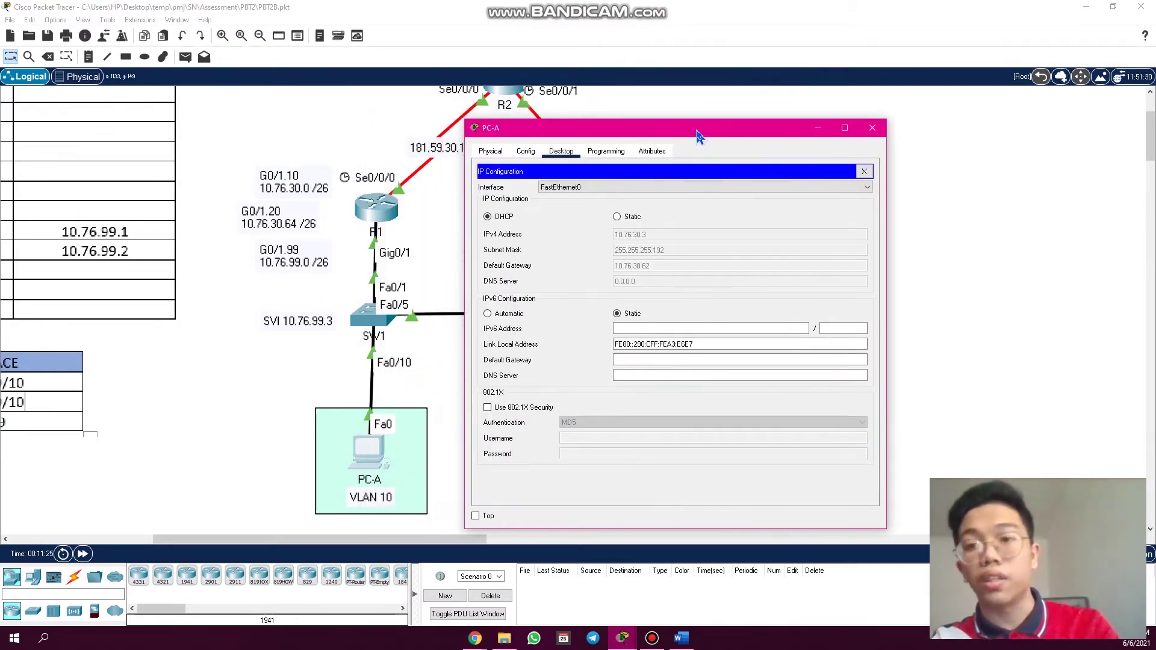
left_click(617, 217)
left_click(488, 216)
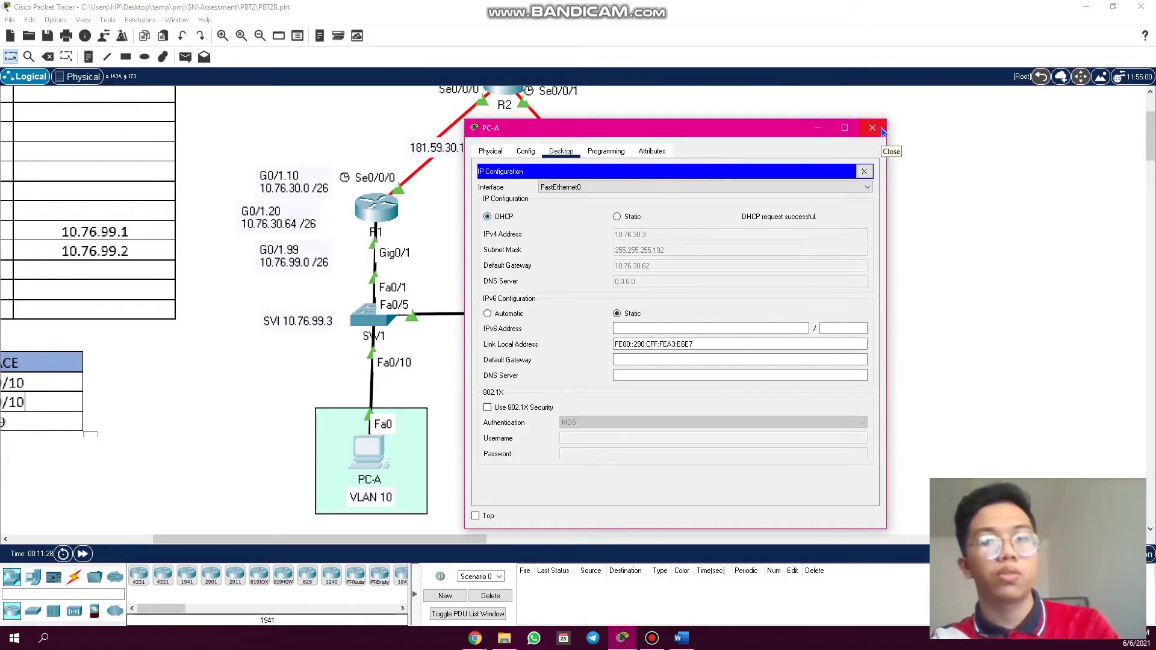
left_click(881, 130)
- Toggle PC-C to Static and back to DHCP, obtaining 10.76.30.67/255.255.255.192 with gateway 10.76.30.126
left_click(656, 465)
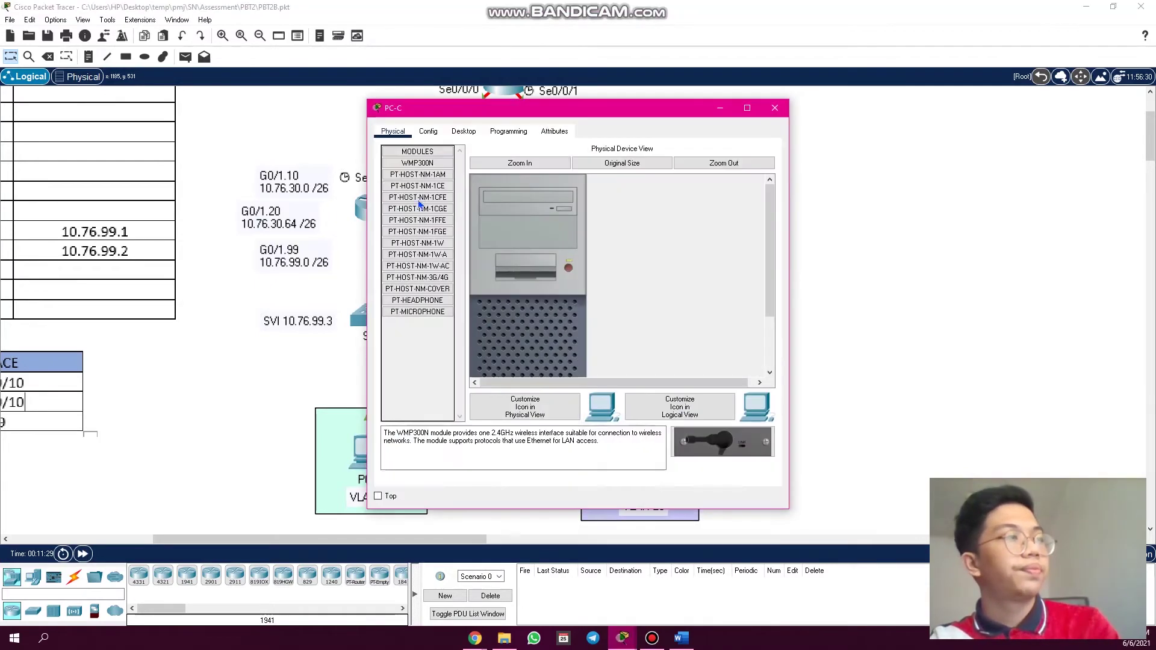
left_click(464, 131)
left_click(424, 188)
left_click(529, 198)
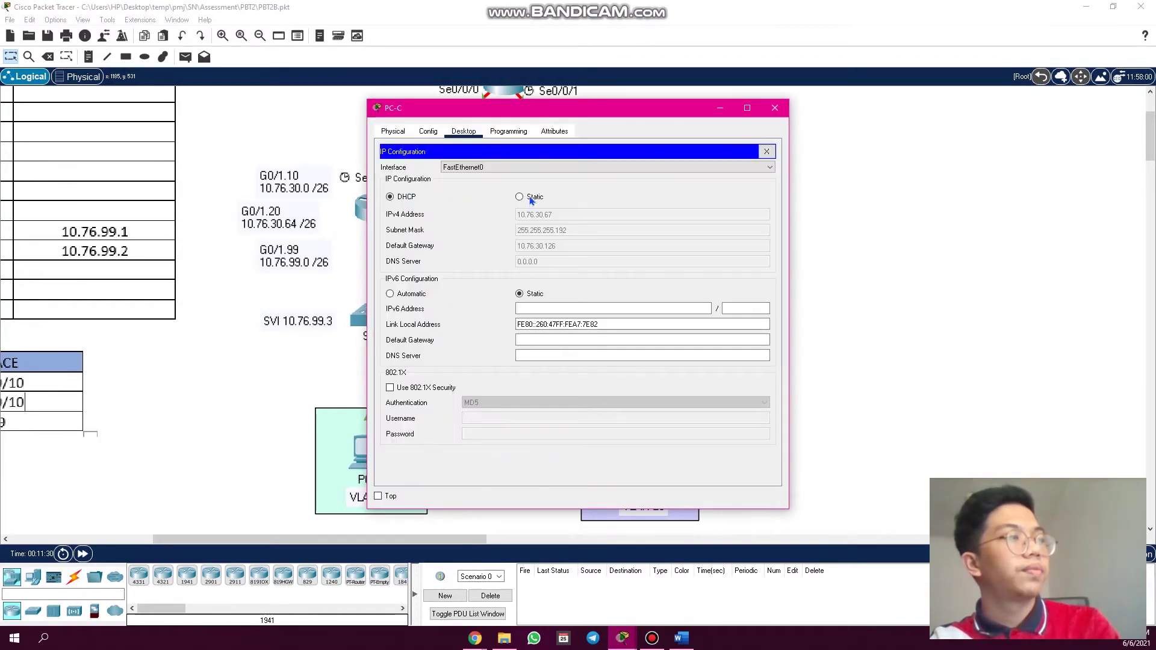
left_click(405, 199)
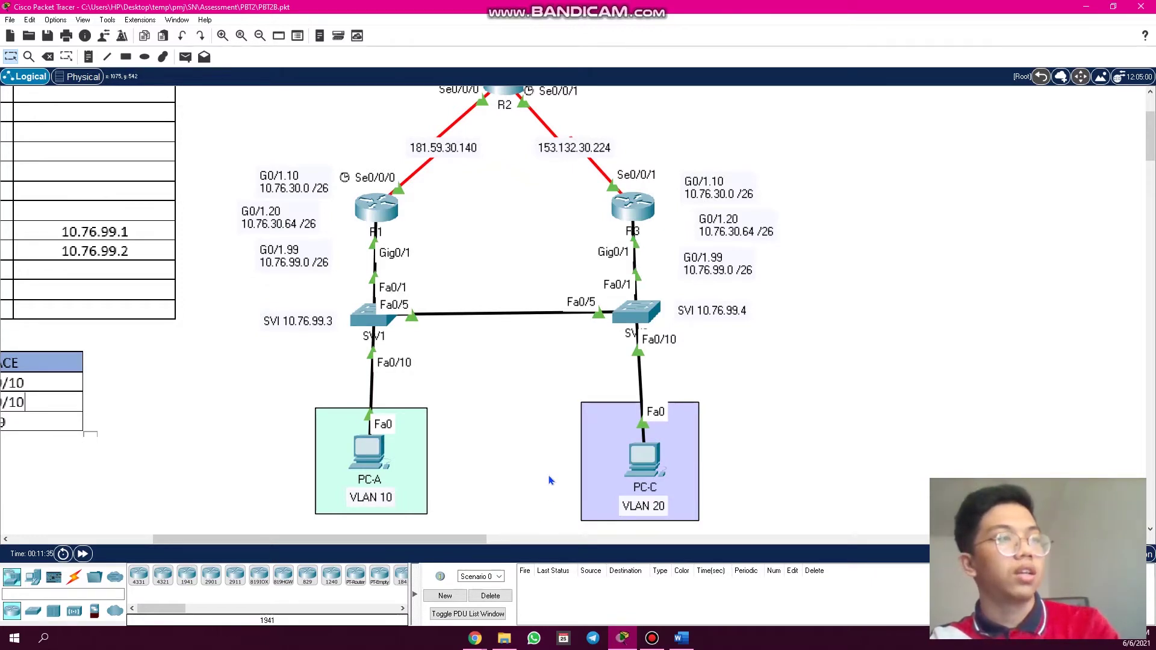
- Run 'show ip interface brief' on SW1, confirm Vlan99 is 10.76.99.3 up/up, and close it
scroll(549, 480, "up", 1)
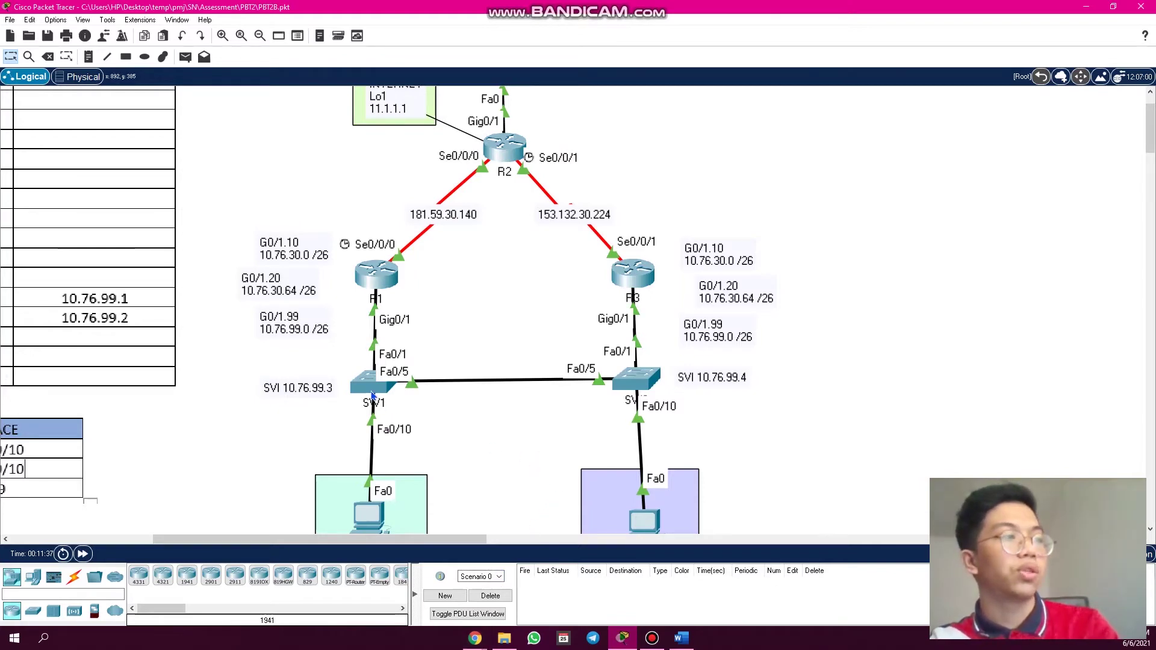
key("alt+Tab")
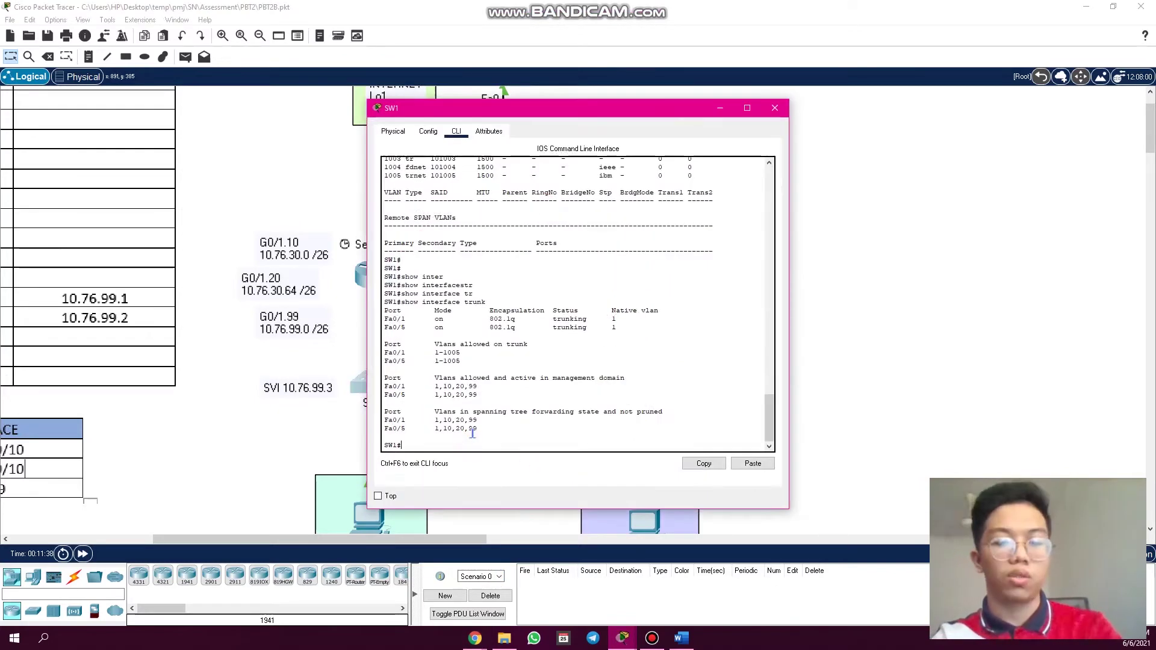
key("Return")
key("Return")
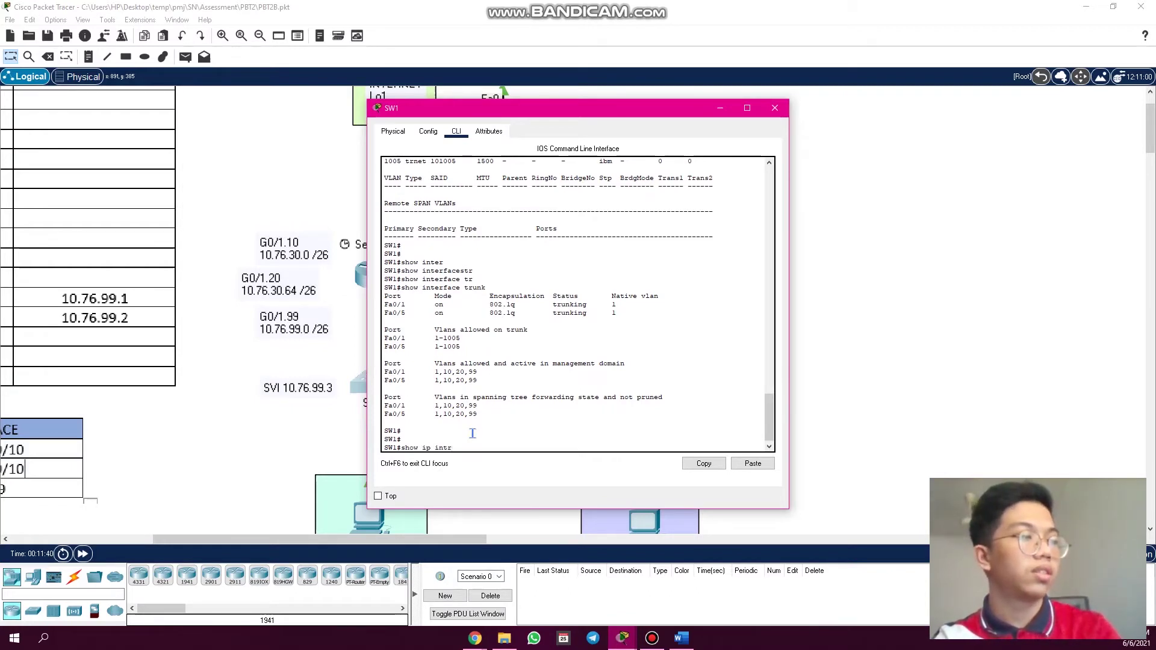
type("show ip interbr")
key("Tab")
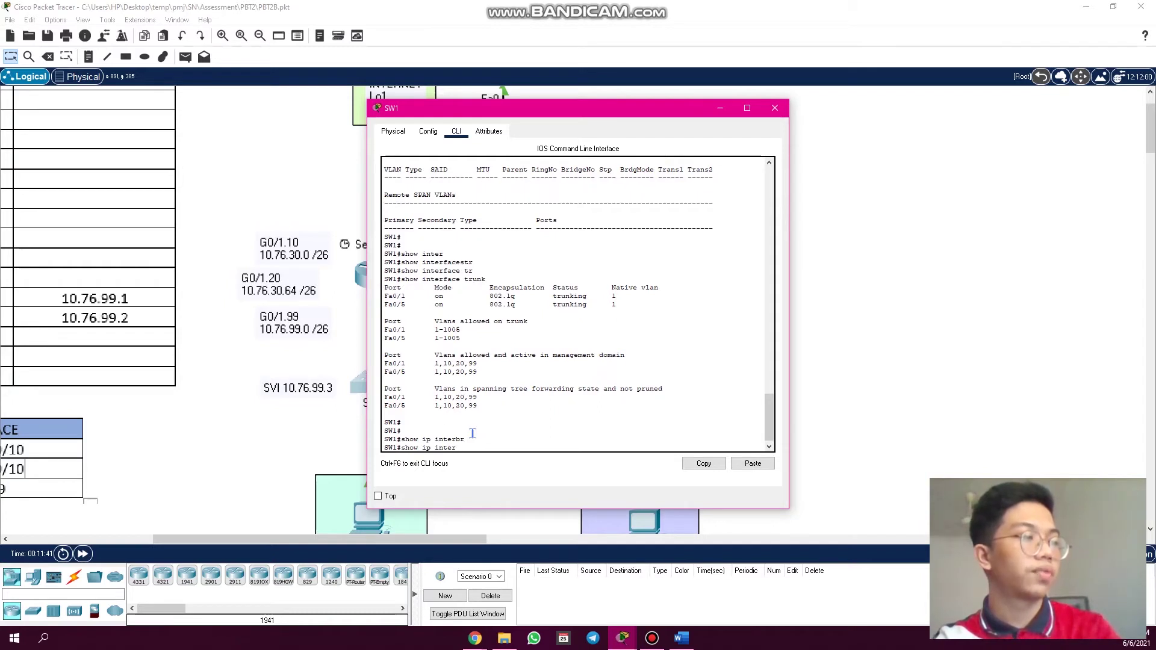
key("Tab")
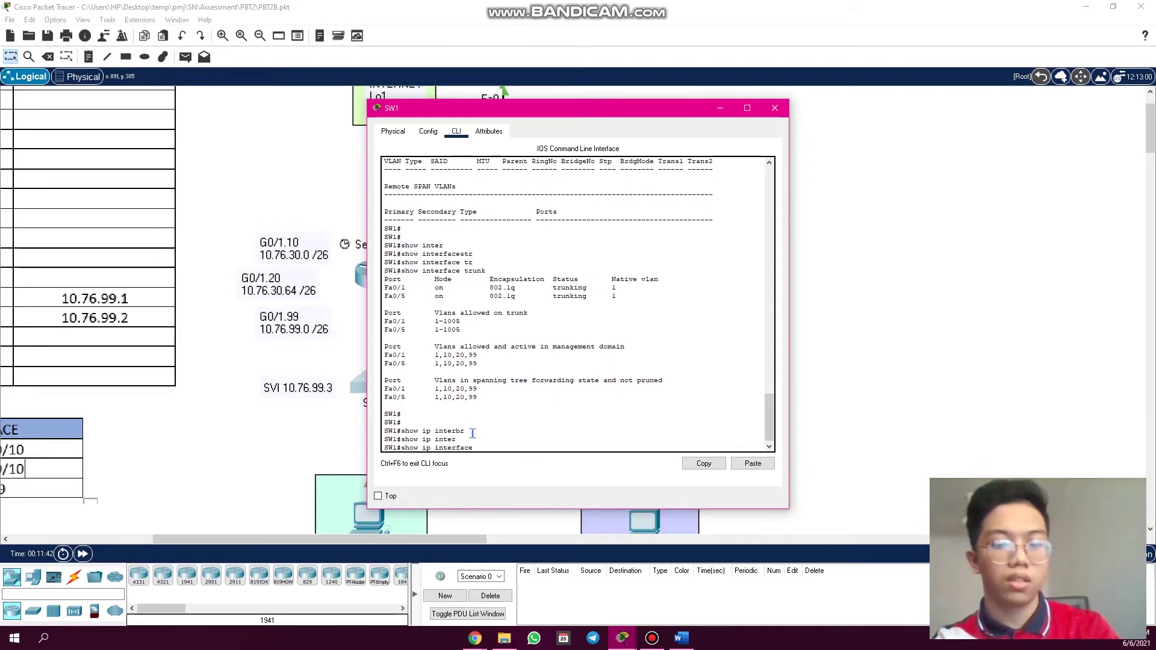
type("br")
key("Tab")
key("Return")
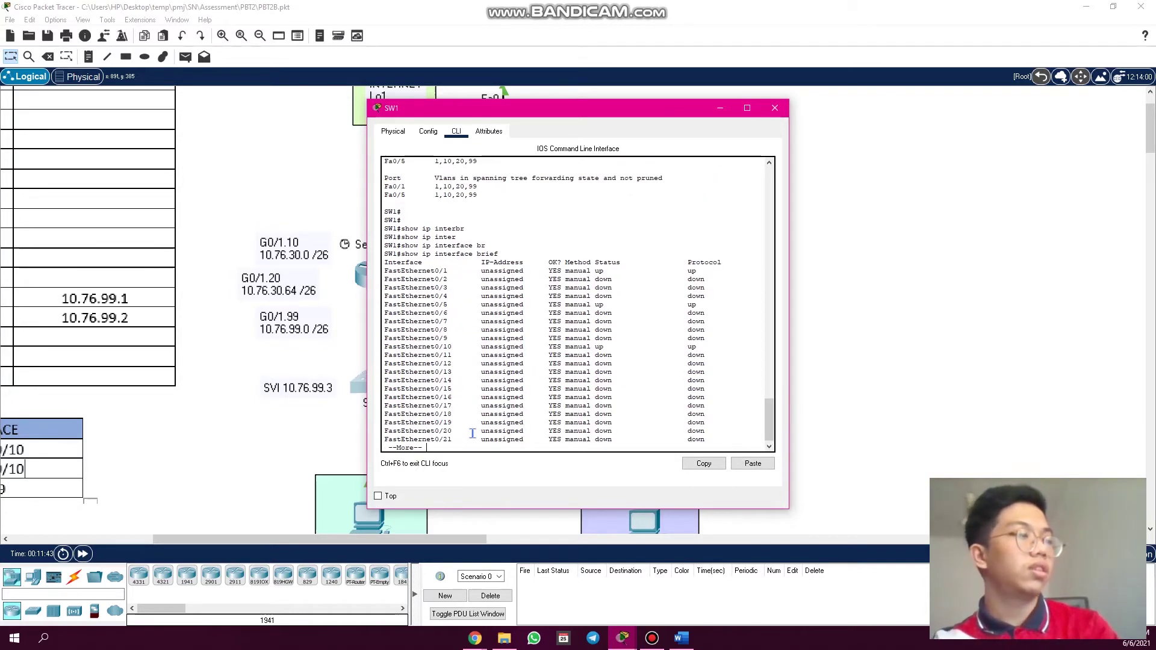
key("space")
key("Return")
key("Return")
key("Return")
key("Return")
key("Return")
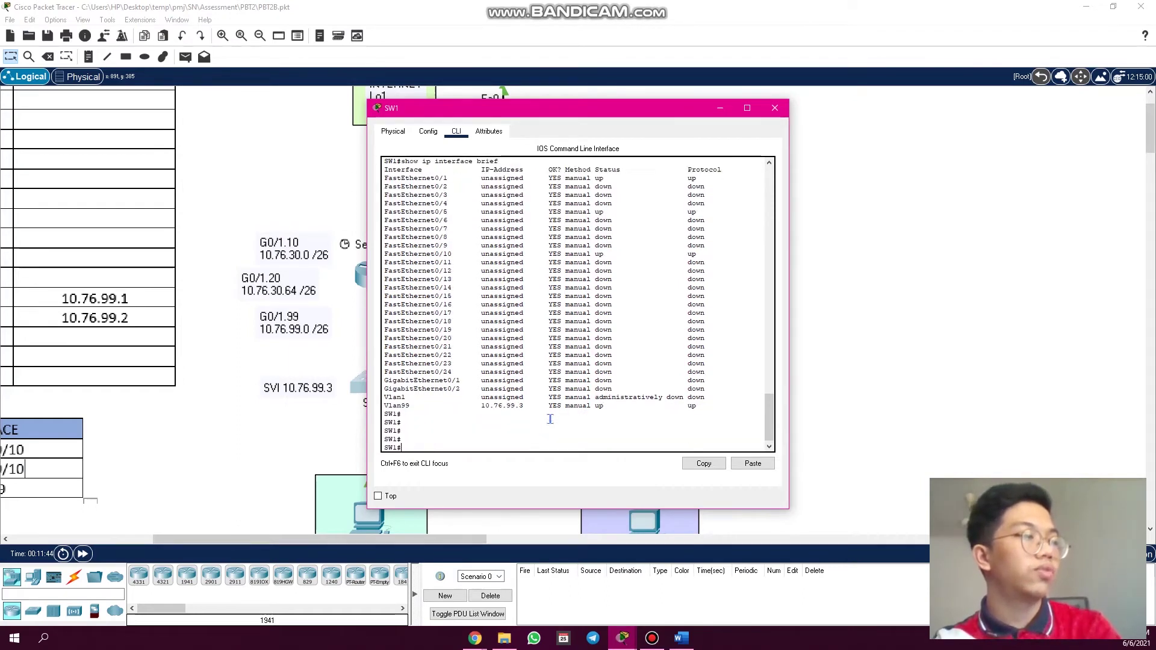
left_click_drag(384, 398, 504, 398)
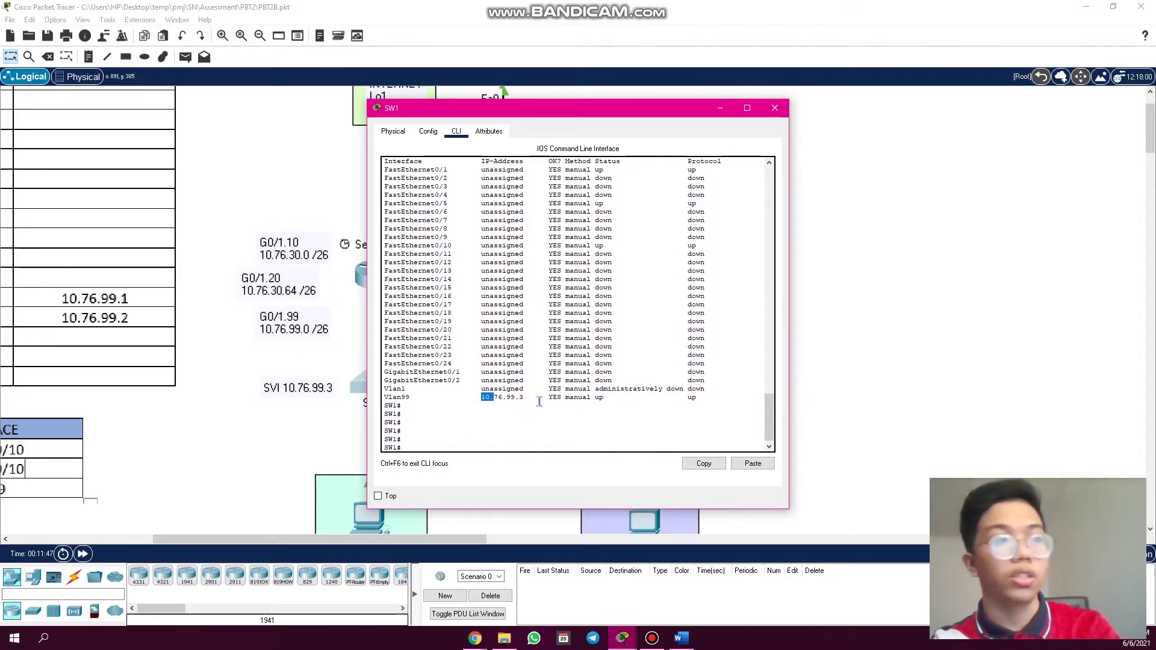
left_click(775, 108)
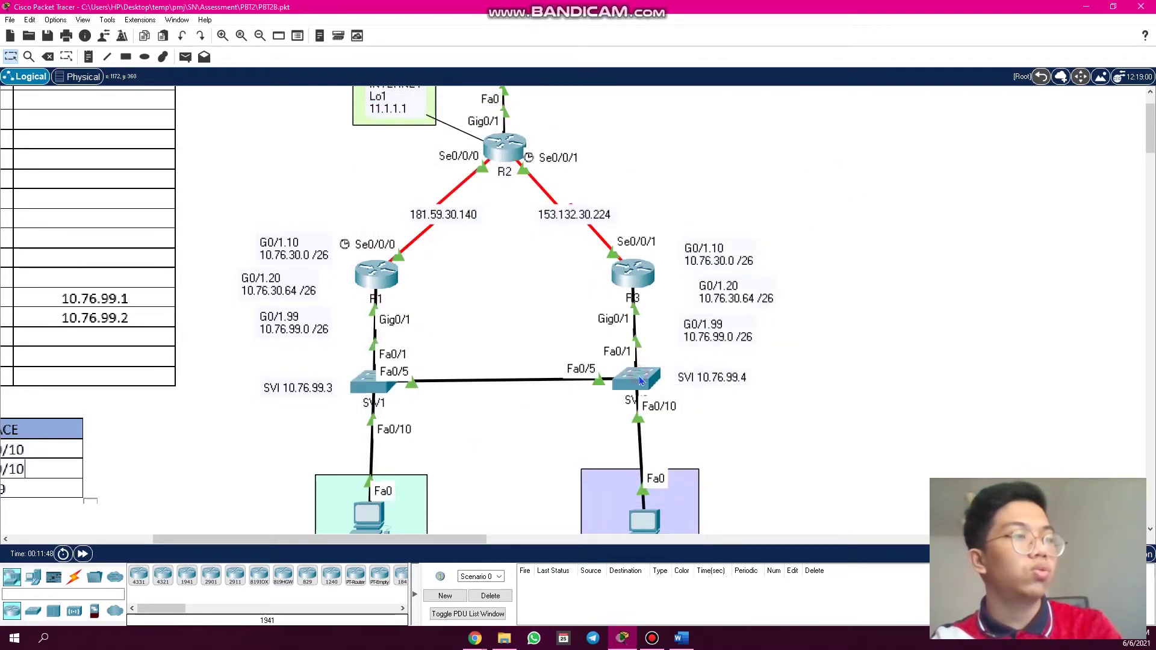
- Log in to SW2's console with the login password and enter privileged mode with 'en'
left_click(636, 378)
left_click(457, 133)
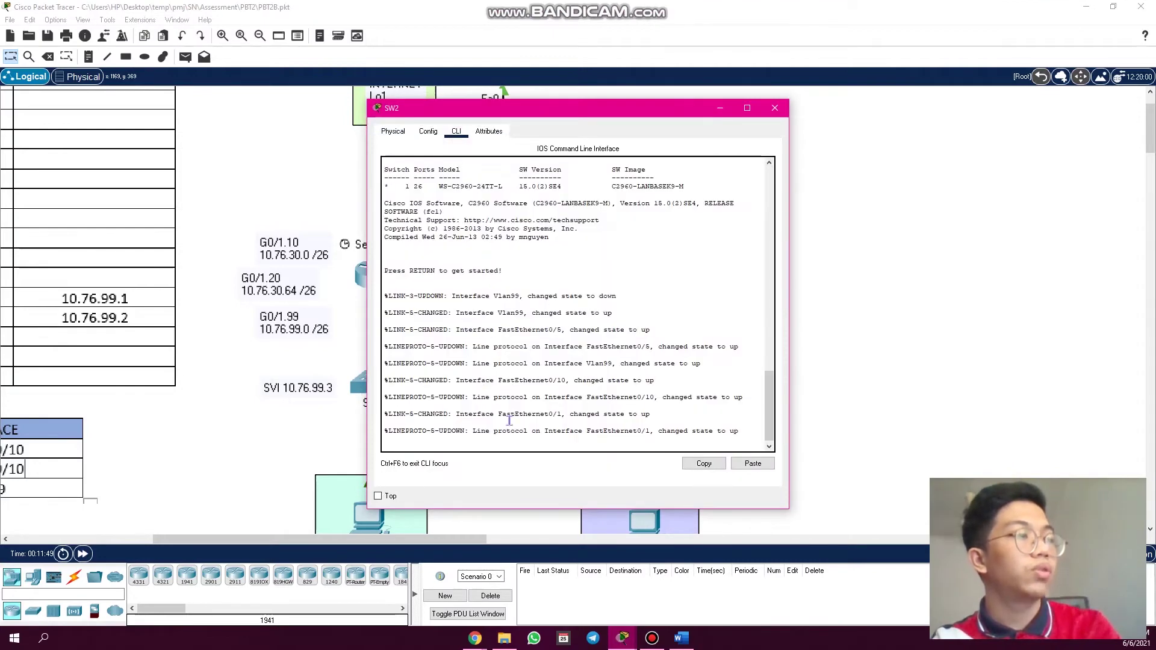
key("Return")
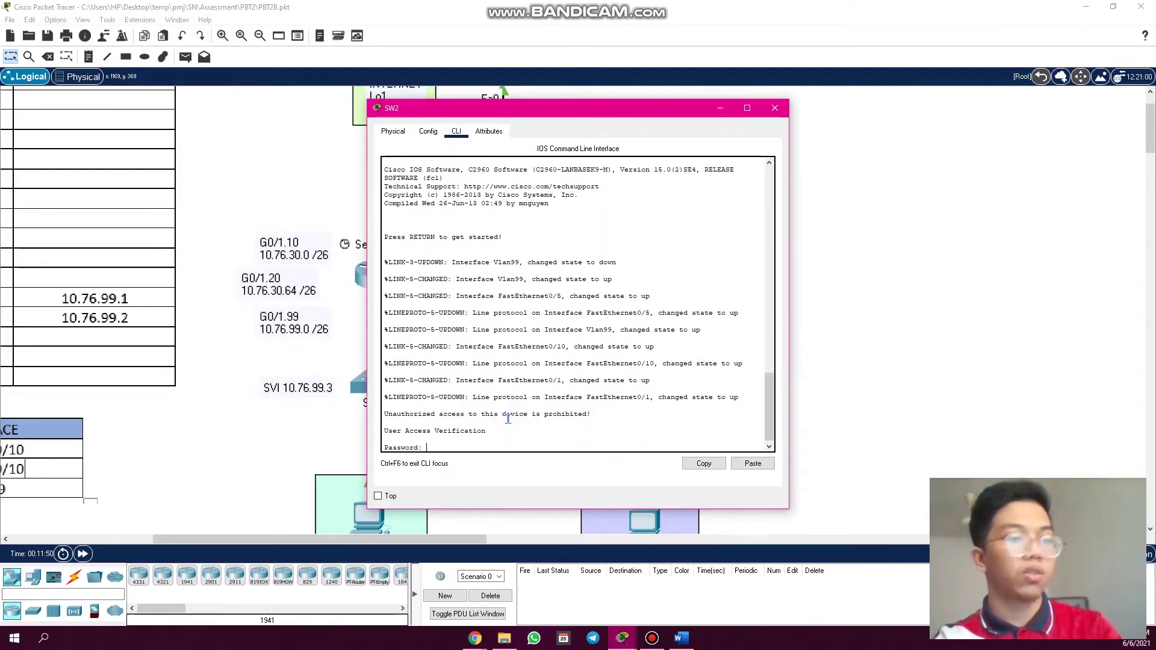
key("Return")
type("en")
key("Return")
key("Return")
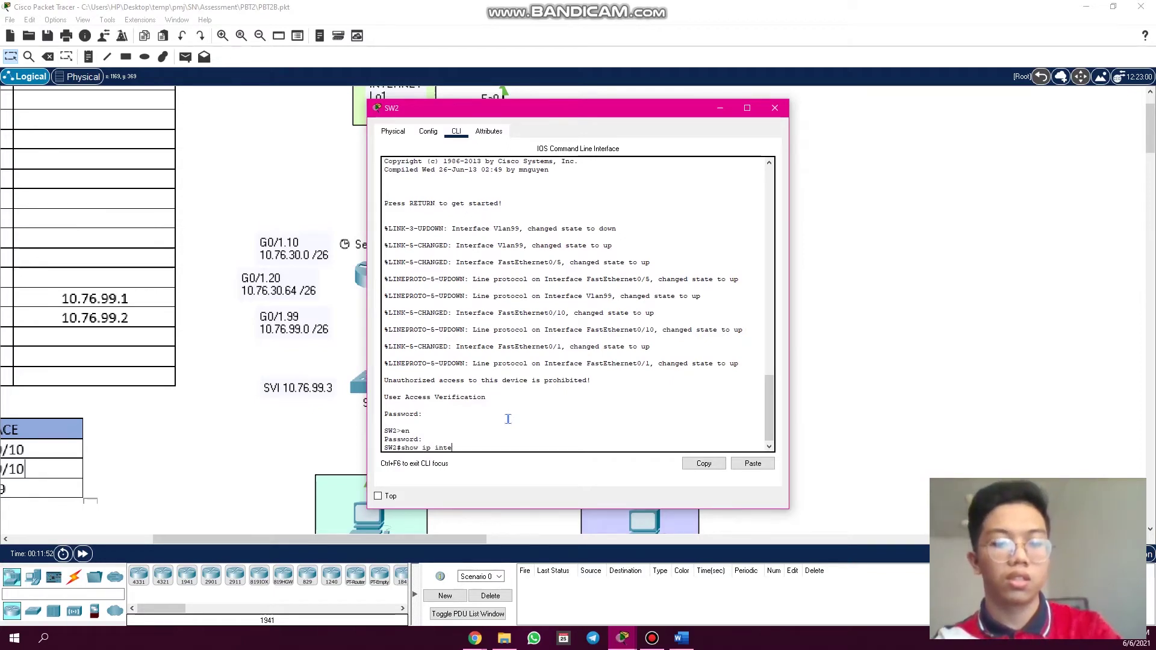
- Run 'show ip interface brief' on SW2, confirm Vlan99 is 10.76.99.4 up/up, and close it
type("show ip inte br")
key("Tab")
key("Return")
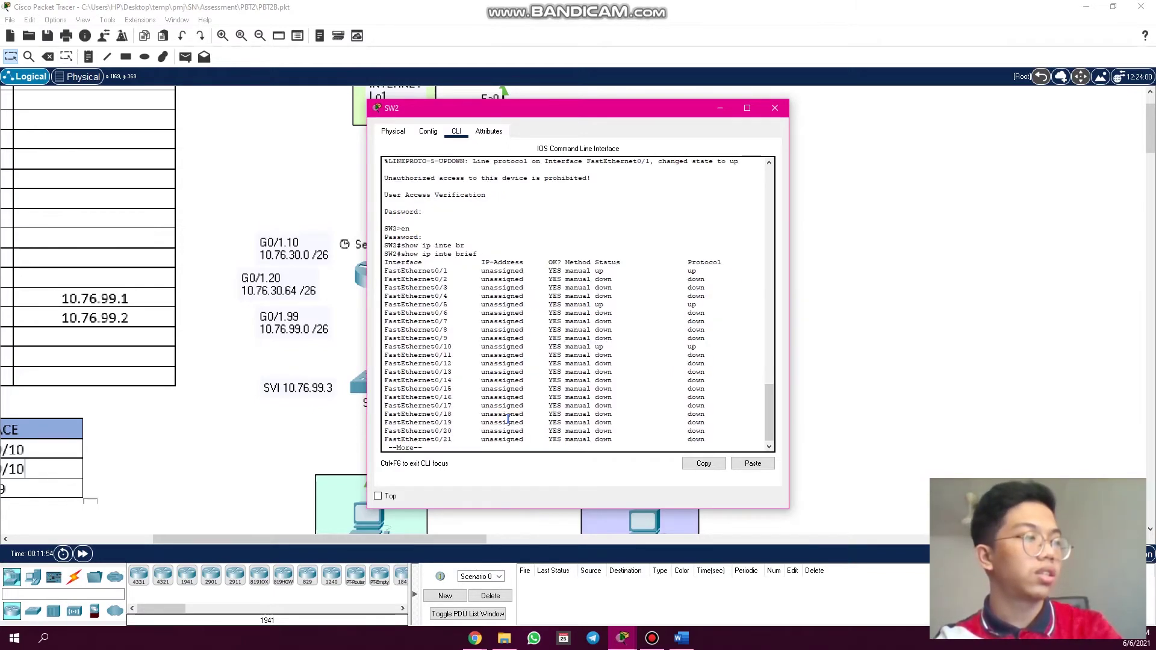
key("Return")
key("Return")
key("Return")
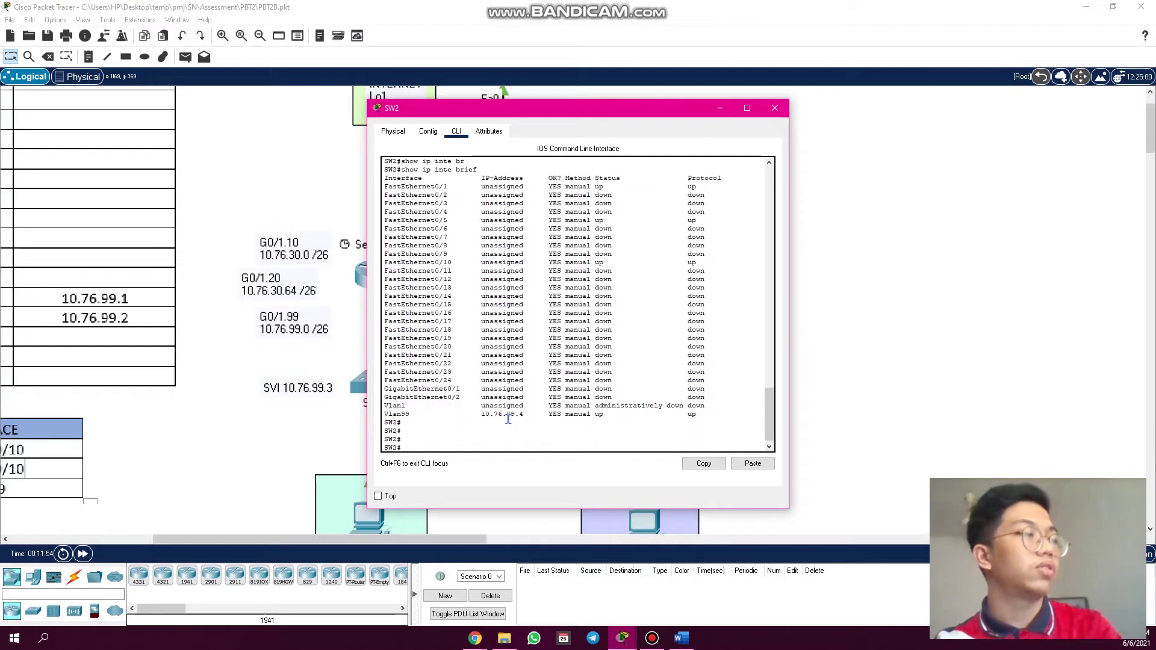
left_click_drag(414, 415, 383, 414)
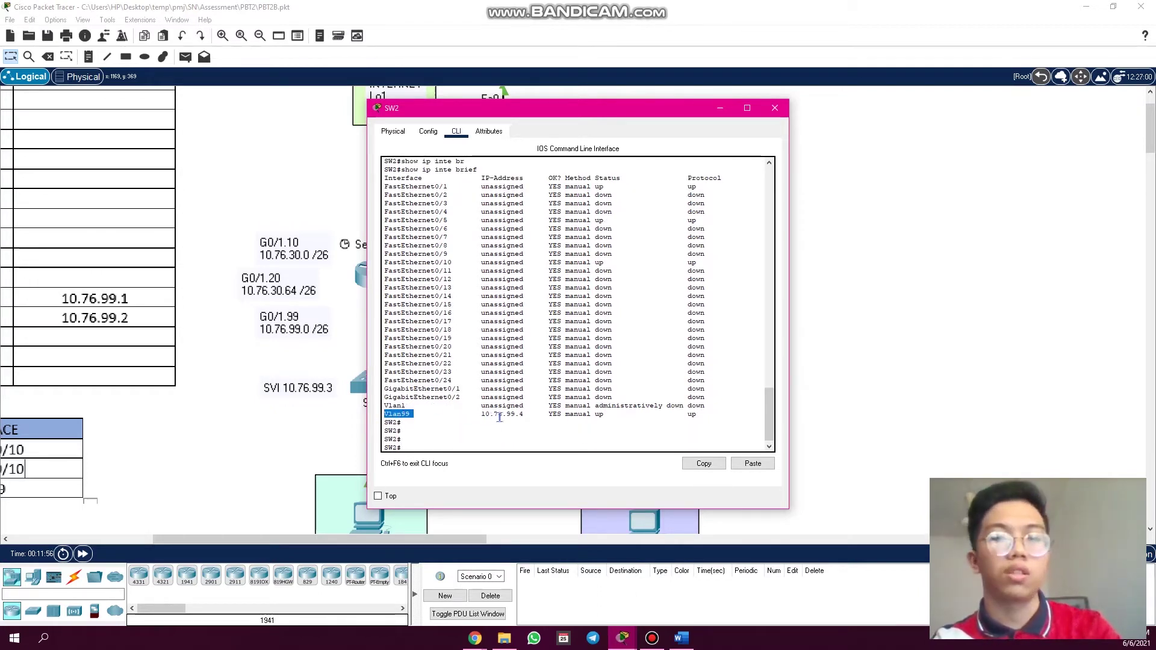
left_click(774, 108)
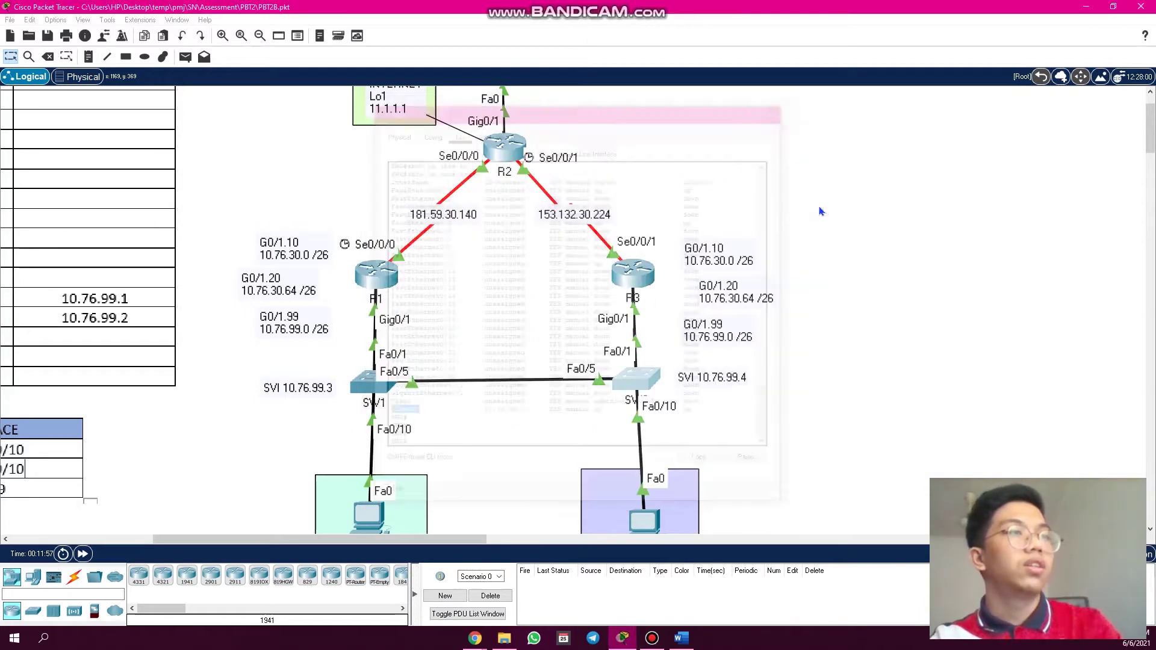
mouse_move(475, 638)
left_click(443, 583)
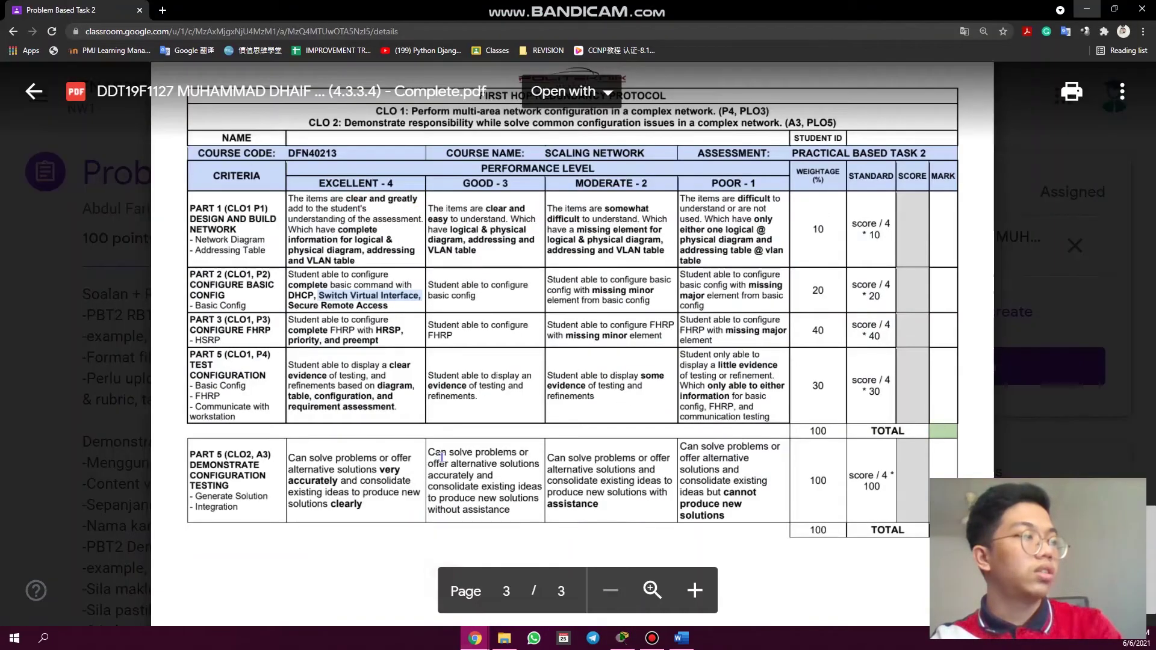
left_click_drag(335, 299, 396, 286)
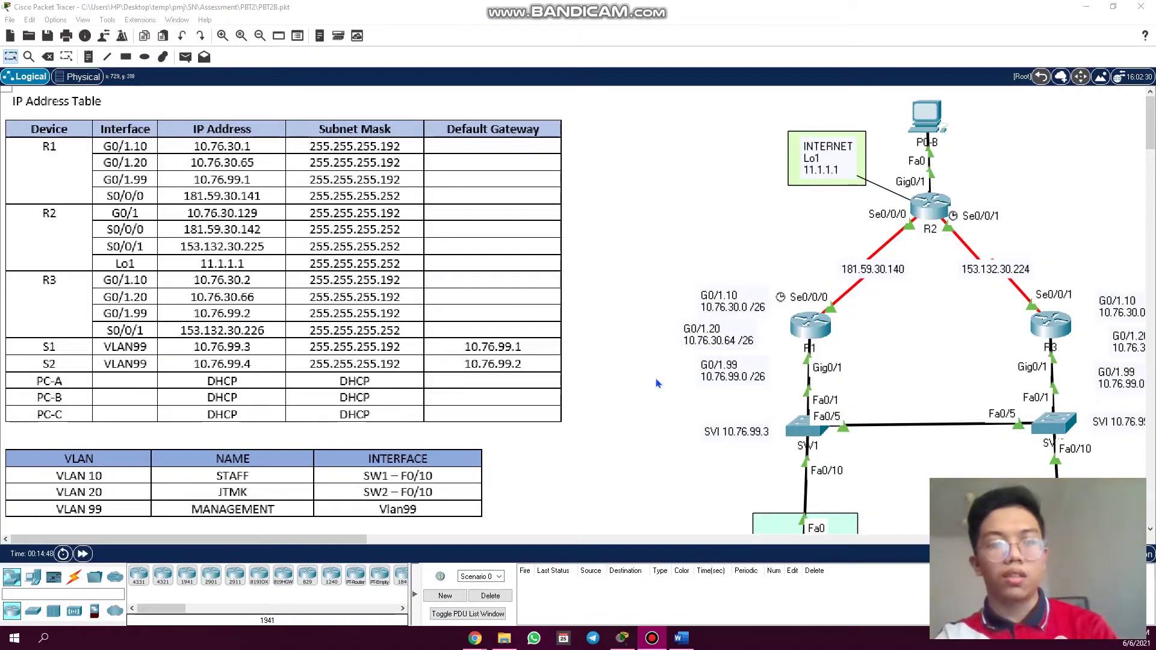
- Run 'show ip ssh' on SW1, confirming version 2.0 enabled with 120-second timeout and 3 retries
left_click_drag(360, 538, 396, 536)
scroll(504, 465, "down", 3)
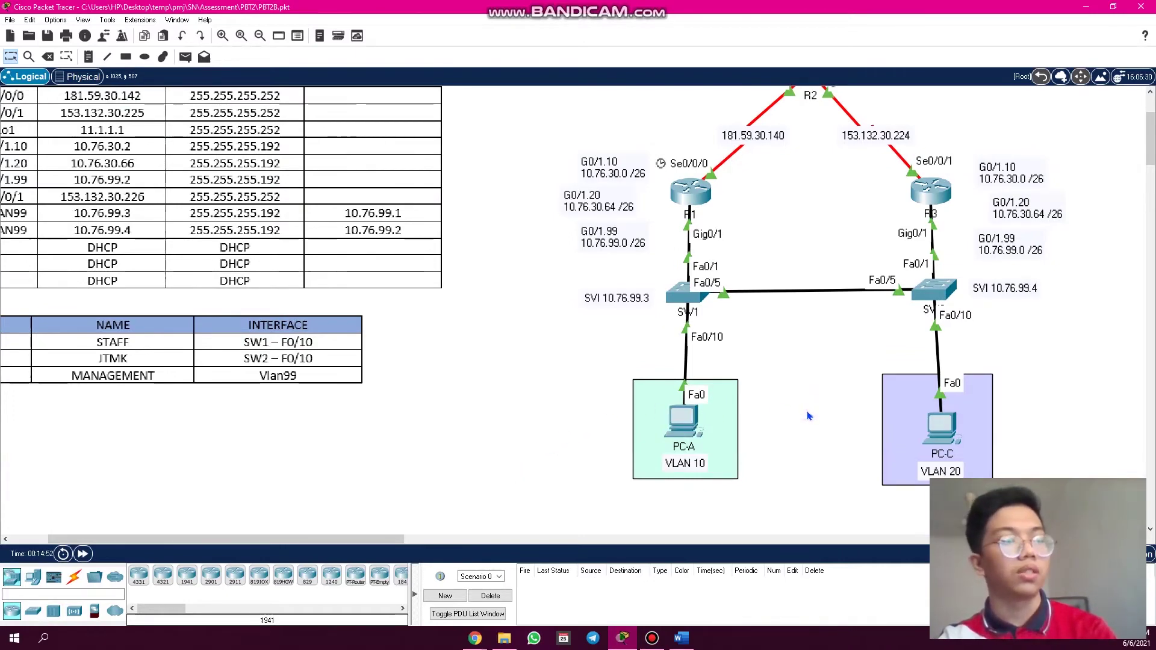
scroll(808, 416, "up", 1)
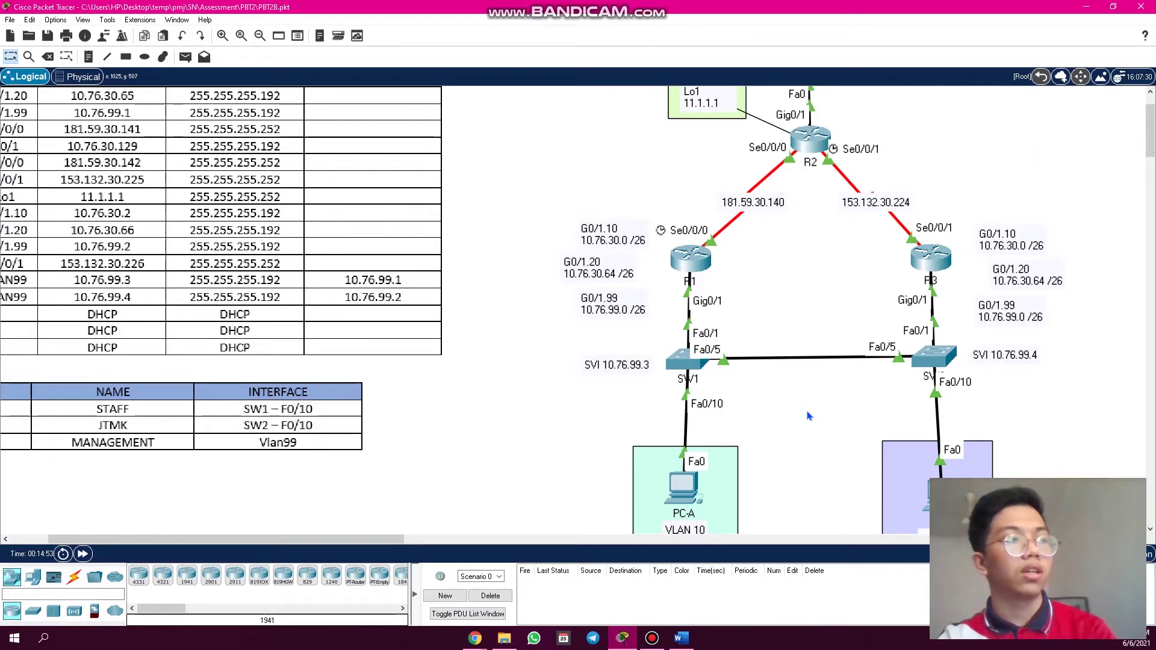
left_click(680, 361)
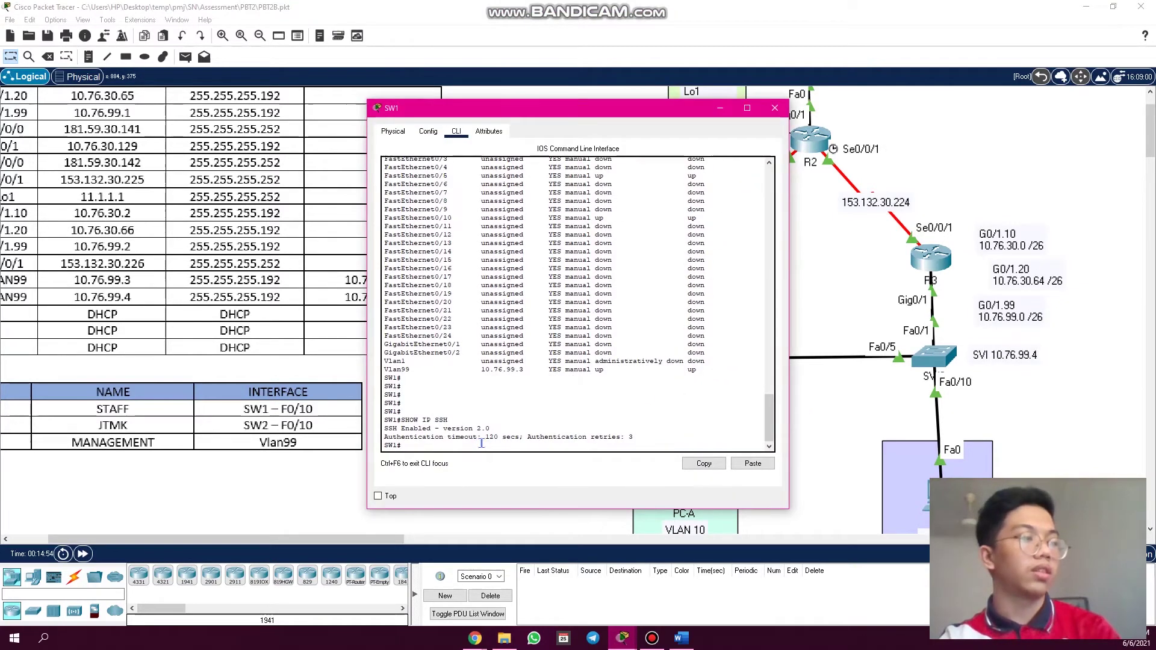
key("Return")
key("Return")
type("show ip ss")
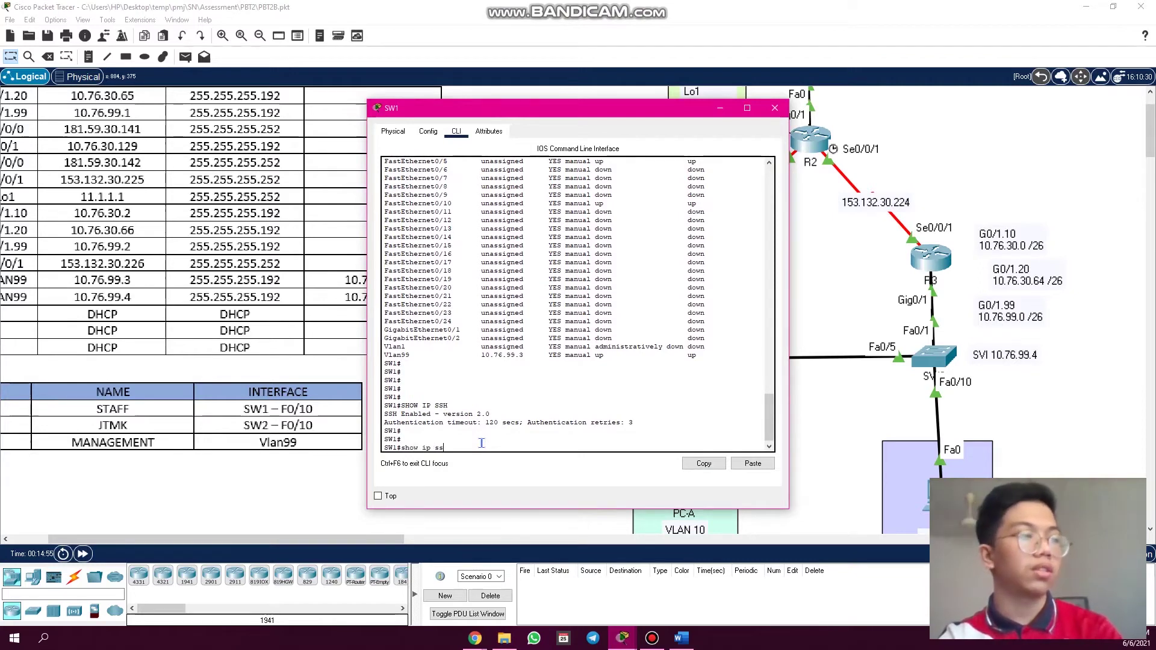
type("h")
key("Return")
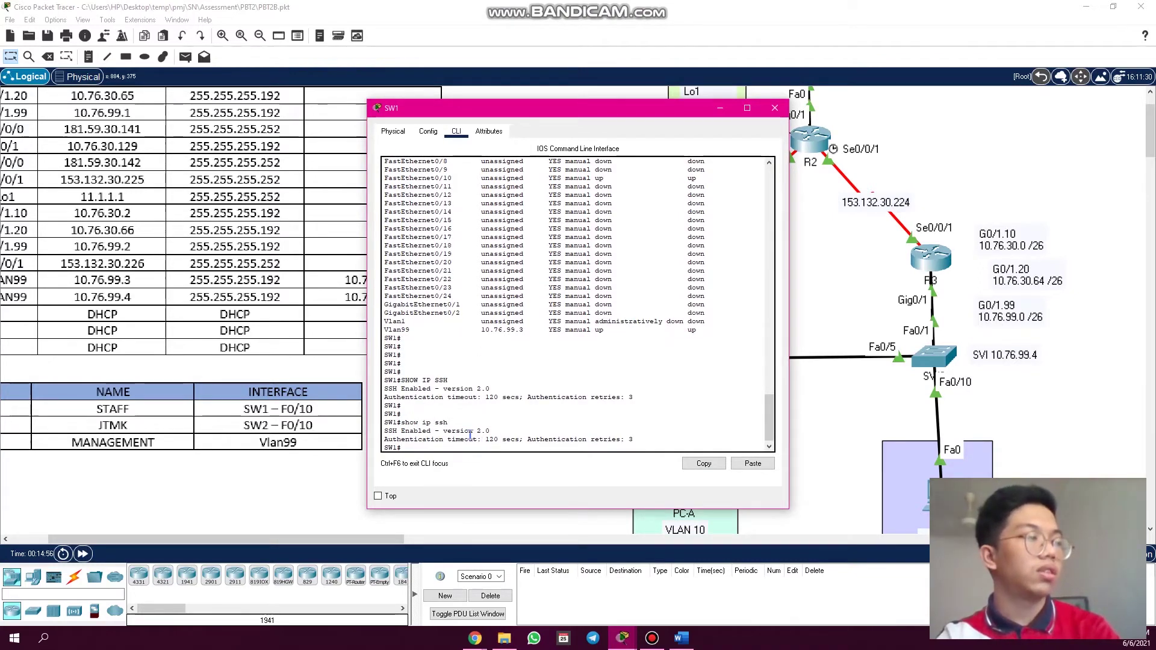
left_click_drag(386, 430, 485, 433)
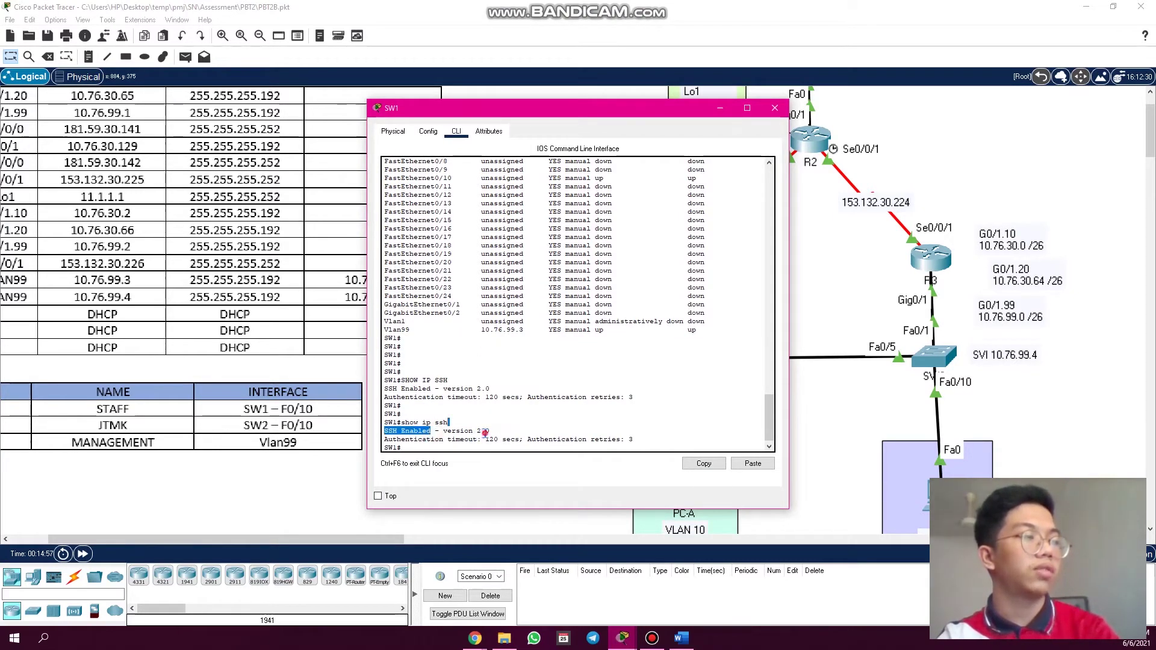
left_click(775, 108)
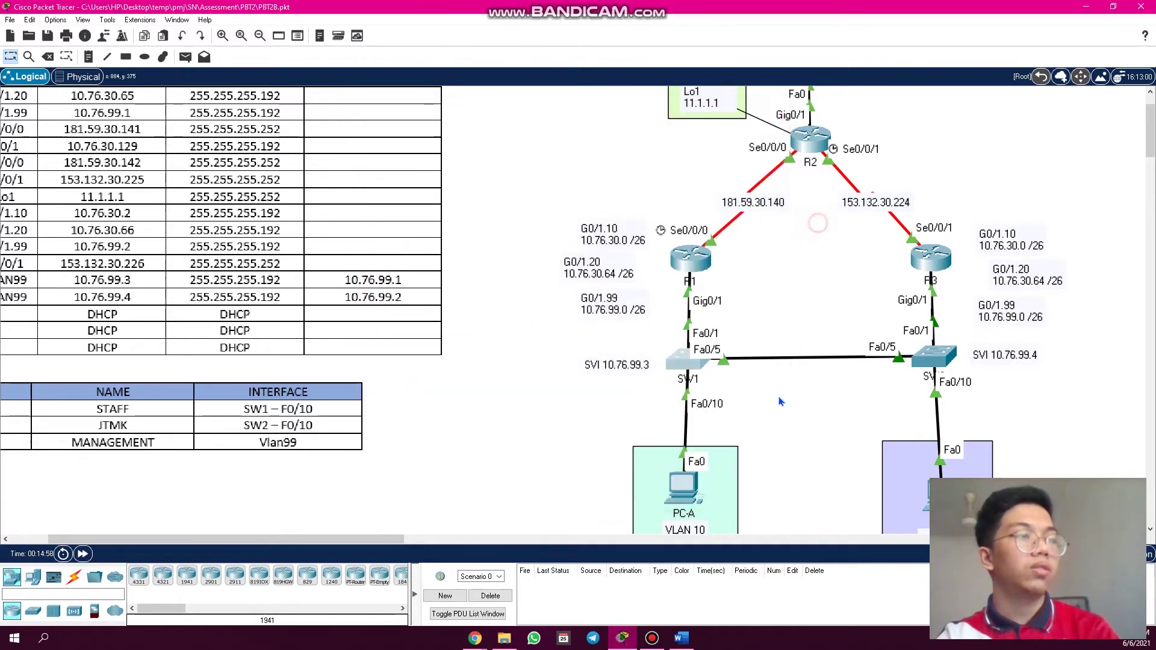
- Open PC-A's Command Prompt and reposition its window over the topology
left_click(674, 492)
left_click(630, 178)
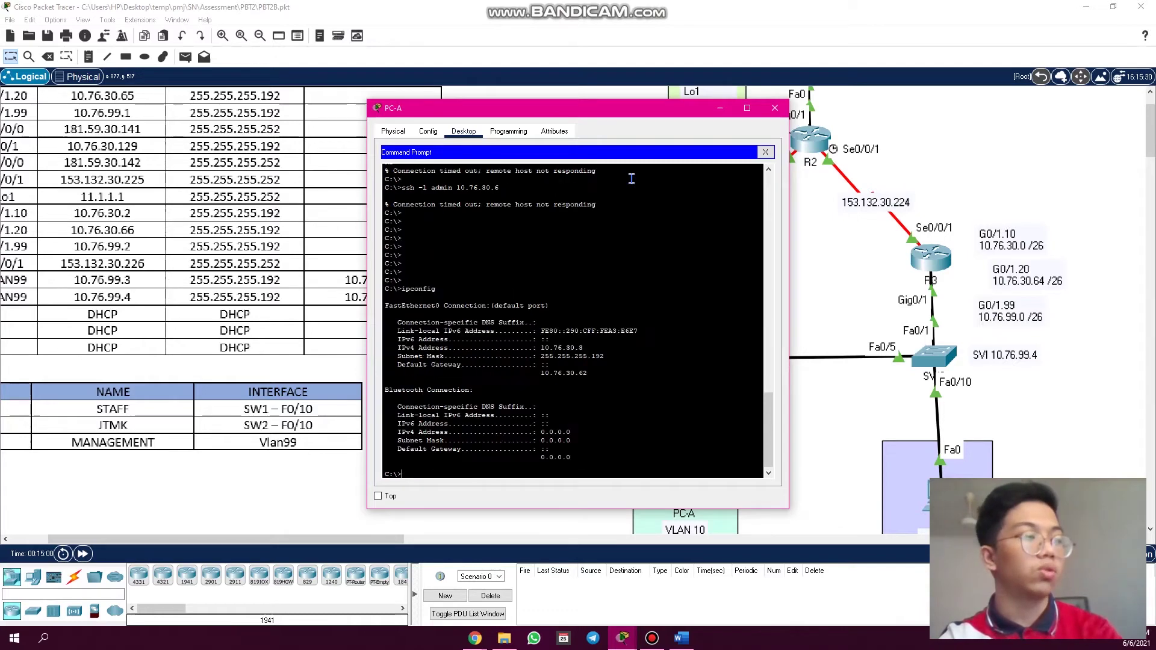
key("Return")
key("Return")
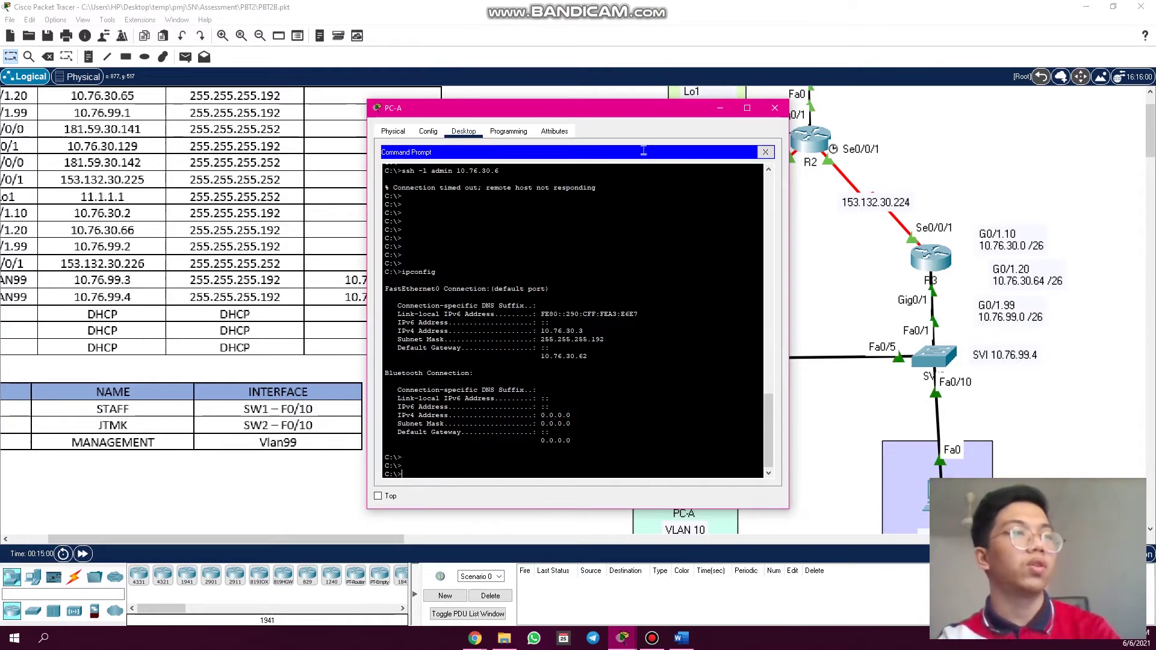
left_click_drag(648, 112, 887, 110)
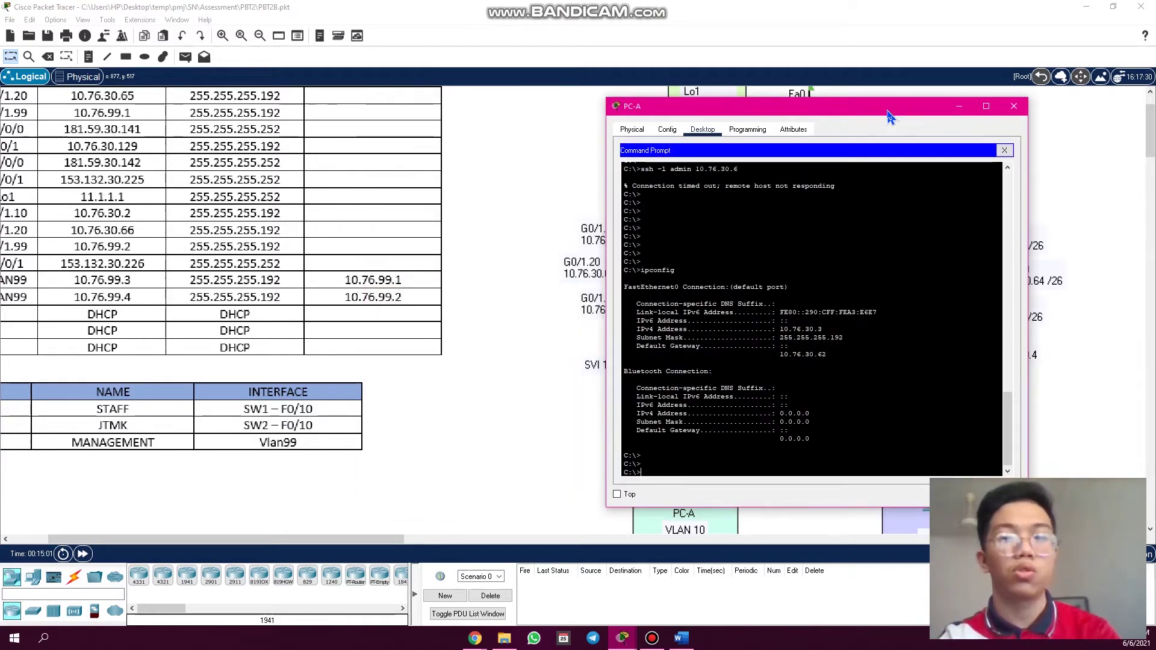
scroll(771, 365, "down", 1)
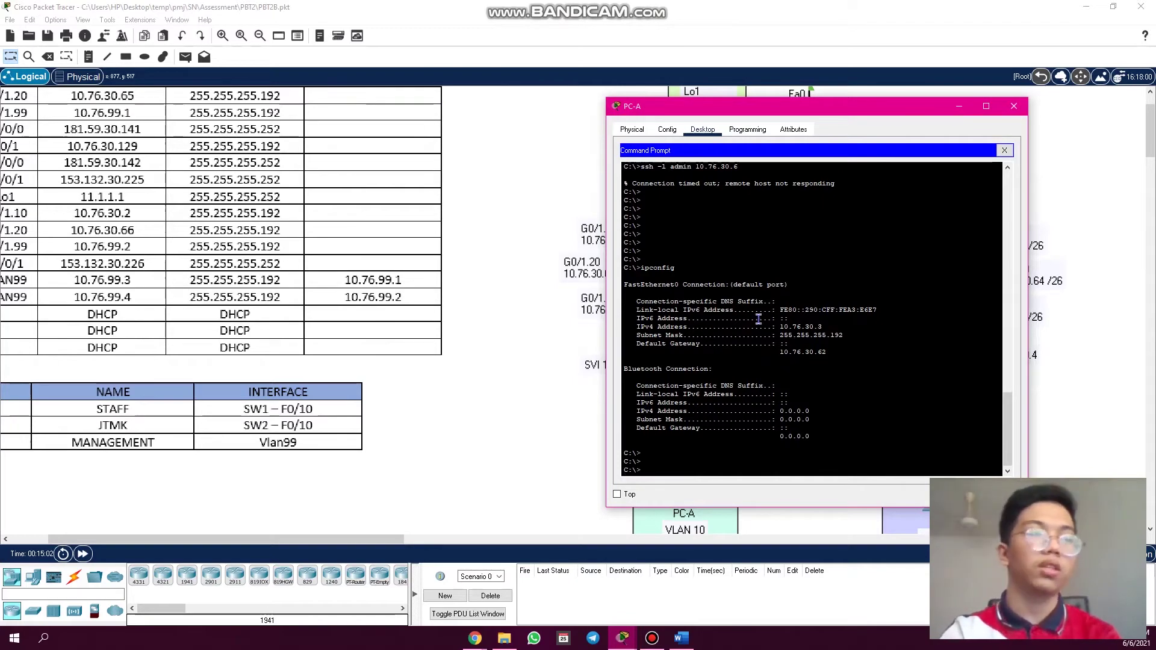
left_click_drag(817, 116, 853, 341)
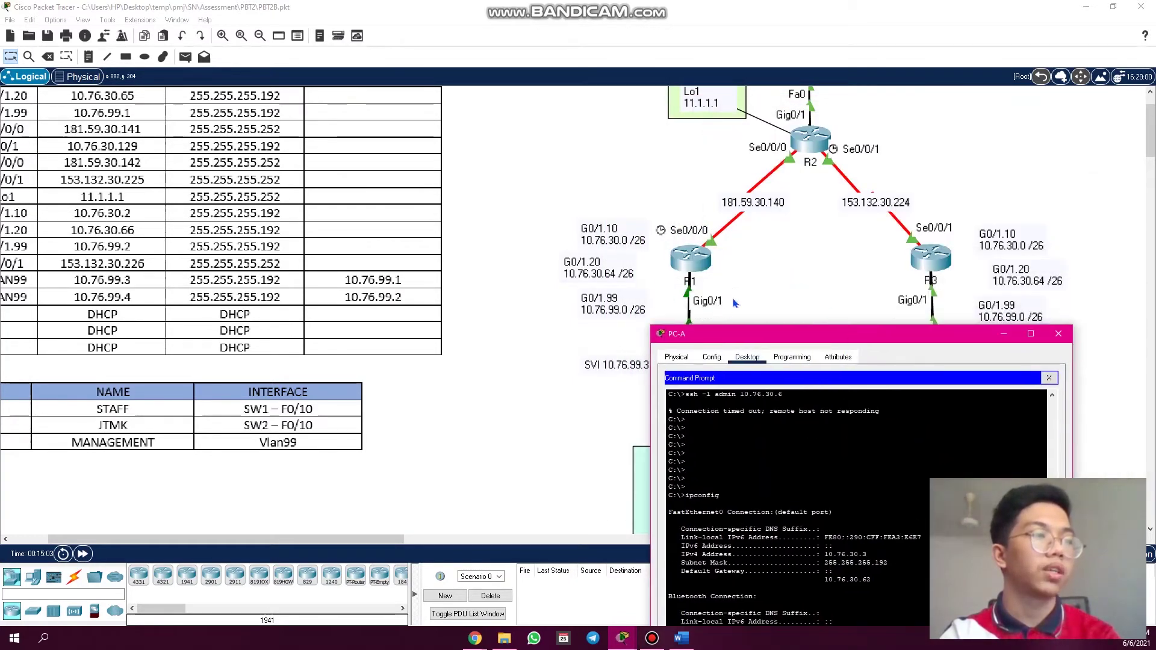
left_click_drag(806, 326, 757, 157)
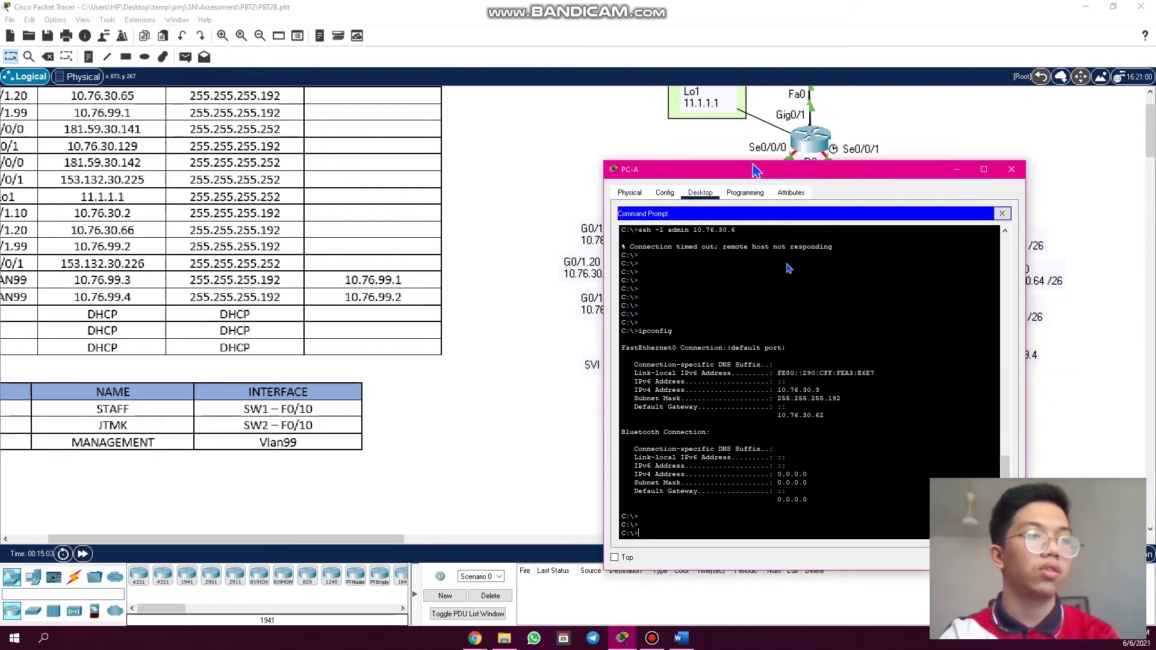
- Ping the gateway 10.76.30.1 from PC-A, getting 4 of 4 replies with 0% loss
left_click_drag(831, 410, 772, 410)
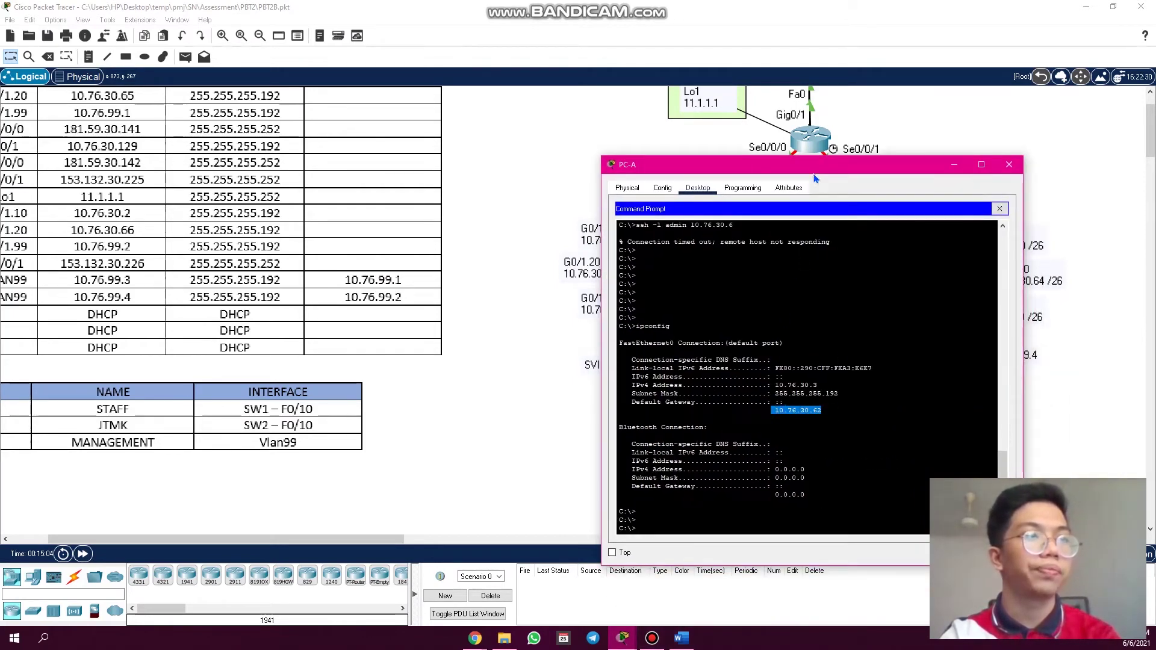
left_click_drag(817, 167, 809, 105)
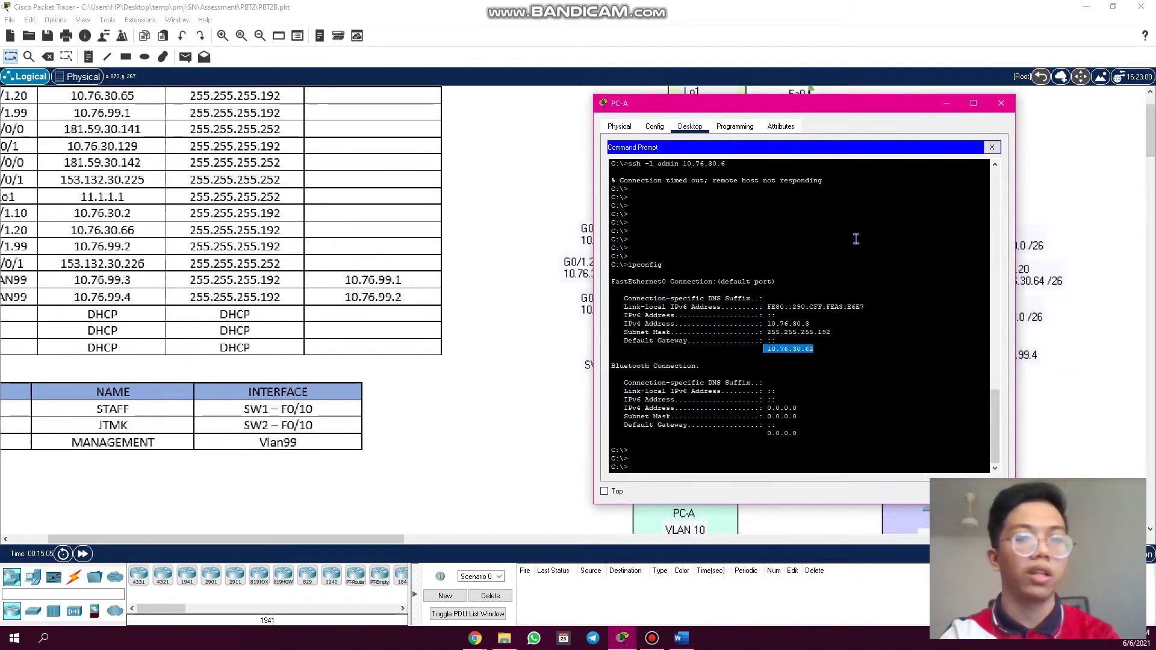
left_click(793, 459)
type("ping 10.76.30.")
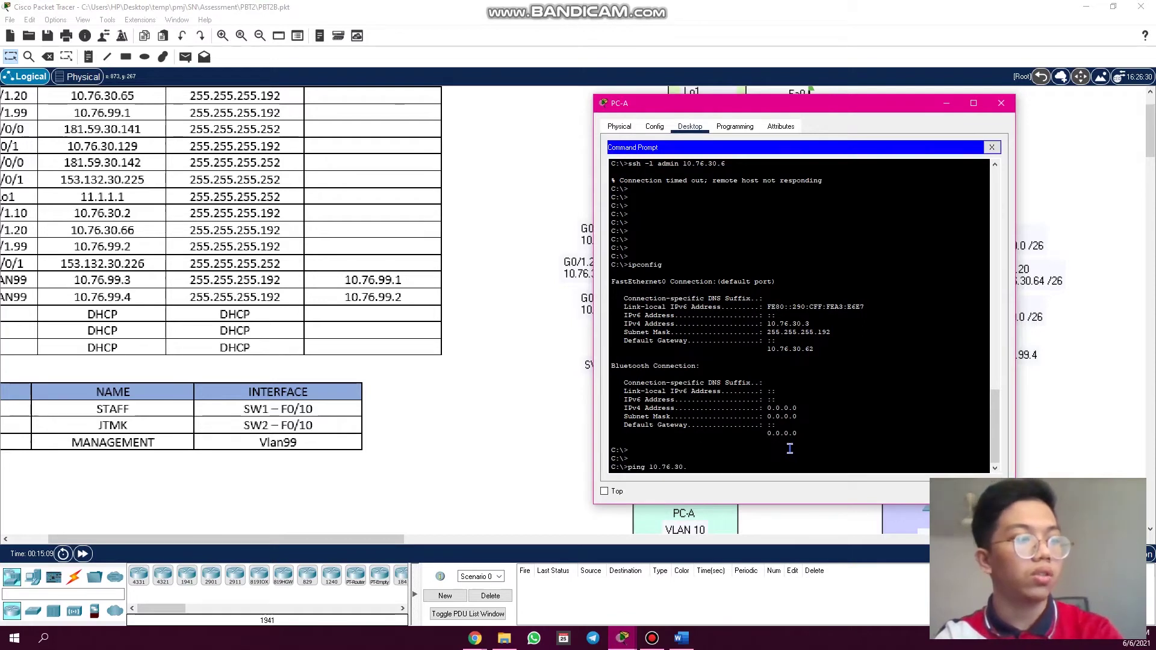
type("1")
key("Return")
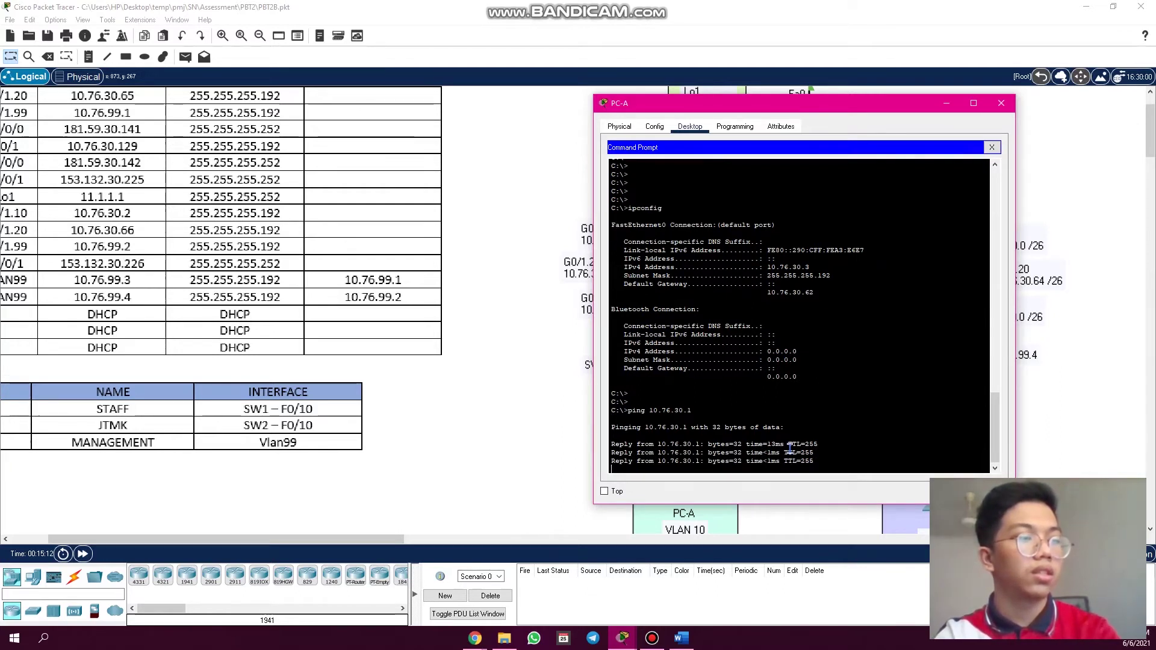
key("Return")
key("Return")
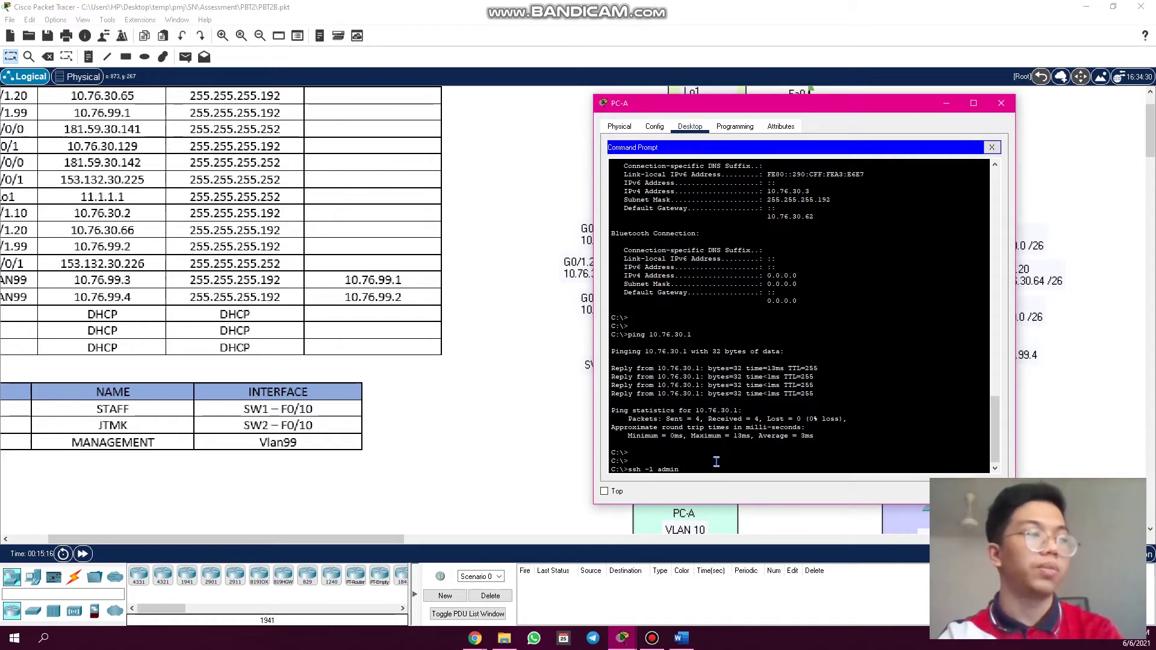
left_click(374, 464)
- Bring PC-A's command prompt back to the front, moved left clear of the topology
left_click_drag(390, 538, 353, 538)
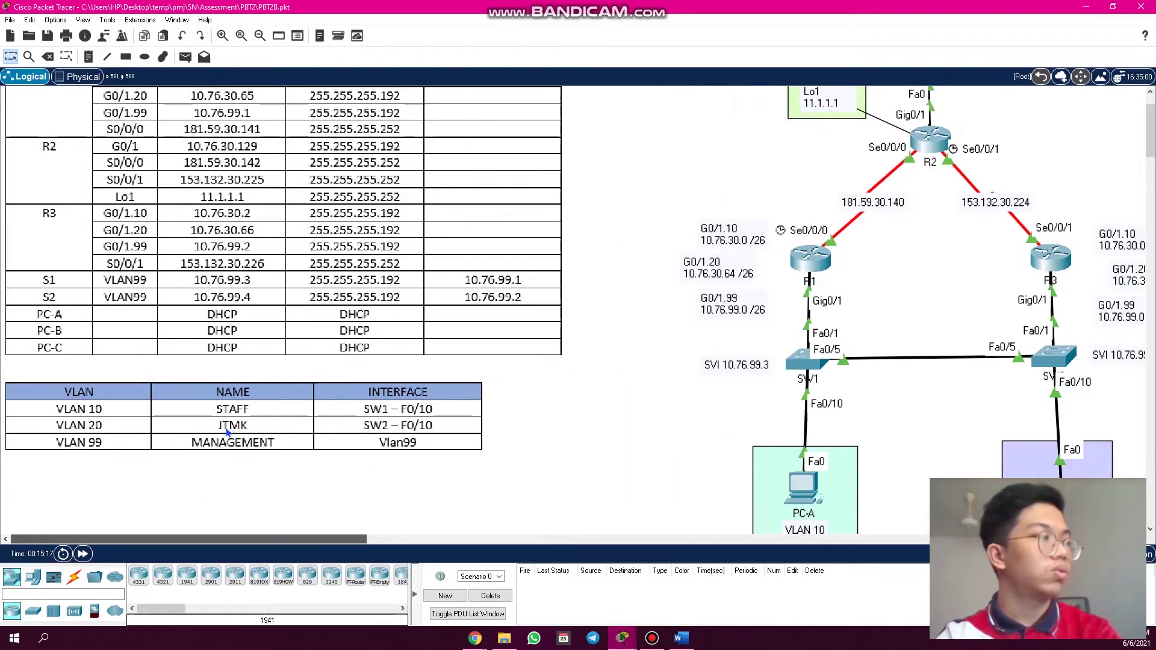
scroll(227, 431, "up", 3)
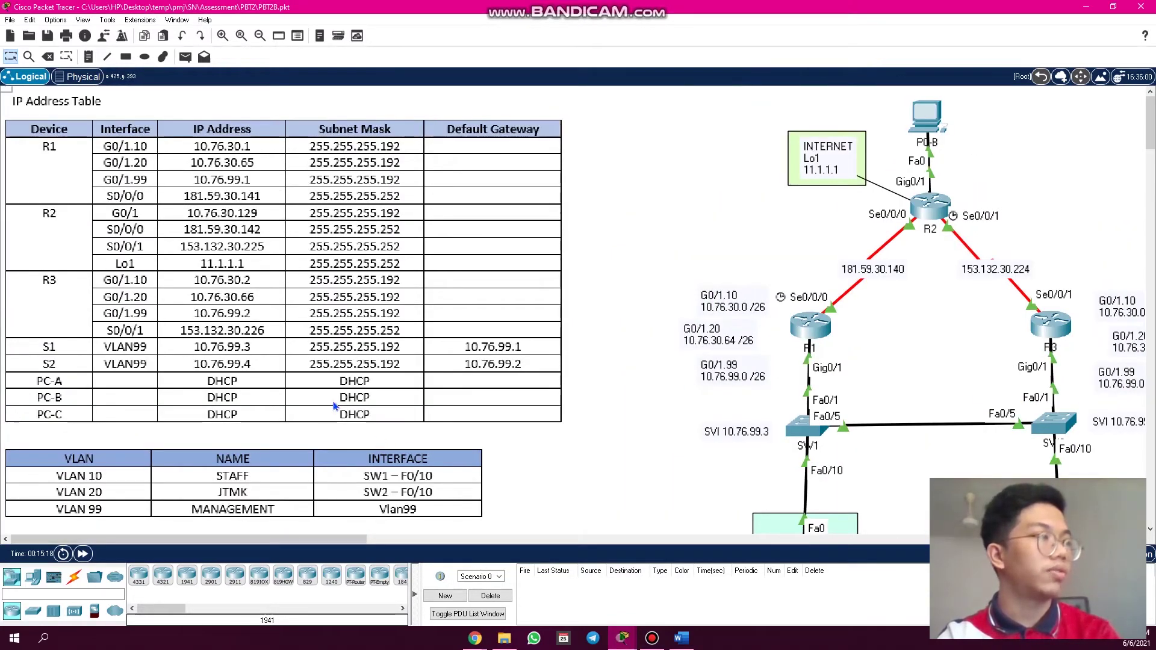
scroll(335, 407, "up", 1)
scroll(422, 482, "left", 1)
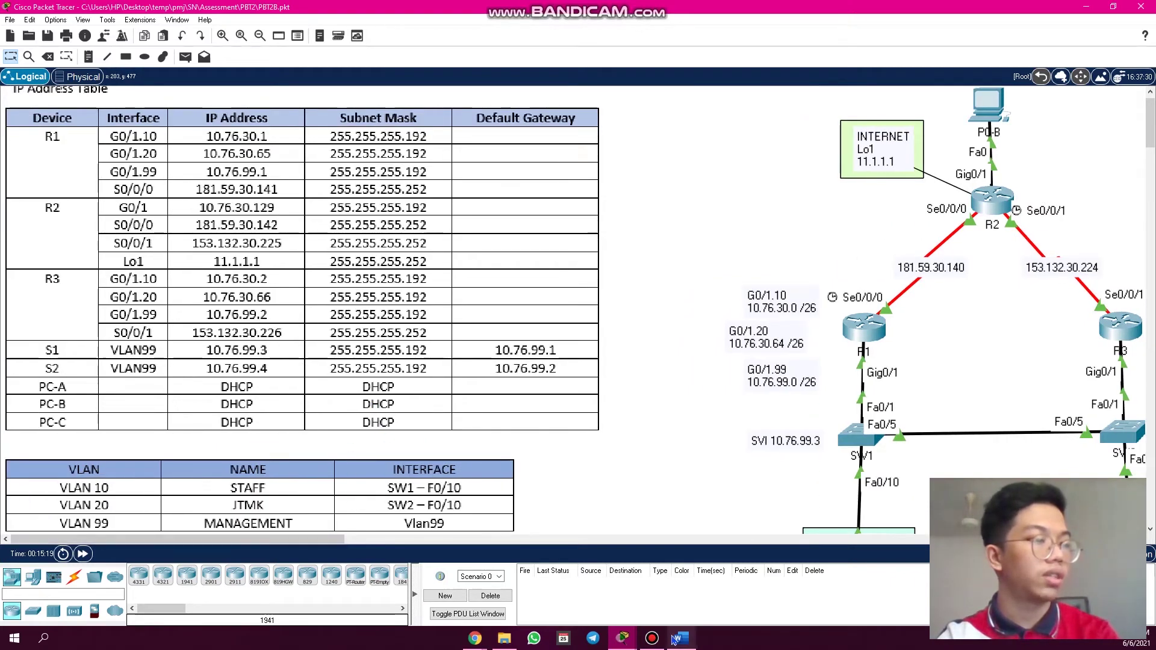
mouse_move(622, 639)
left_click(687, 582)
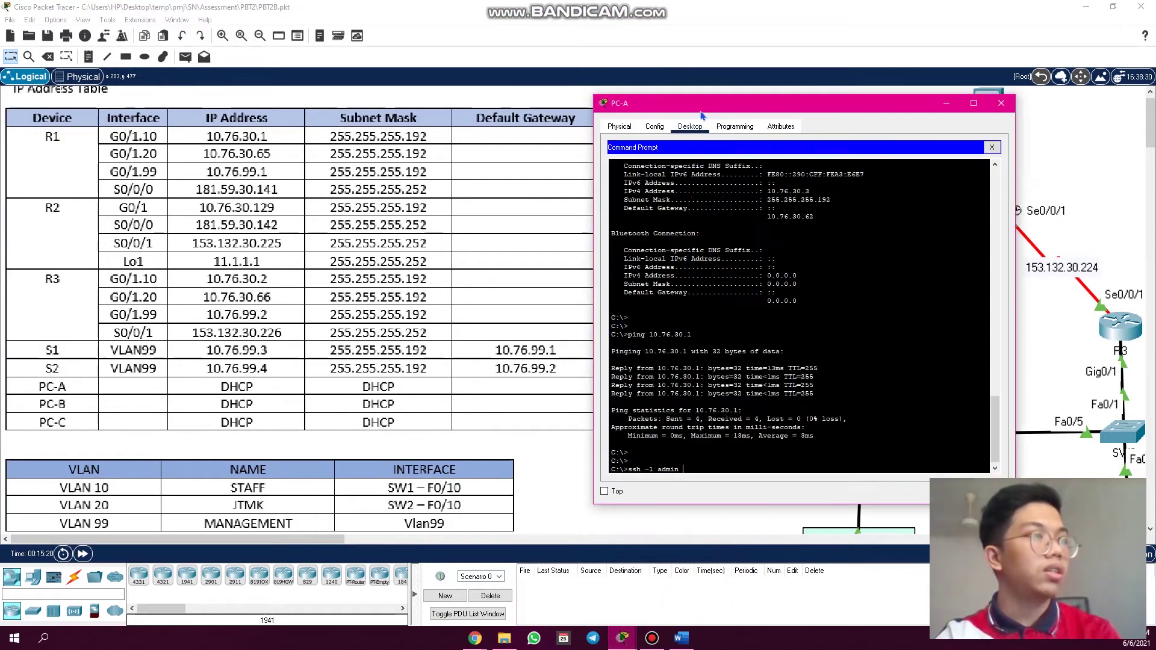
left_click_drag(701, 112, 407, 106)
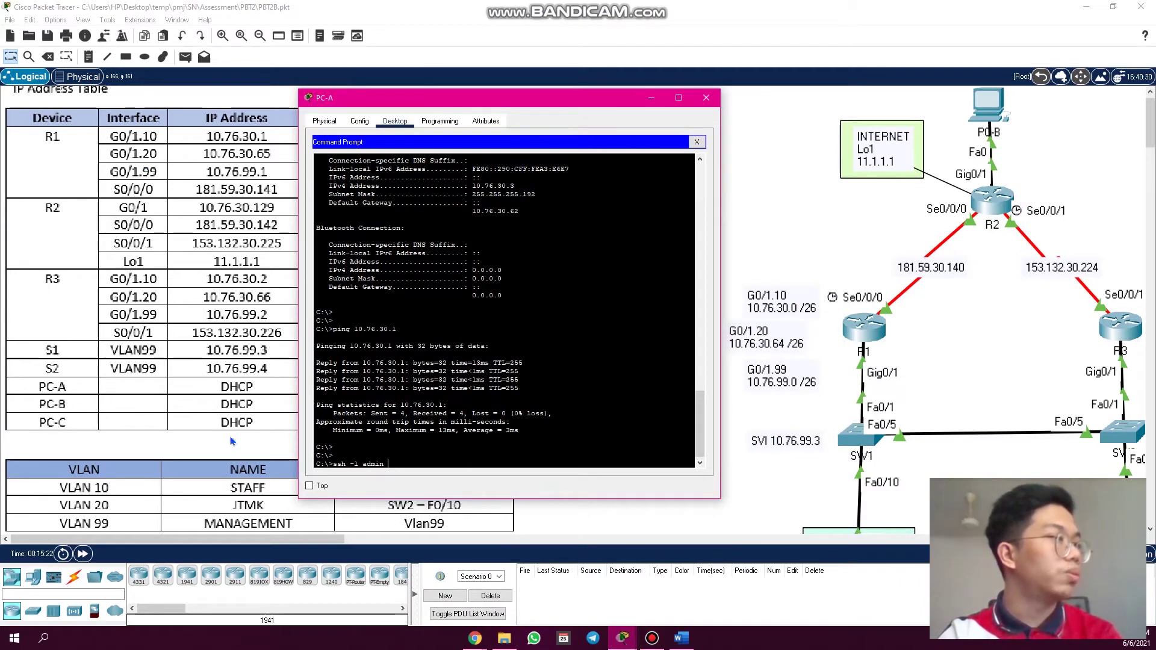
scroll(549, 338, "down", 1)
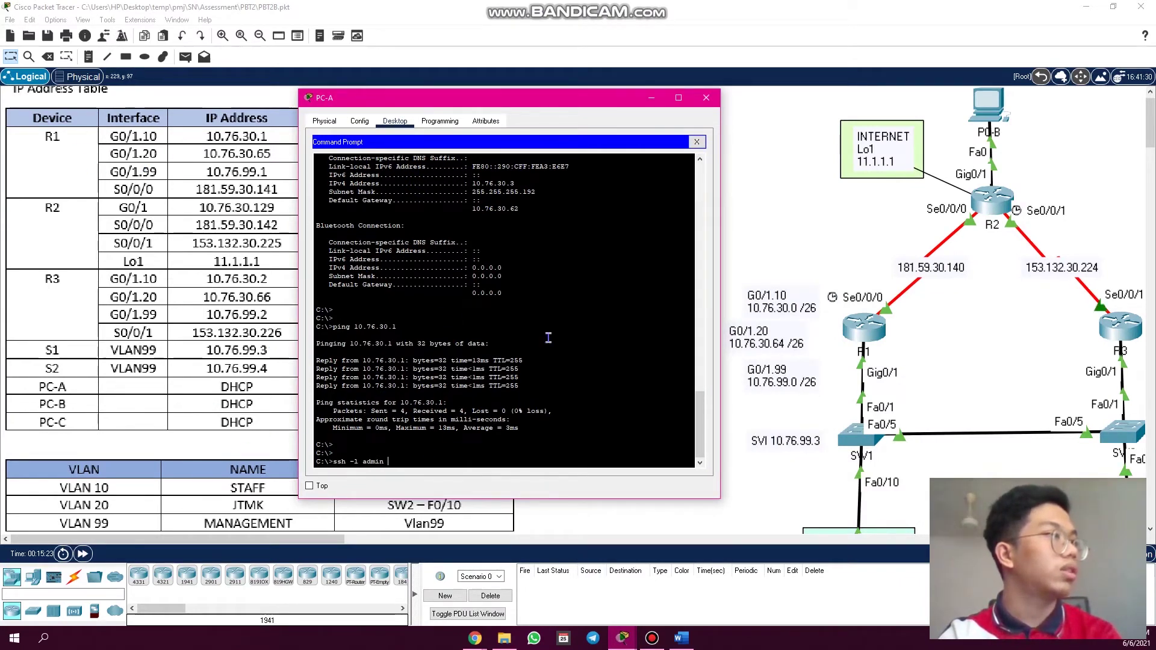
- Log into R1 at 10.76.30.1 over SSH as admin, then exit the session
type("10")
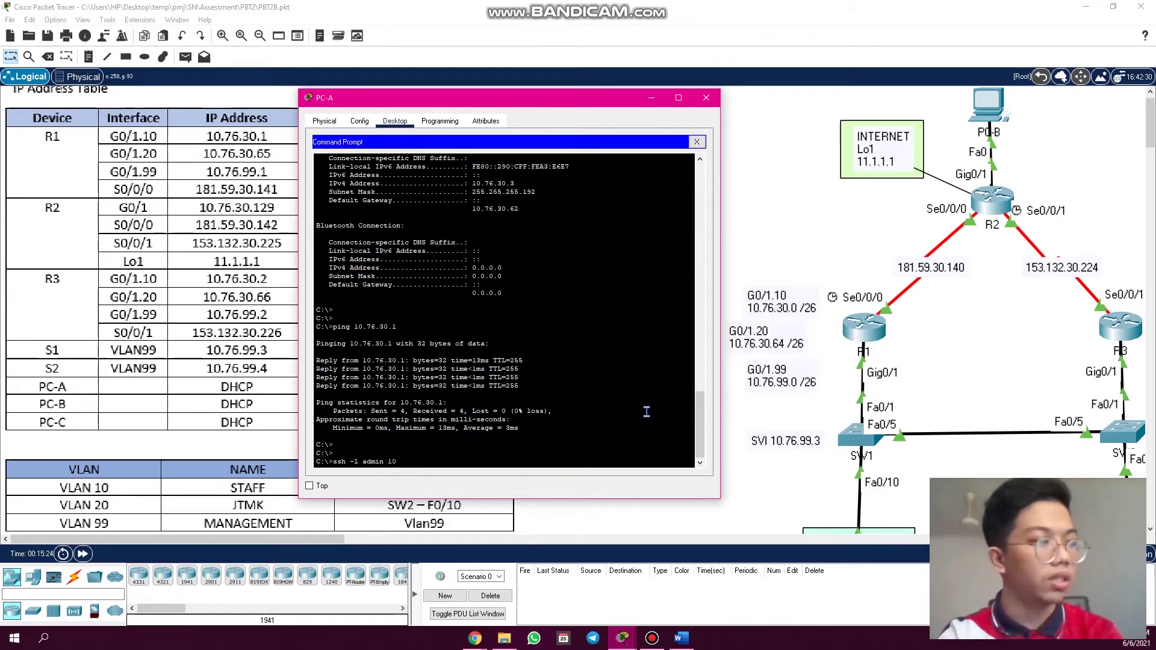
type(".76")
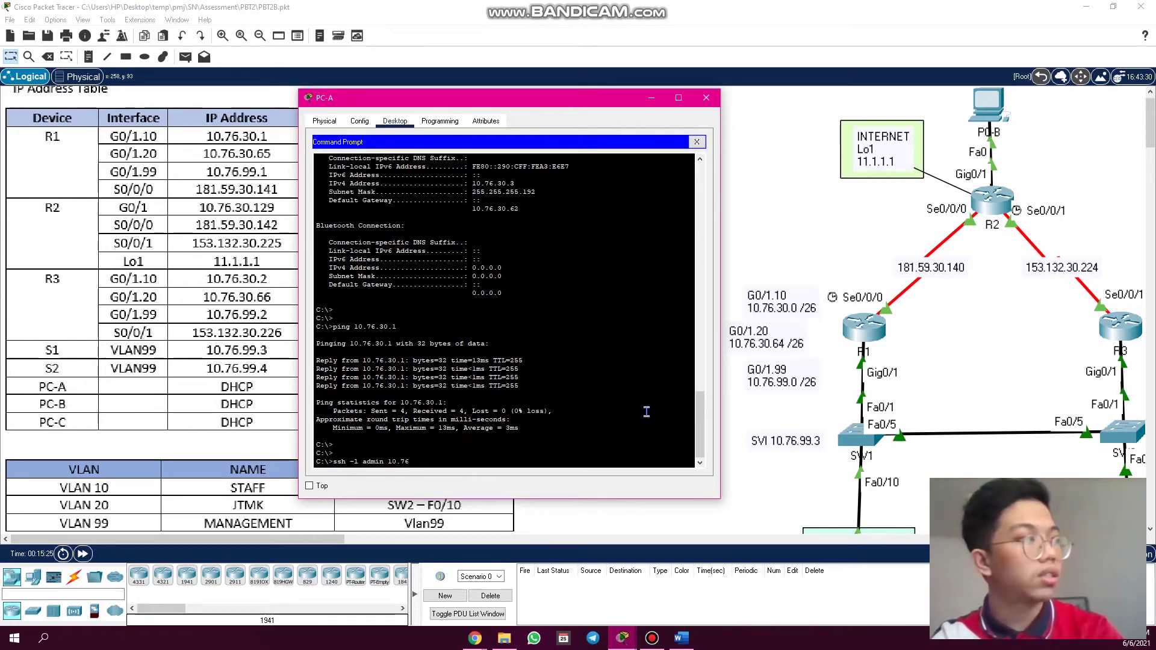
type(".3")
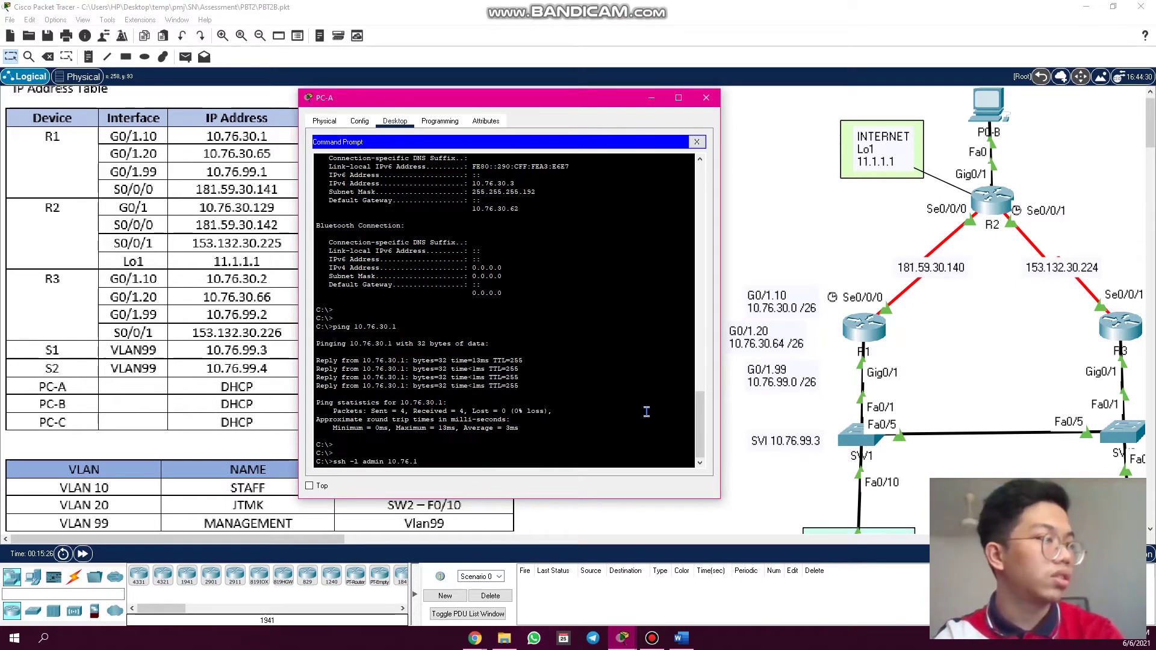
type("0.1")
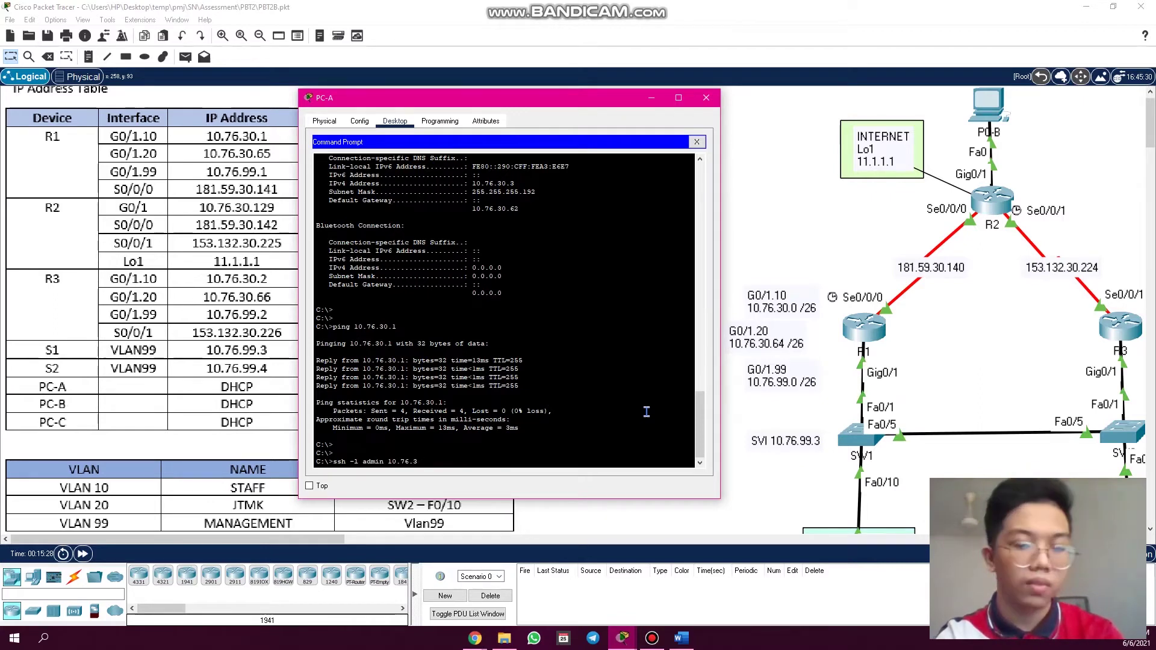
key("Return")
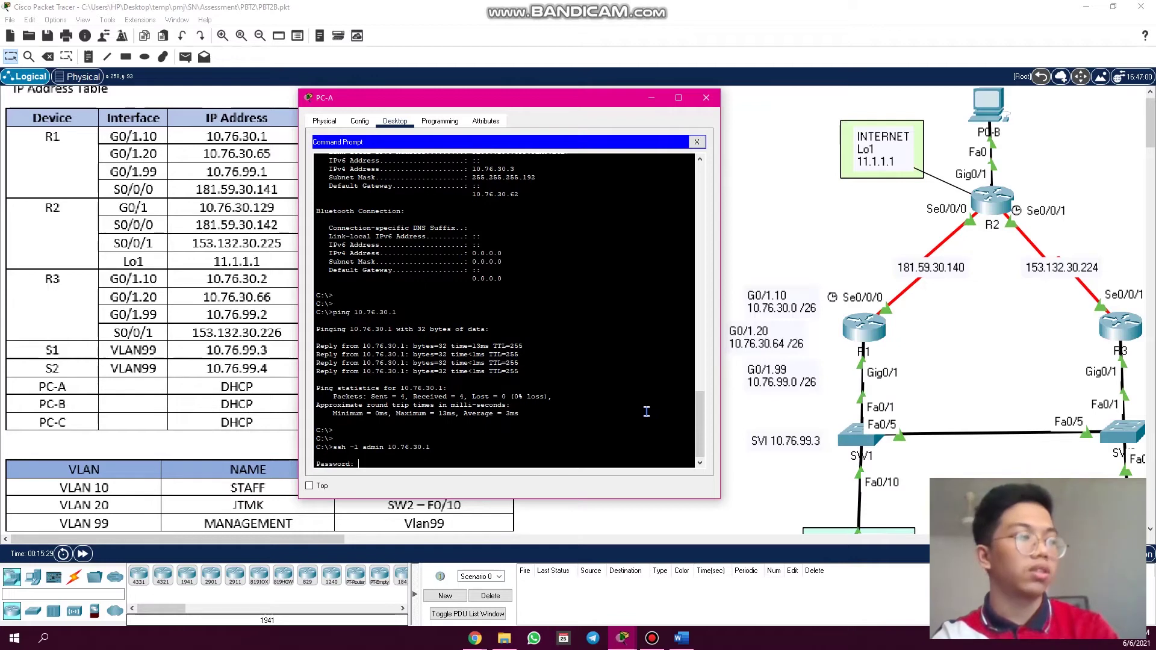
key("Return")
key("Return")
key("Return")
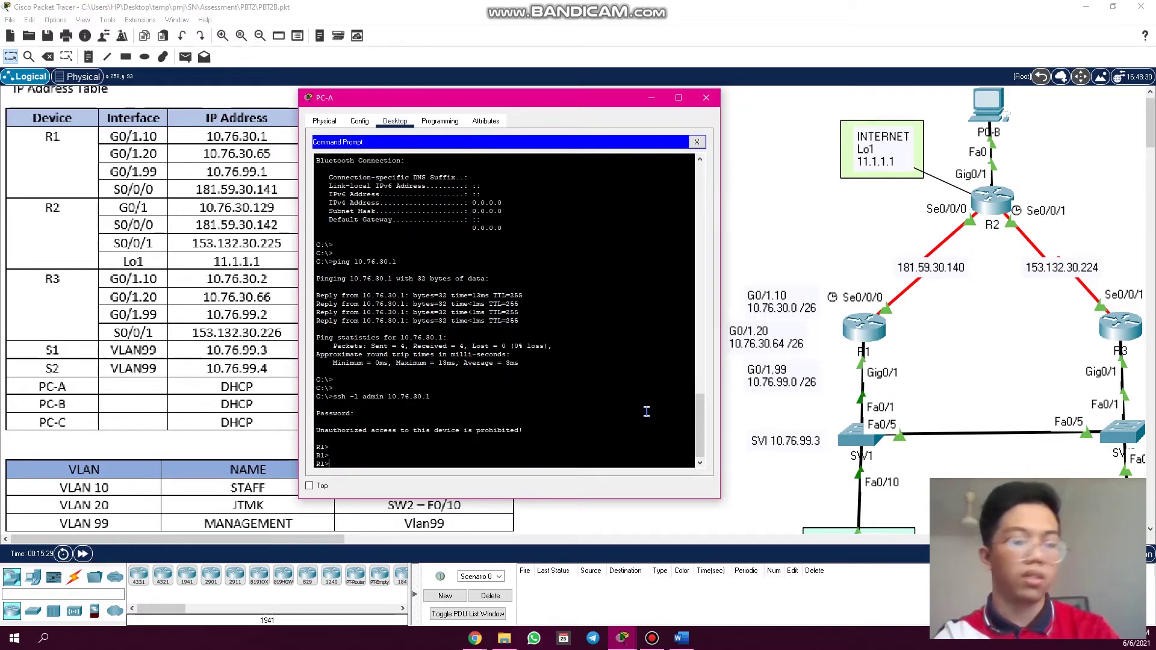
type("exit")
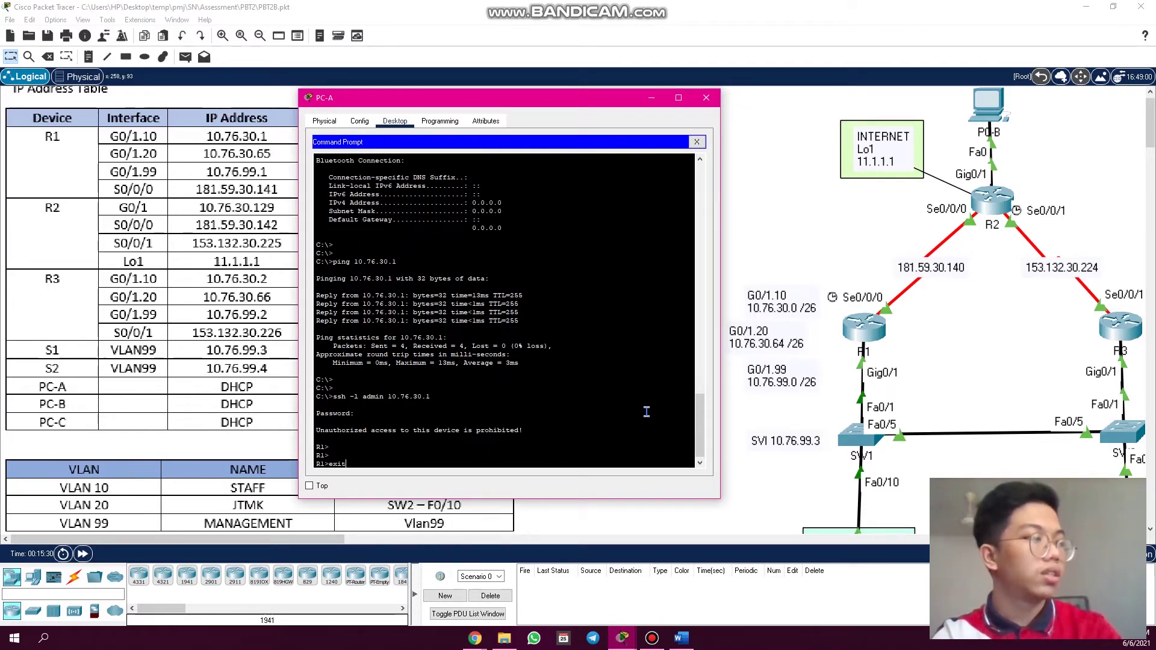
key("Return")
type("sh")
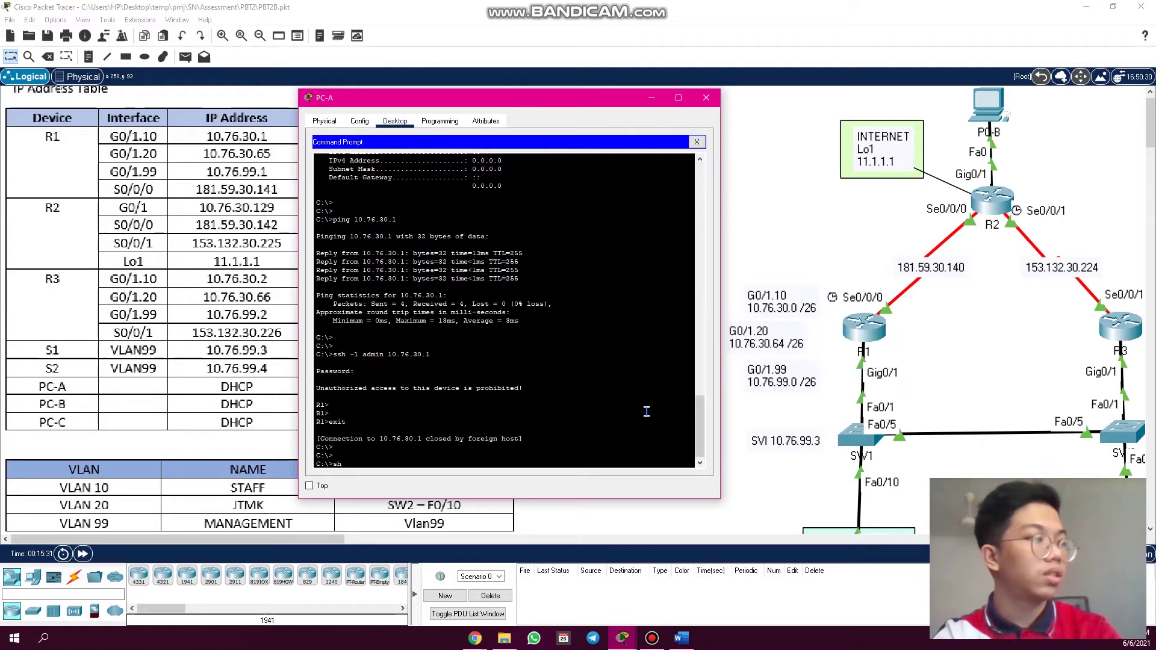
type("h -l admi")
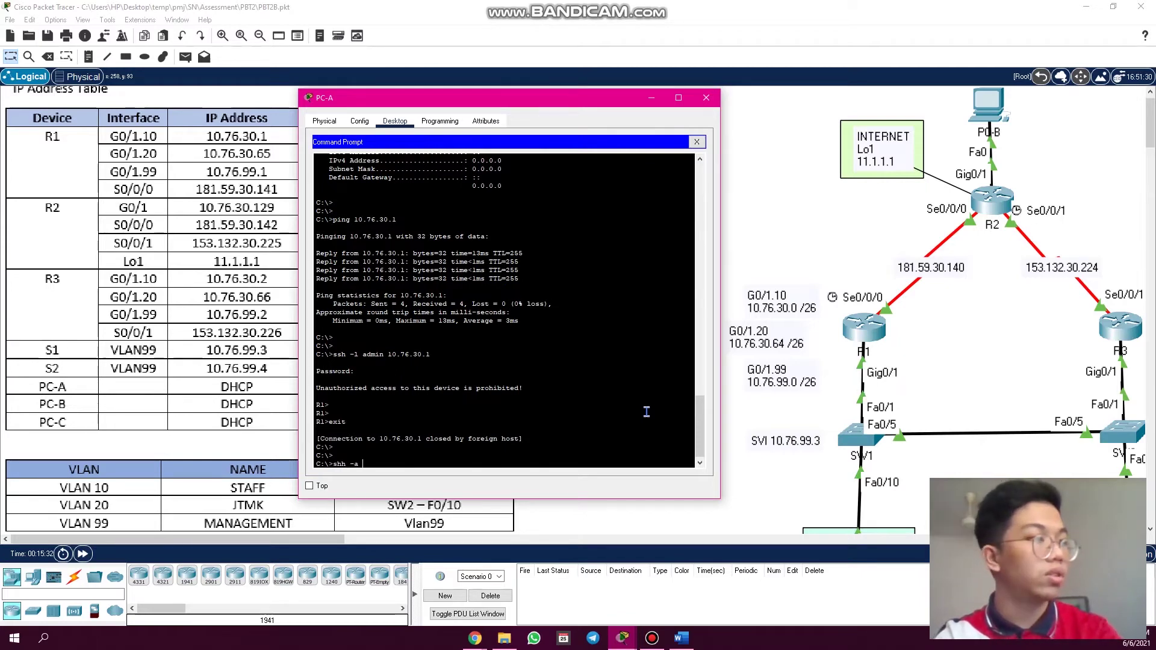
type("n 10.")
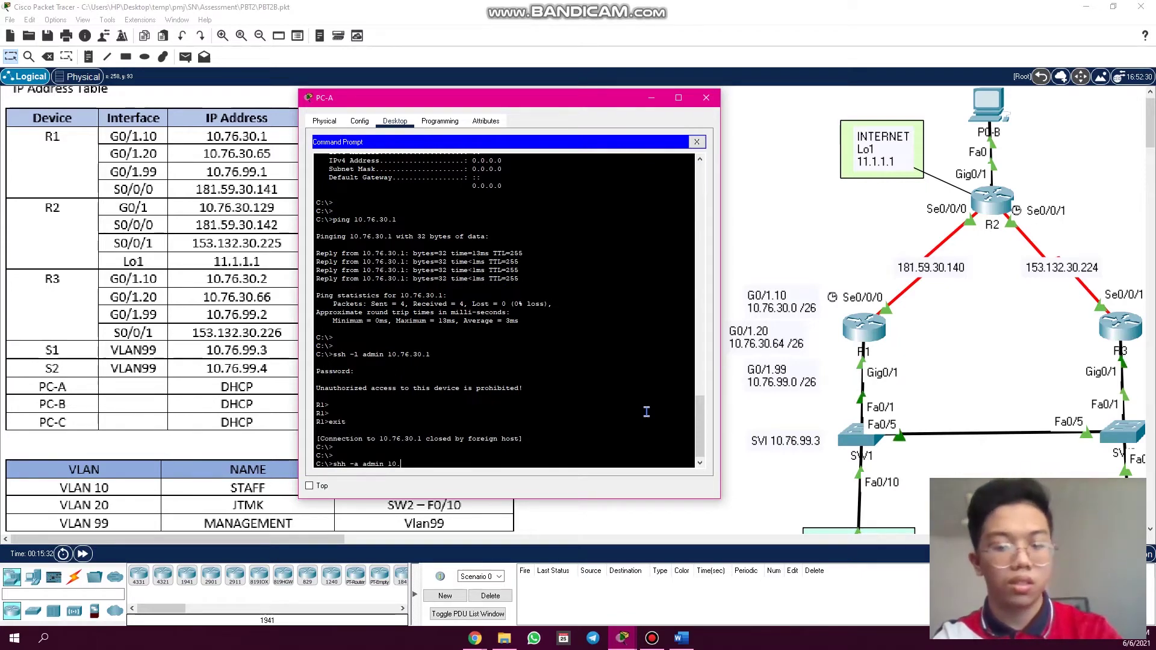
type("76.30")
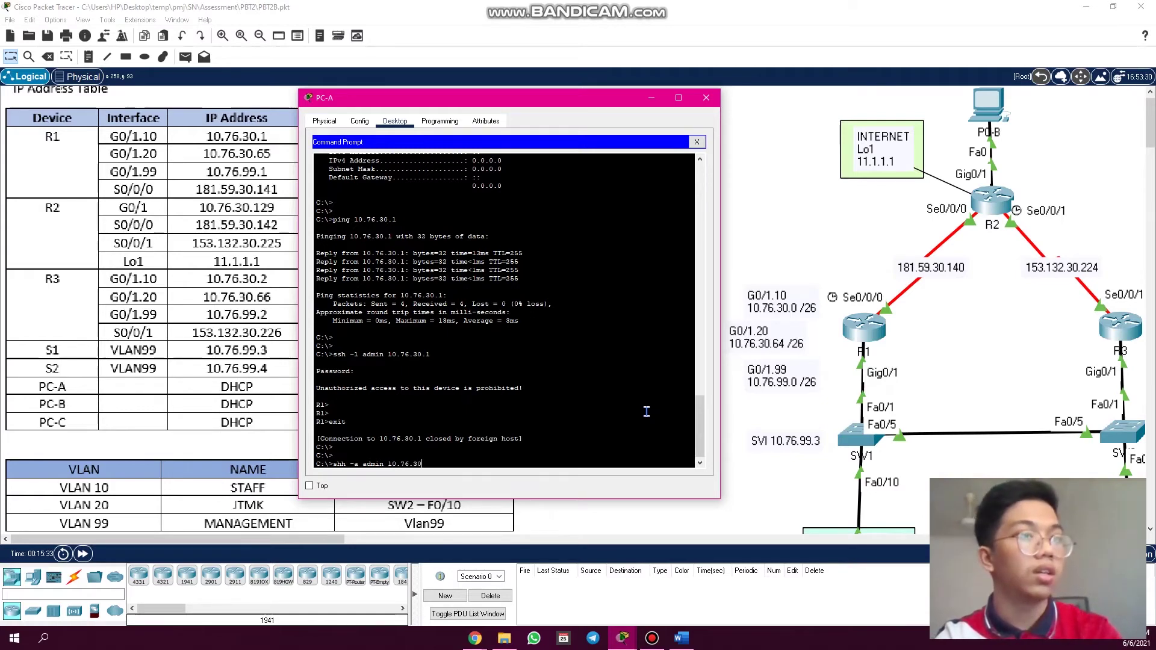
type(".")
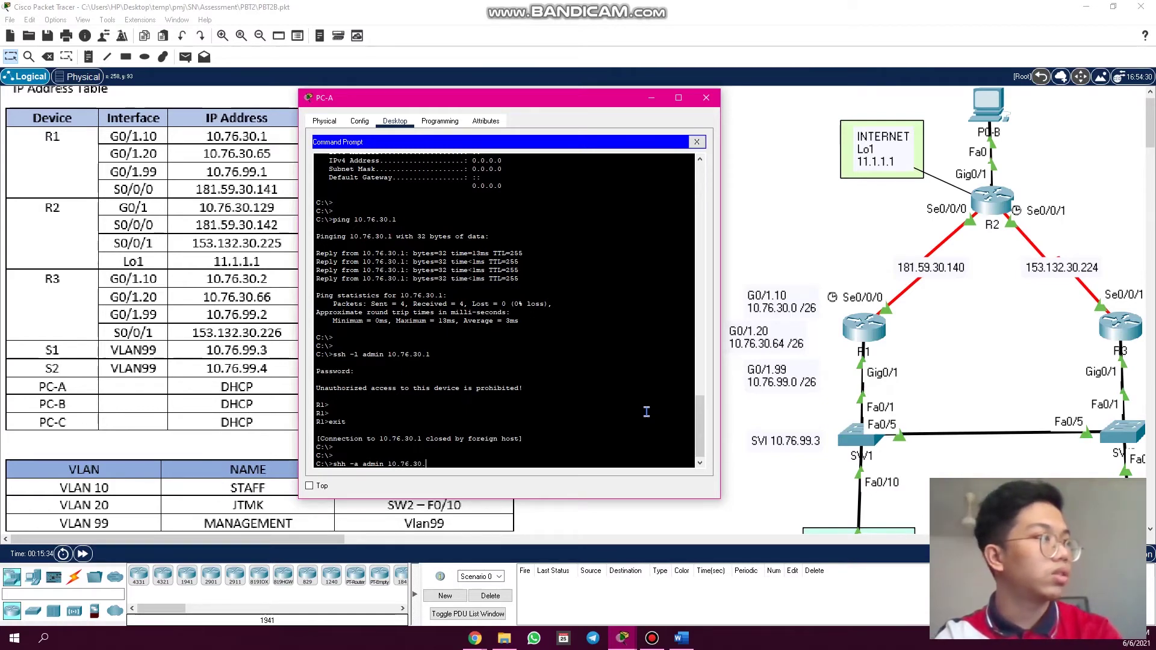
type("129")
- Correct the typo and SSH as admin into R2 at 10.76.30.129, then exit
key("Return")
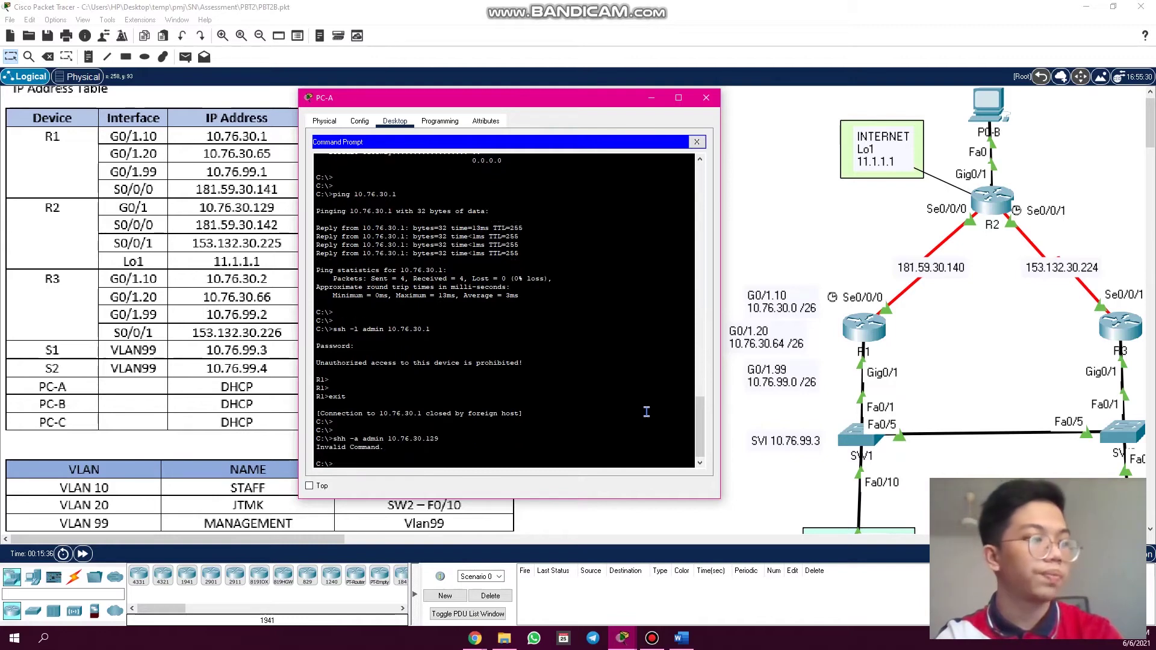
key("Up")
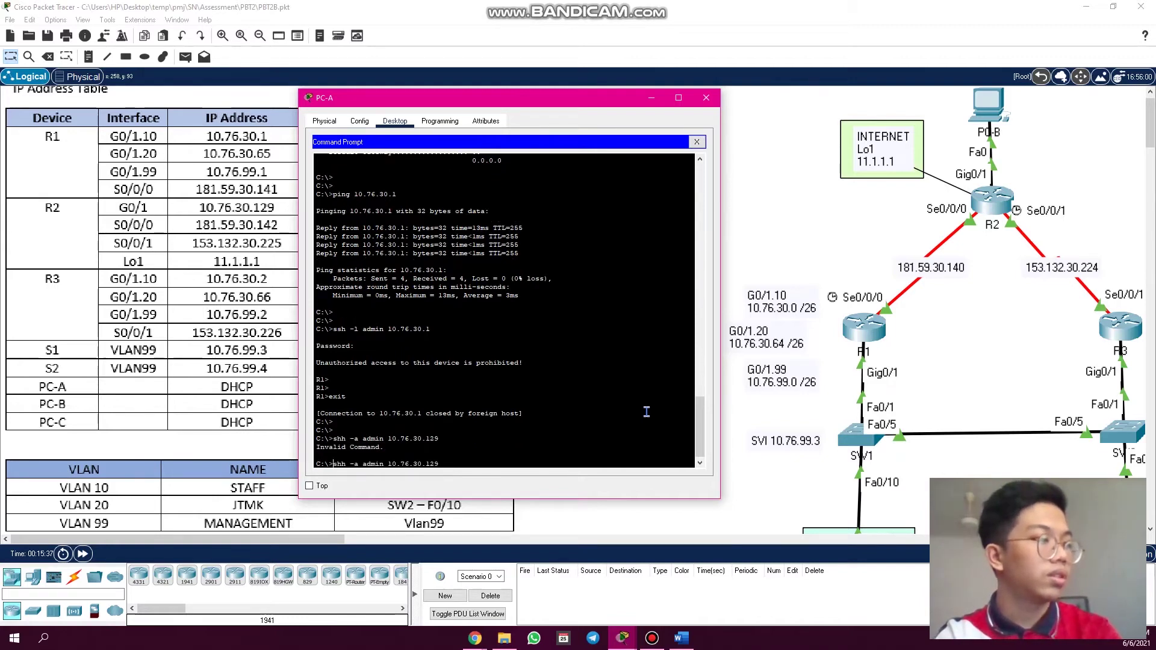
key("BackSpace")
type("l")
key("Return")
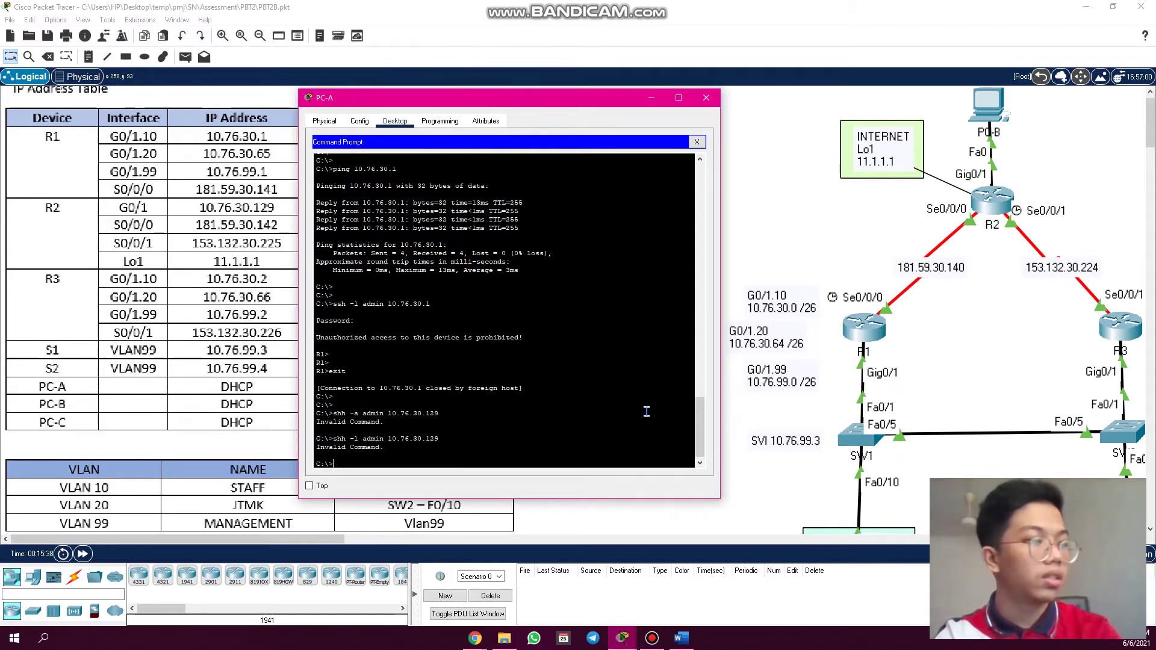
key("Up")
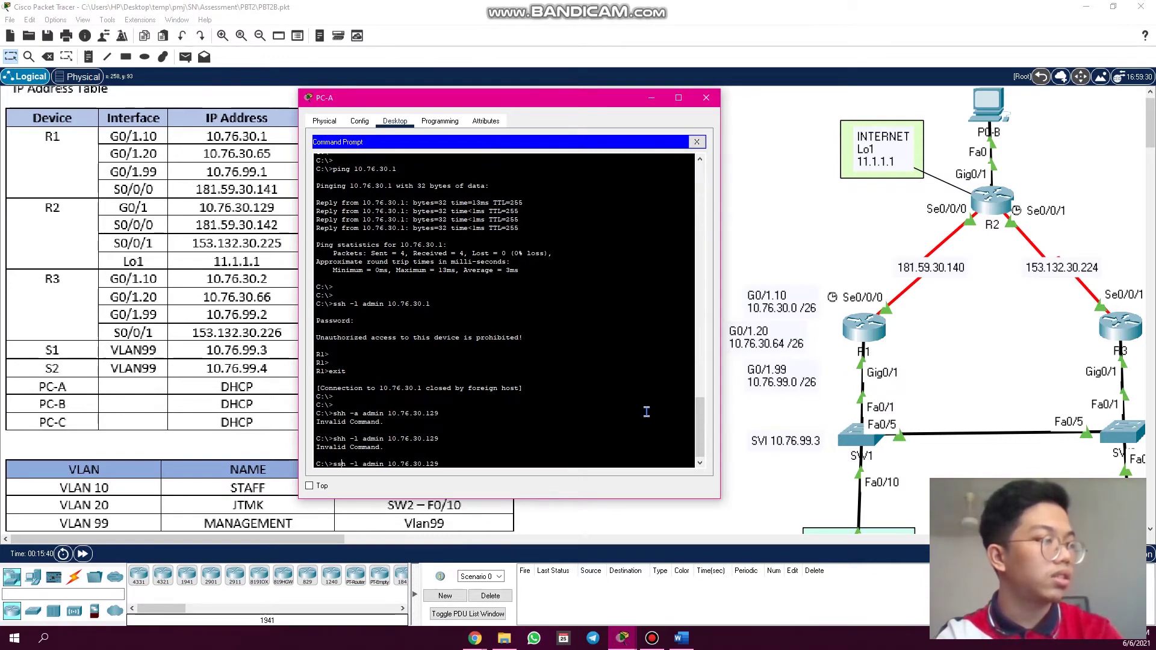
key("Return")
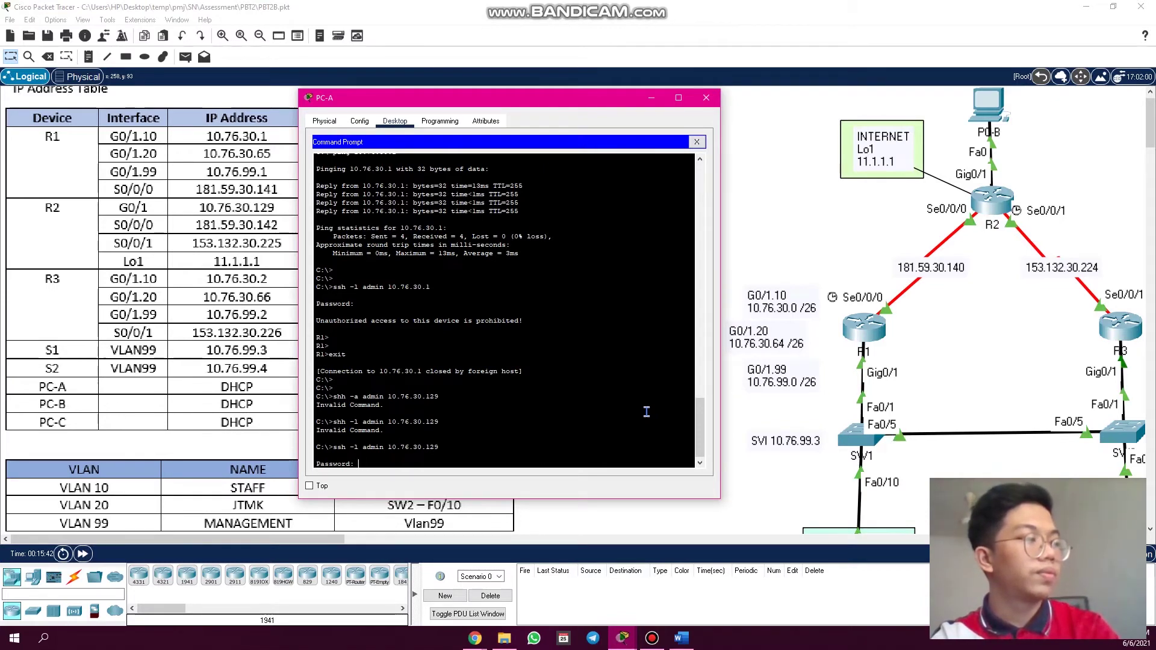
key("Return")
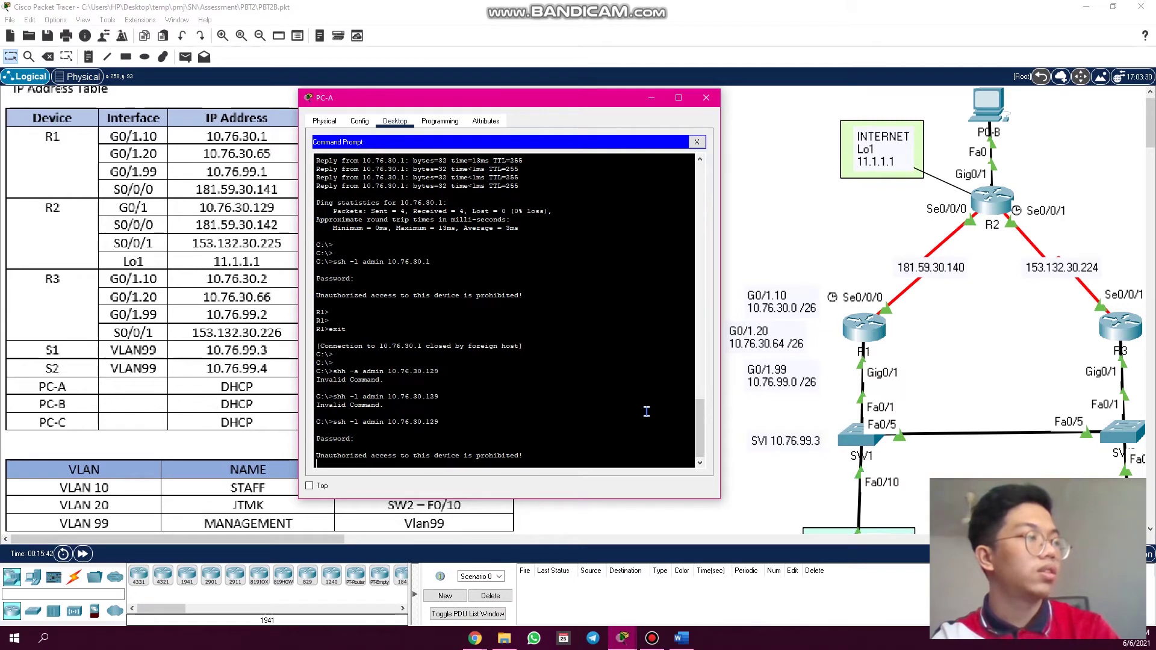
key("Return")
key("Return")
key("Return")
key("Return")
key("Return")
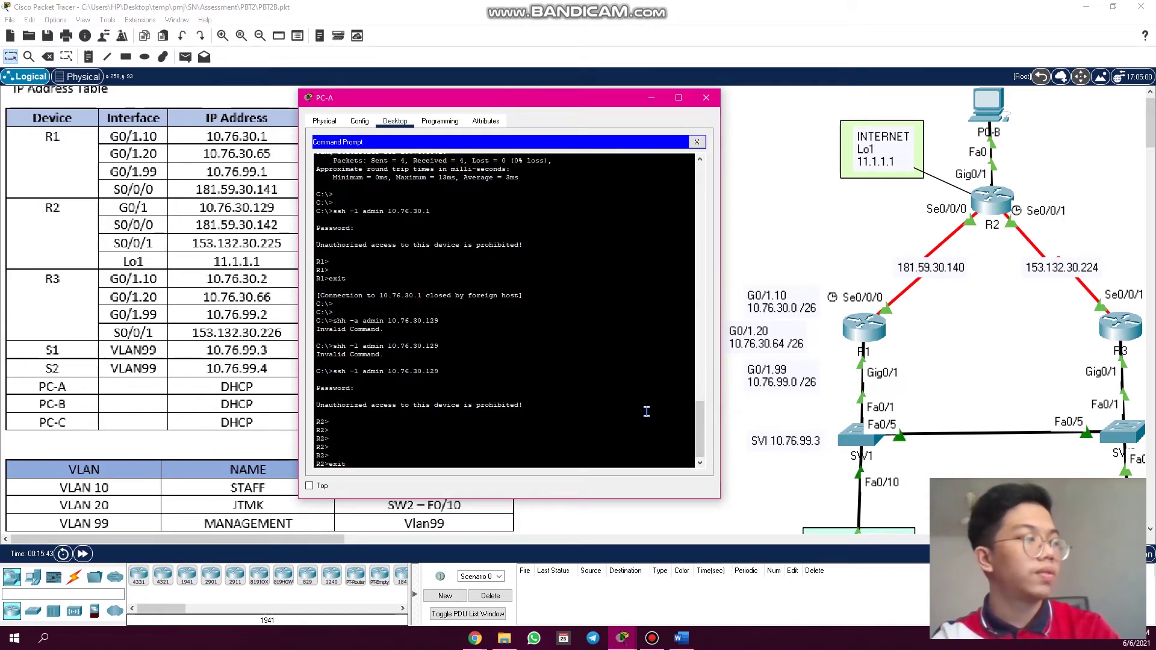
type("exit")
key("Return")
key("Return")
key("Return")
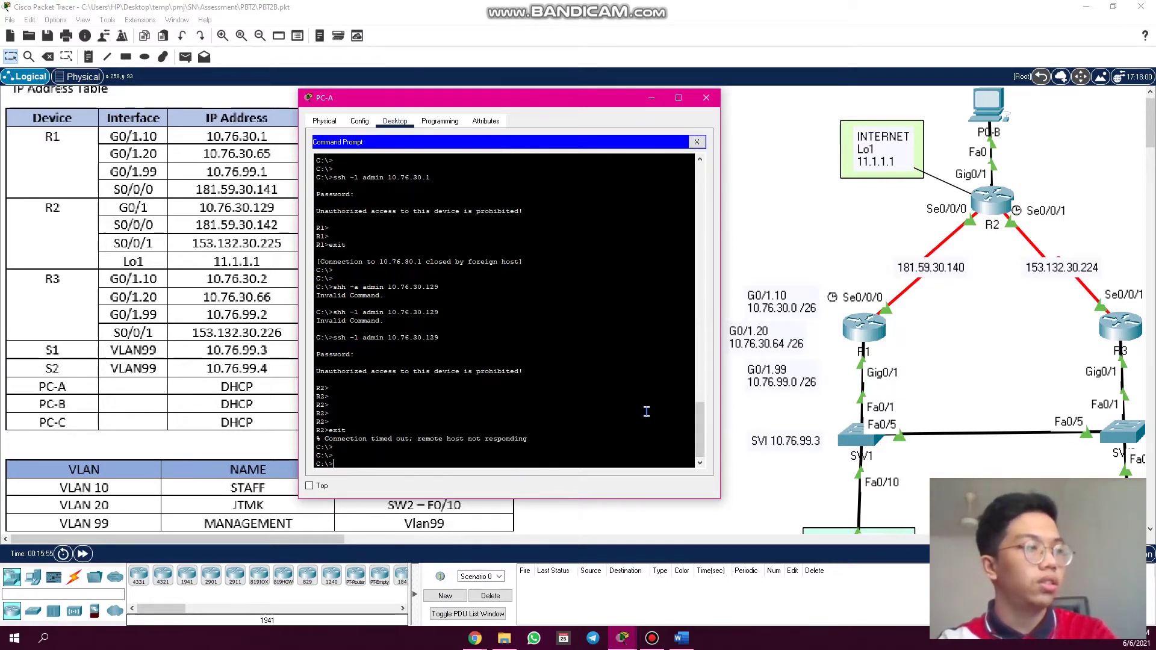
- SSH as admin into R3 at 10.76.30.2, log in, then exit
type("ssh -l ")
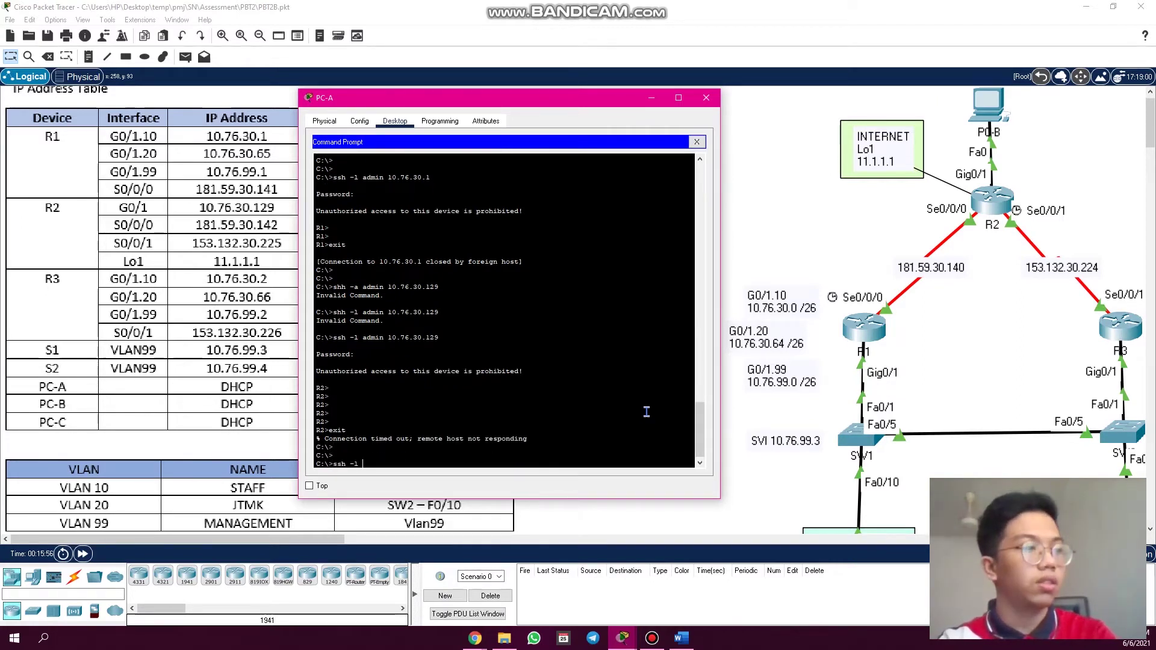
type("admin 10.")
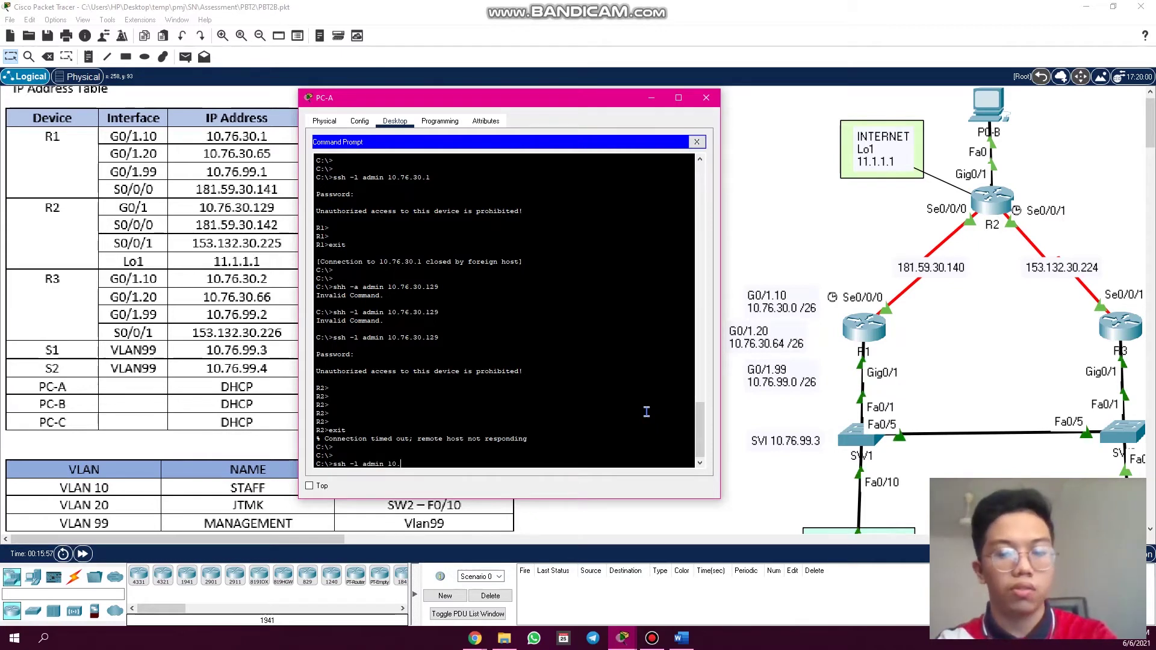
type("76.30")
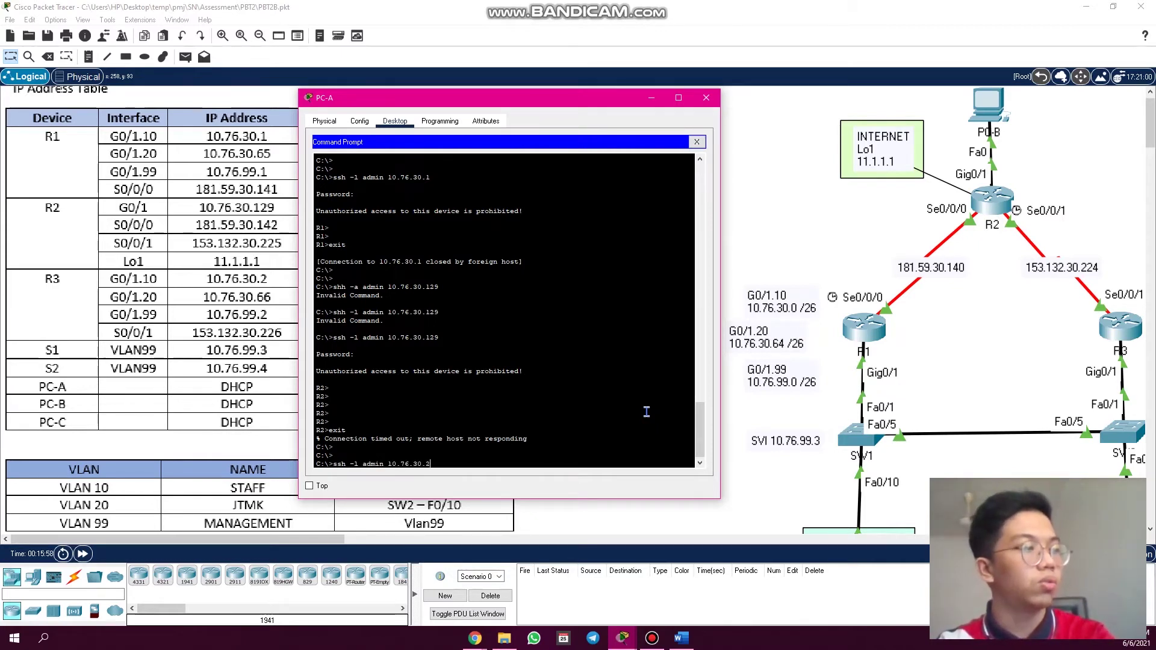
type(".2")
key("Return")
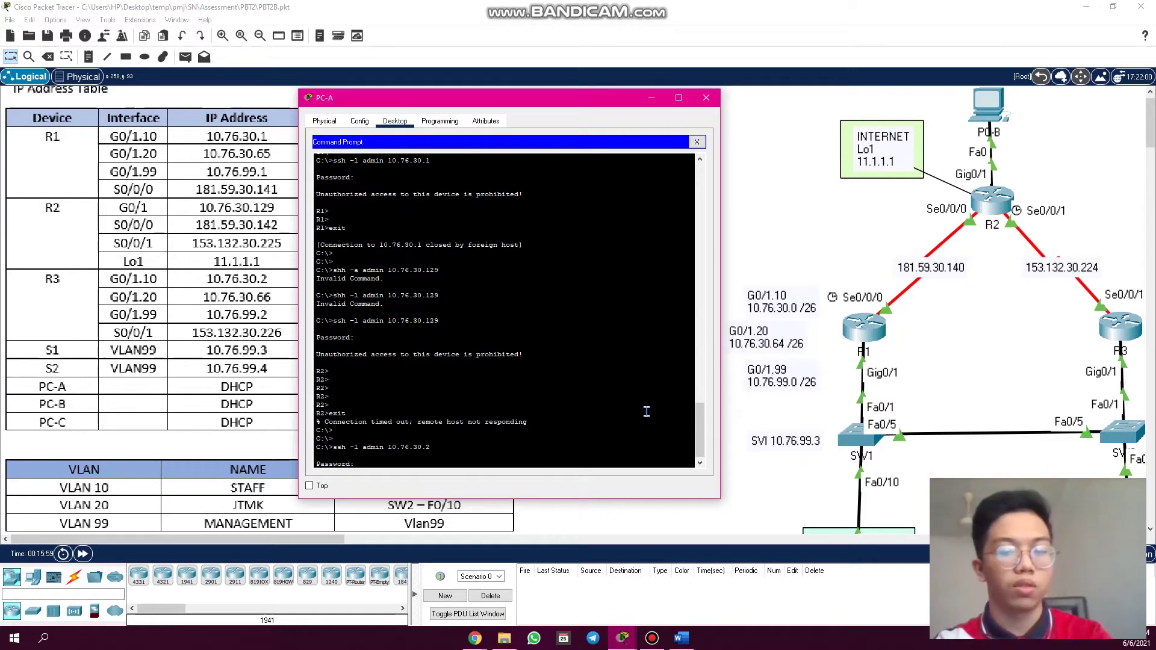
key("Return")
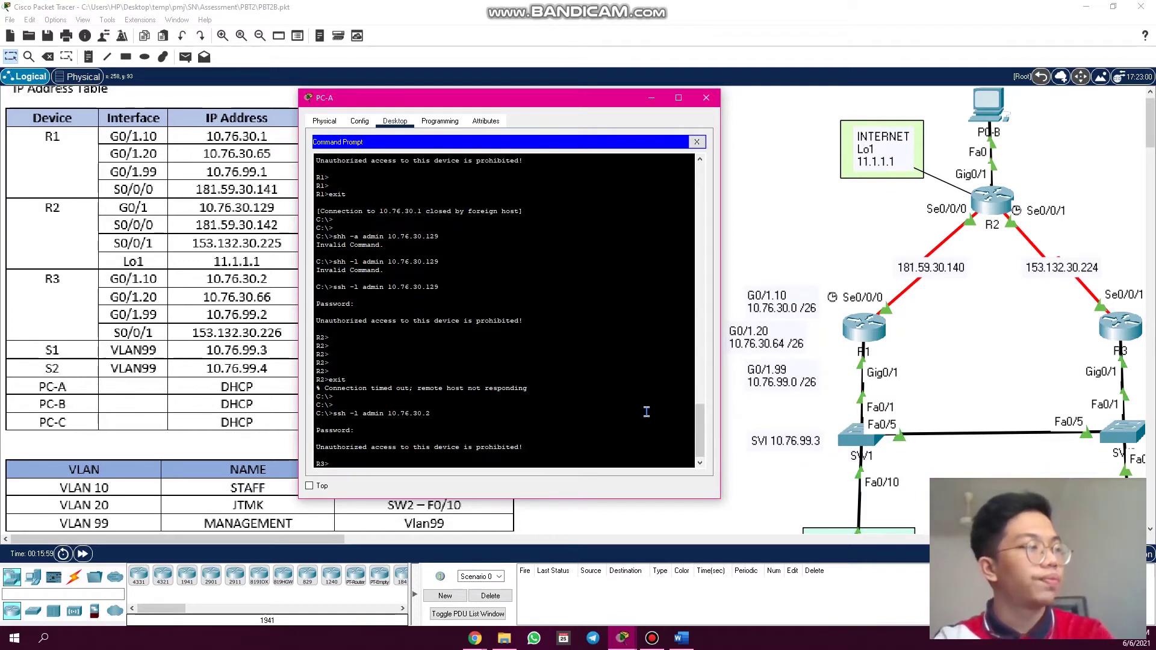
key("Return")
key("Return")
type("exit")
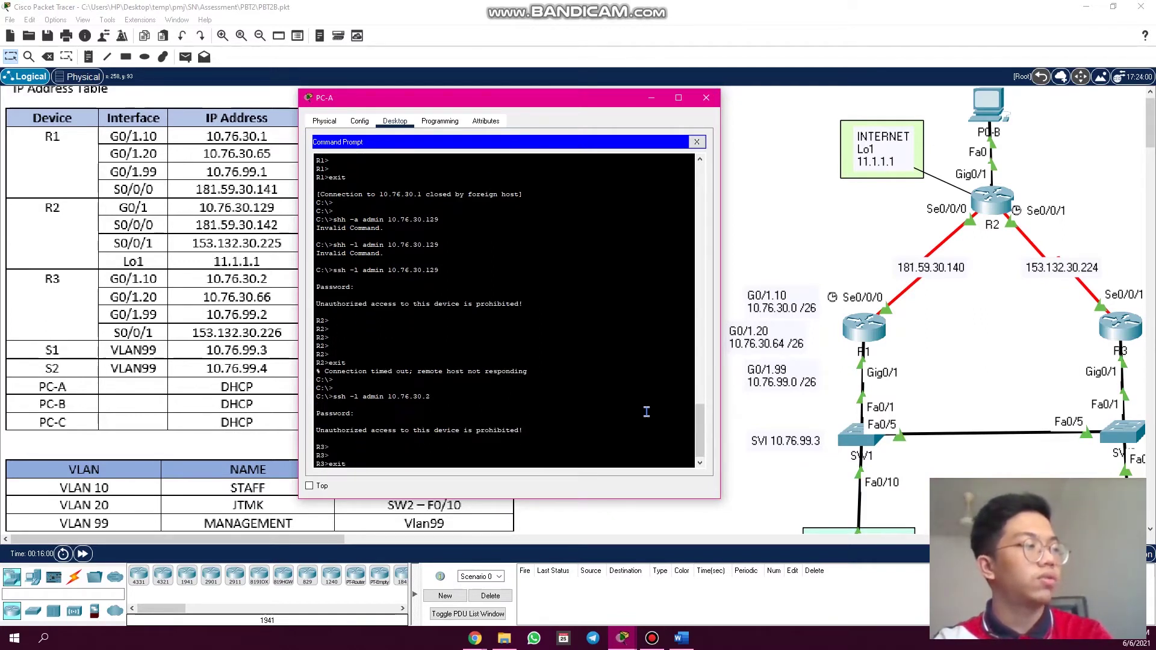
key("Return")
key("Return")
key("Return")
key("Return")
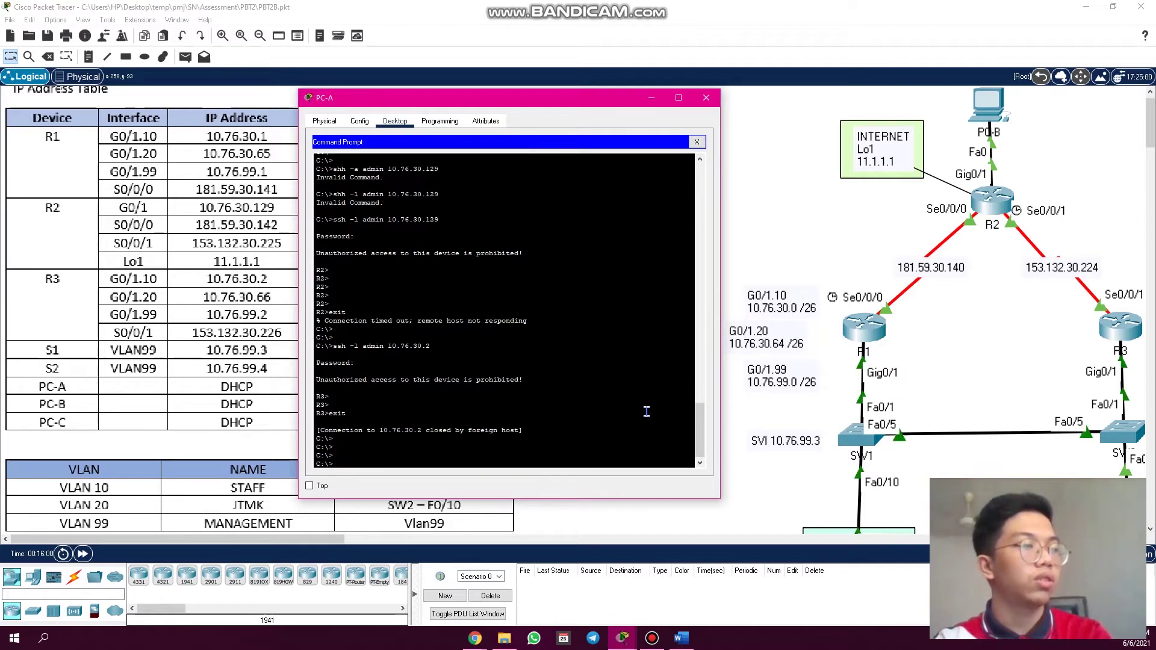
- SSH as admin into switch S1 at 10.76.99.3, log in, then exit
type("10")
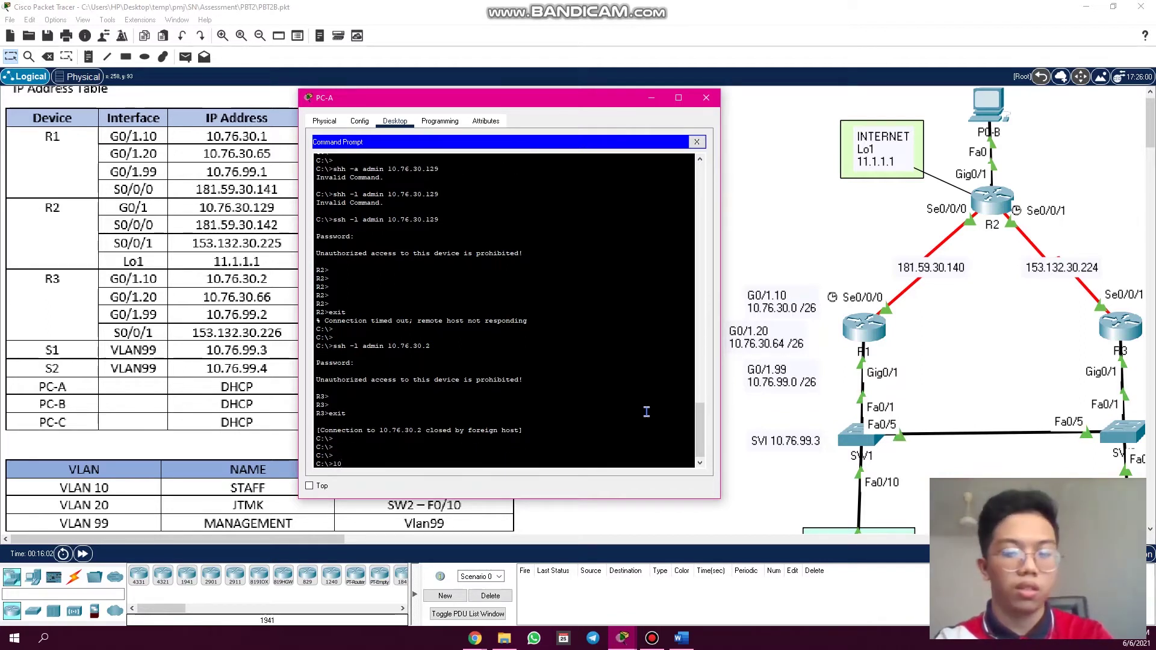
key("BackSpace")
key("BackSpace")
type("ssh -l")
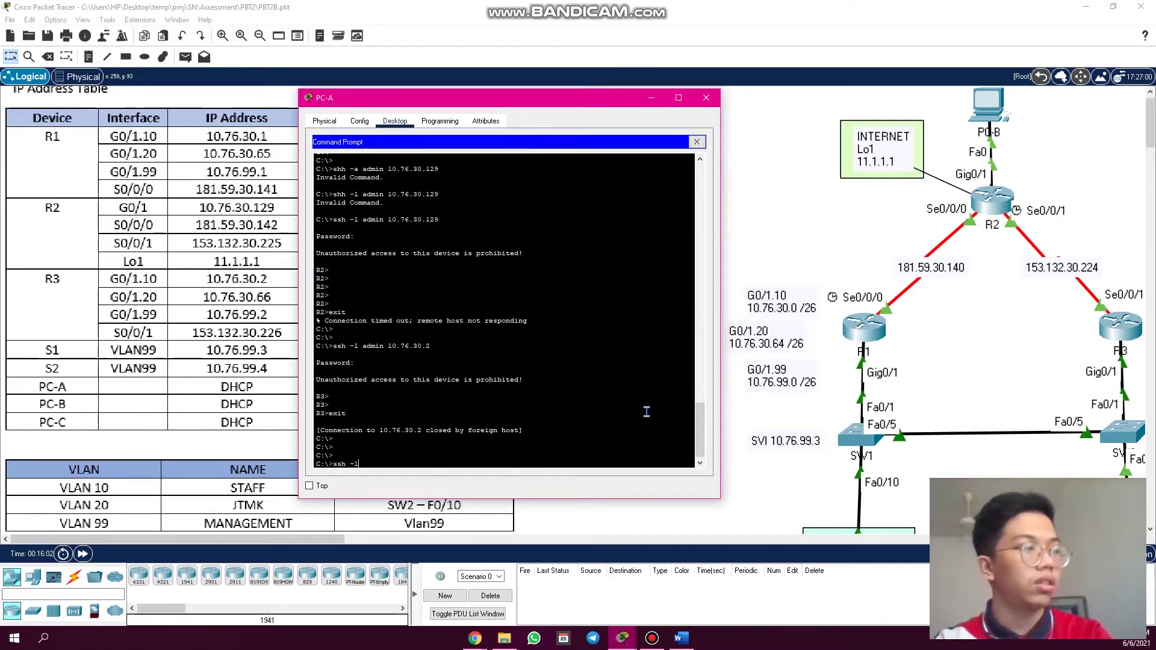
type(" admin 10.")
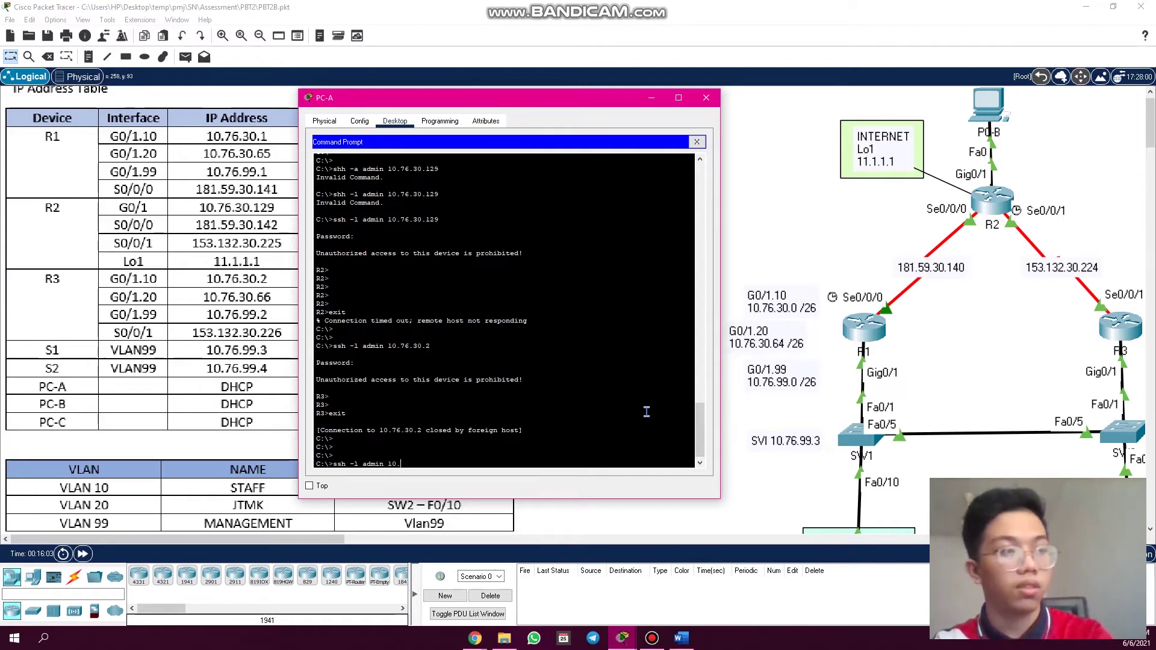
type("76.99.3")
key("Return")
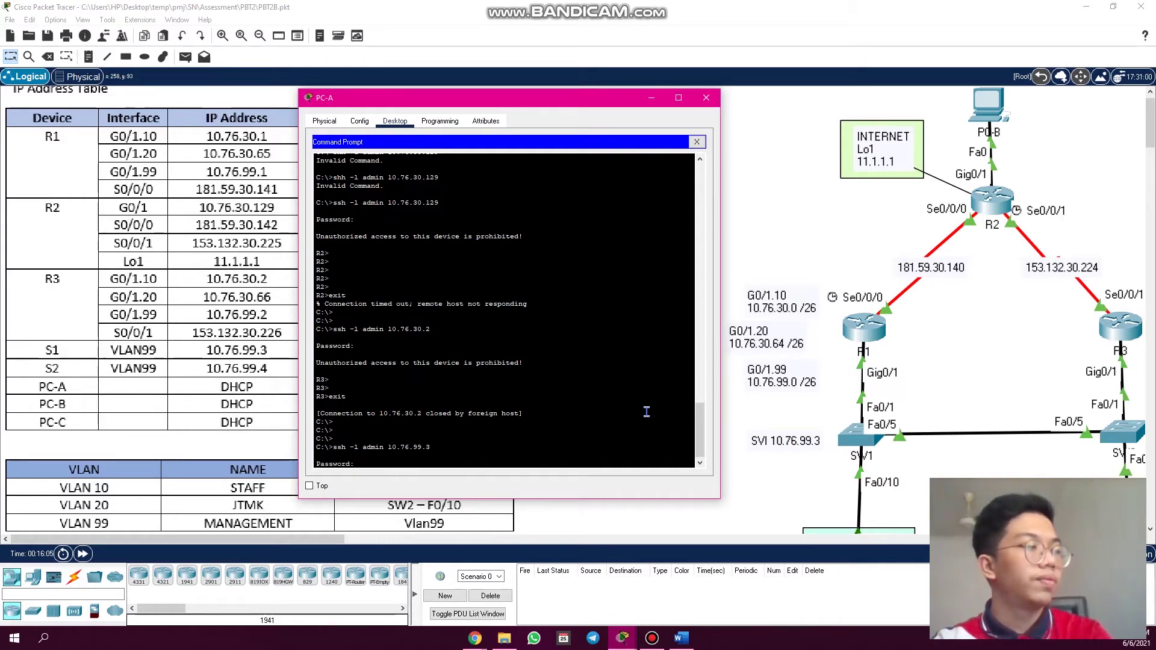
key("Return")
key("Return")
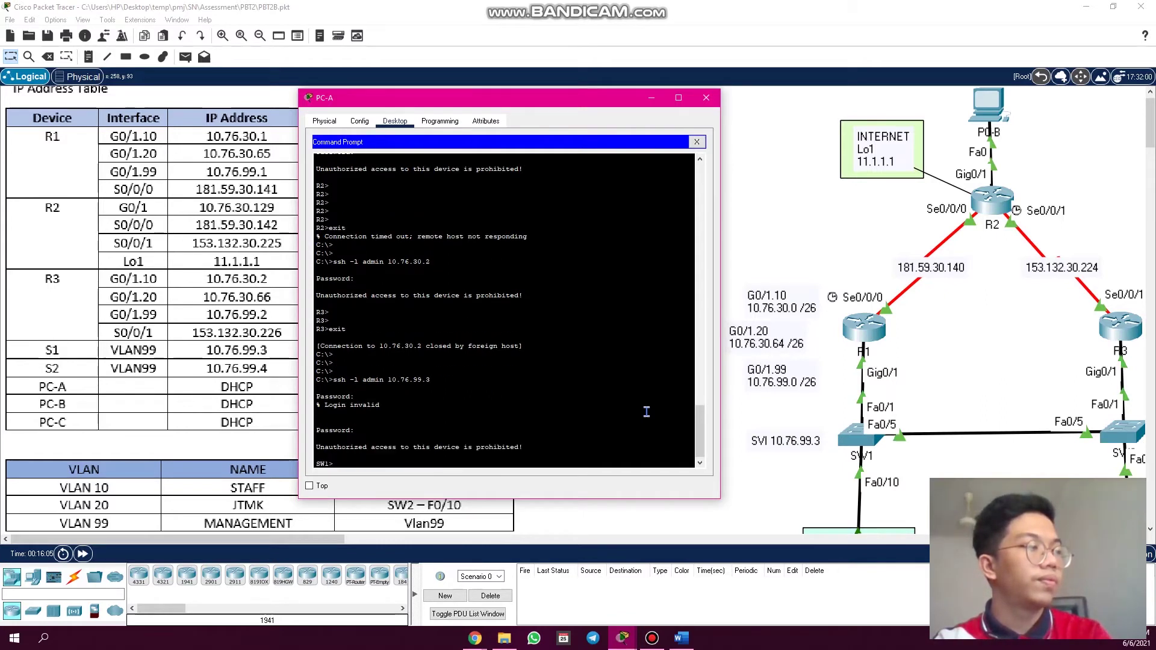
key("Return")
key("Return")
type("exi")
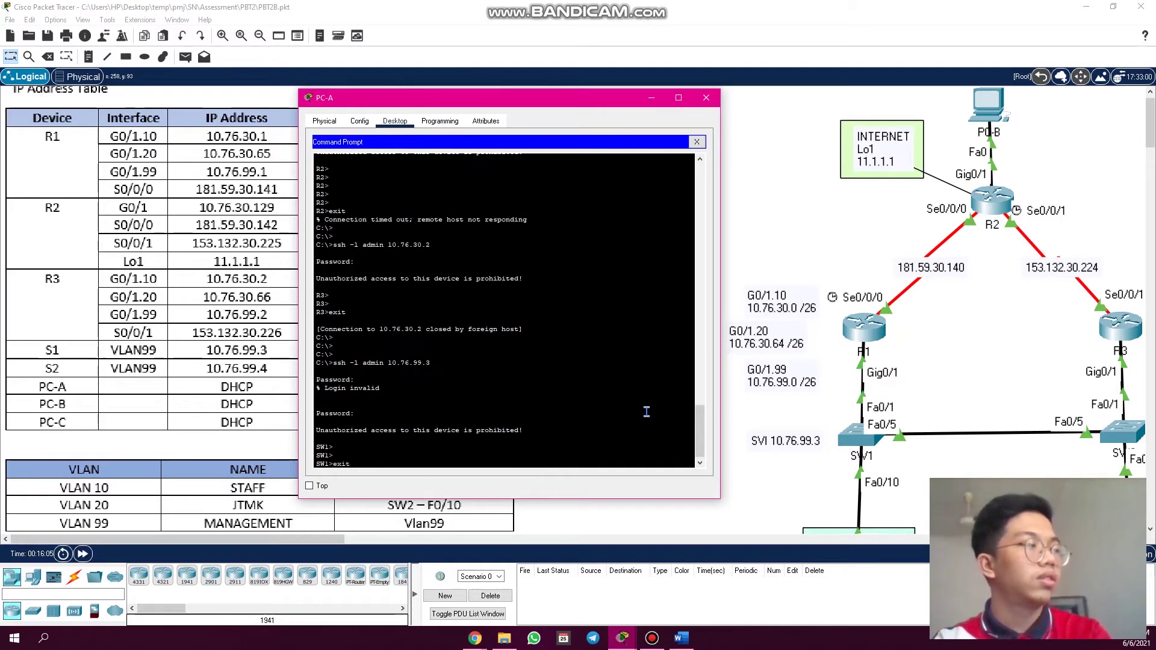
type("t")
key("Return")
key("Return")
- SSH as admin into switch S2 at 10.76.99.4, exit, and close PC-A's window
key("Return")
key("Up")
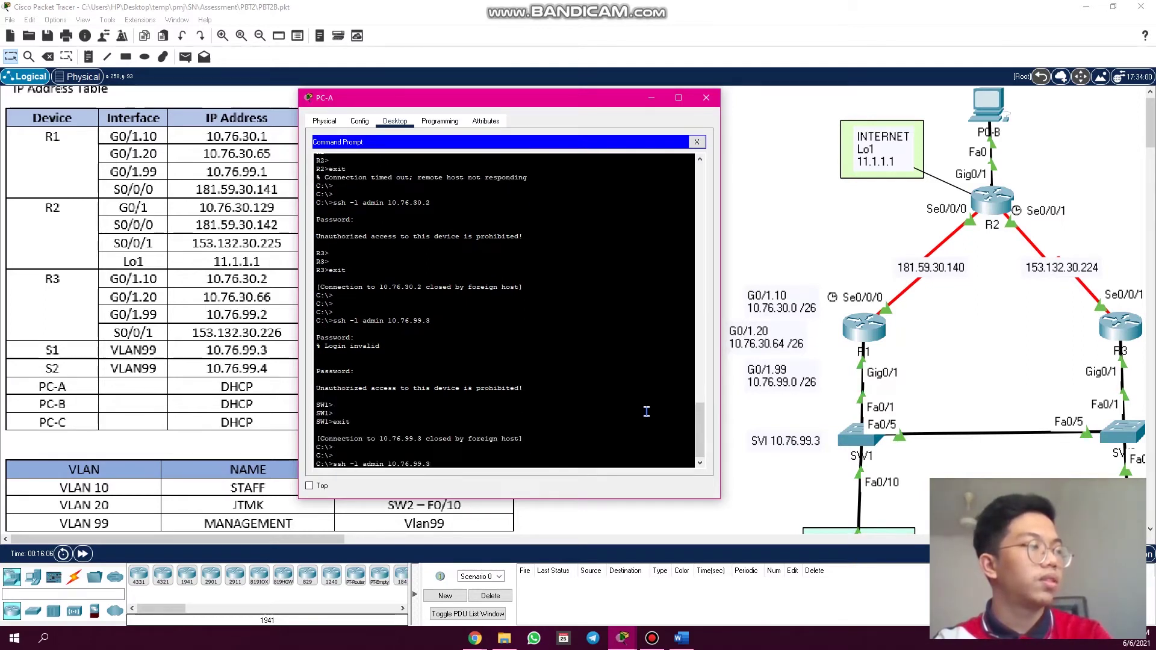
key("Return")
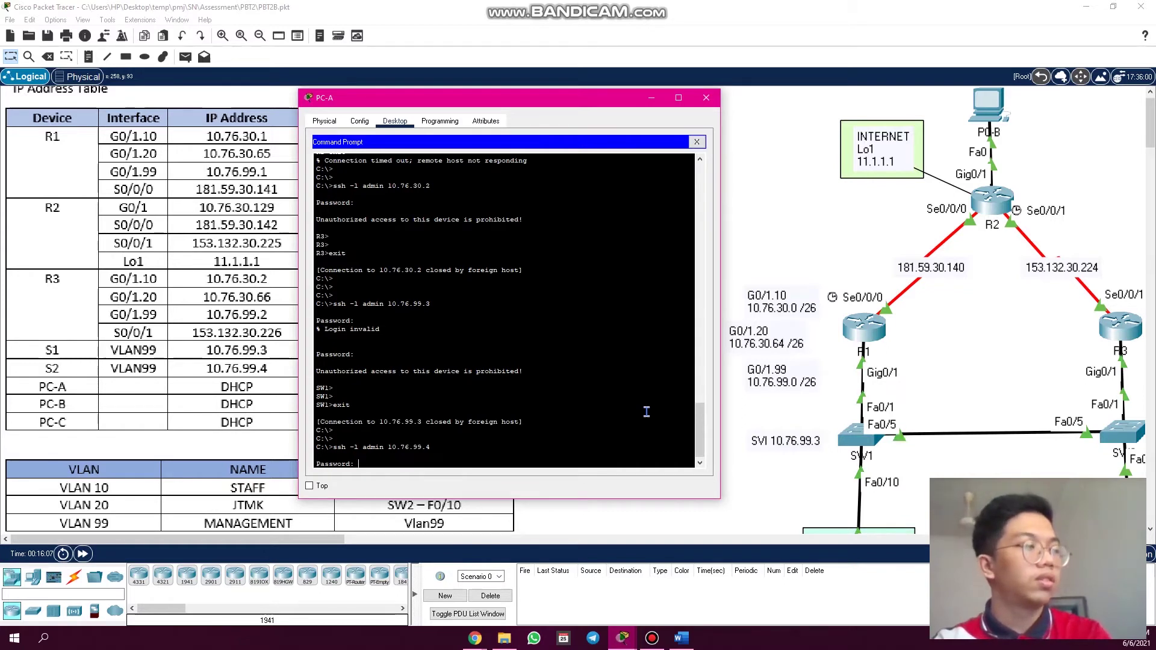
key("Return")
key("Return")
key("Return")
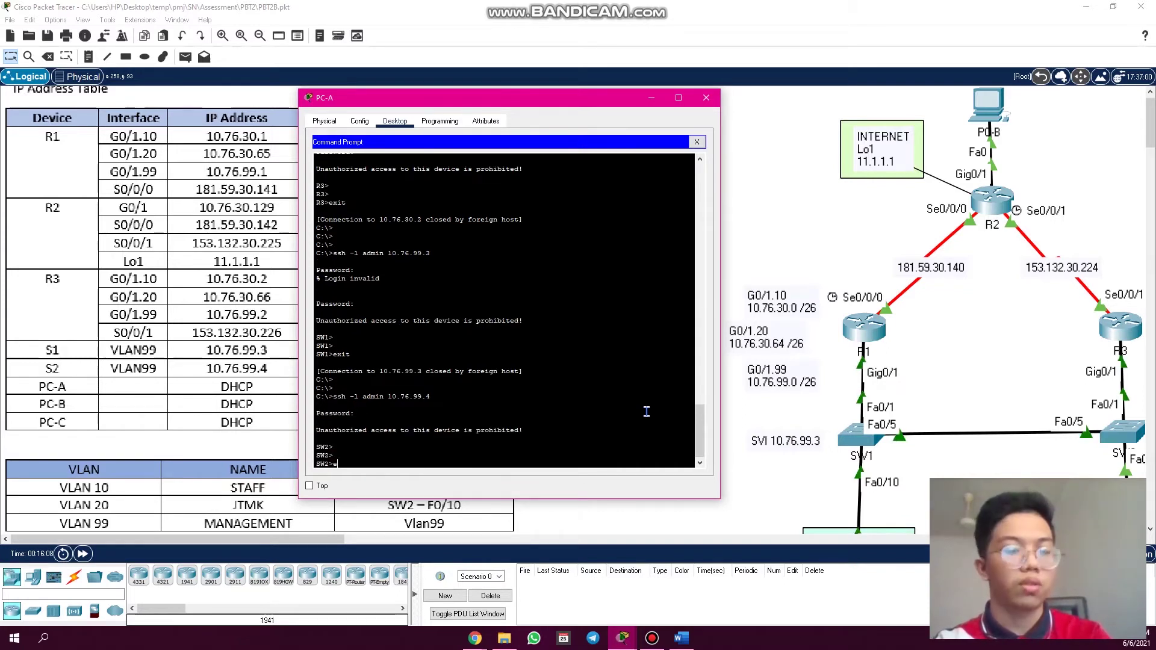
type("exit")
key("Return")
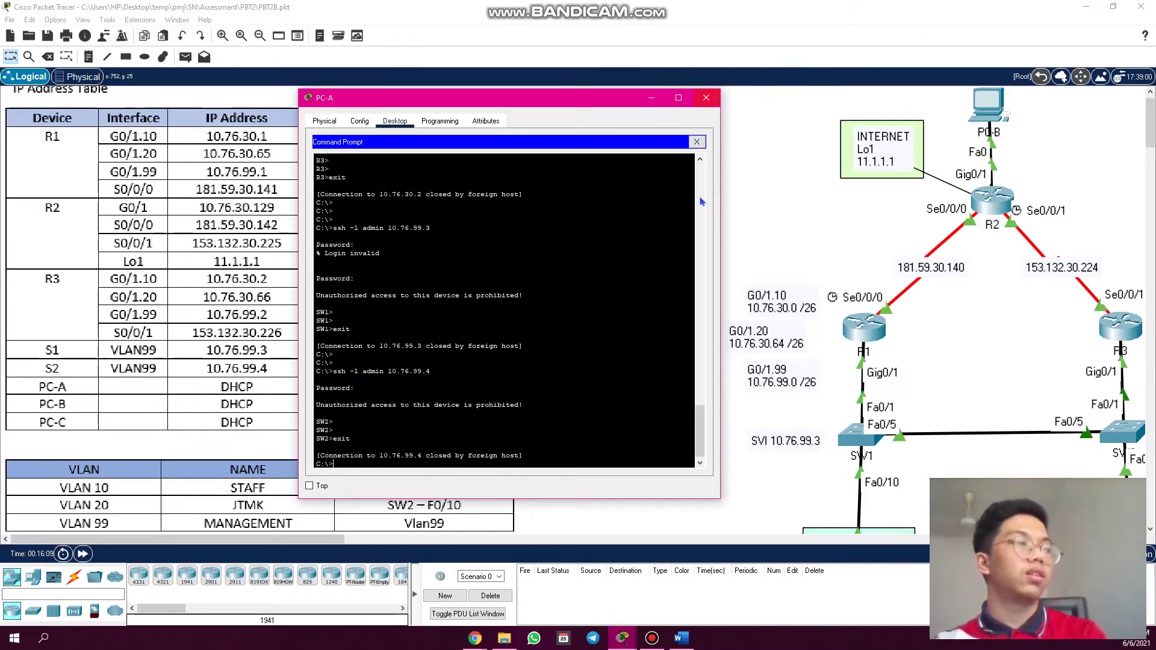
left_click(706, 98)
- Switch to the Classroom rubric PDF and select the PART 3 CONFIGURE FHRP – HSRP criterion
left_click(476, 641)
left_click(421, 578)
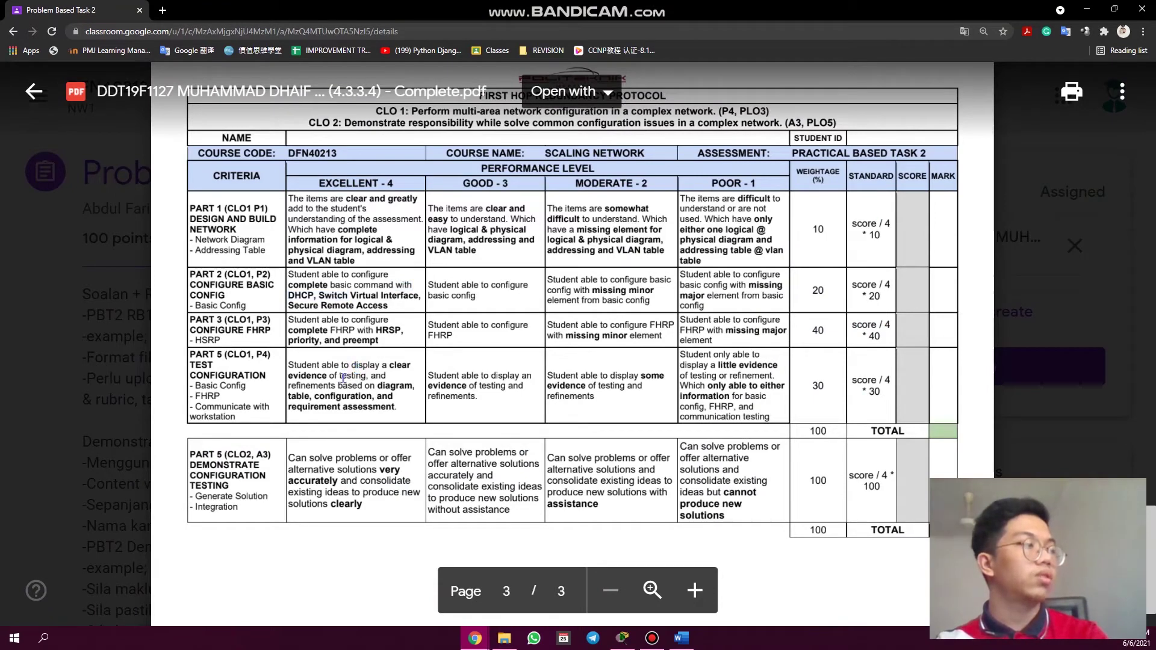
triple_click(222, 342)
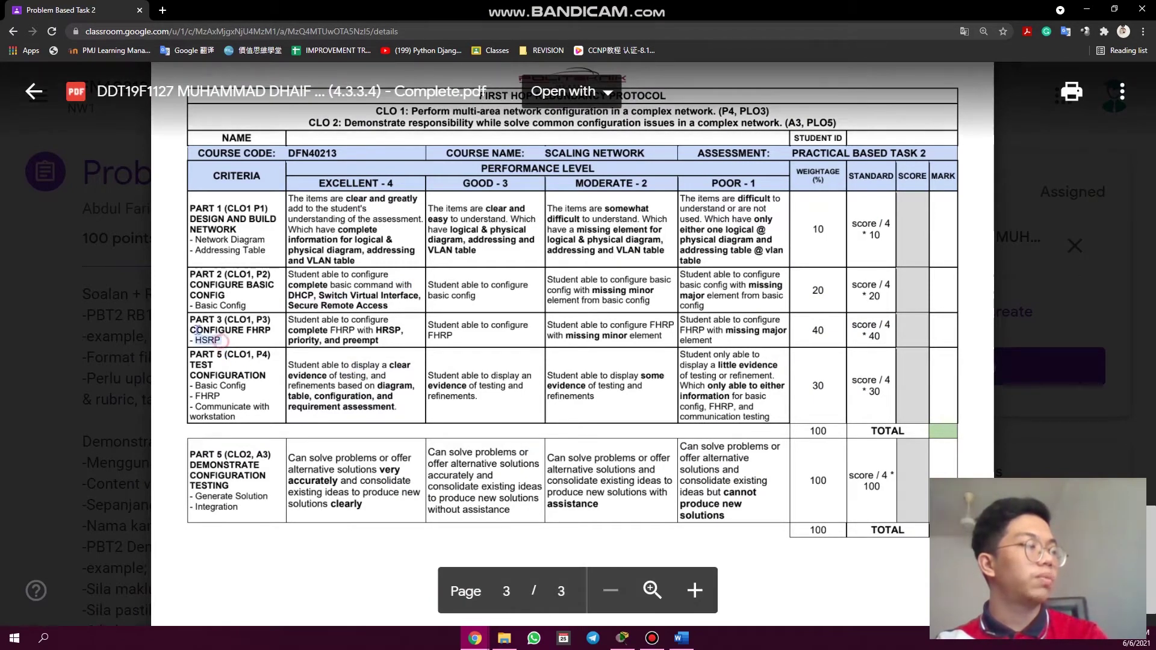
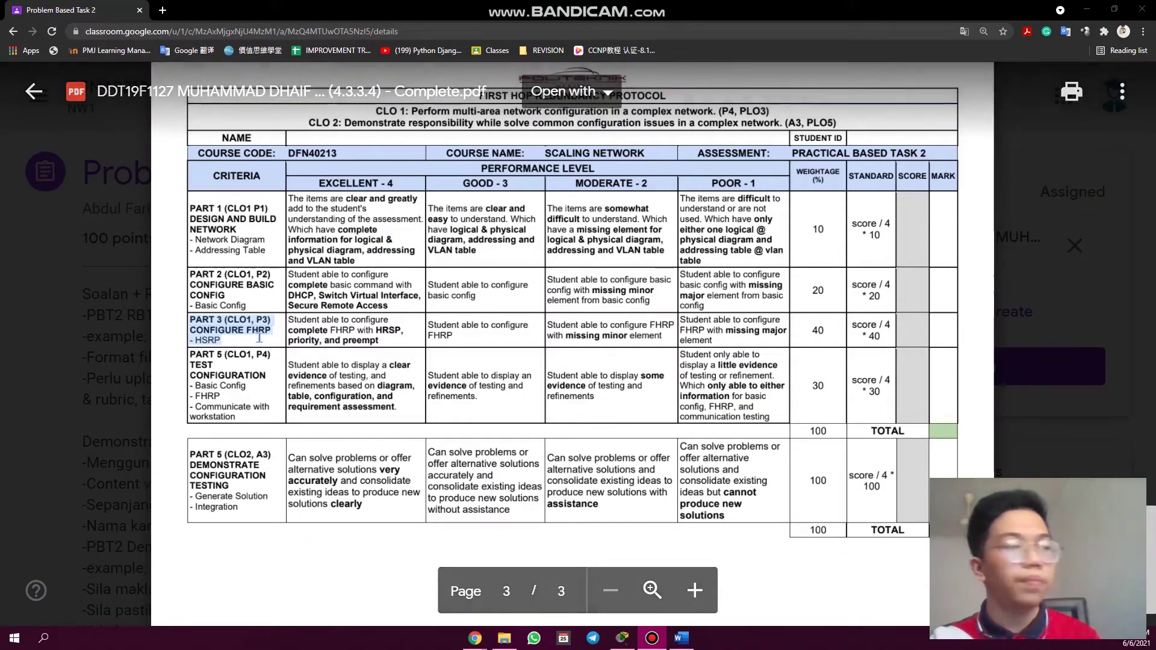
- Clear the highlight on the HSRP rubric row and switch to the Packet Tracer window
left_click(223, 341)
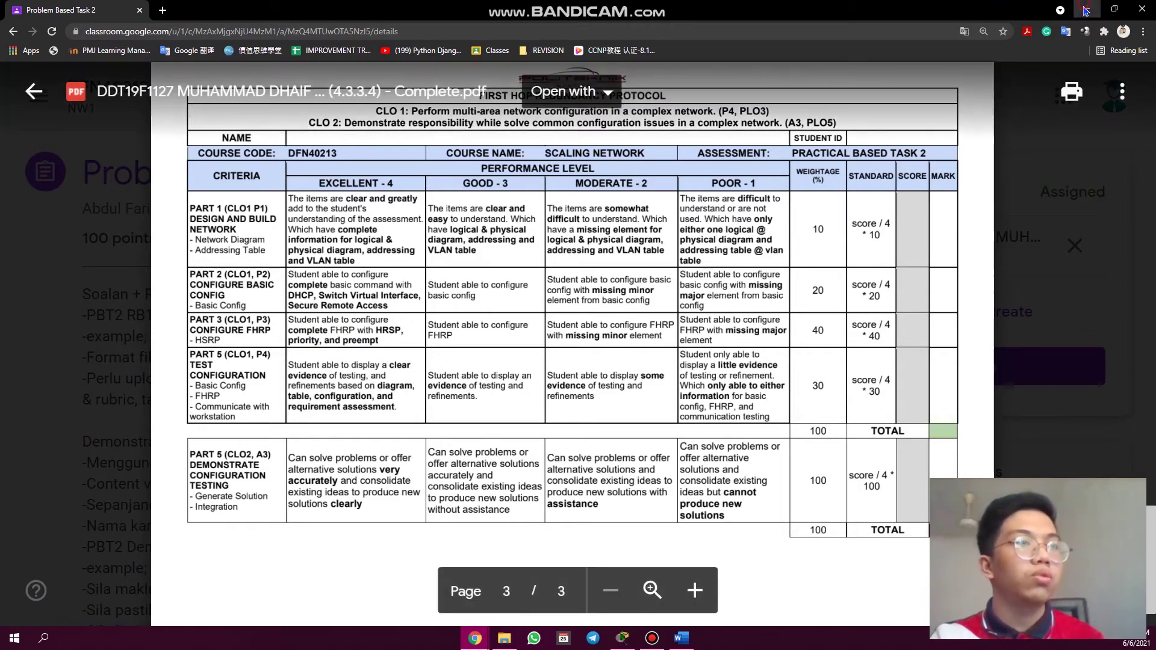
key("alt+Tab")
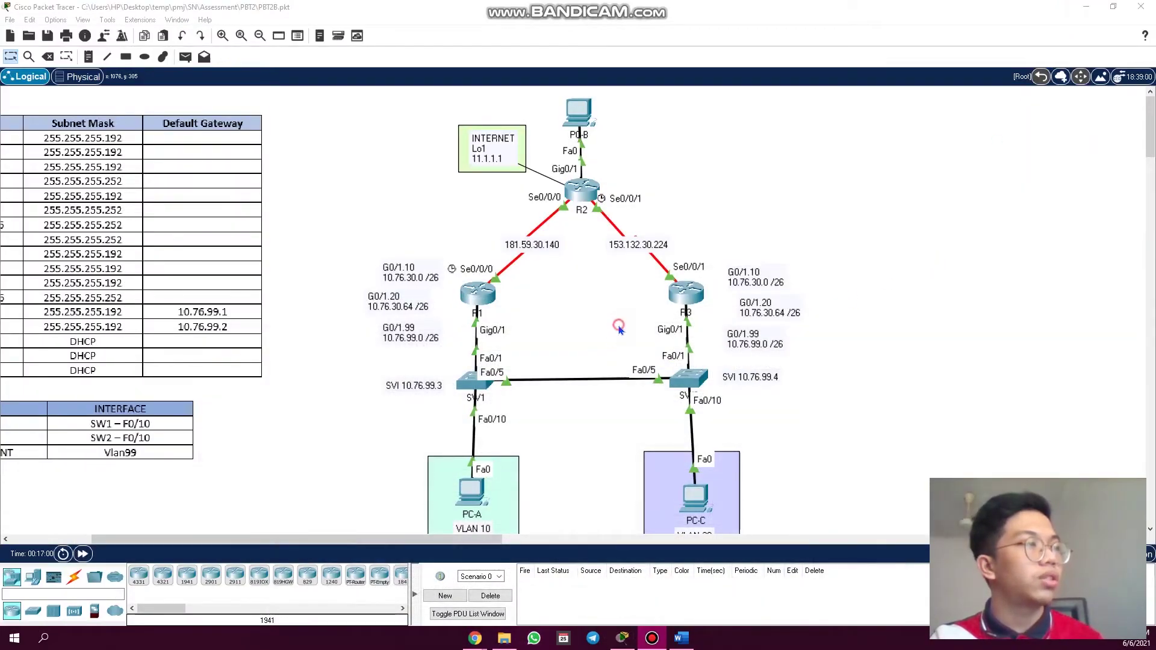
- Open router R1's CLI and move its window aside to reveal R2 and PC-B
left_click(621, 329)
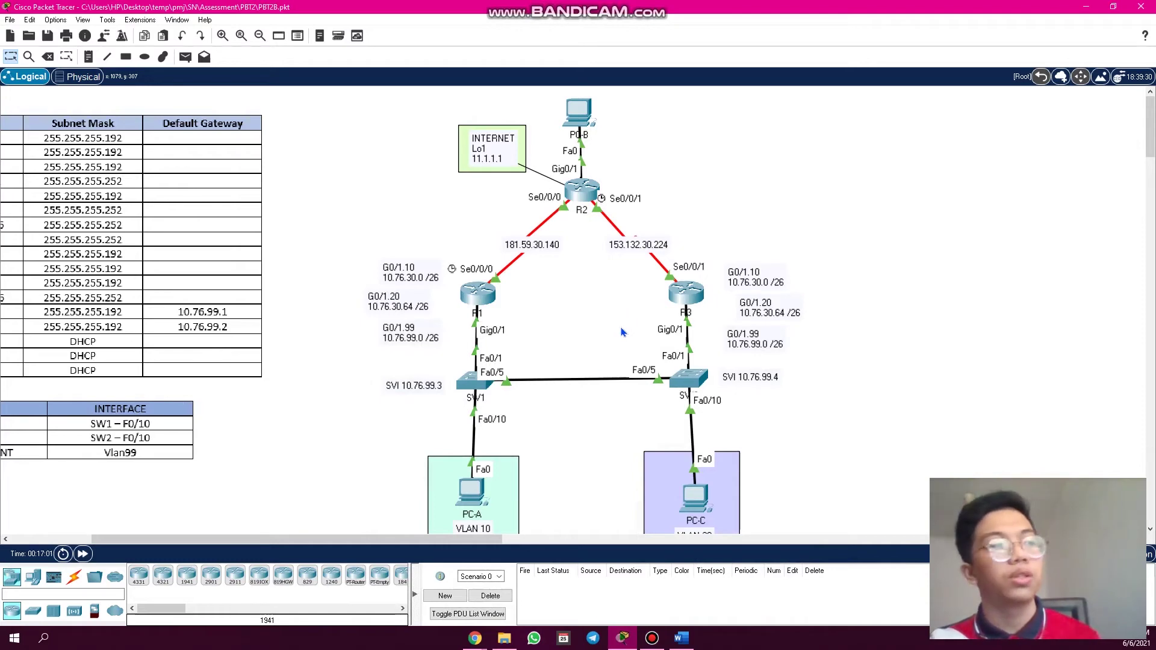
left_click(489, 304)
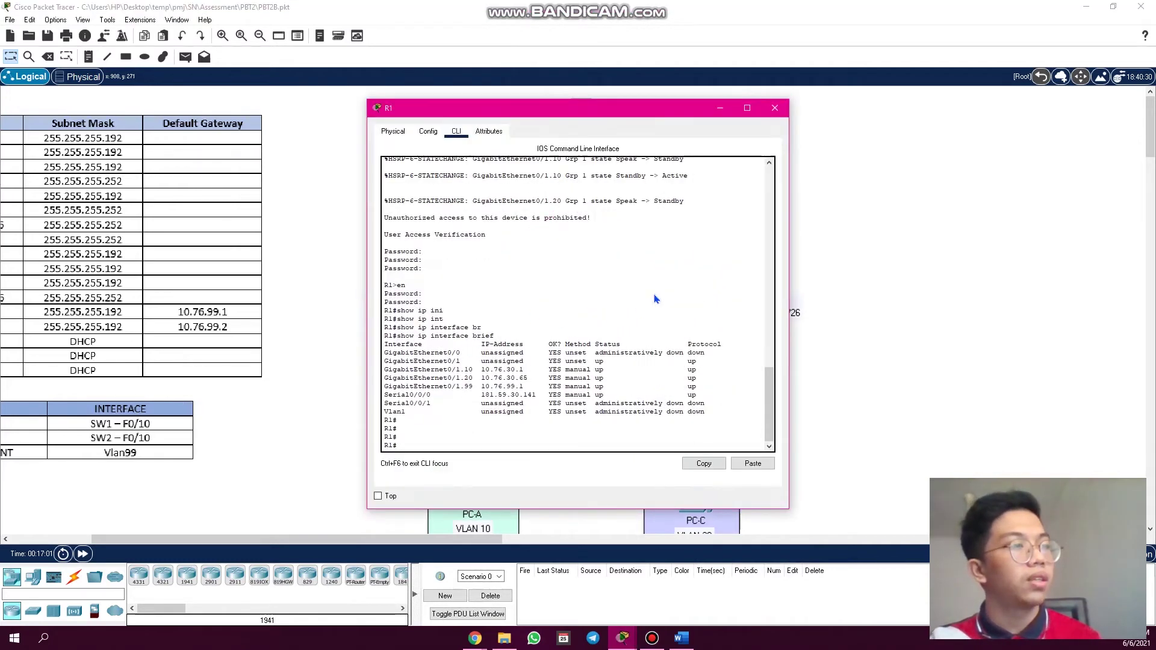
left_click_drag(636, 121, 493, 121)
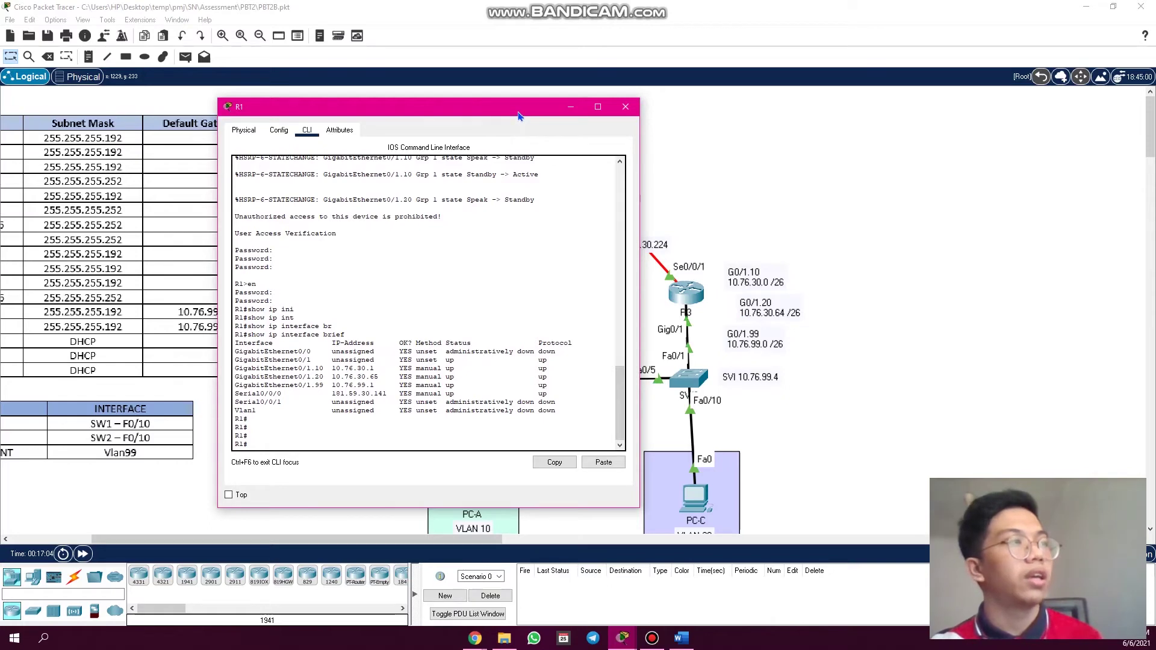
left_click_drag(519, 111, 428, 109)
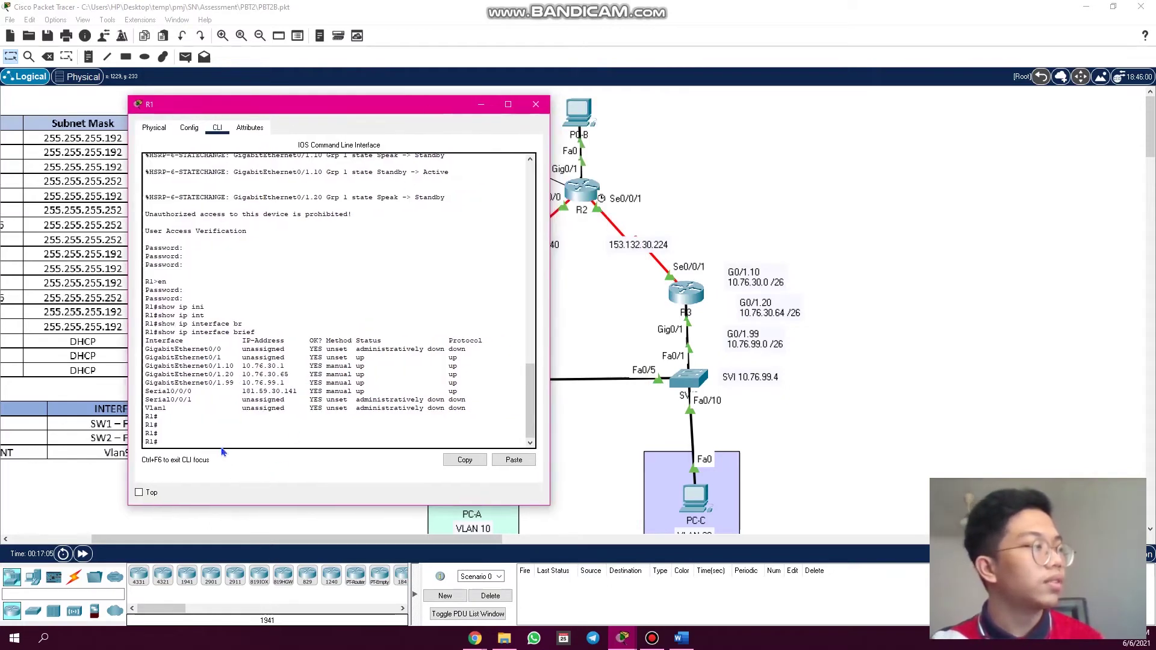
key("alt+Tab")
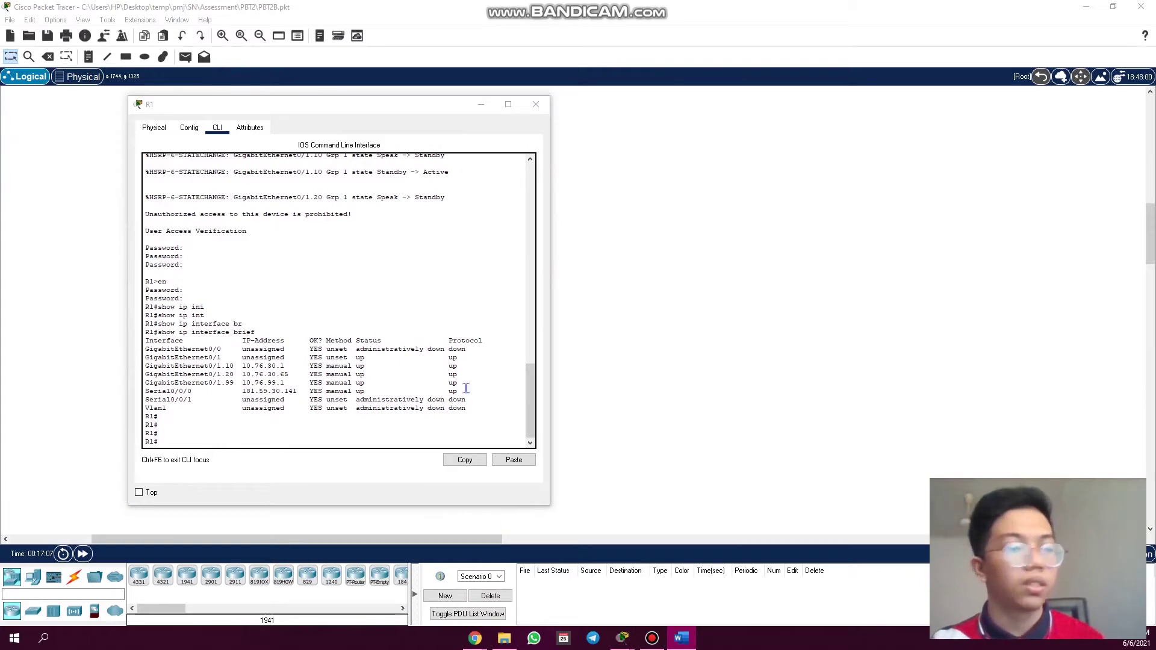
- Run 'show standby' on R1 and page through the full HSRP output
left_click(247, 445)
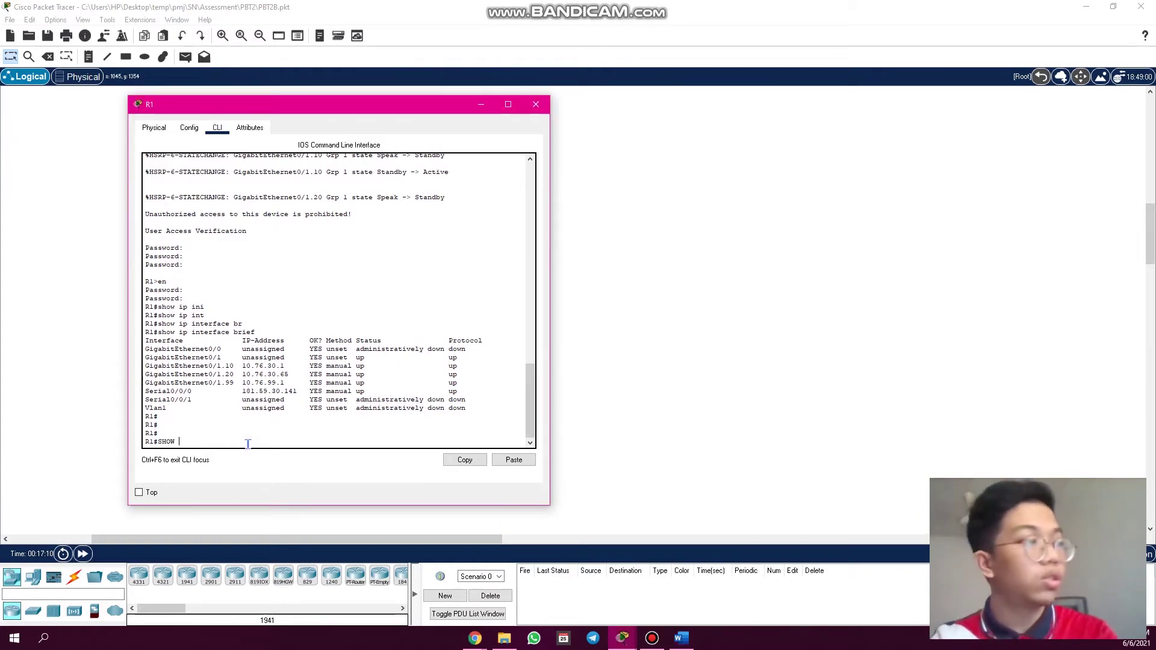
type("SHOW STAND")
key("Tab")
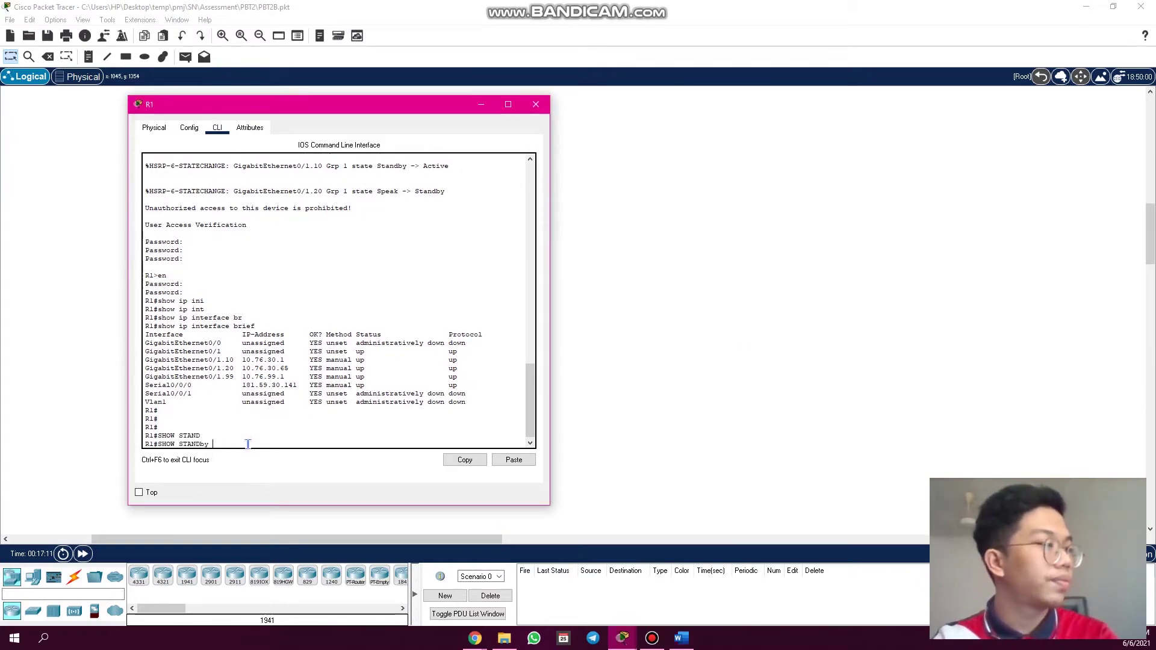
key("Return")
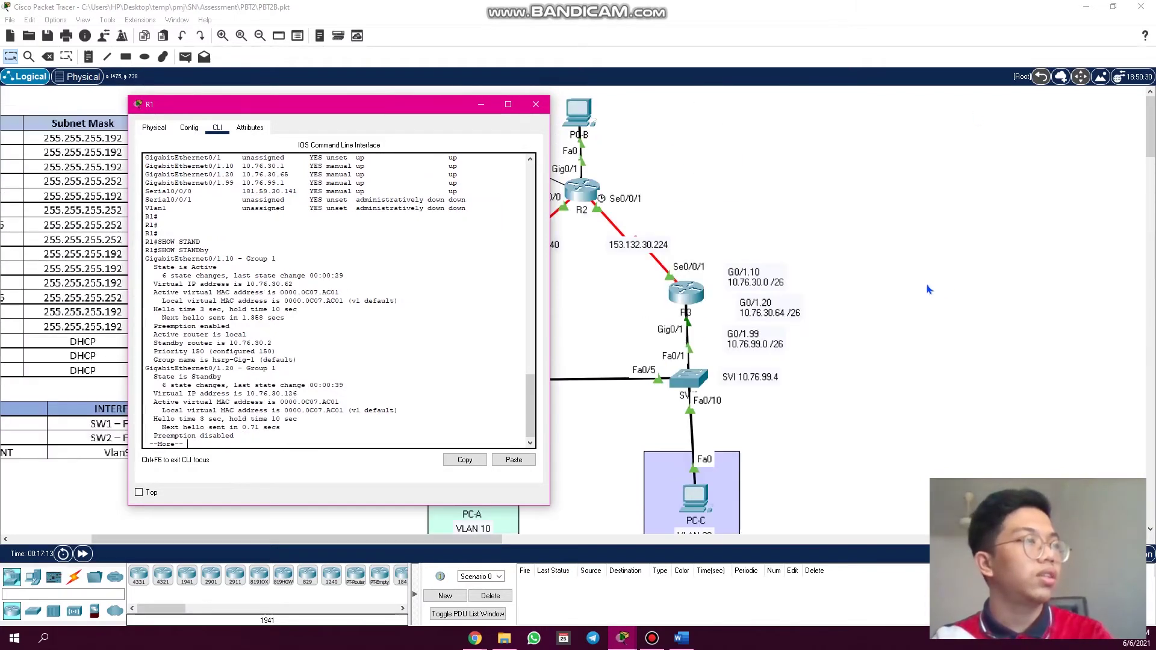
key("space")
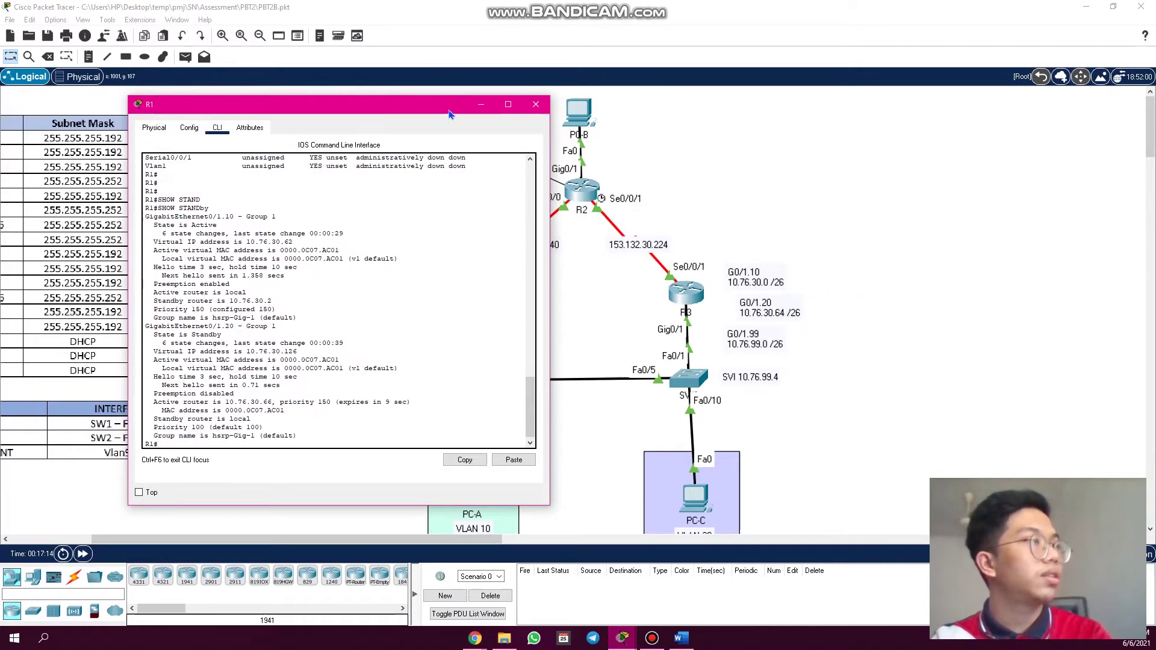
left_click_drag(450, 113, 652, 100)
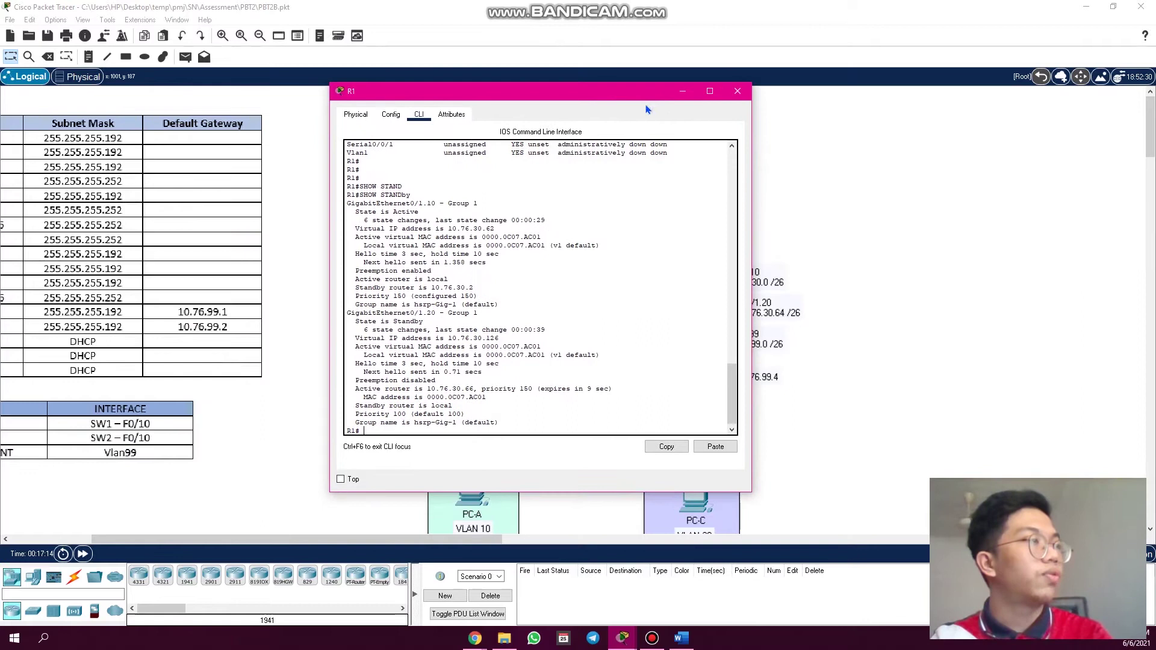
left_click(532, 229)
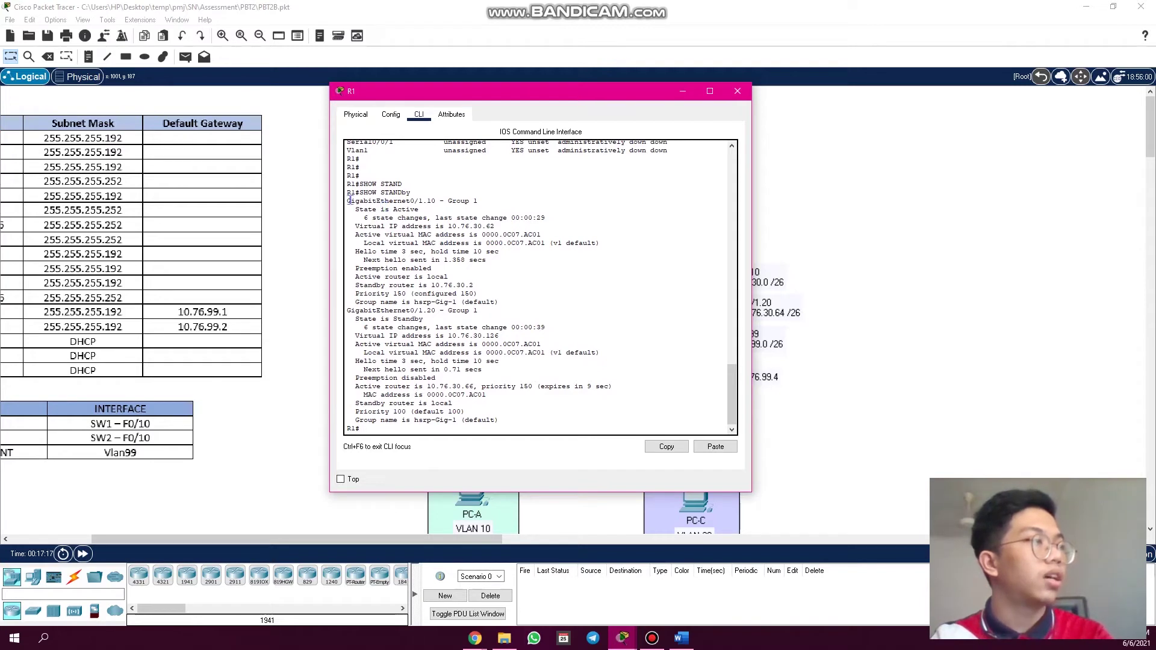
left_click_drag(347, 201, 429, 204)
left_click(436, 201)
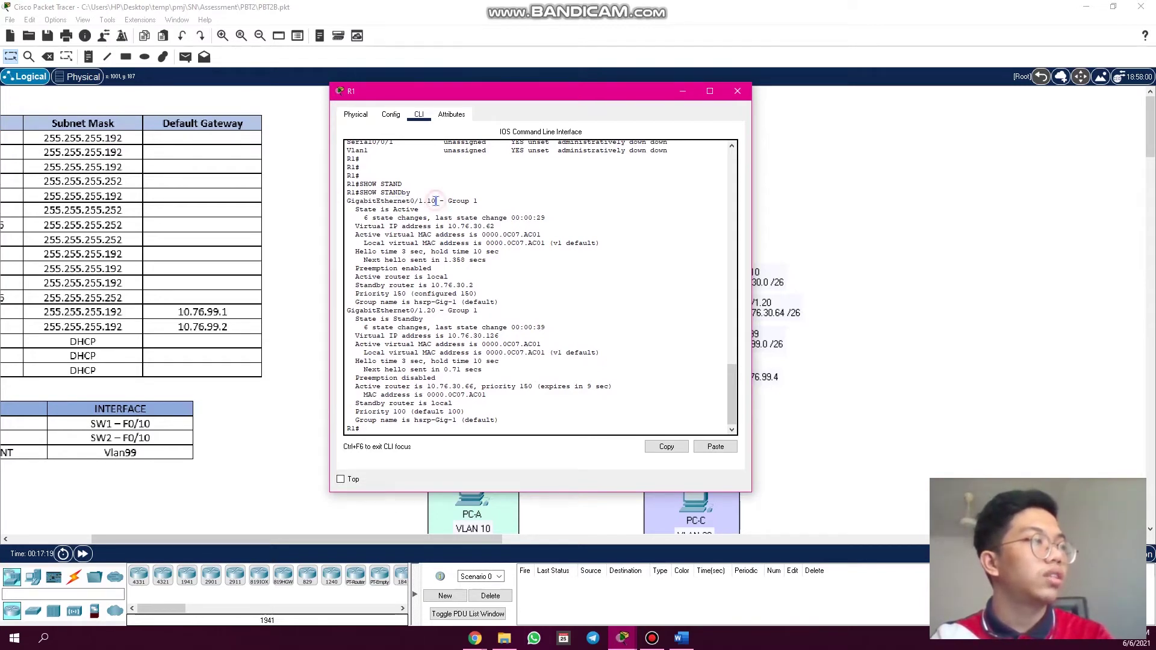
left_click(471, 202, "shift")
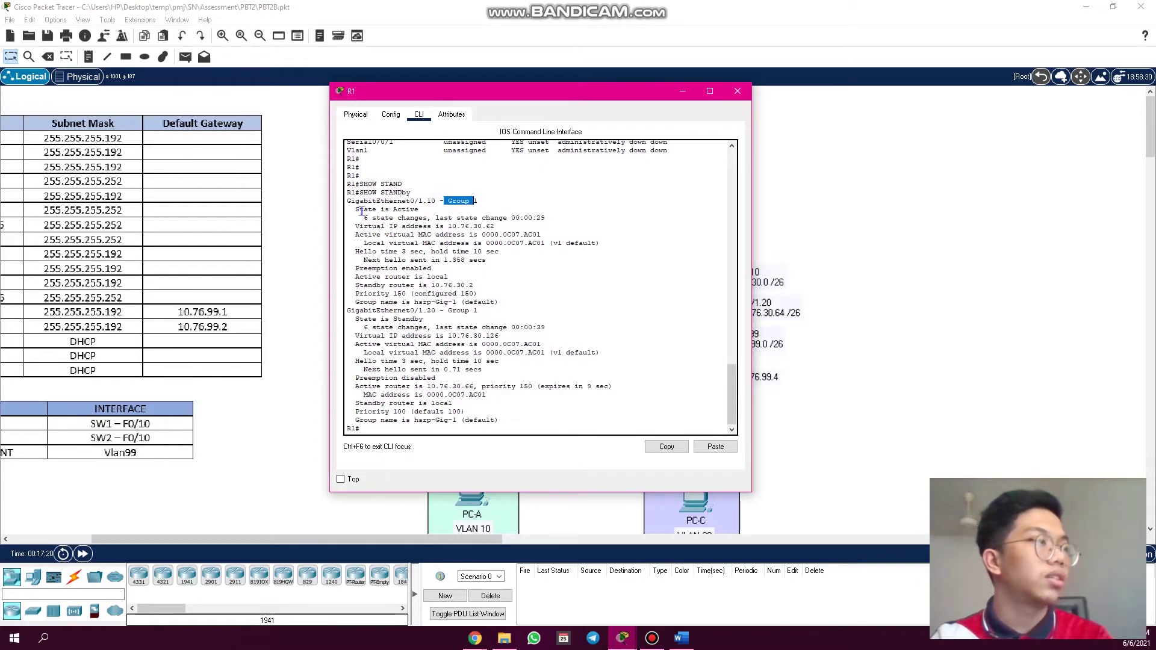
left_click_drag(360, 210, 418, 209)
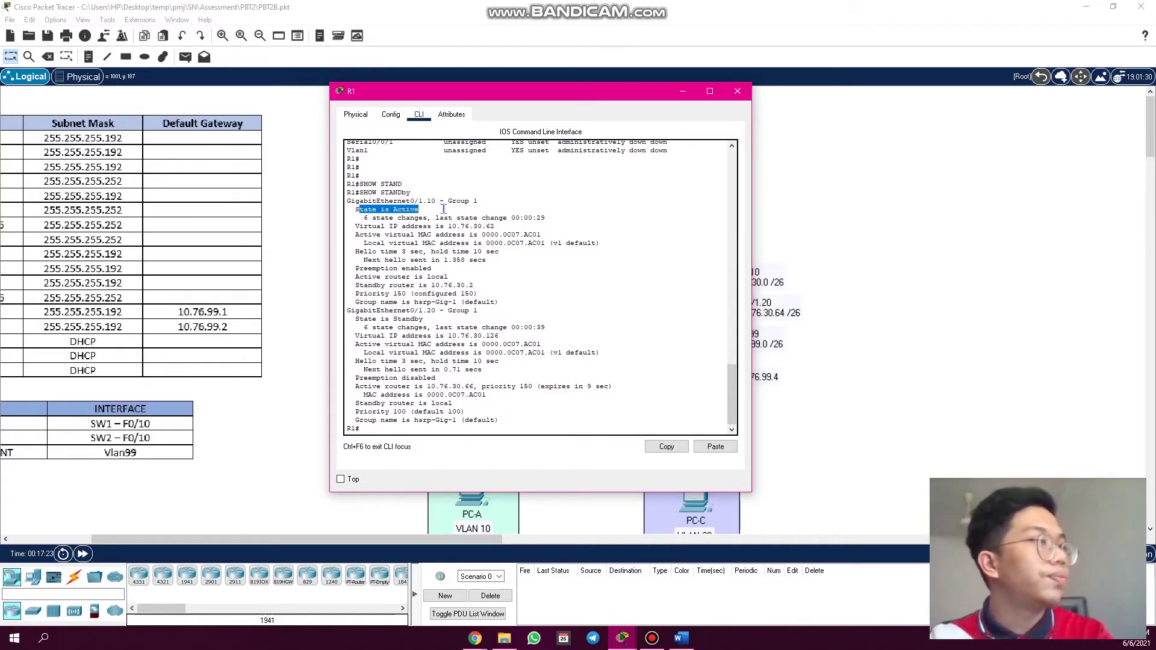
left_click_drag(433, 269, 356, 267)
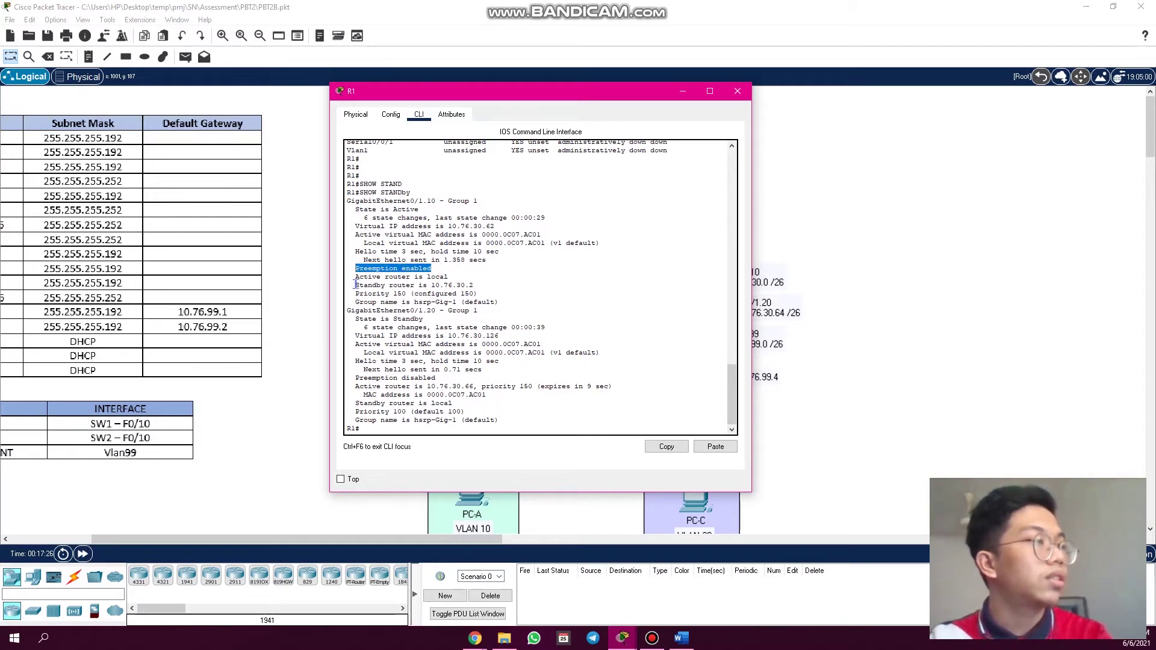
left_click_drag(355, 285, 449, 290)
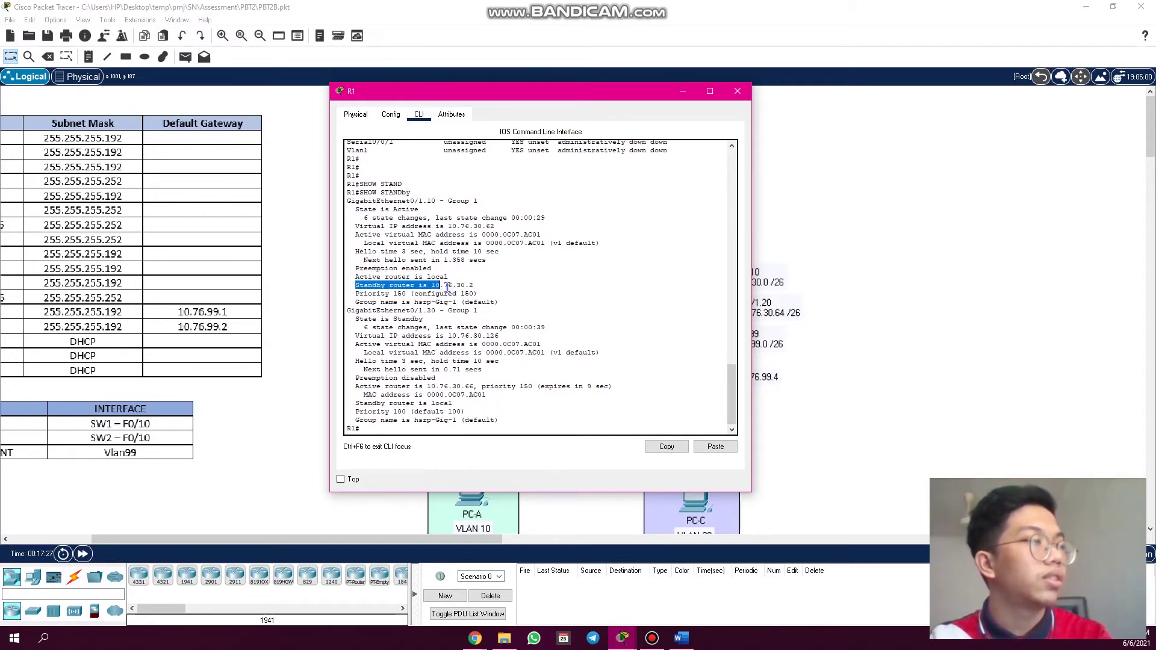
left_click_drag(550, 100, 404, 95)
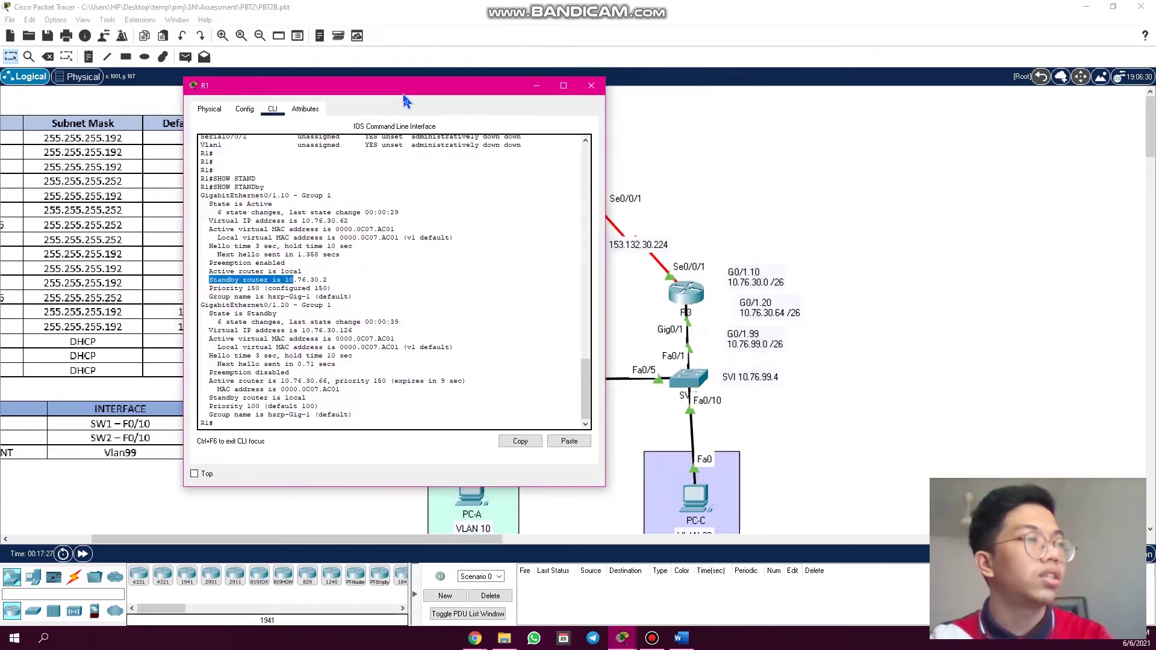
left_click_drag(497, 93, 601, 92)
left_click(436, 285)
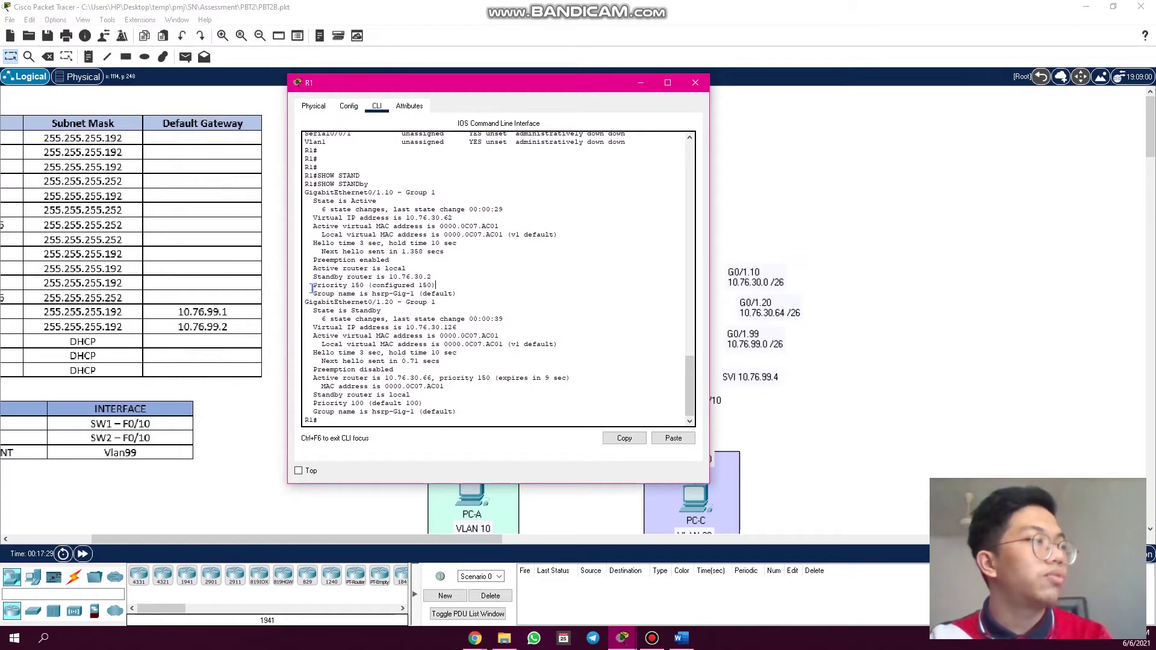
left_click_drag(313, 289, 366, 288)
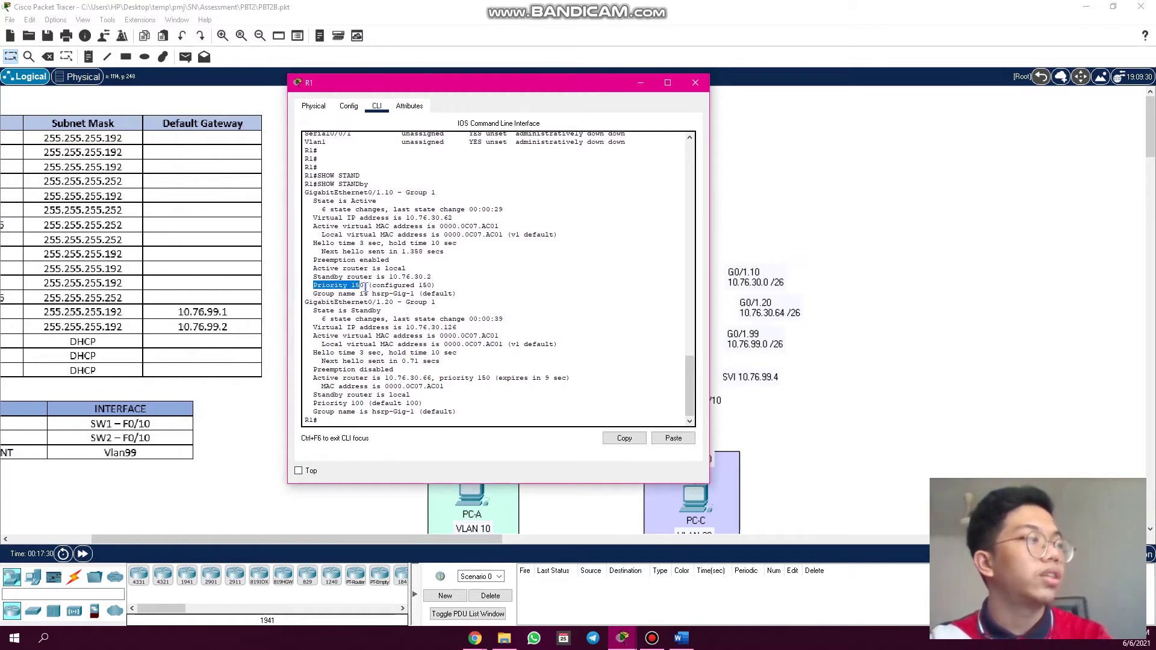
left_click(379, 301)
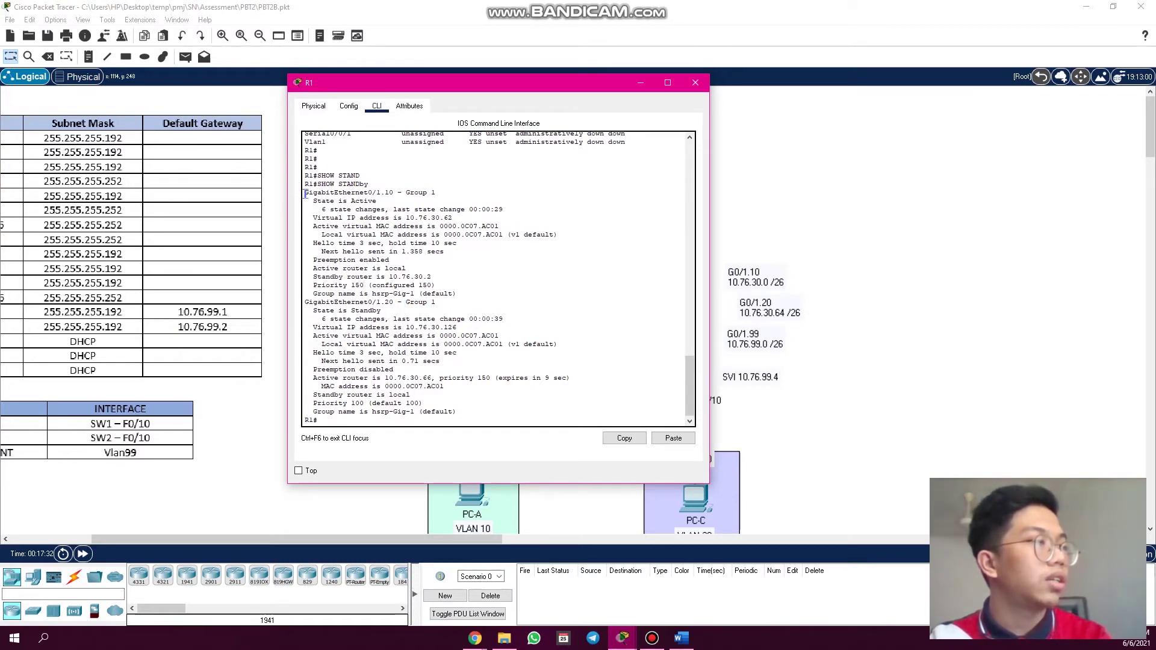
left_click_drag(305, 194, 461, 292)
left_click(462, 317)
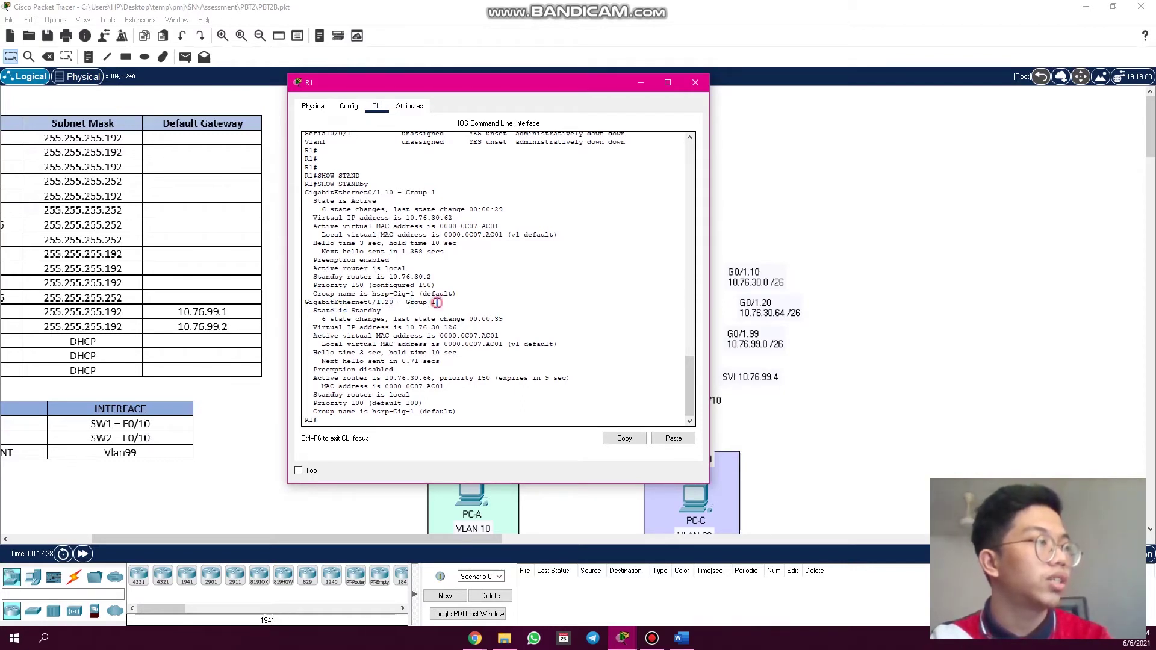
- Highlight R1's Gig0/1.20 Standby state, virtual IPs 10.76.30.126 and 10.76.30.62, and preemption disabled
left_click_drag(435, 302, 407, 303)
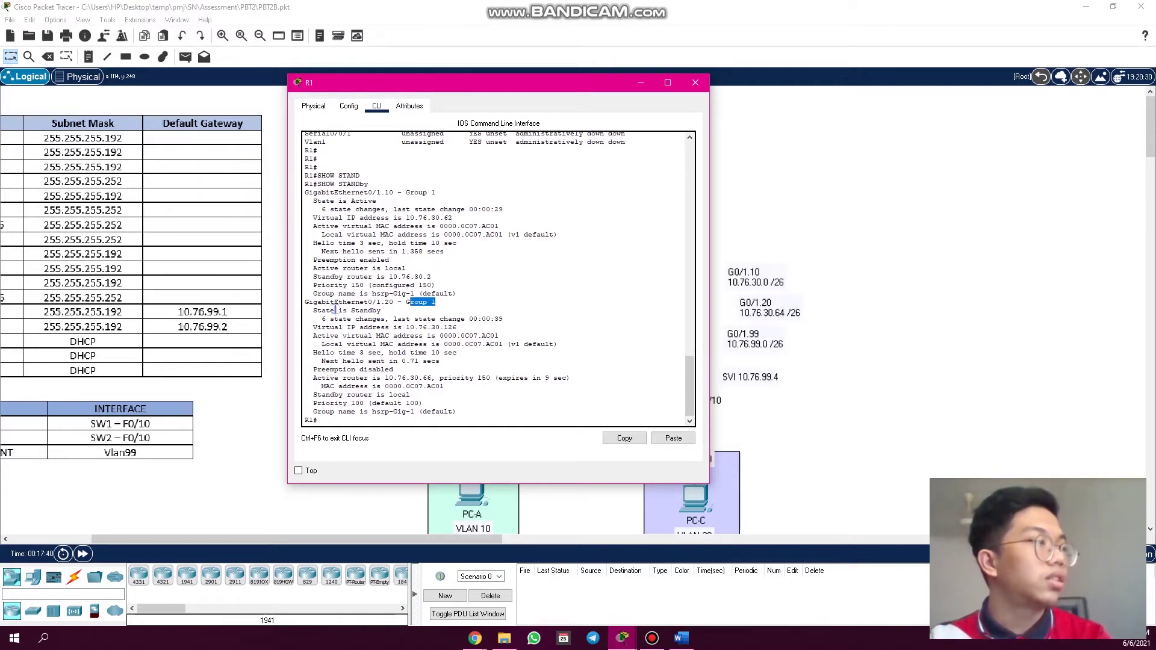
left_click_drag(350, 311, 383, 310)
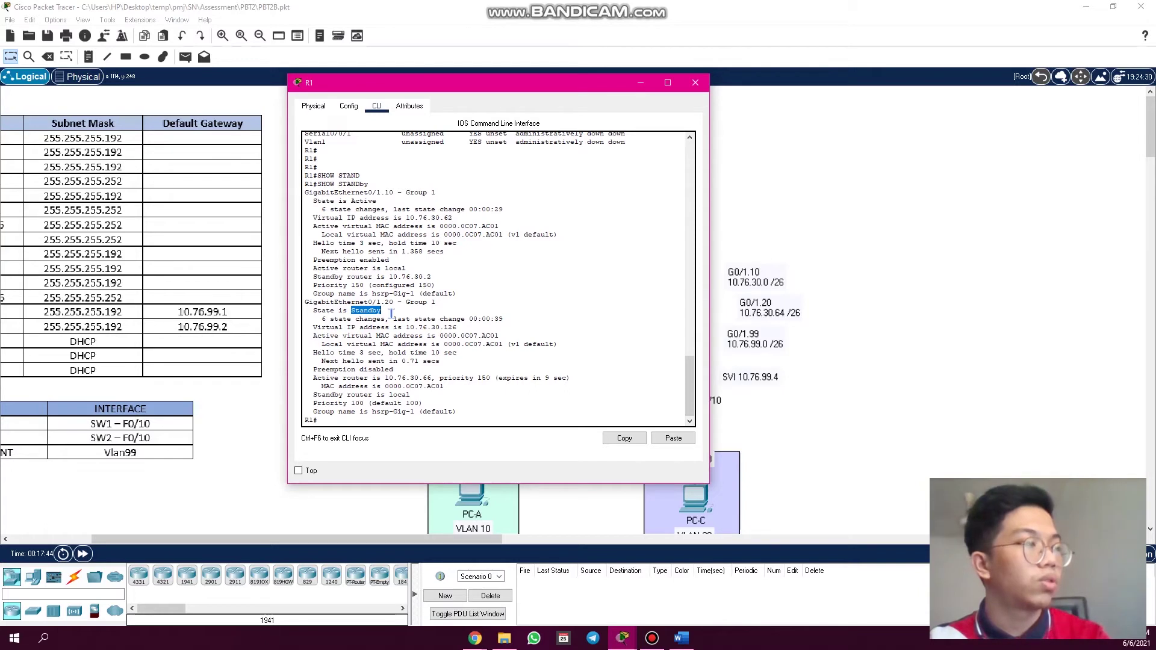
left_click(389, 313)
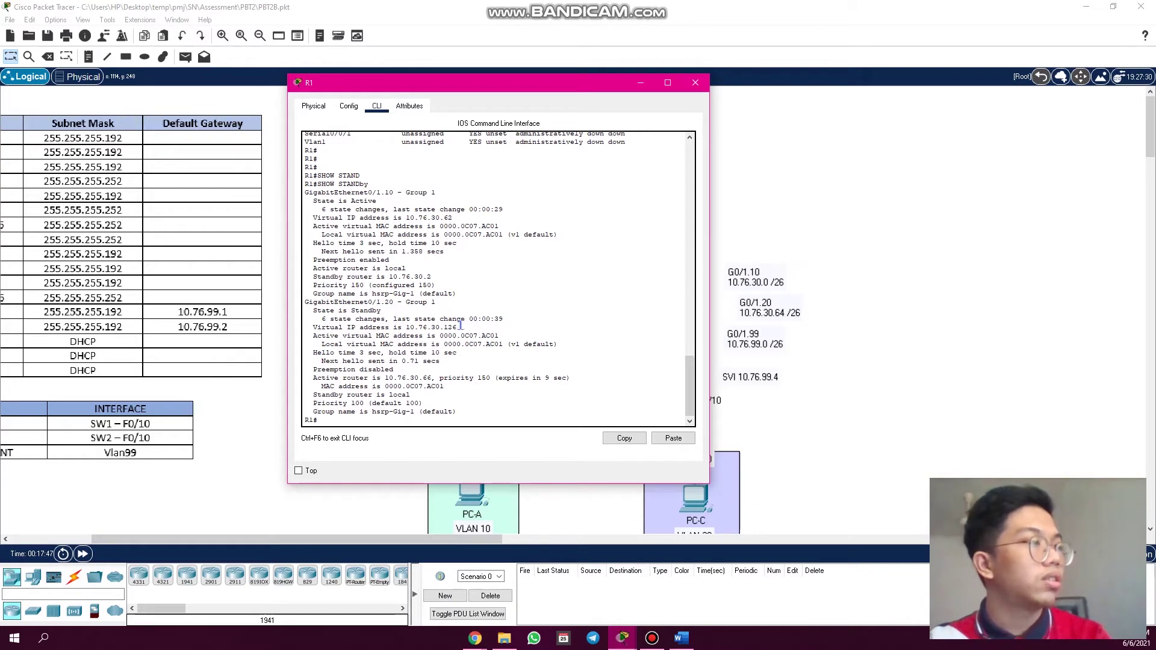
left_click_drag(459, 327, 405, 327)
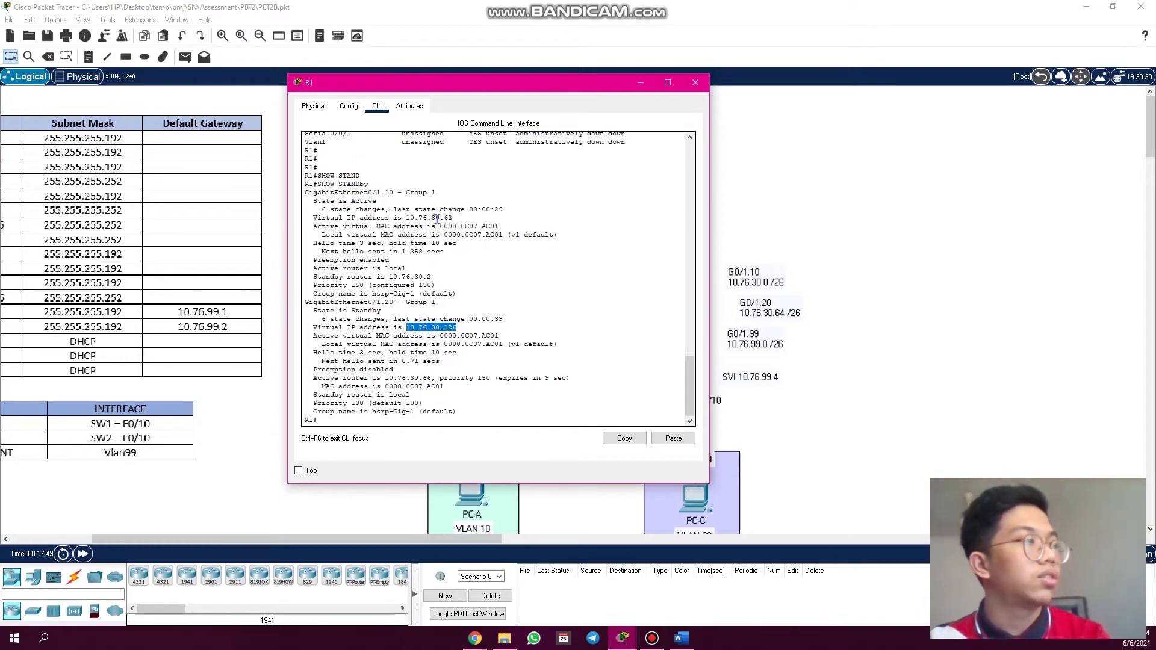
left_click_drag(453, 218, 406, 217)
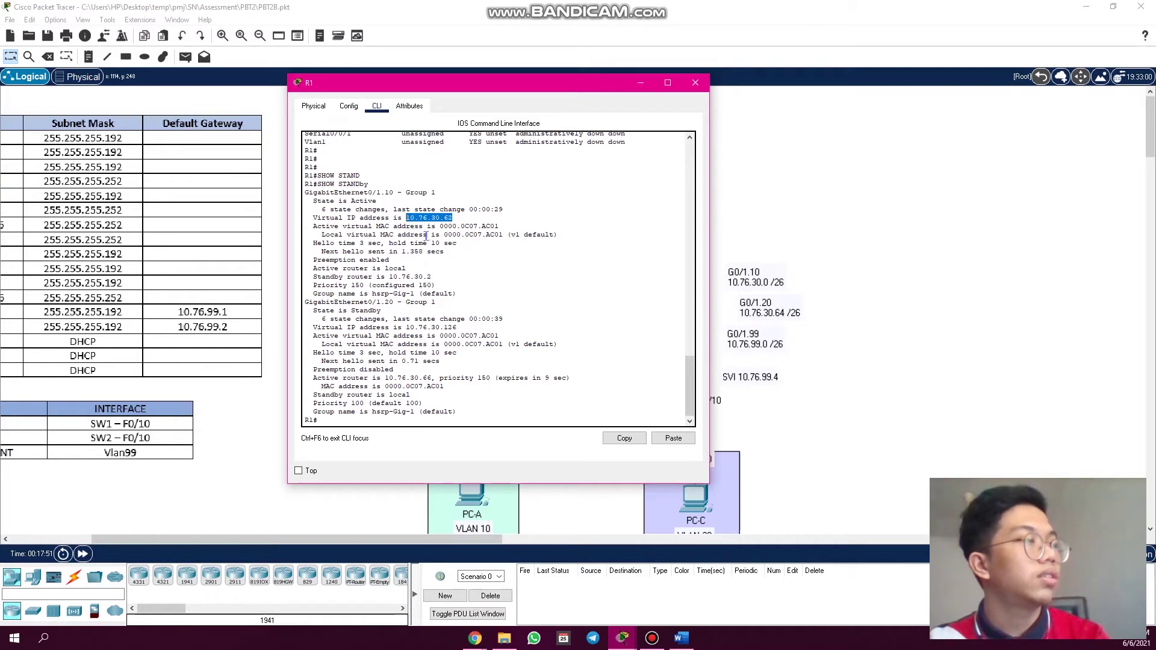
left_click(415, 312)
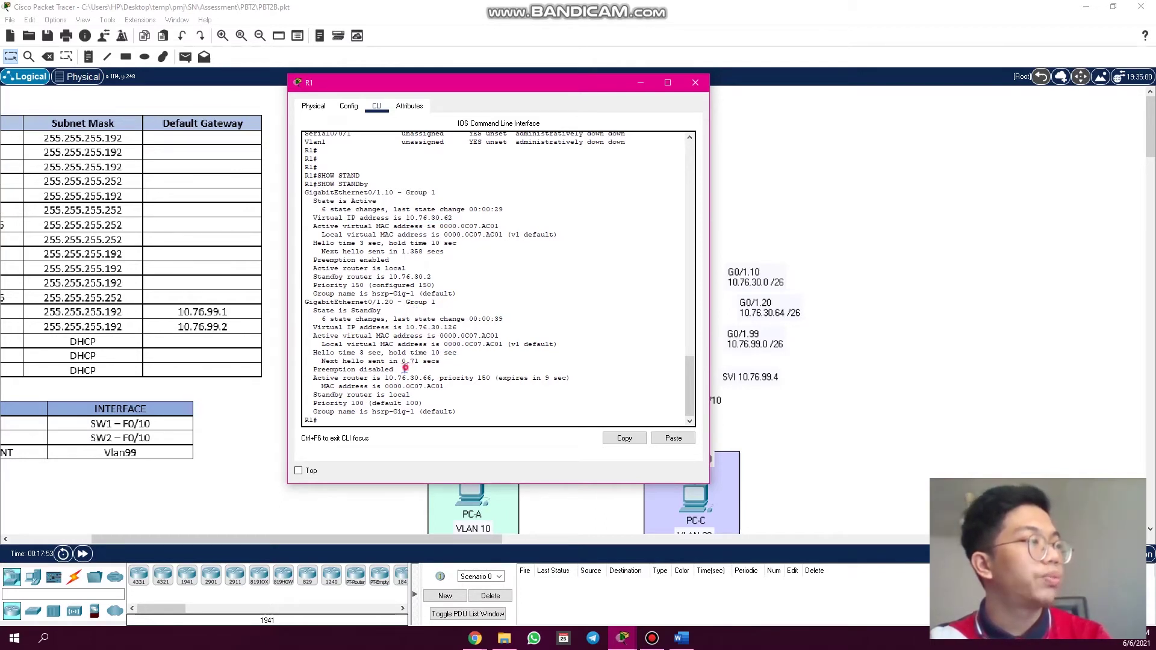
left_click_drag(395, 369, 309, 369)
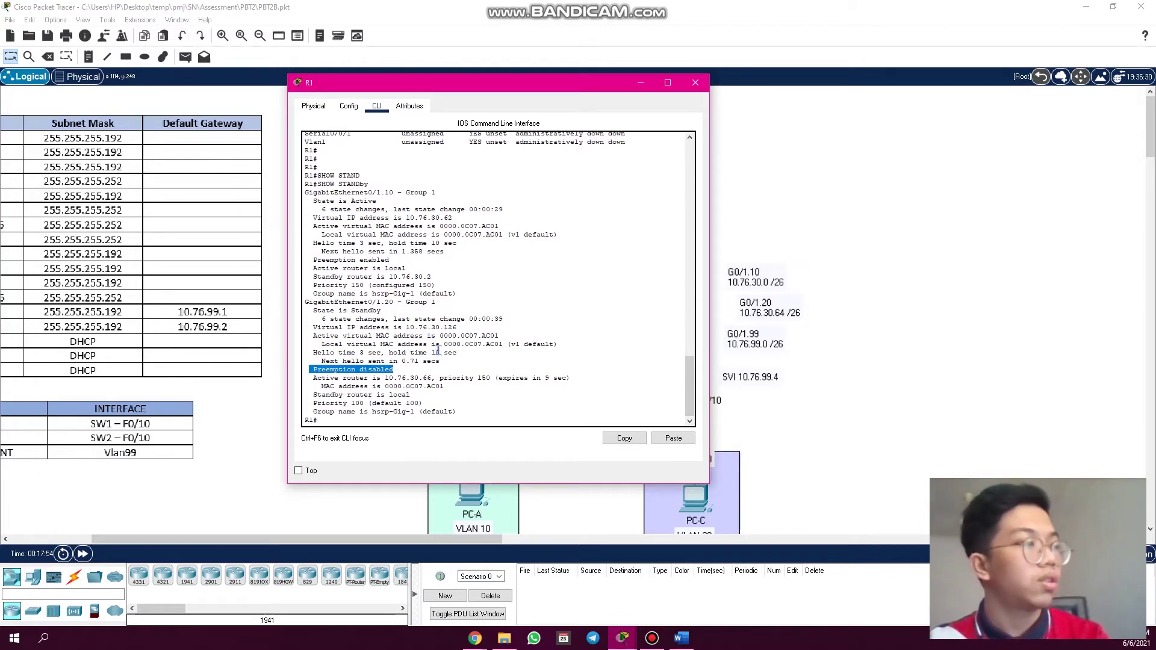
left_click(428, 366)
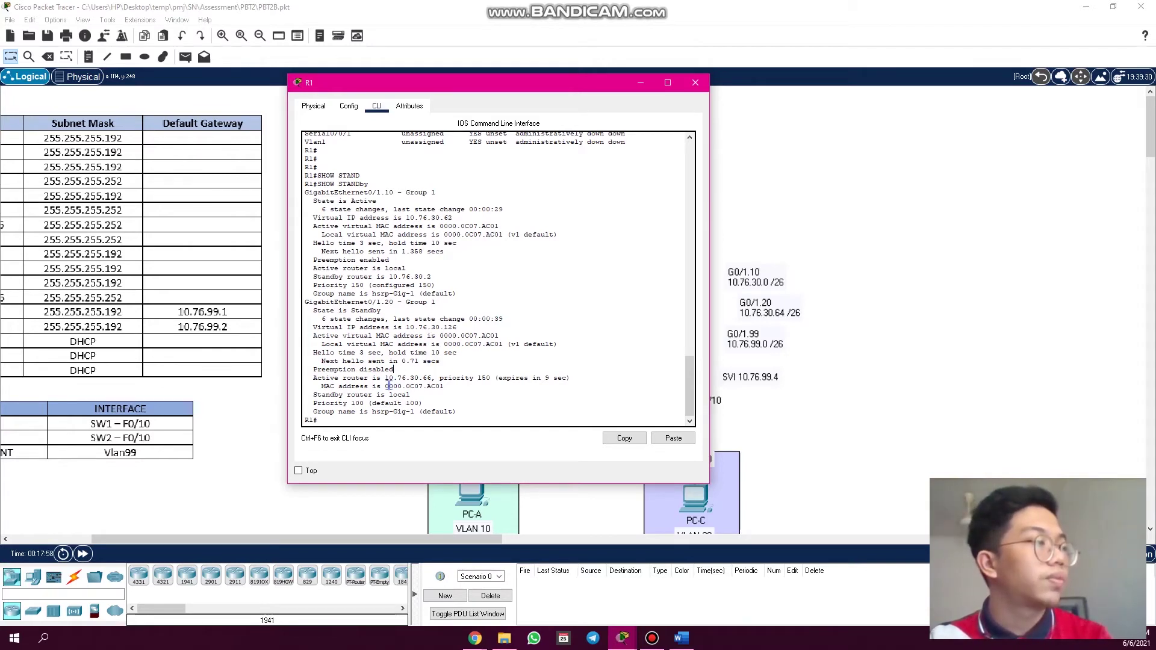
- Mark the active router 10.76.30.66 and R1's priority 100, then close R1
left_click_drag(436, 378, 382, 378)
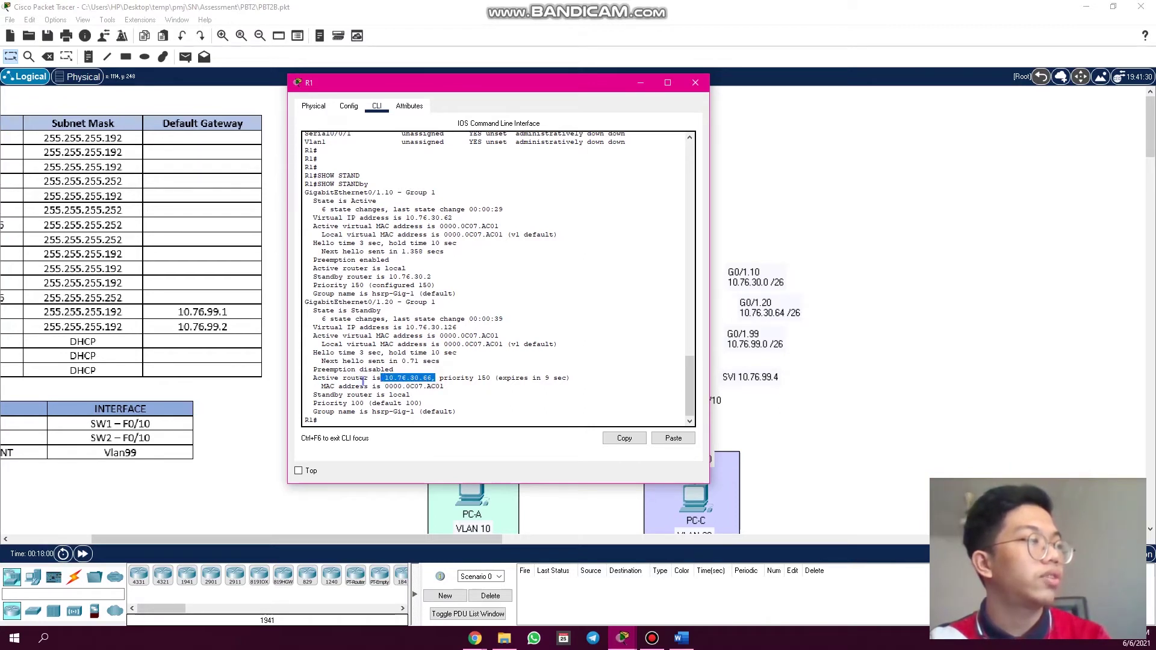
left_click_drag(523, 86, 577, 106)
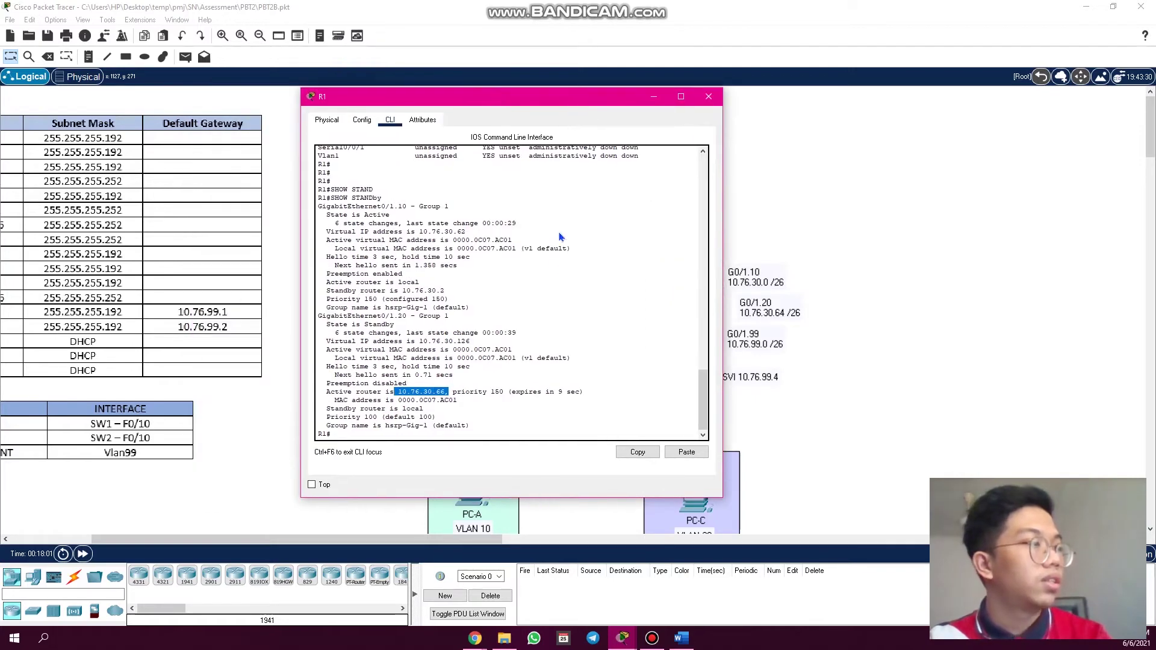
left_click(507, 429)
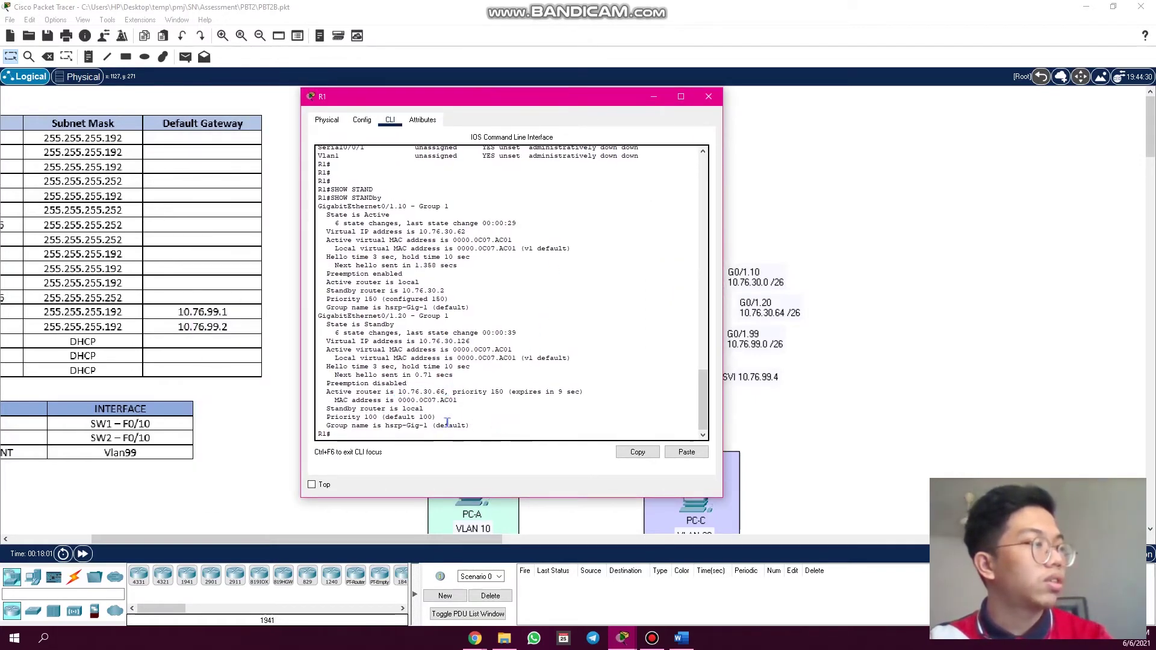
left_click_drag(377, 417, 322, 417)
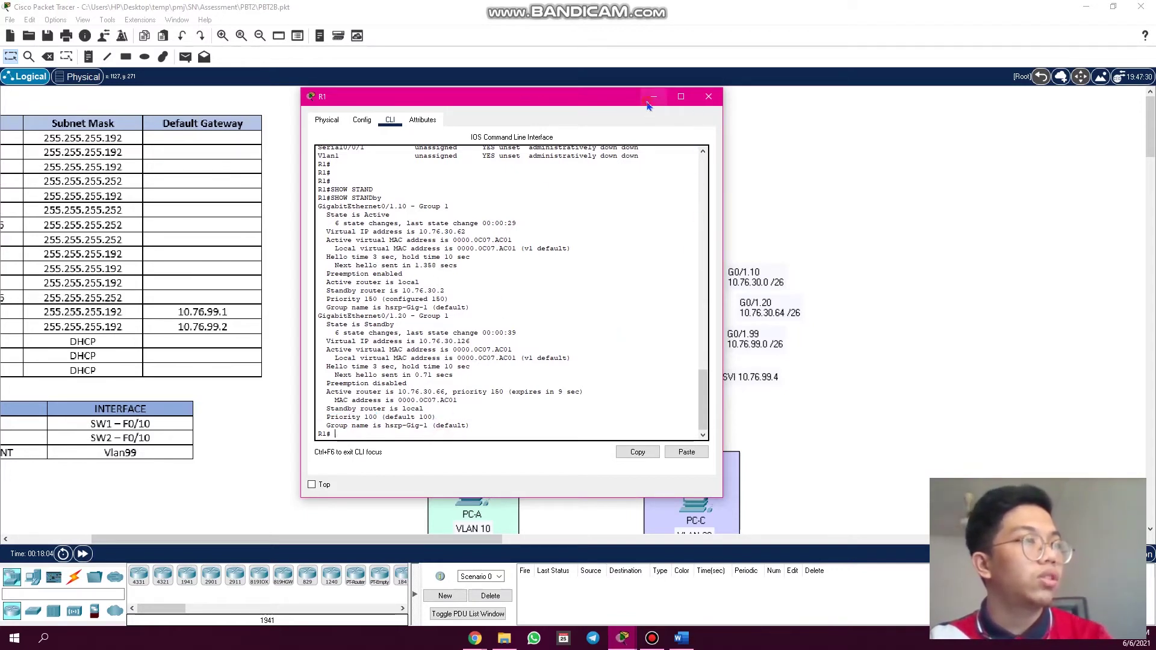
left_click(708, 97)
- Open R3's CLI, start the console session and enter privileged mode with enable
left_click(683, 295)
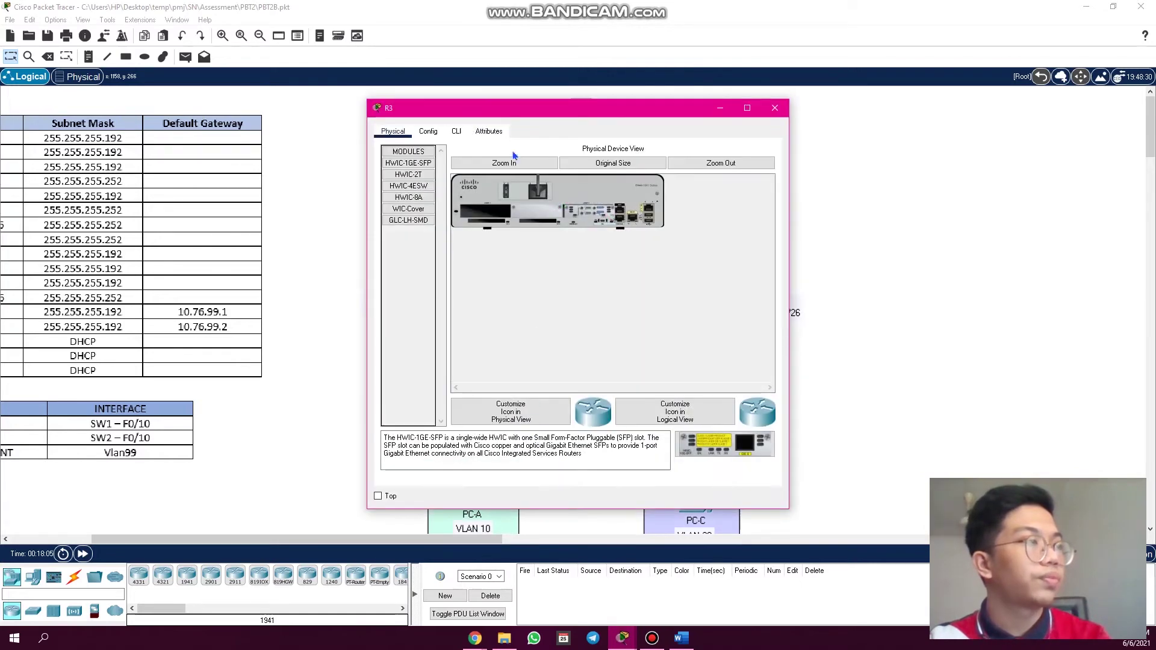
left_click(455, 132)
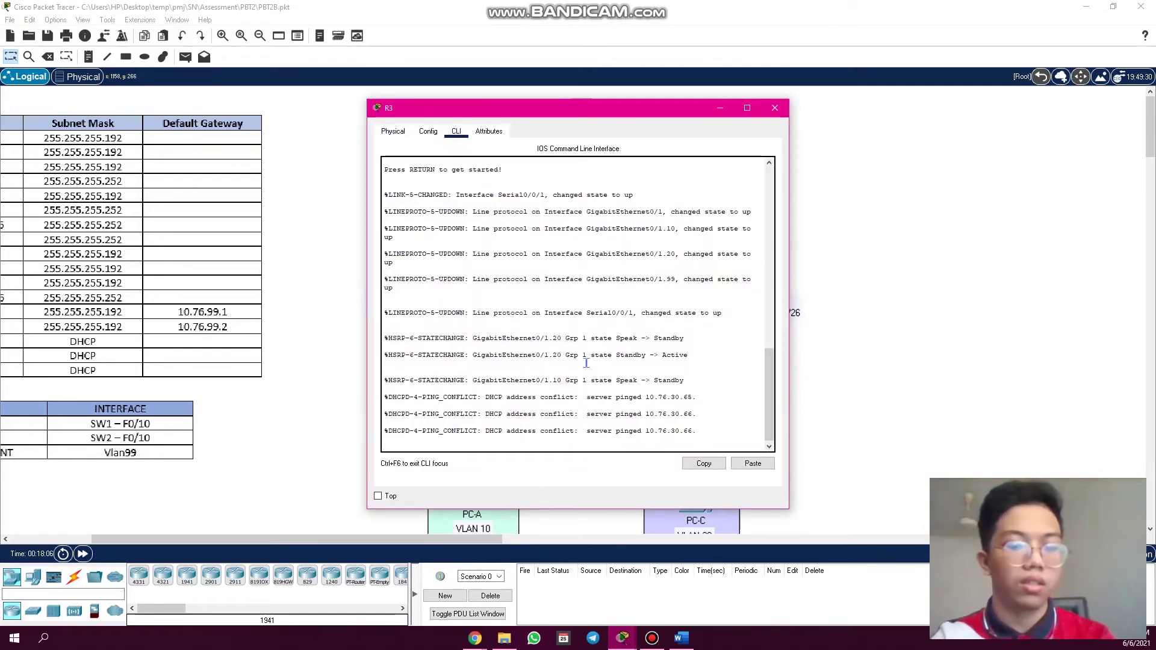
key("Return")
key("Return")
key("Return")
key("Return")
key("Return")
key("Return")
key("Return")
key("Return")
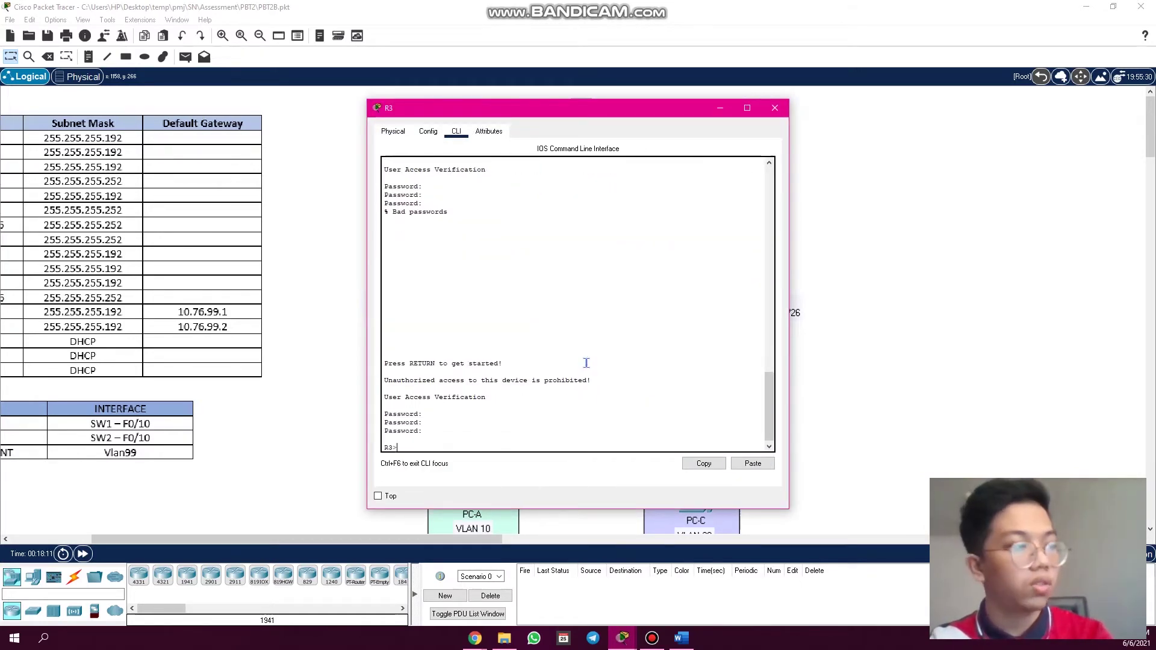
type("en")
key("Return")
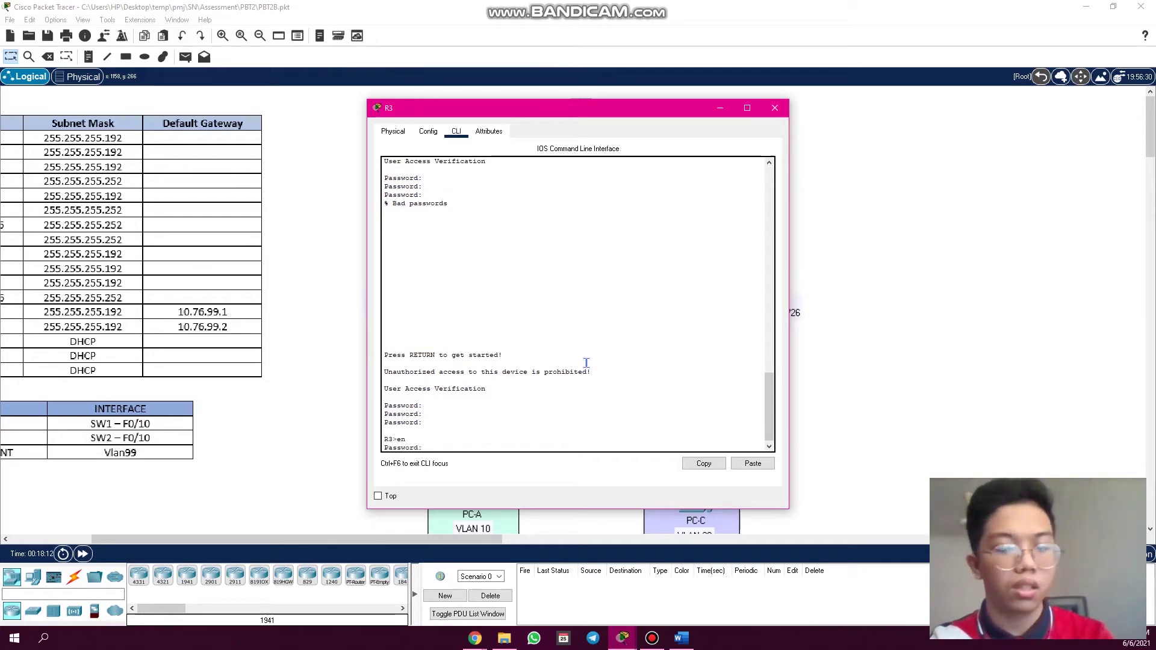
key("Return")
- Run 'show standby' on R3 and display the complete output
type("show")
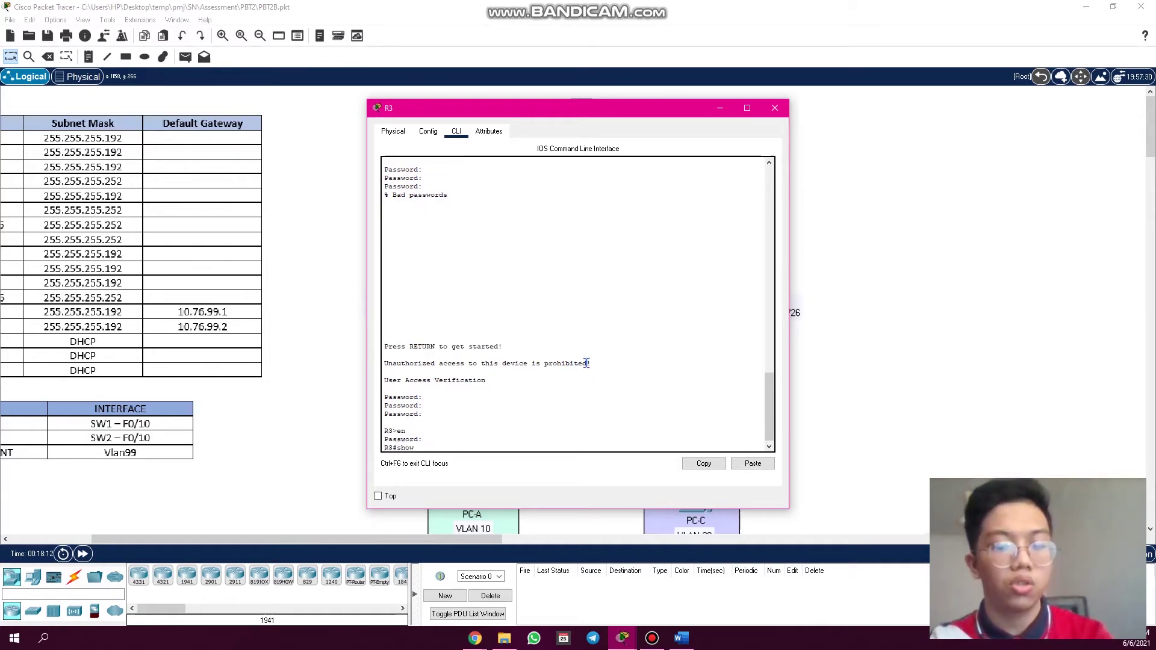
type(" sta")
key("Tab")
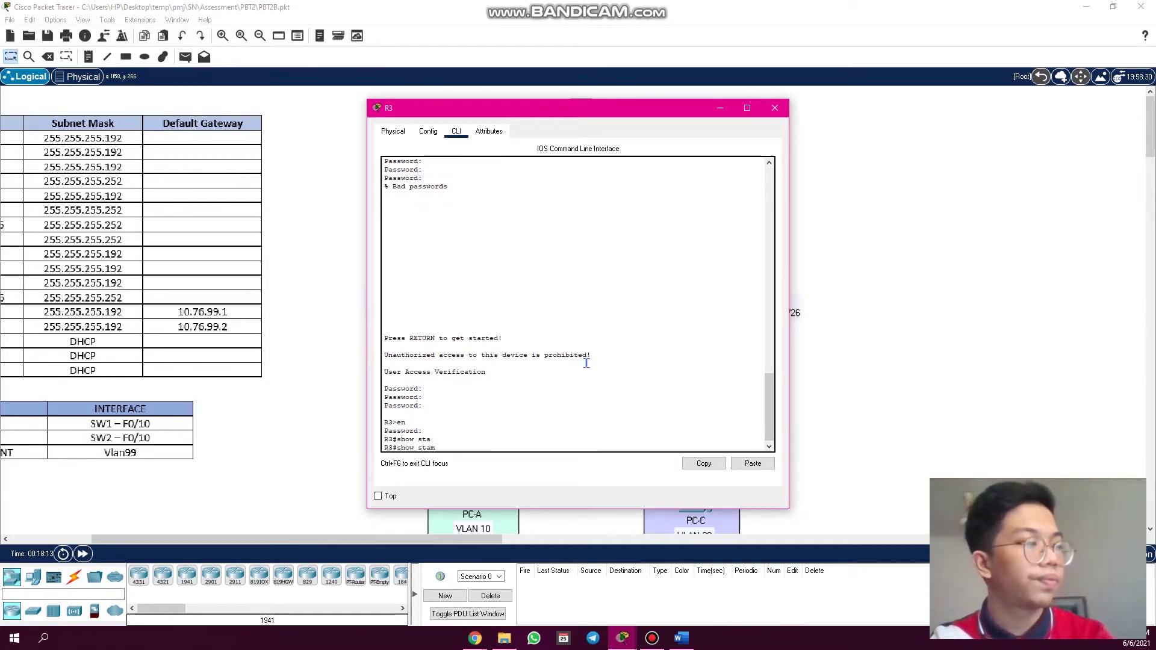
type("nd")
key("Tab")
key("Return")
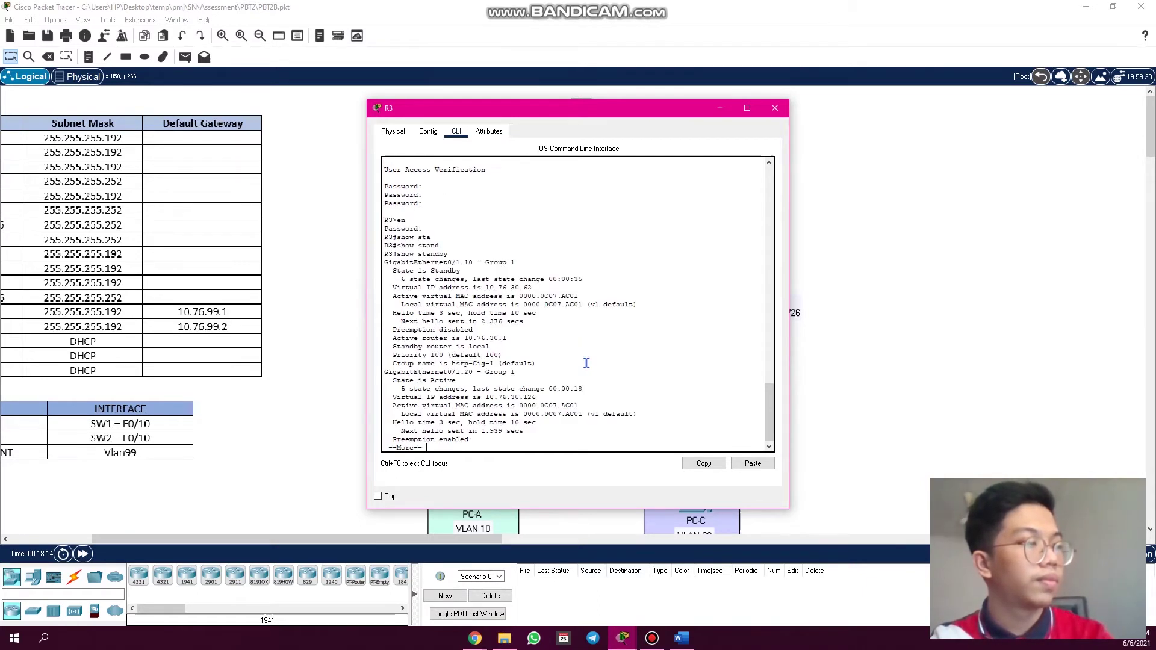
key("space")
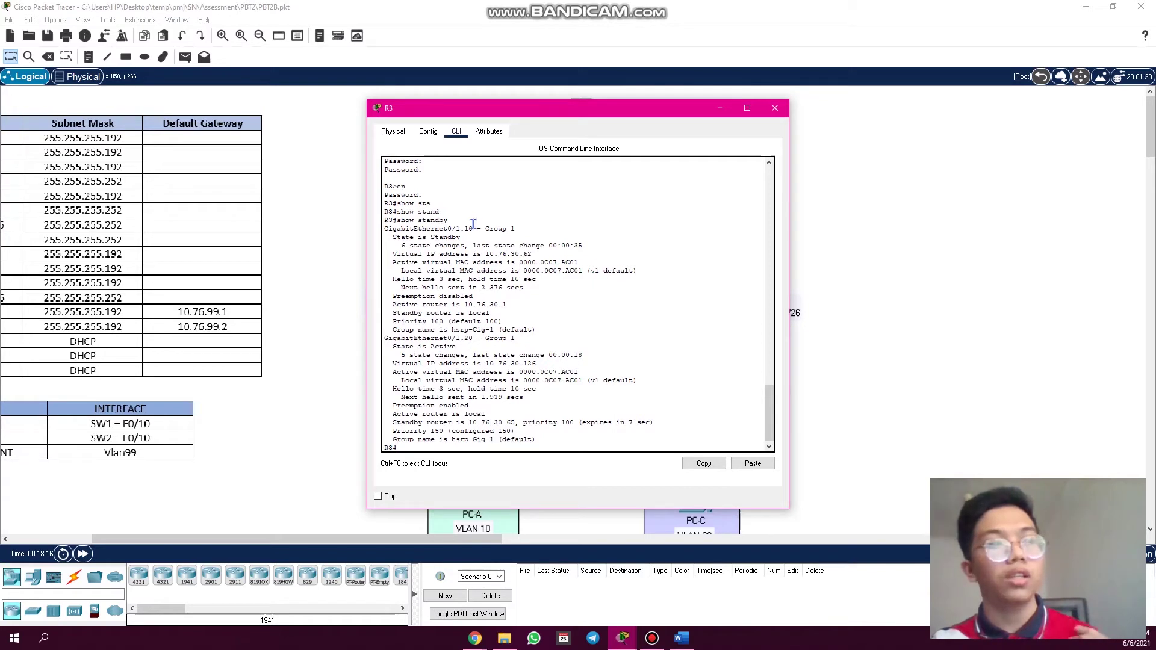
- Highlight the enable line, Gig0/1.10 Standby state and virtual IP, then move R3's window down
left_click_drag(408, 187, 392, 195)
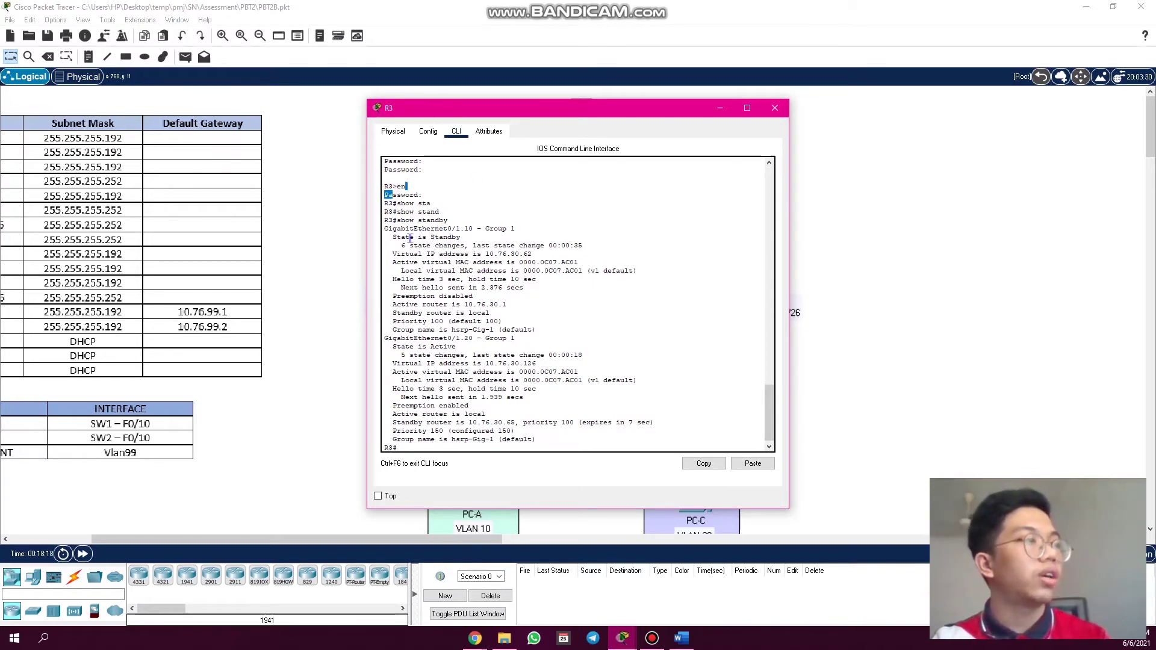
left_click_drag(383, 233, 465, 232)
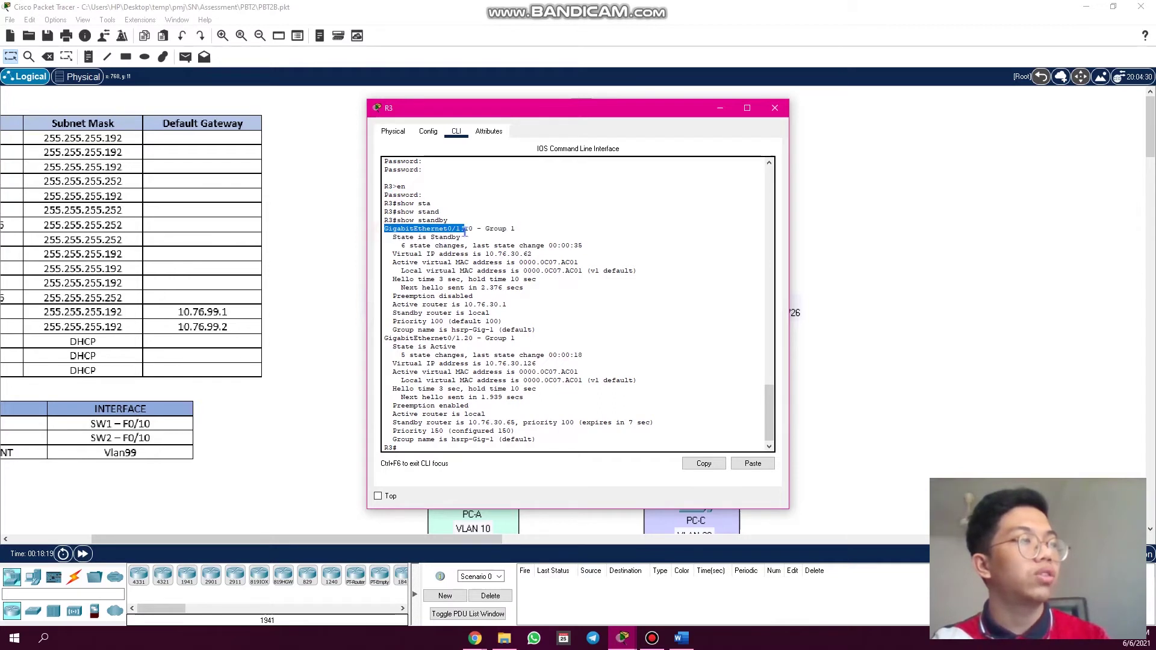
left_click(478, 228)
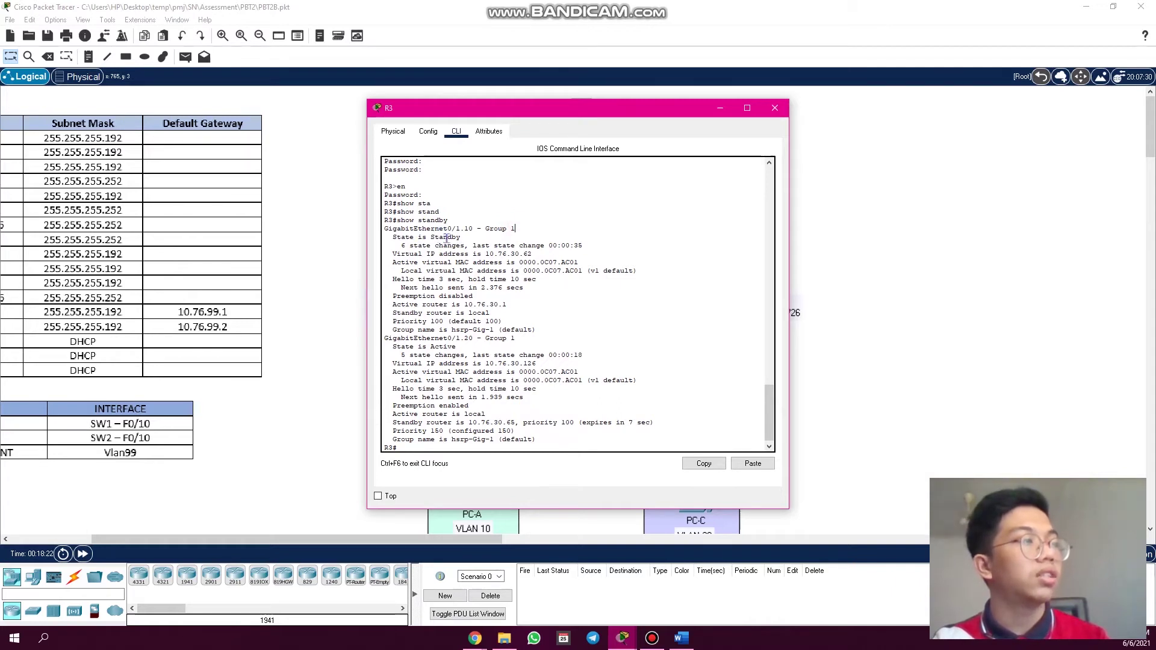
left_click_drag(461, 238, 427, 238)
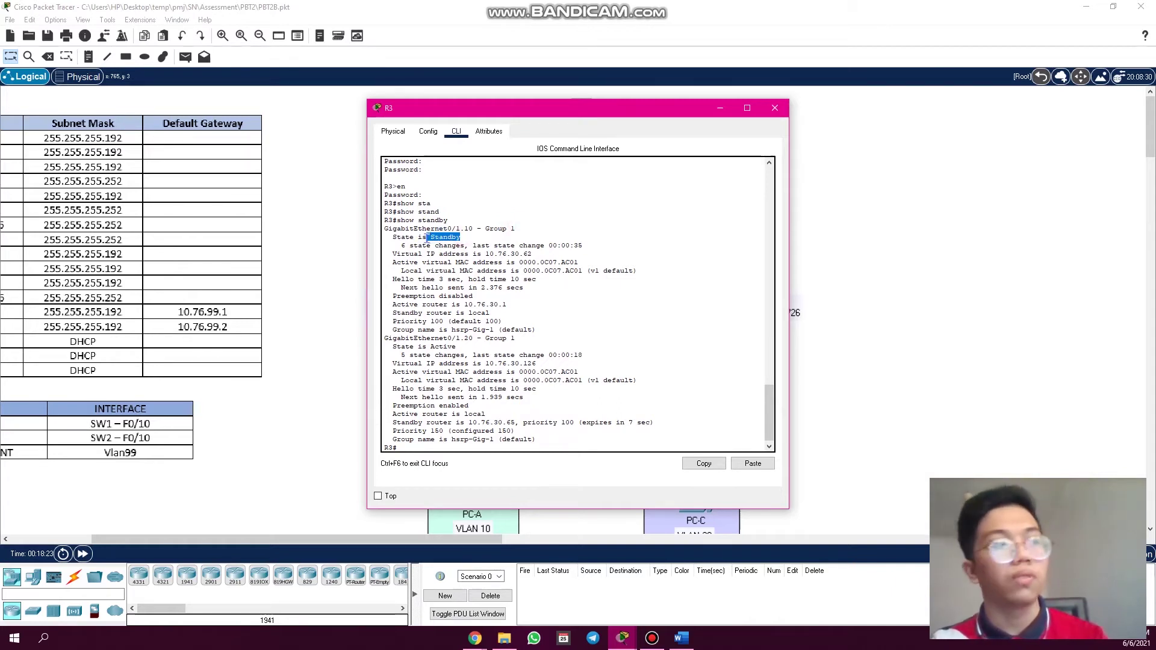
left_click(498, 271)
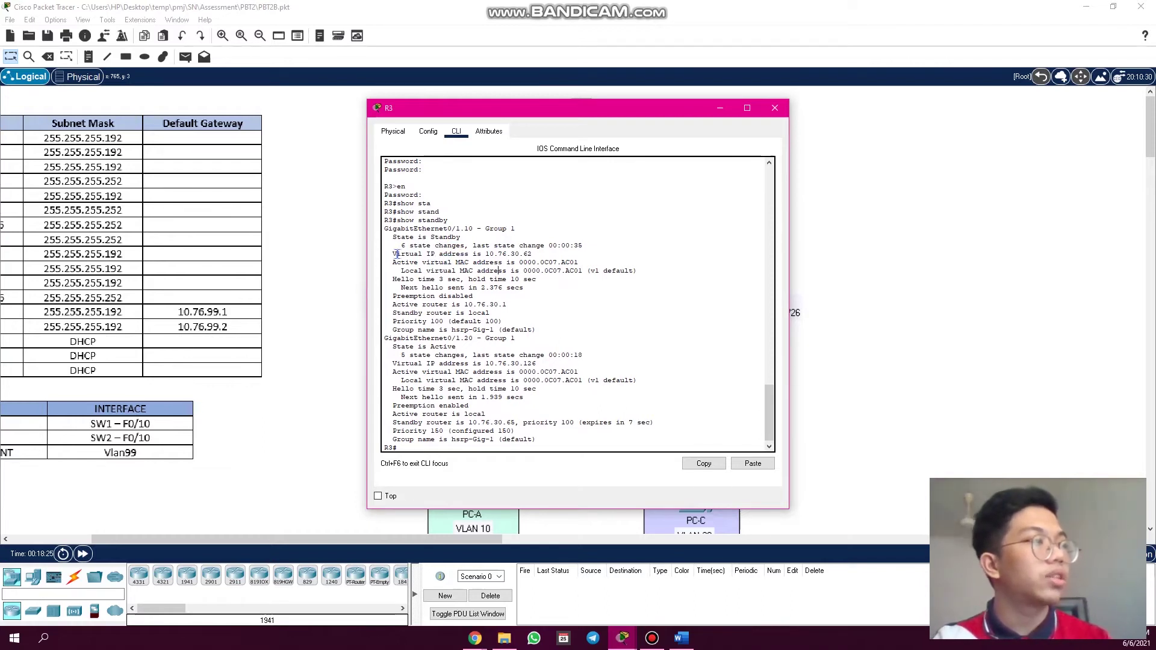
left_click_drag(389, 255, 475, 254)
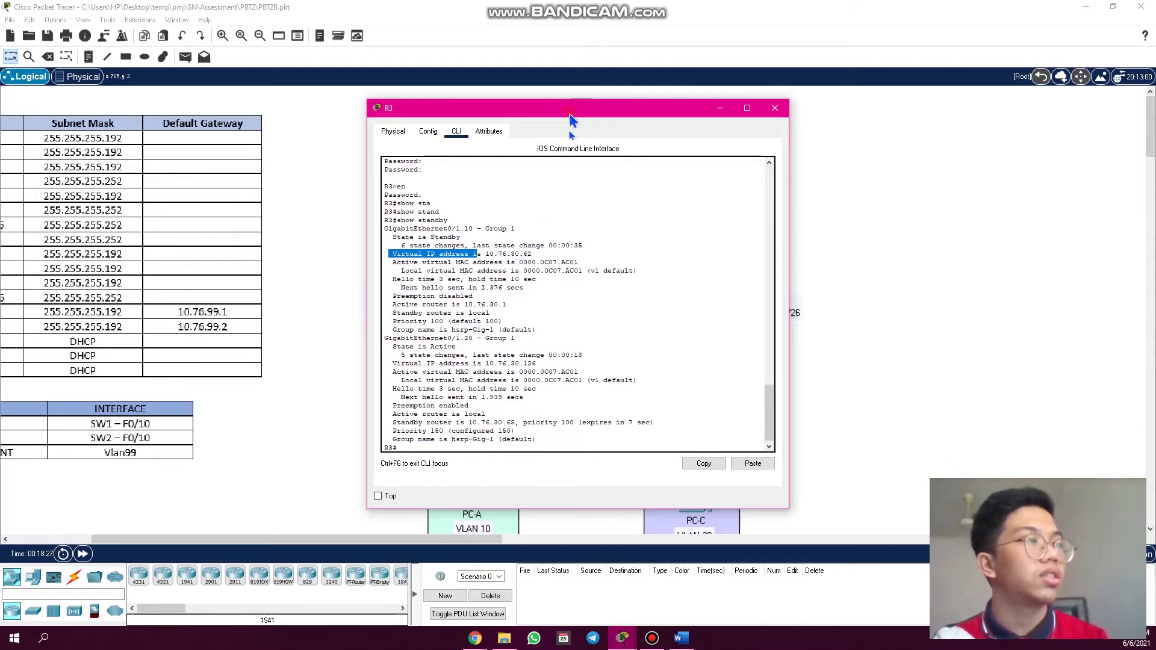
left_click_drag(553, 104, 716, 151)
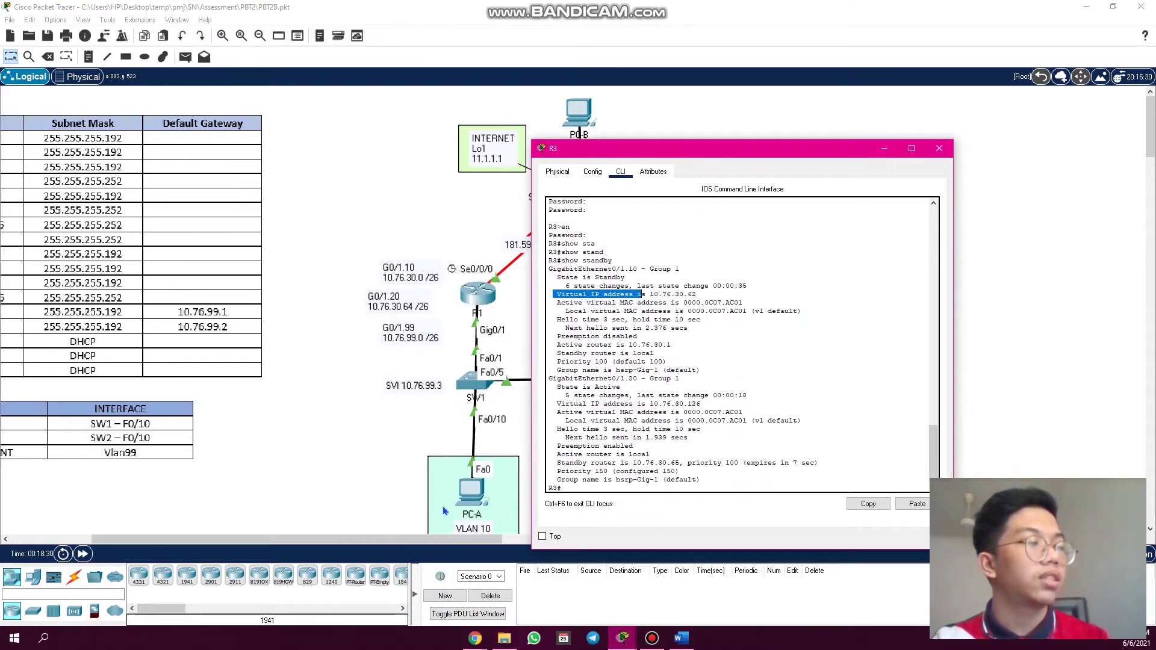
left_click(474, 494)
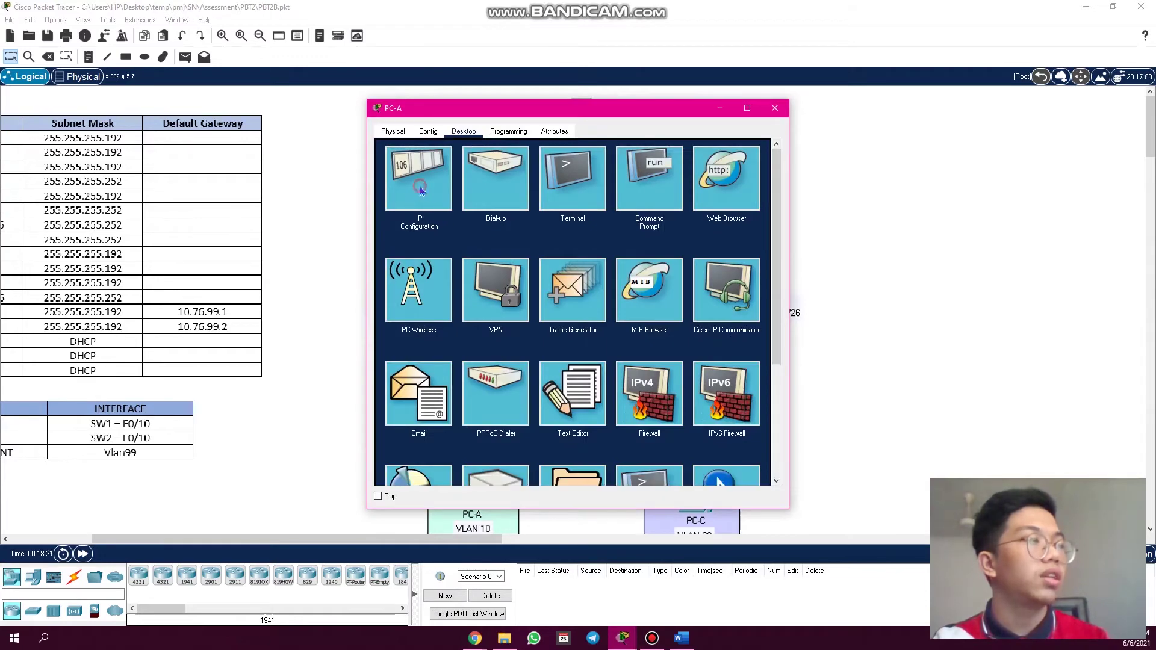
left_click(418, 181)
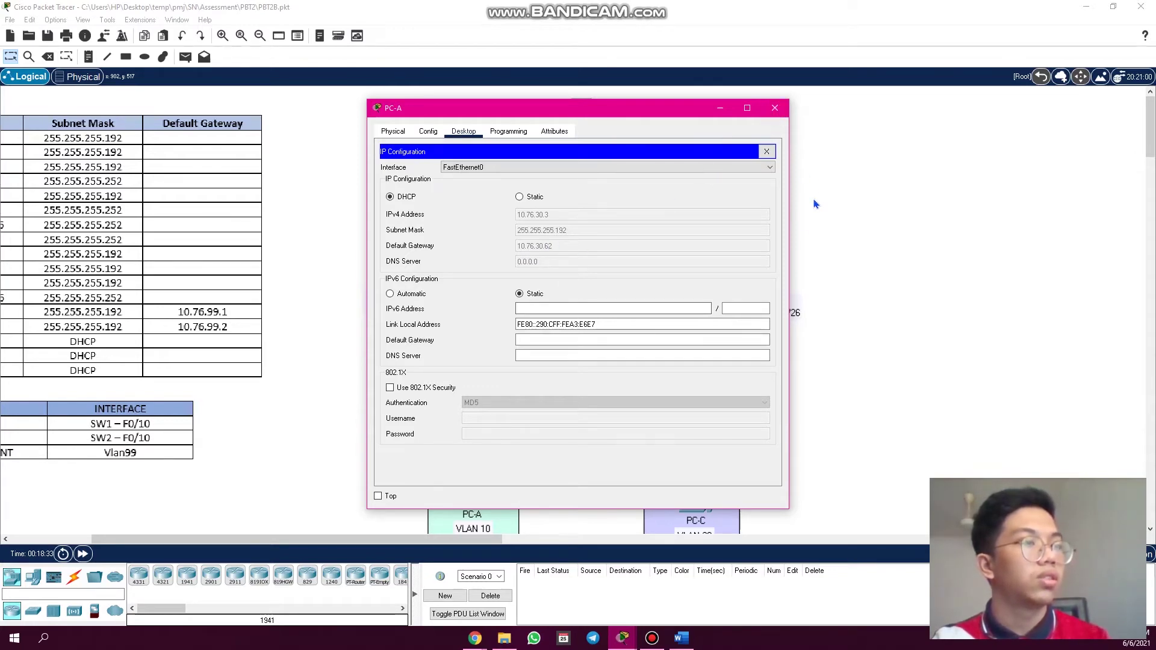
left_click(775, 108)
left_click(680, 292)
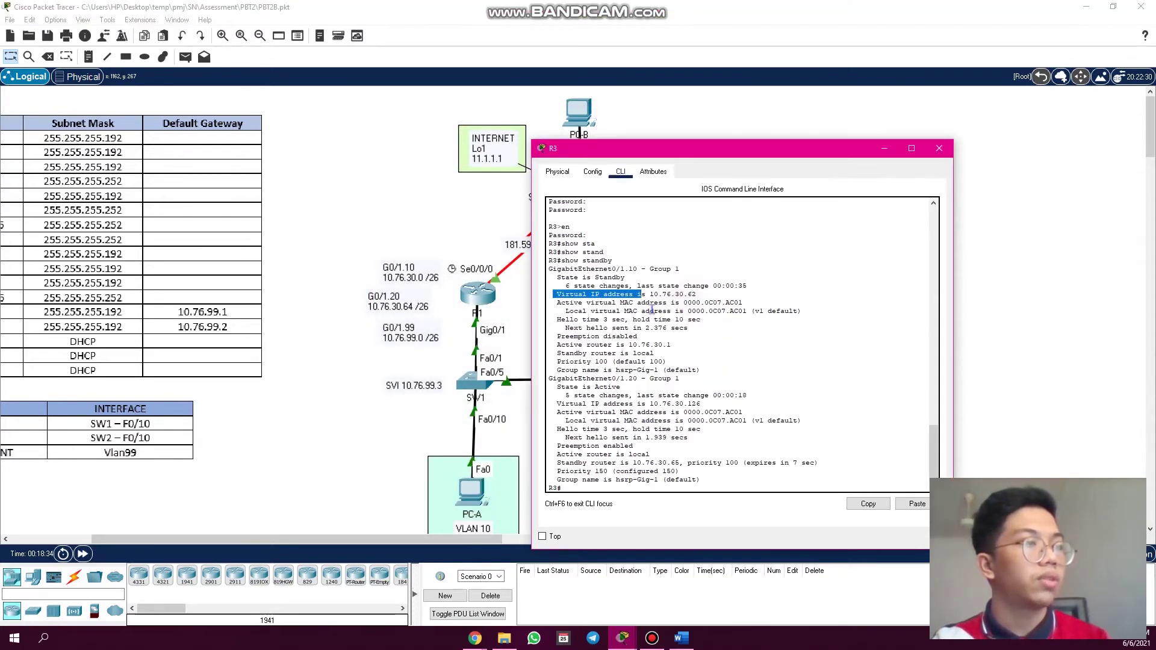
- Highlight R3's Gig0/1.10 details: virtual IP 10.76.30.62, preemption disabled, active router 10.76.30.1, priority 100
left_click_drag(699, 294, 651, 294)
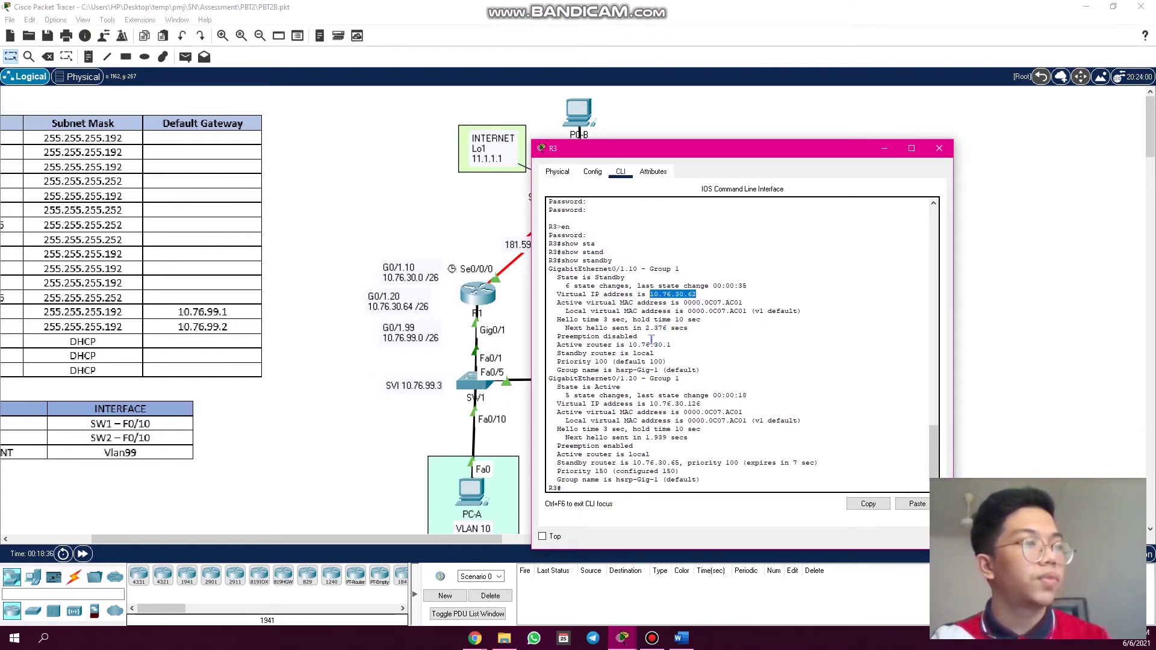
left_click_drag(553, 336, 658, 340)
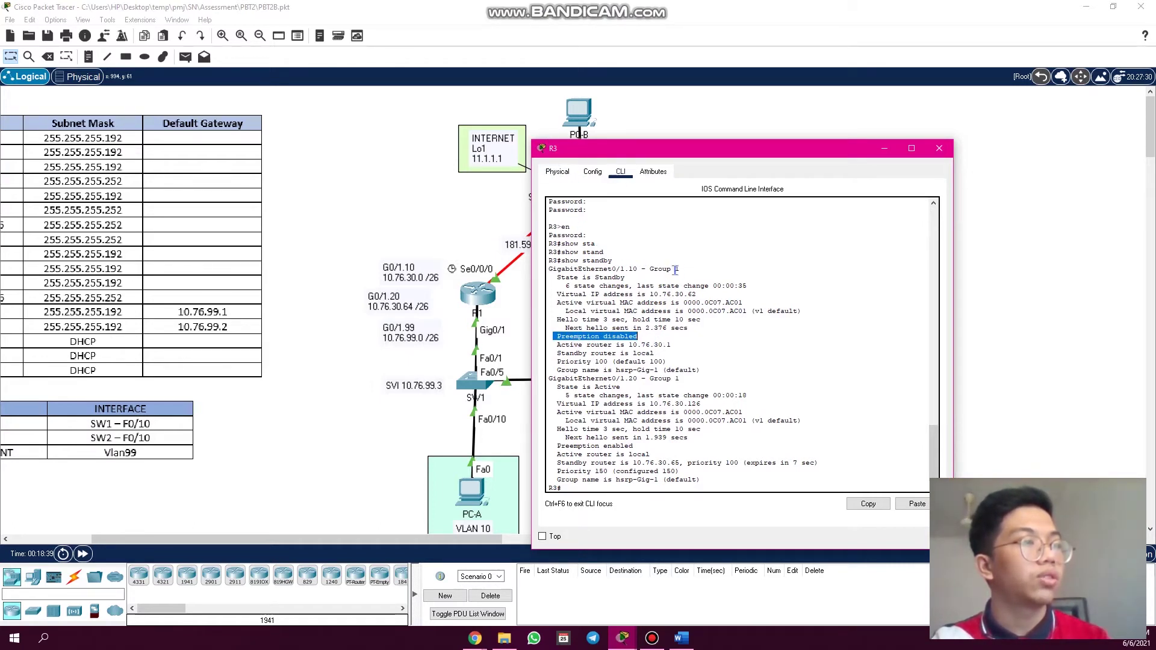
left_click_drag(639, 336, 553, 336)
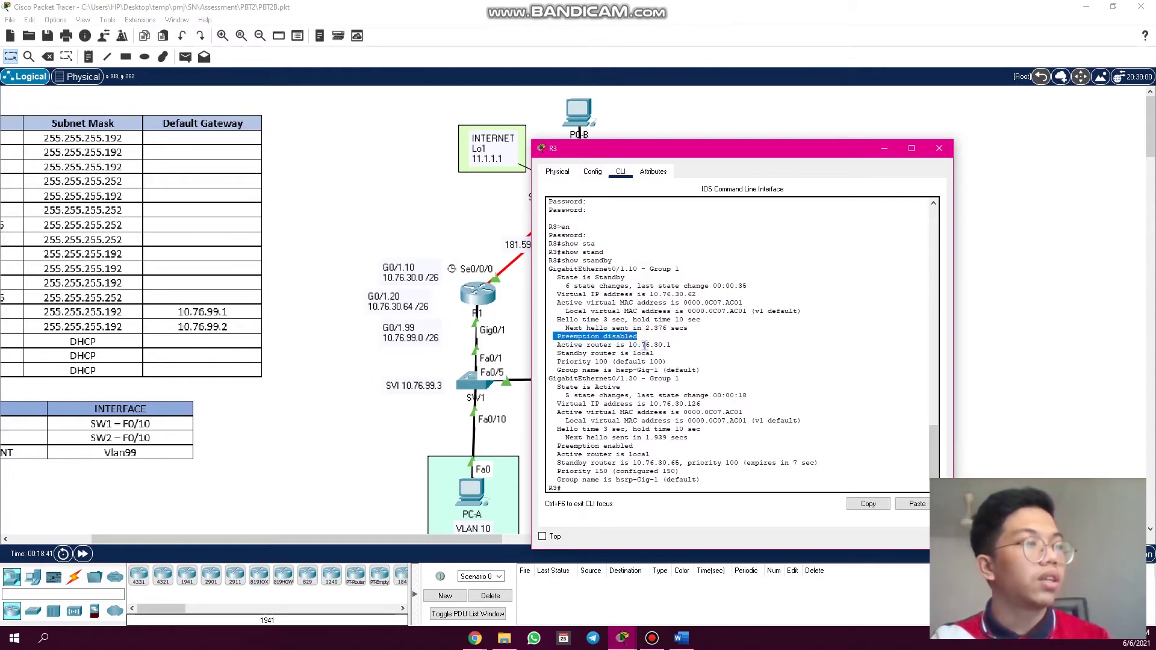
left_click_drag(556, 345, 674, 345)
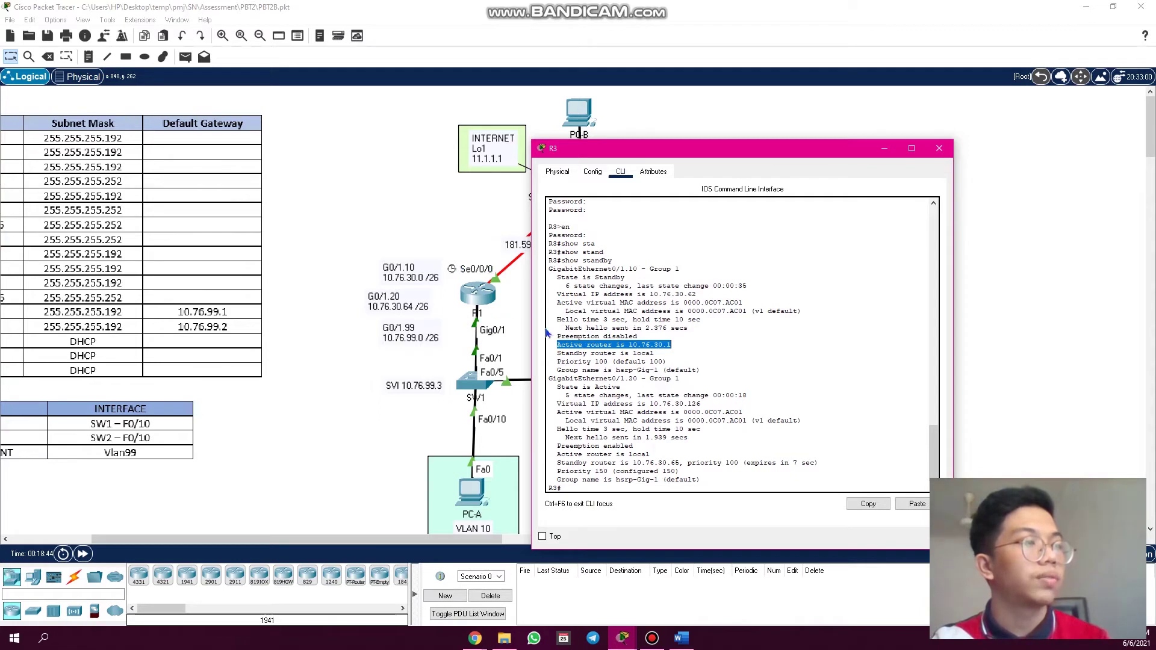
left_click(579, 353)
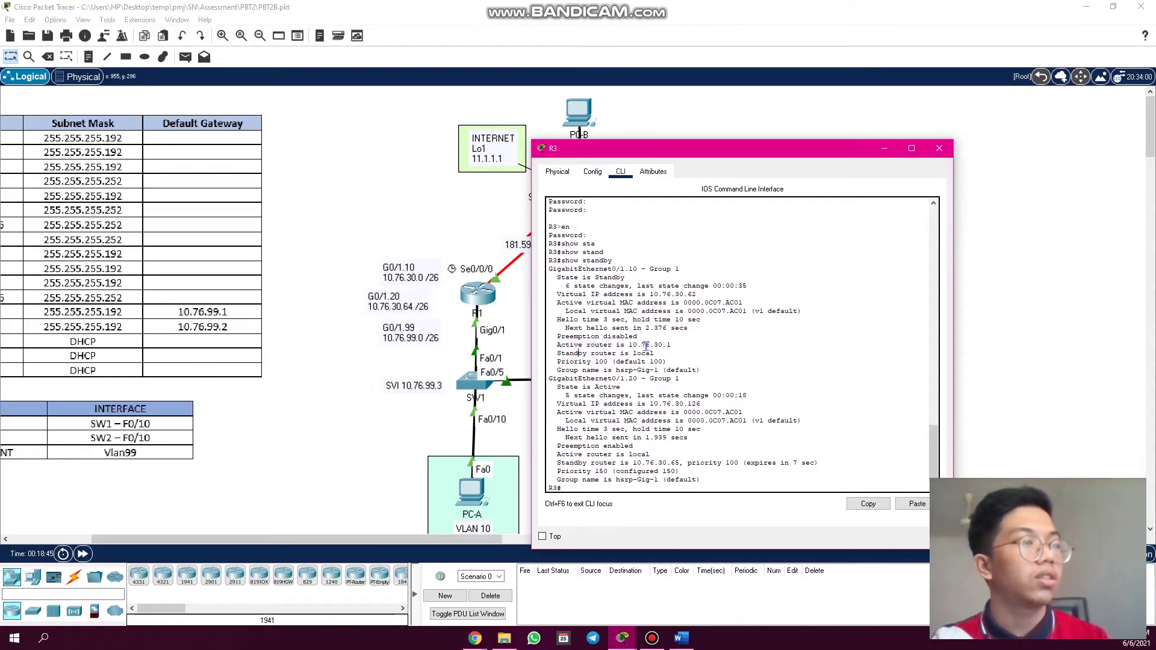
left_click_drag(673, 344, 639, 346)
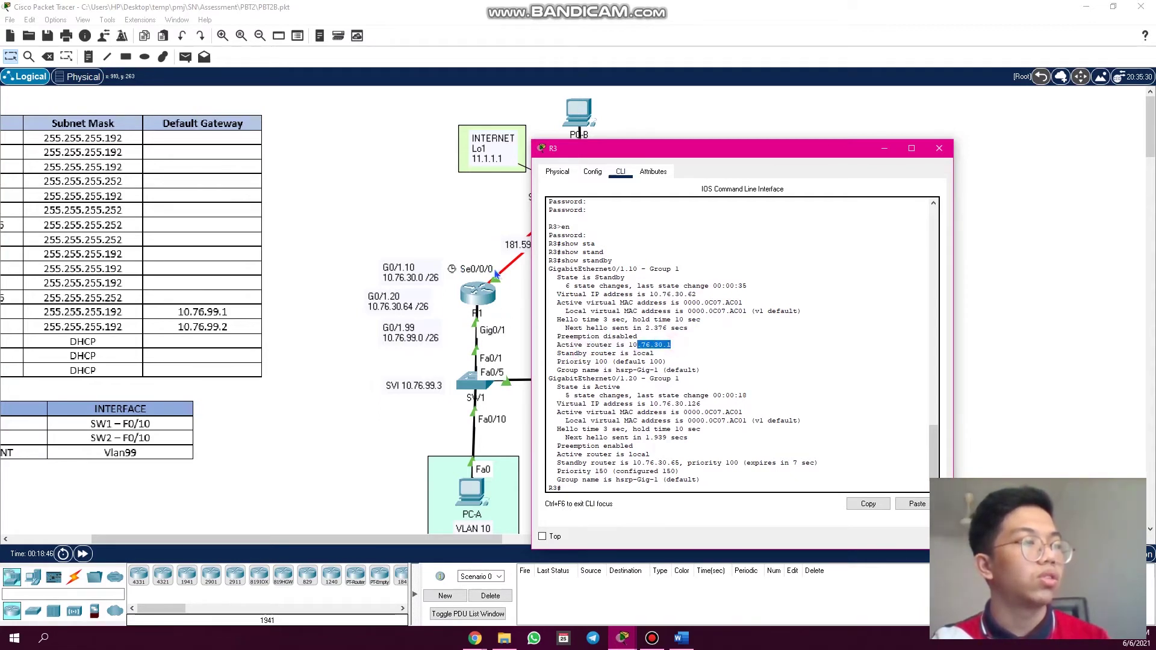
left_click(661, 366)
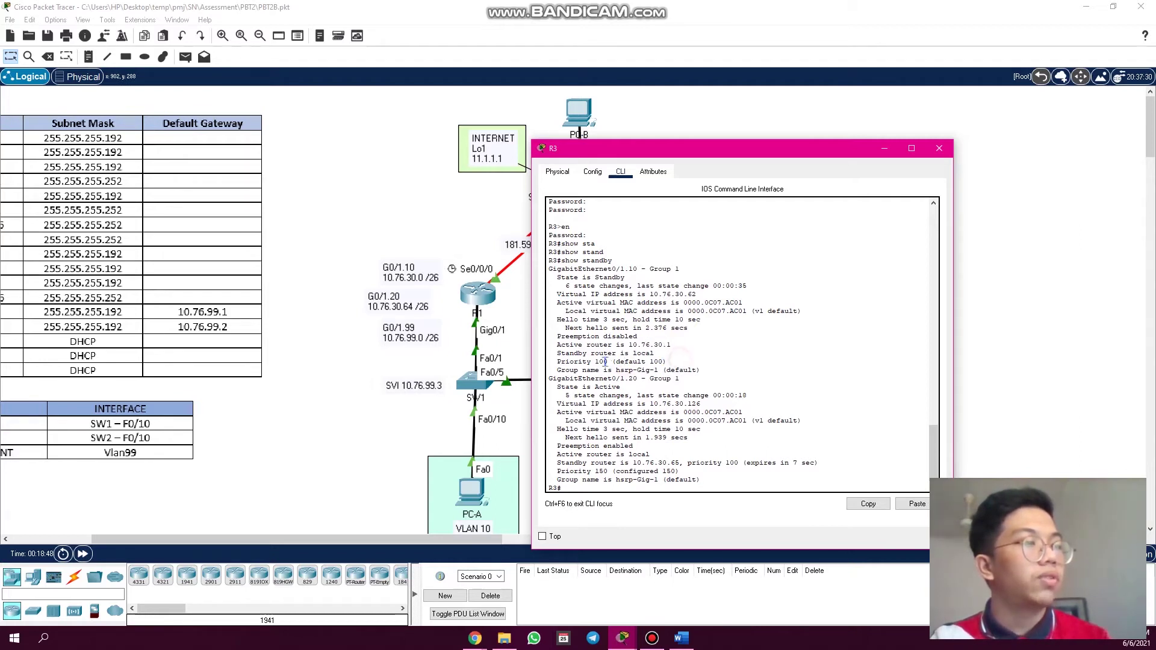
left_click_drag(681, 361, 557, 362)
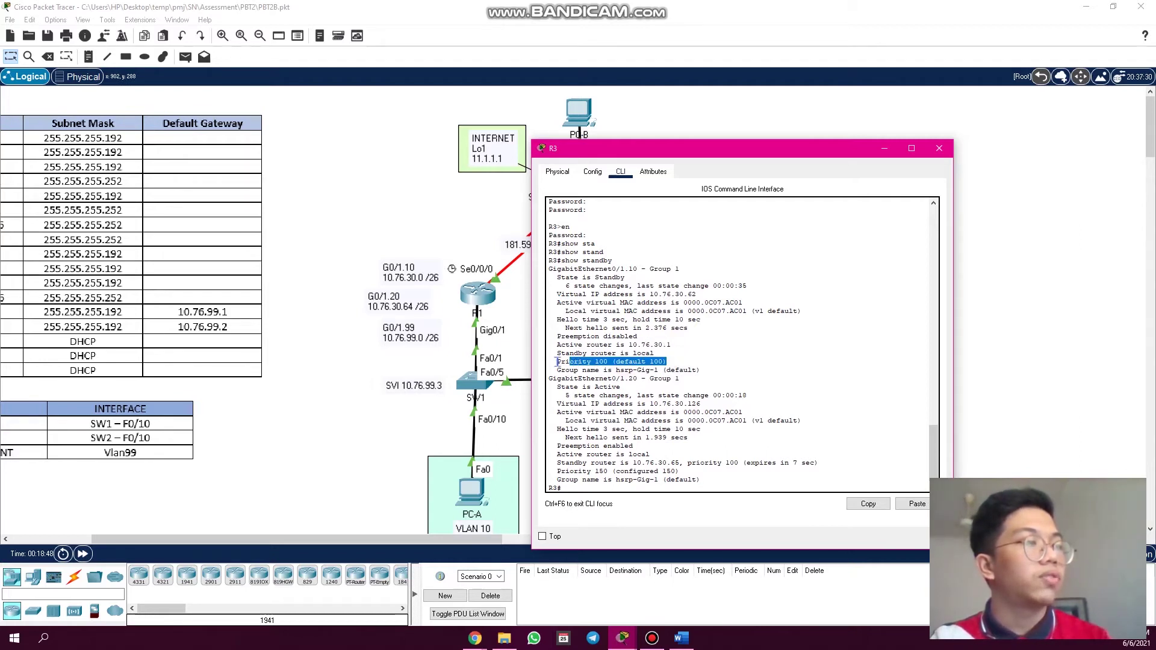
left_click(670, 268)
left_click_drag(668, 362, 560, 362)
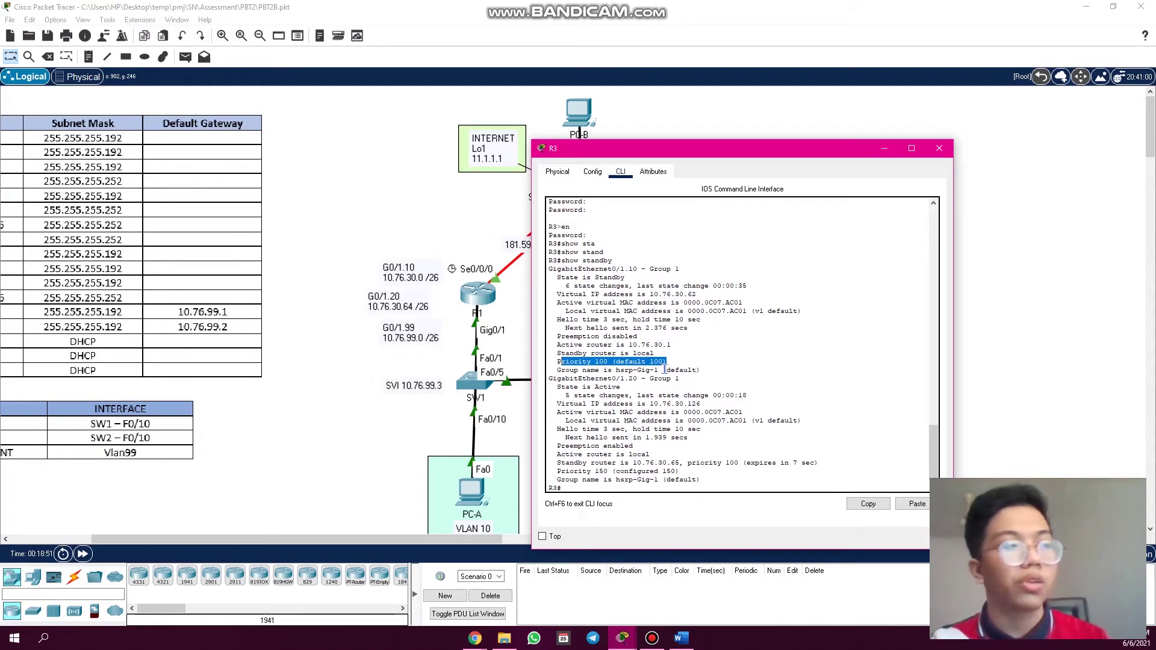
- Point out the Gig0/1.20 group and its virtual IP 10.76.30.126, then move R3's window up-left
scroll(655, 381, "down", 1)
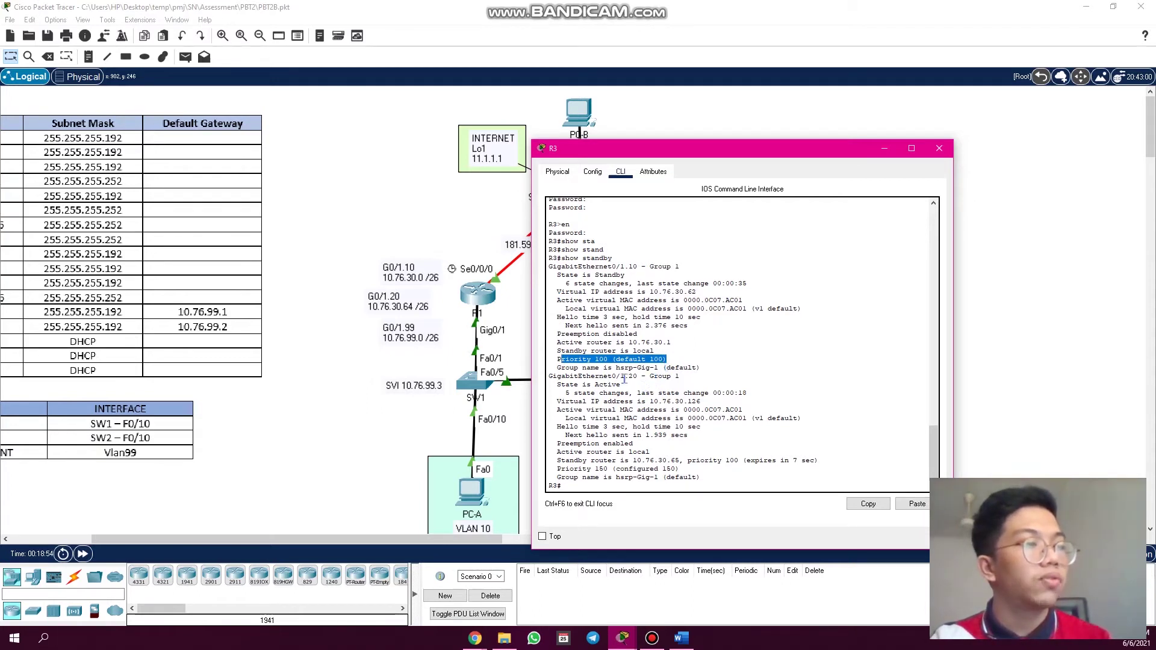
left_click_drag(640, 377, 589, 386)
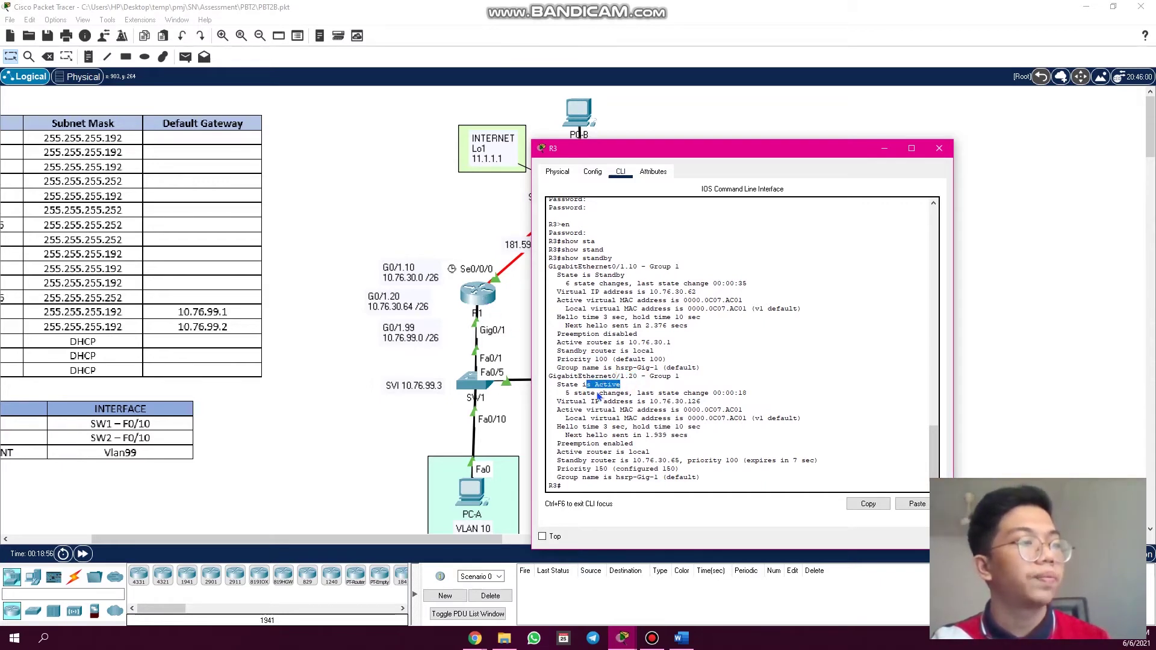
left_click(601, 407)
left_click_drag(701, 403, 644, 401)
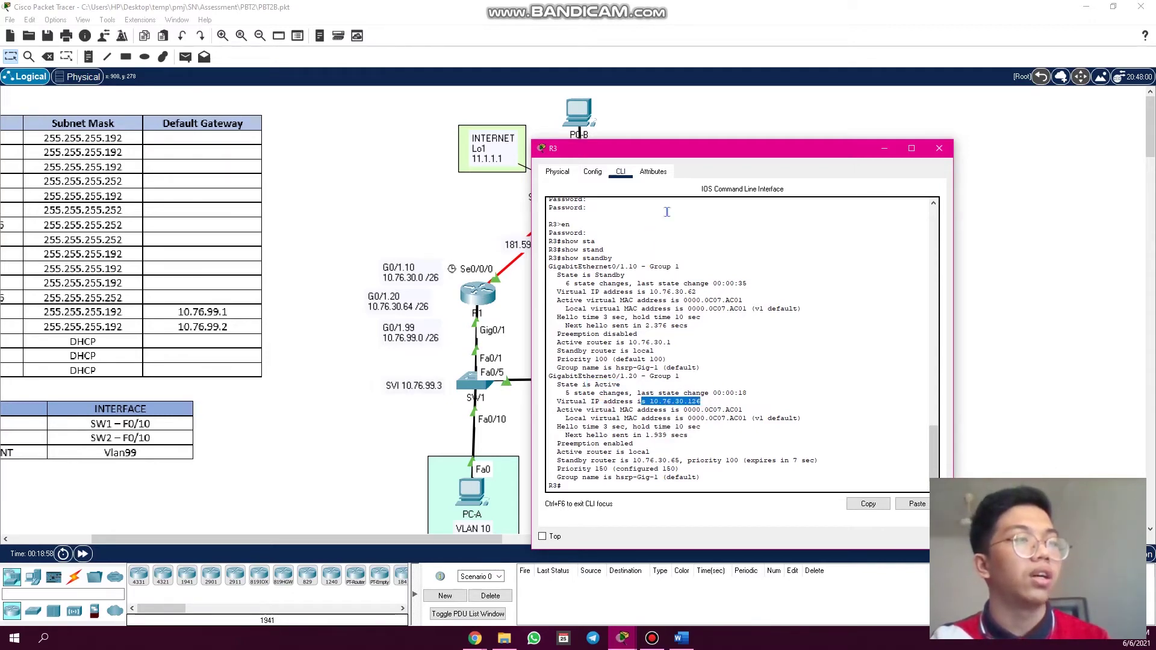
left_click_drag(693, 148, 509, 114)
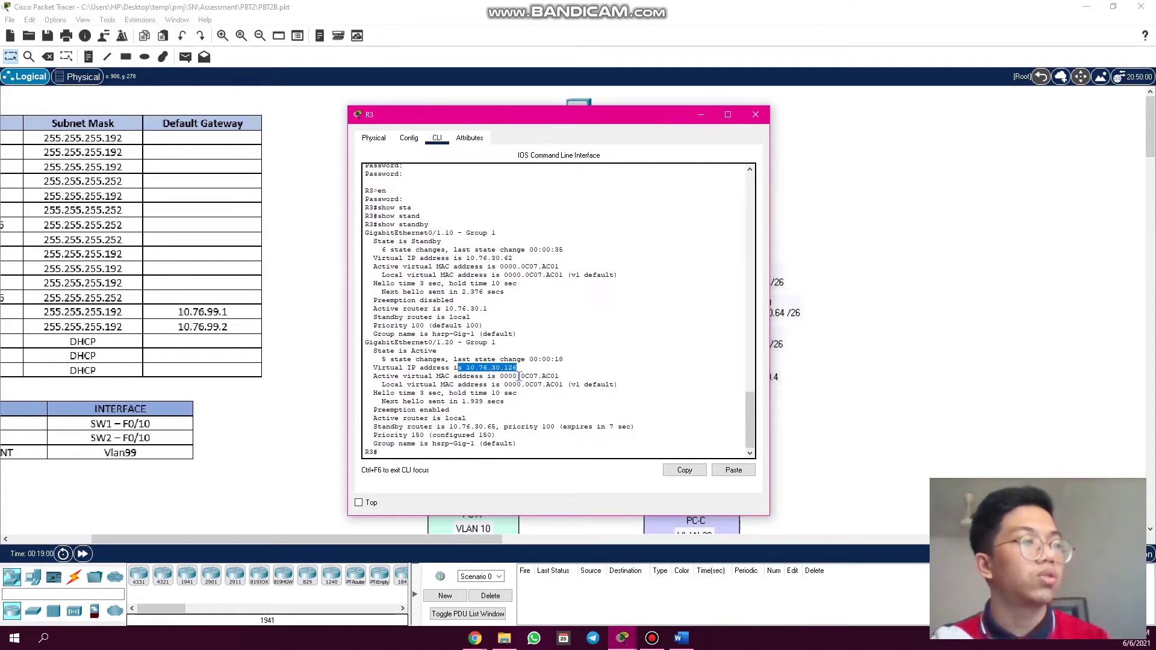
- Check PC-C's IP configuration for the 10.76.30.126 gateway
left_click(700, 116)
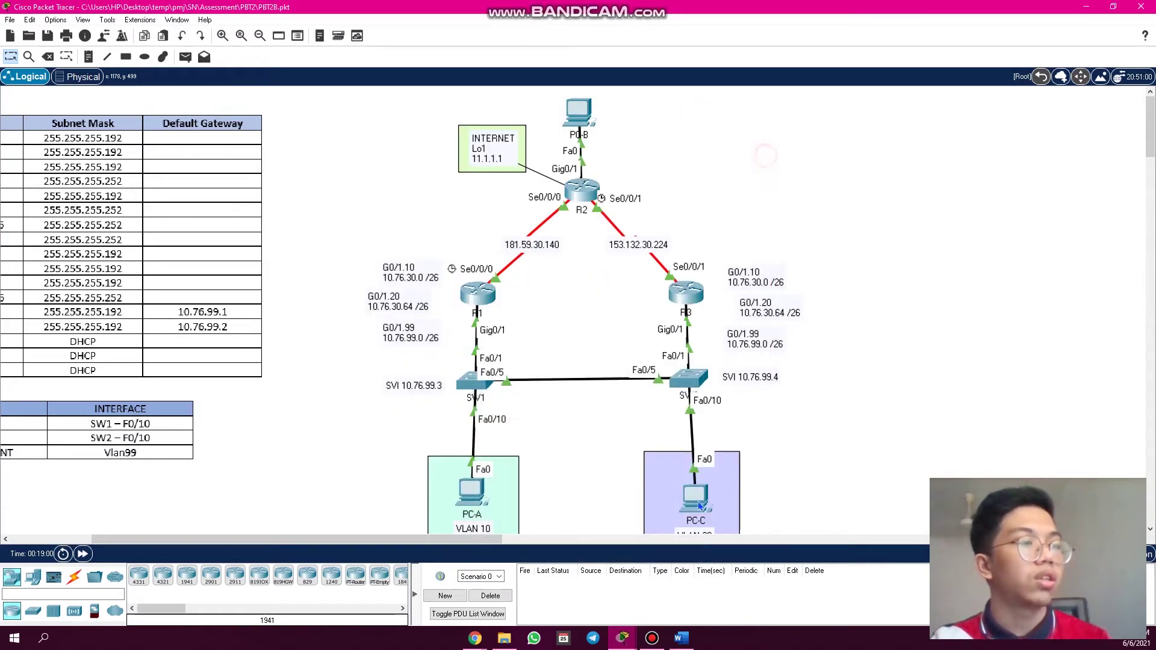
left_click(695, 497)
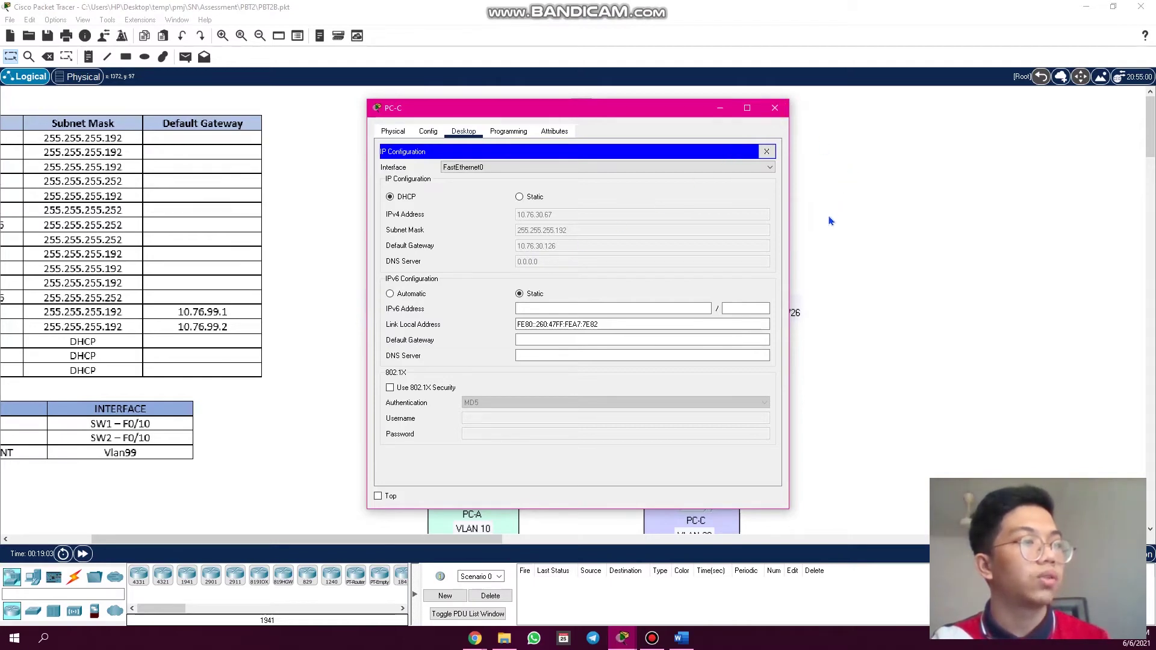
left_click(775, 108)
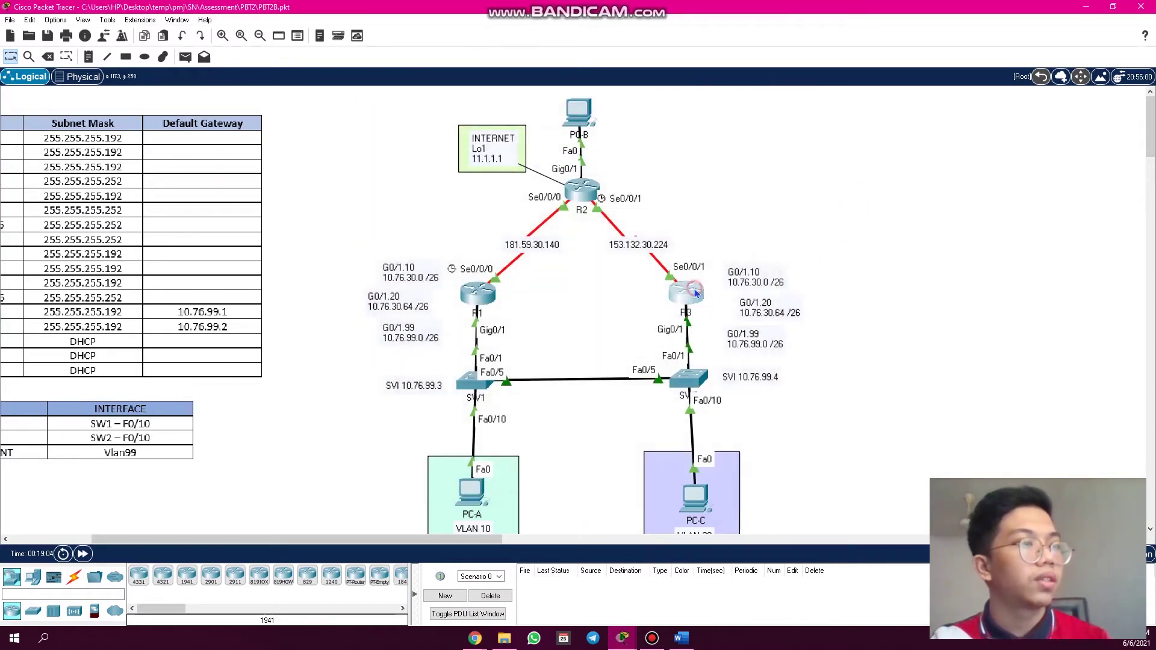
- In R3's output, highlight virtual IP 10.76.30.126, preemption enabled and priority 150, then close R3
left_click(692, 292)
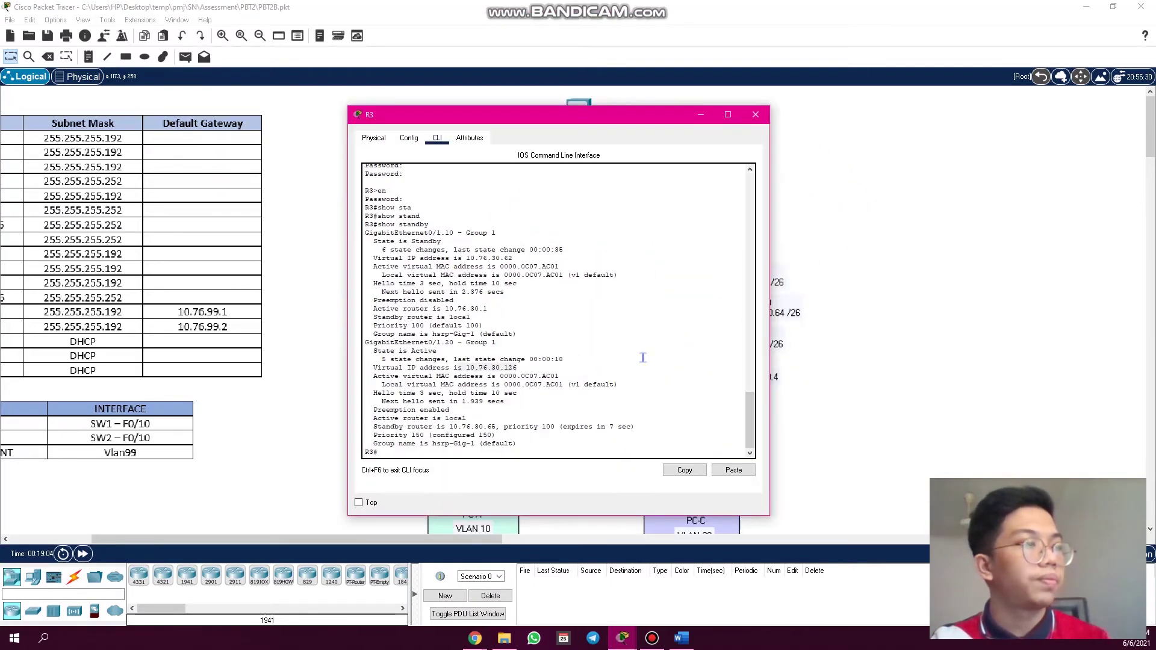
double_click(497, 368)
left_click_drag(453, 369, 454, 368)
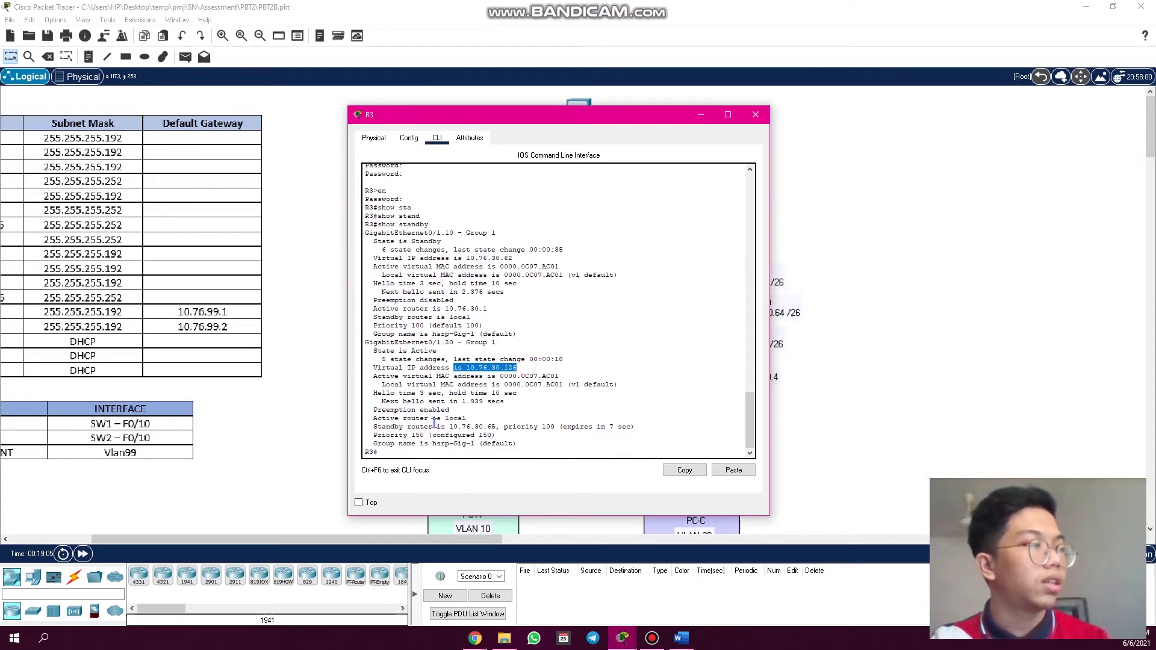
left_click_drag(458, 410, 366, 412)
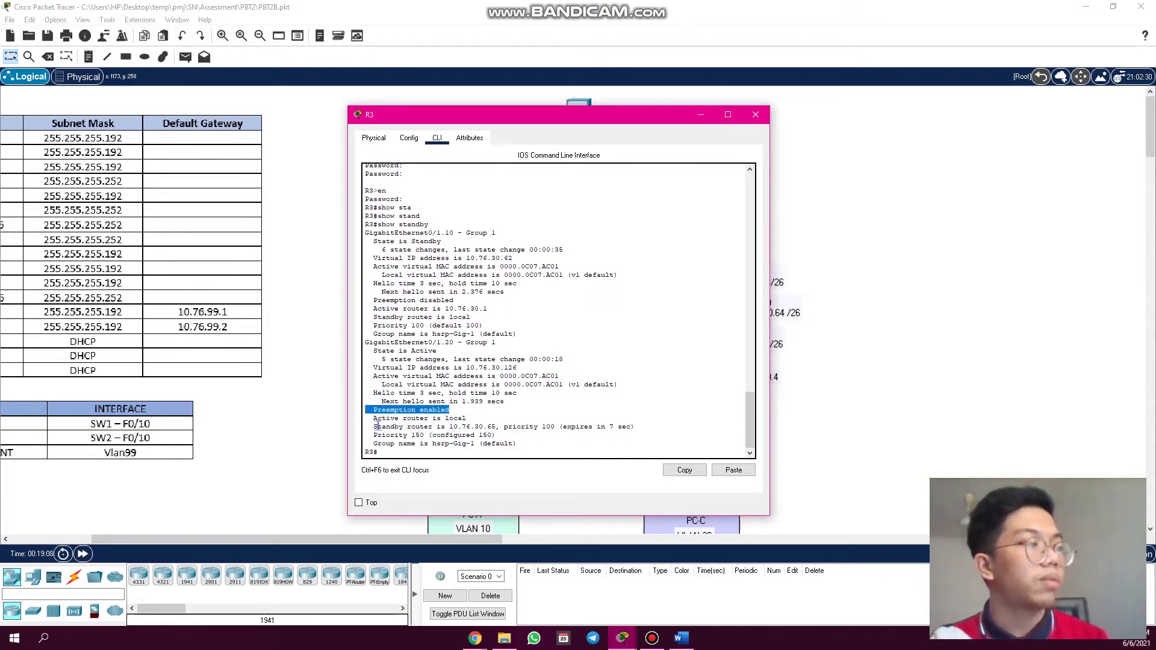
left_click_drag(376, 426, 474, 435)
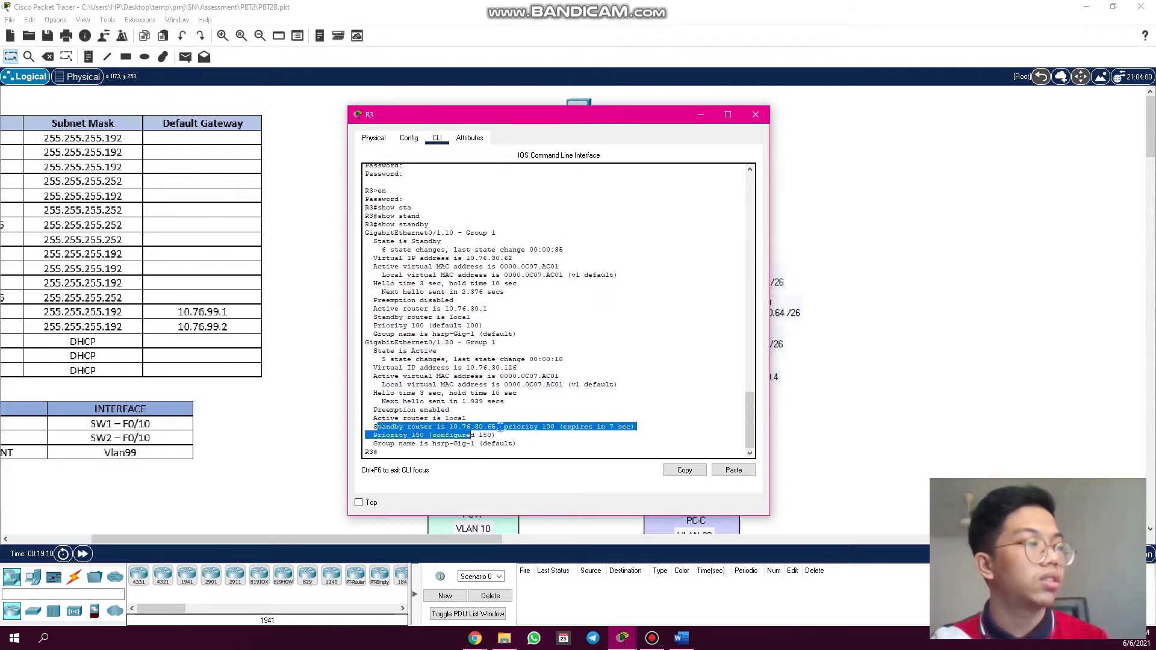
left_click(501, 434)
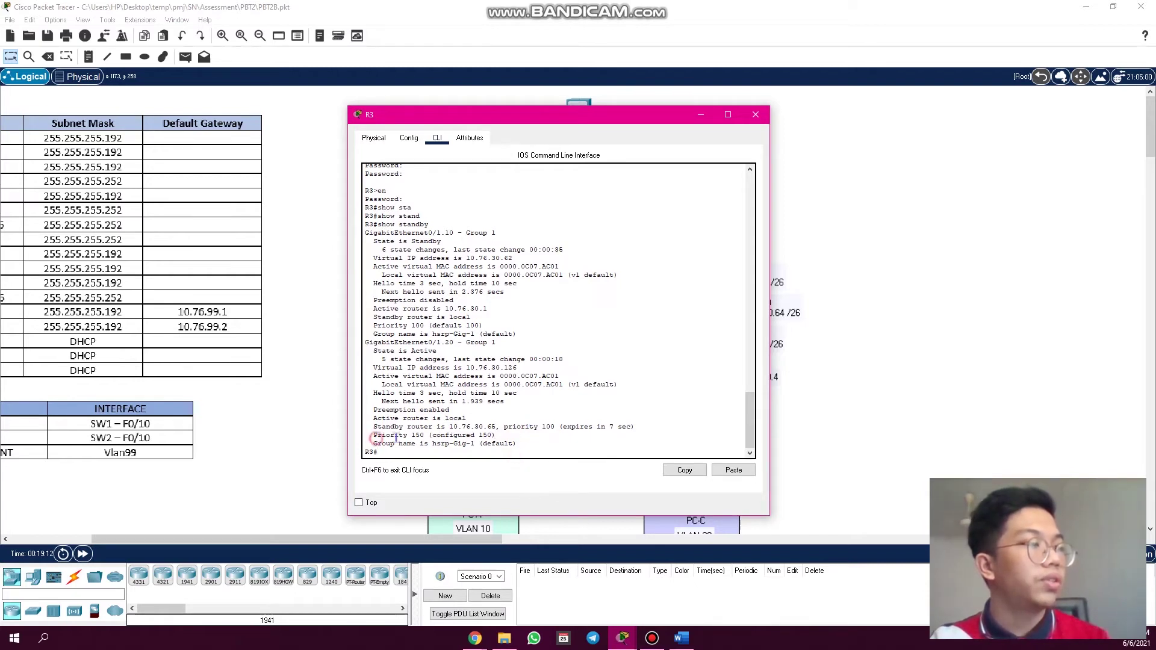
left_click_drag(377, 435, 423, 436)
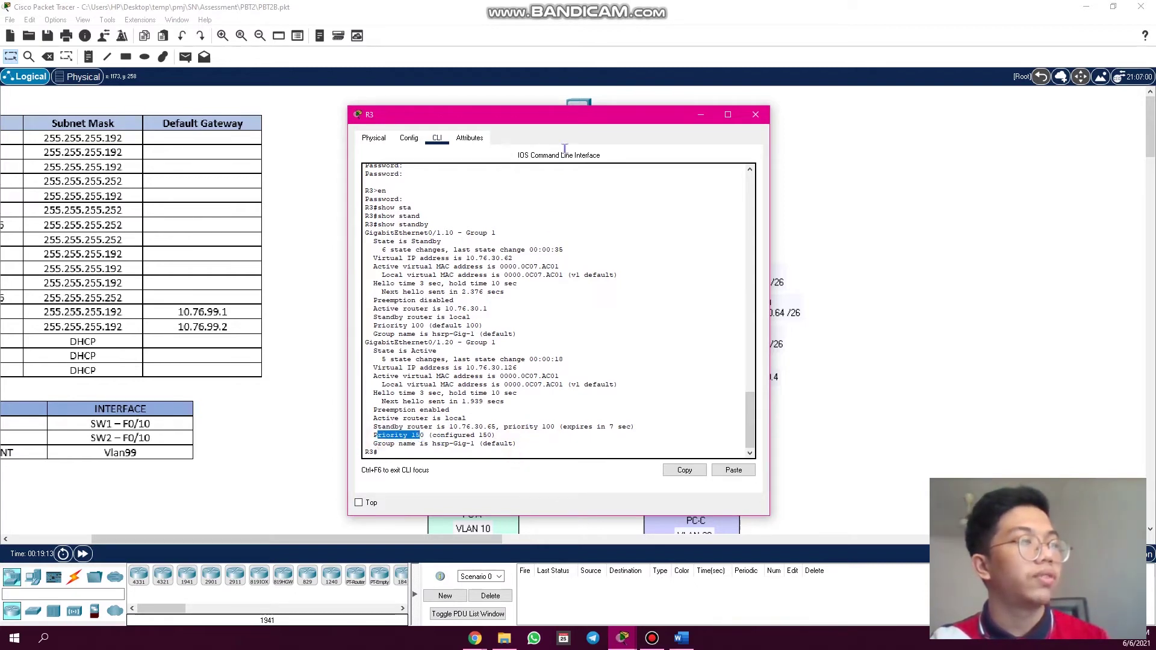
left_click_drag(585, 126, 793, 131)
left_click(963, 120)
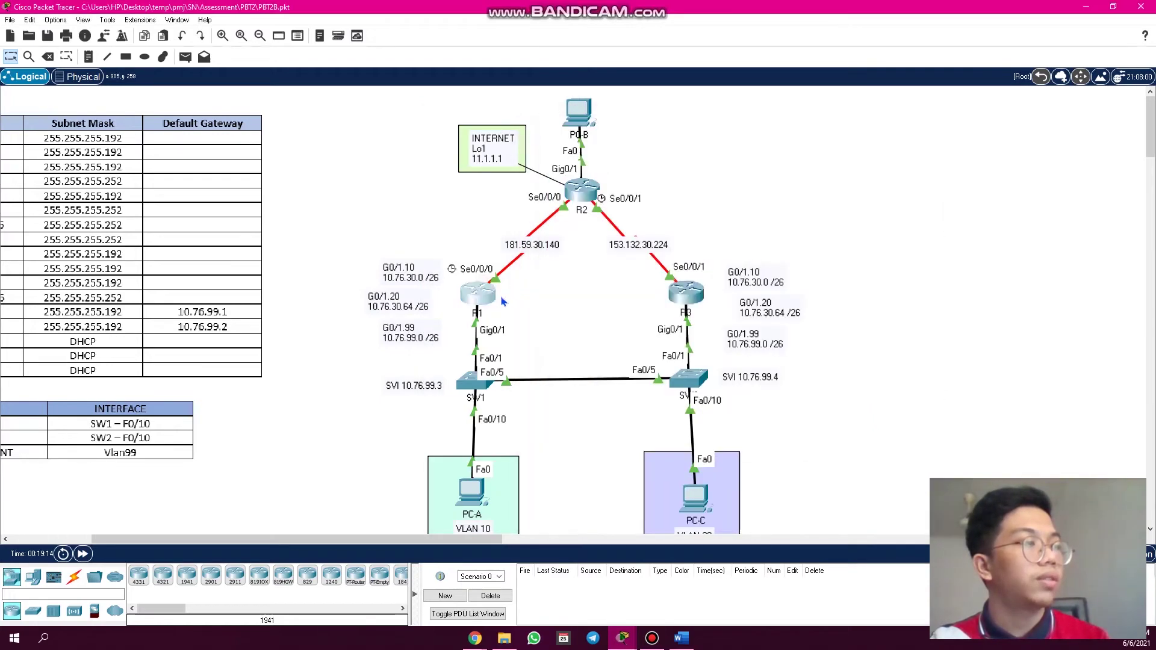
- Open R1's and R3's consoles side by side
left_click(477, 301)
mouse_move(623, 639)
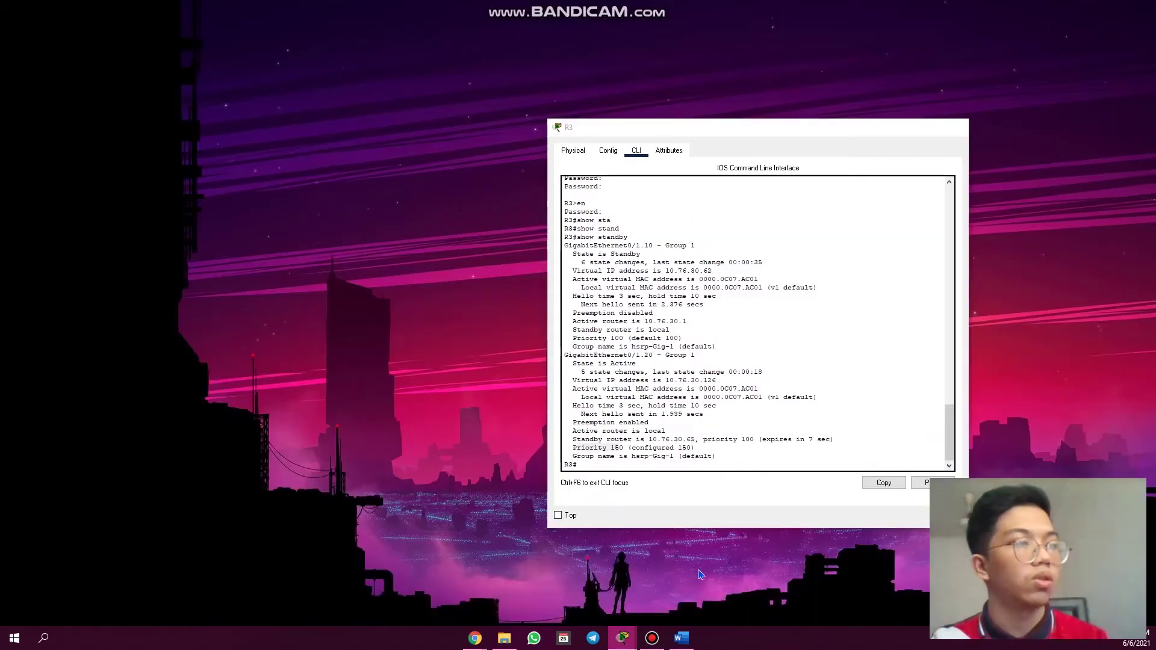
left_click(700, 573)
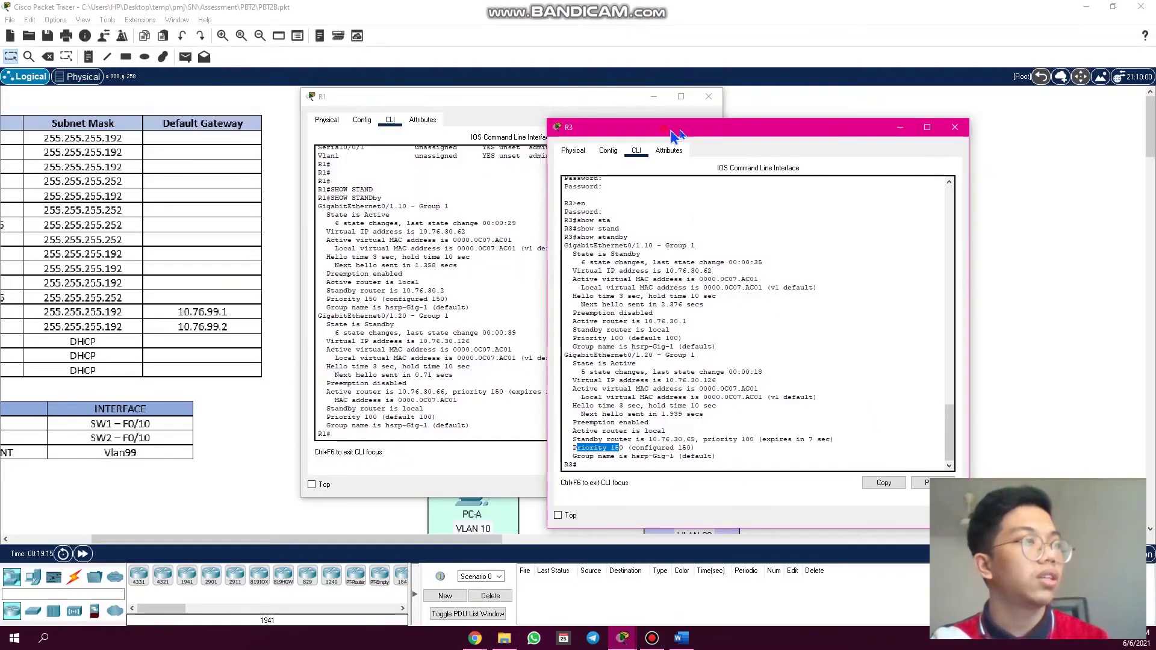
left_click_drag(669, 133, 701, 103)
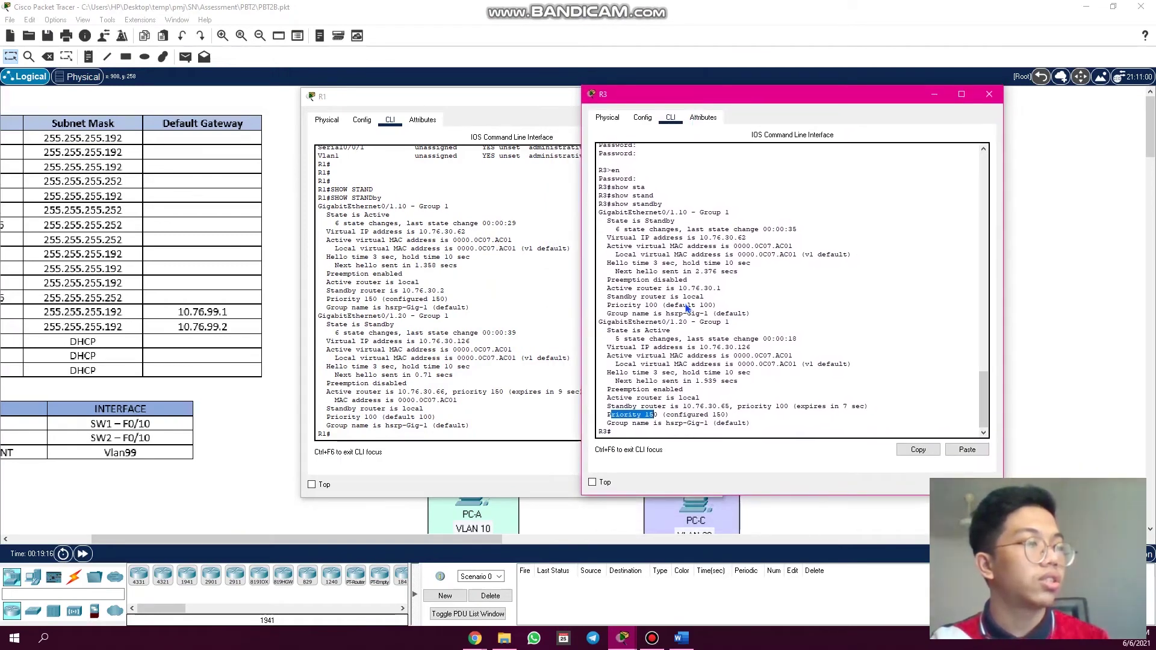
left_click(652, 421)
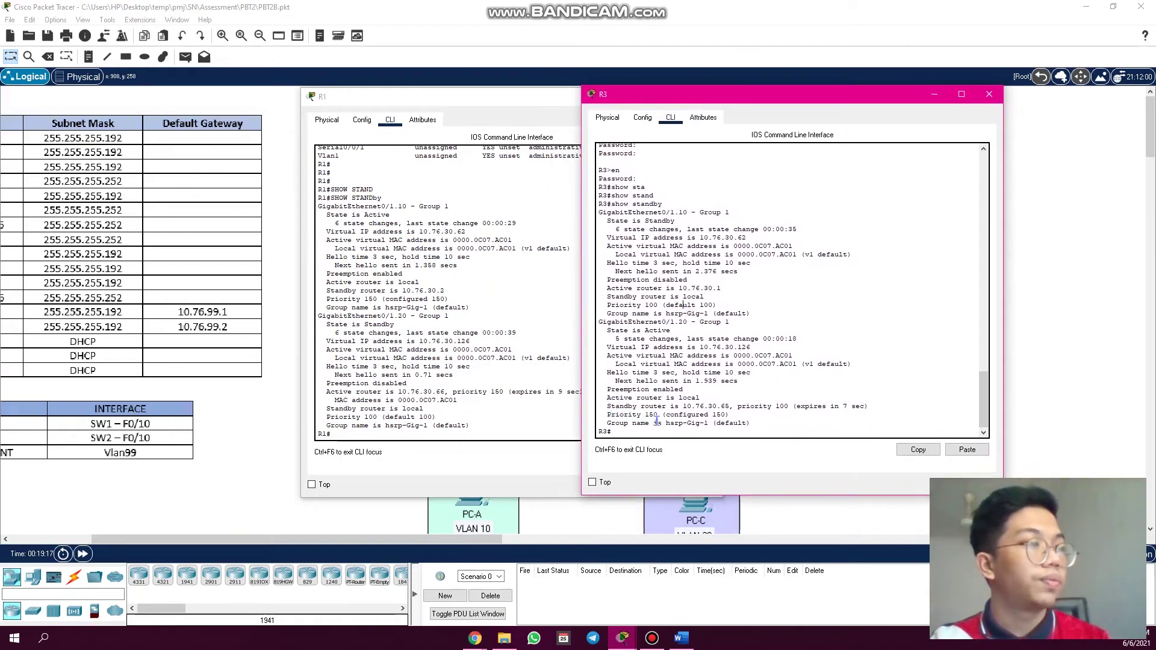
left_click(387, 206)
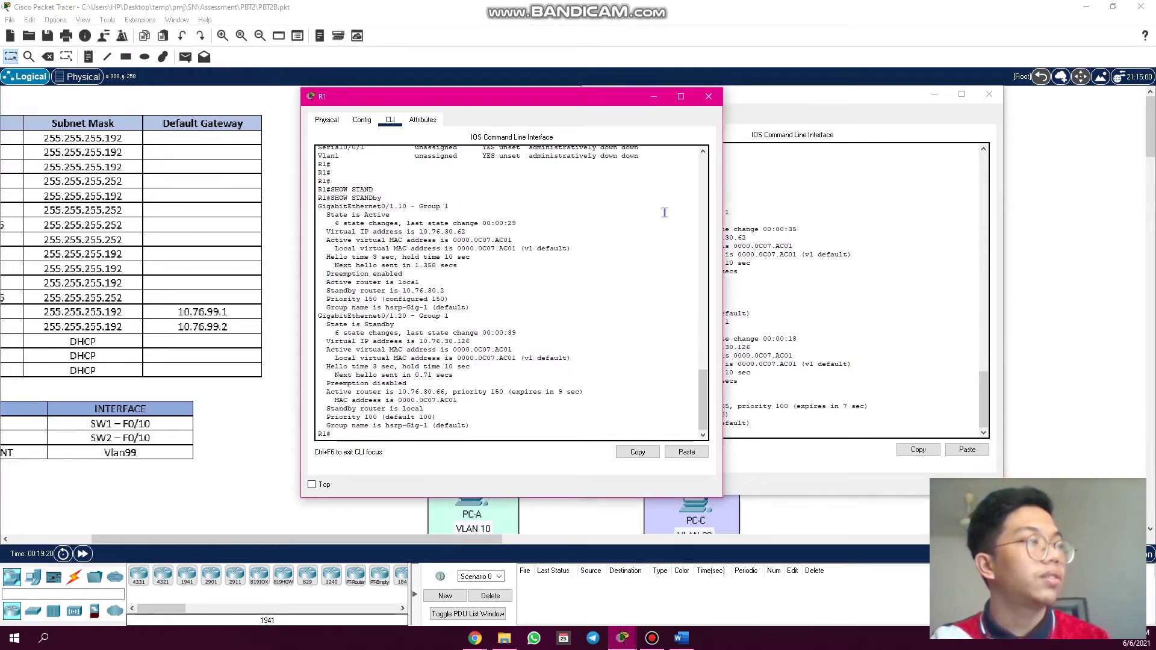
left_click(761, 212)
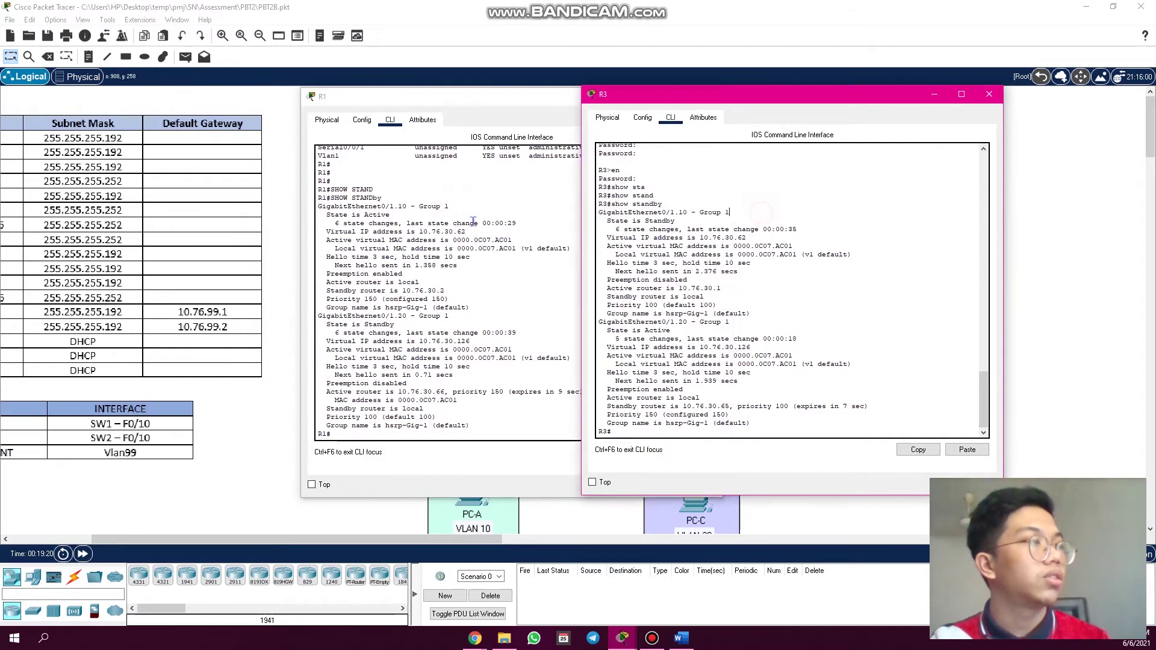
- Compare states: R1 Active and R3 Standby on Gig0/1.10, the reverse on Gig0/1.20
left_click_drag(390, 215, 365, 215)
left_click(810, 229)
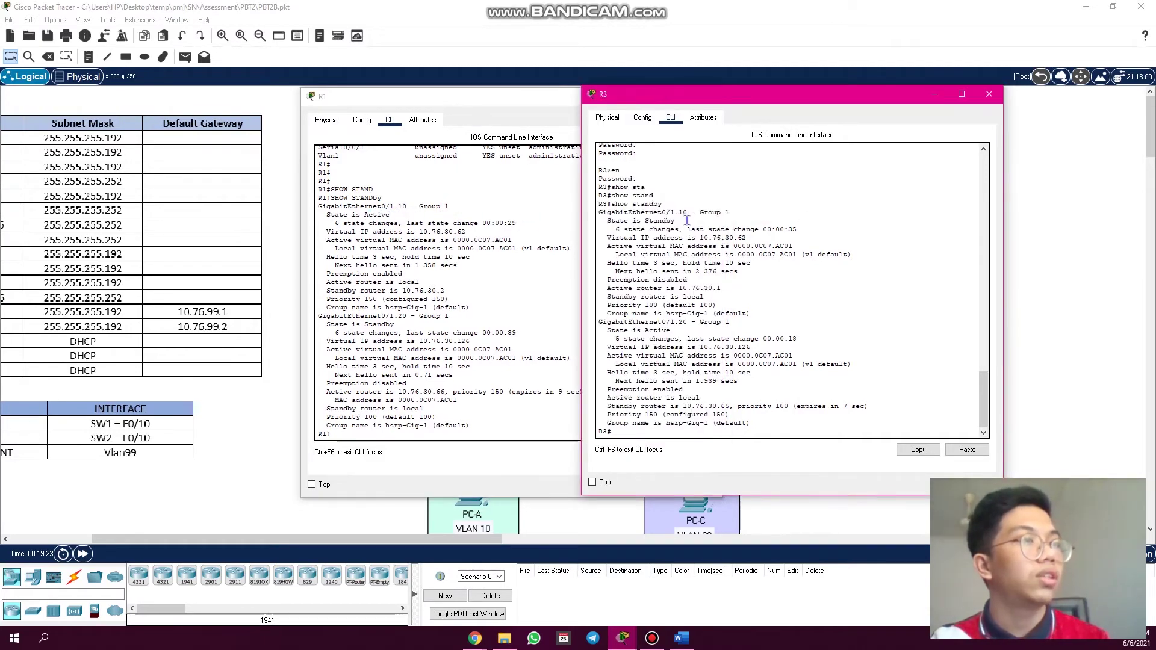
left_click_drag(686, 221, 645, 221)
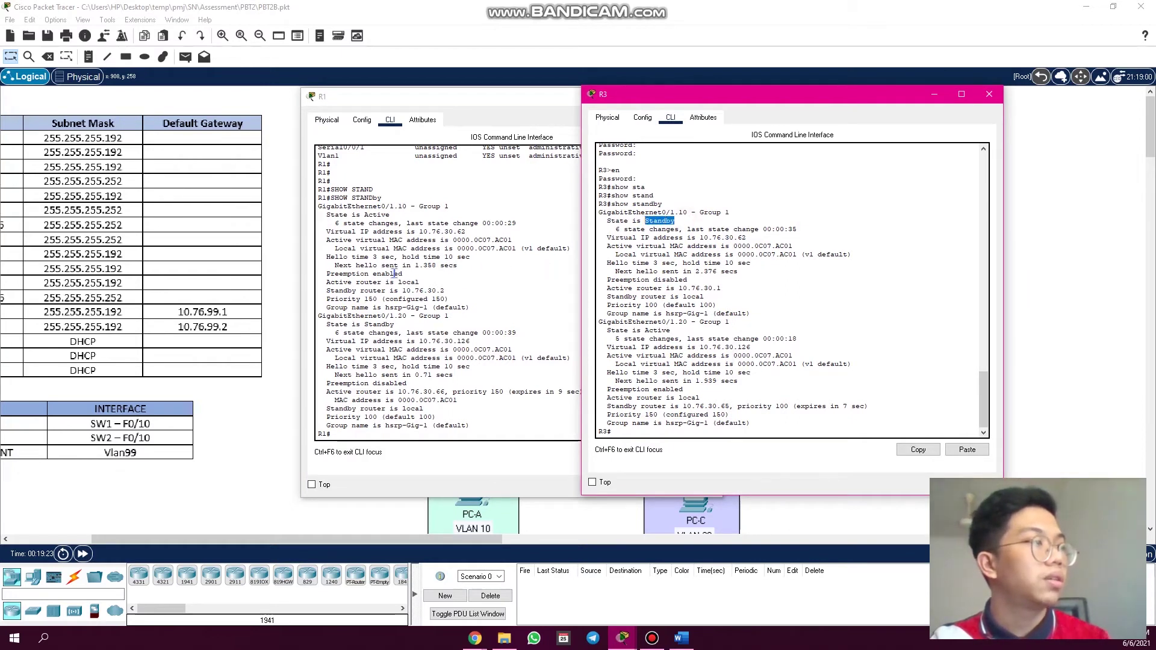
left_click(425, 364)
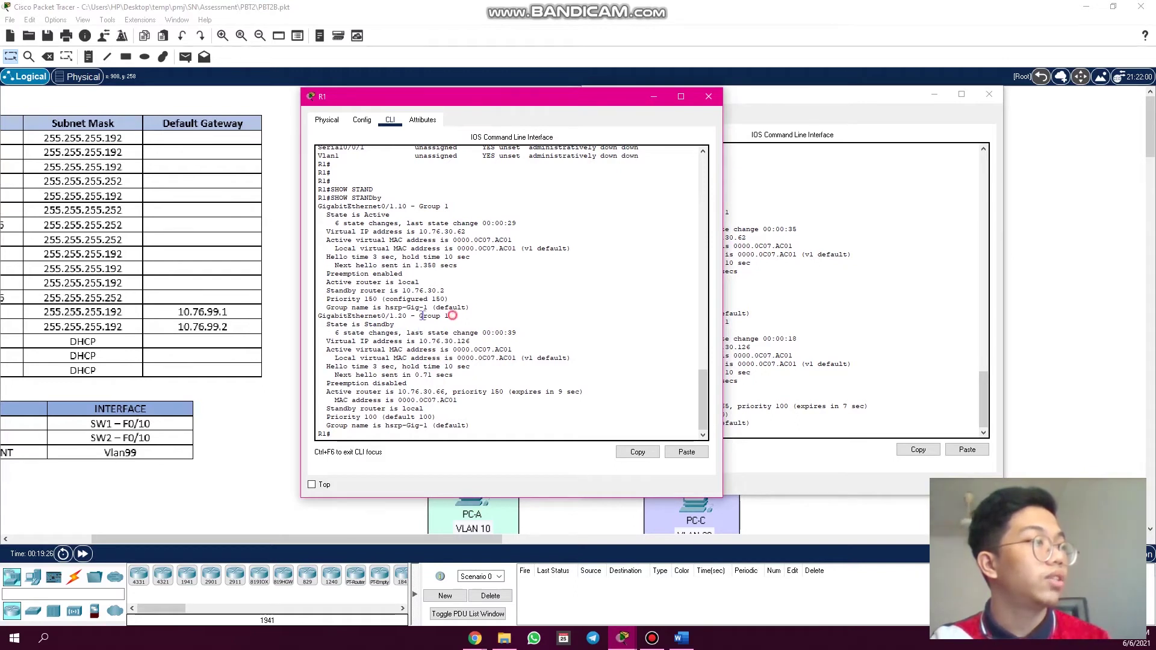
left_click_drag(449, 316, 321, 324)
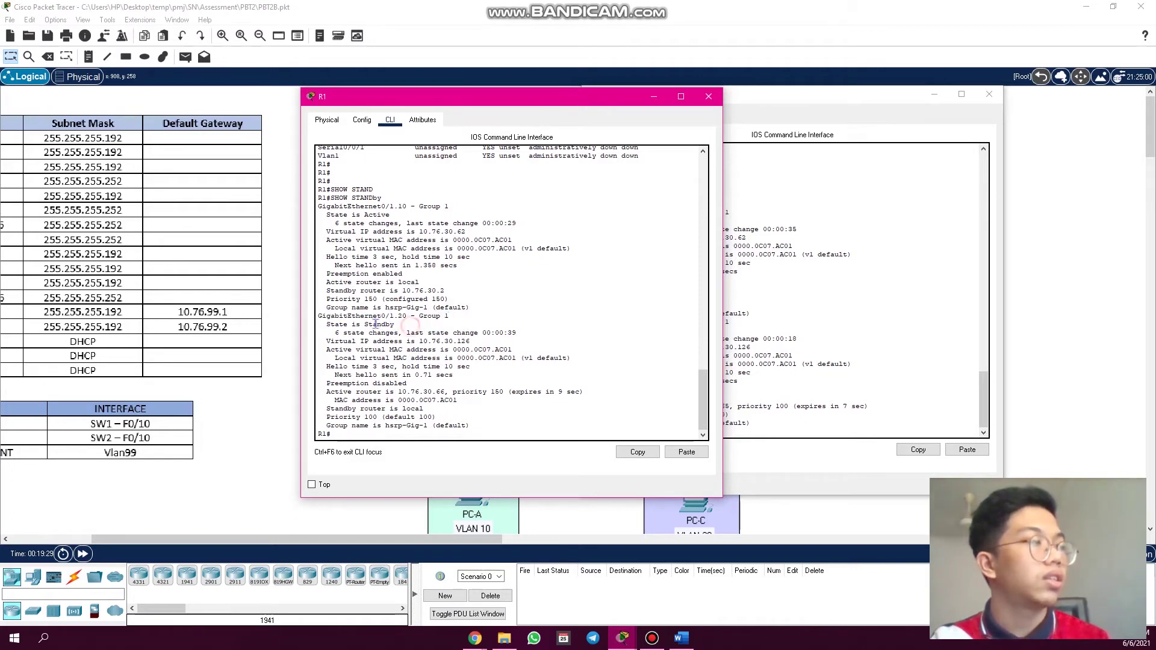
double_click(379, 325)
left_click(733, 293)
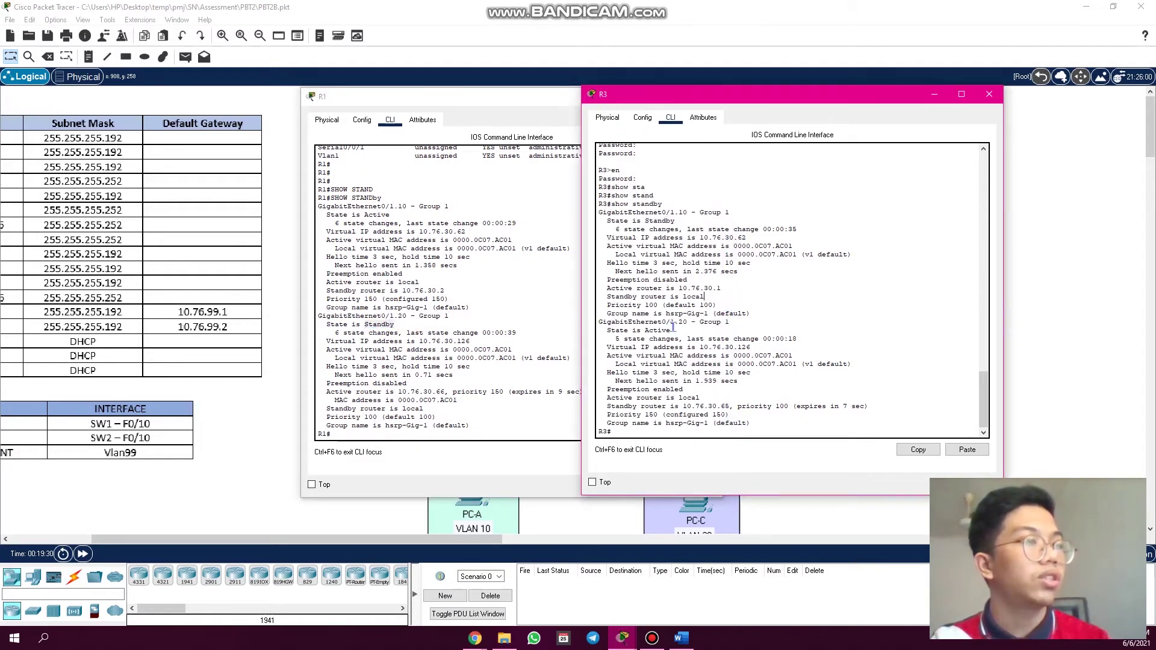
left_click_drag(672, 330, 642, 331)
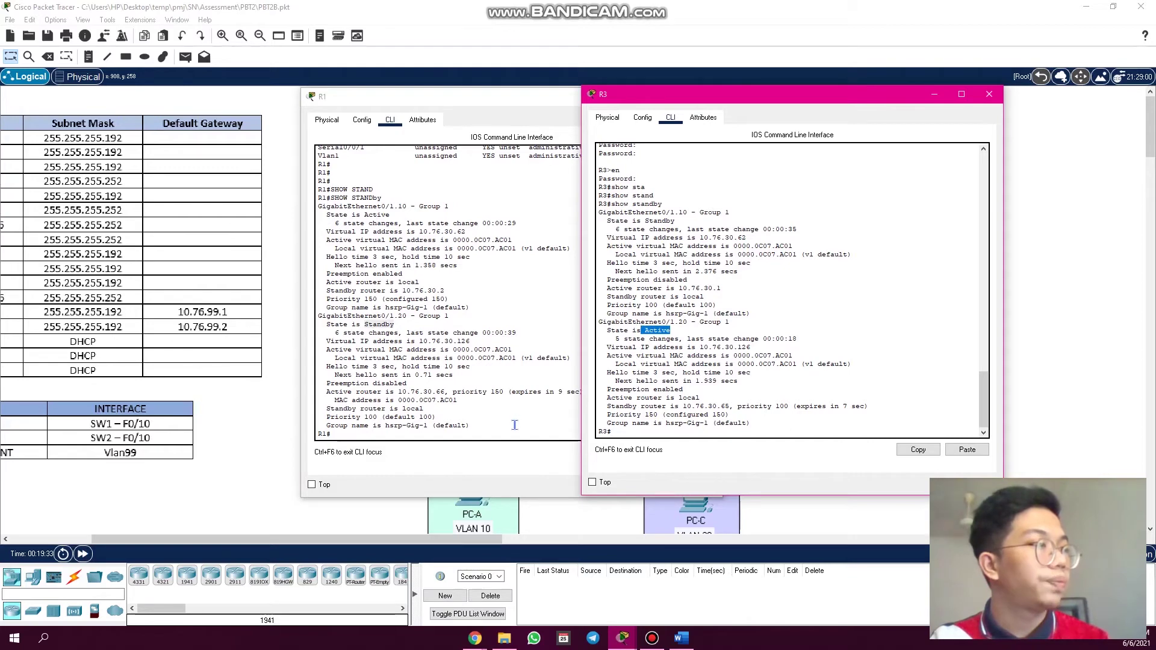
- Compare preemption (disabled on R1, enabled on R3) and R1's priority 100, then close both consoles
left_click(515, 425)
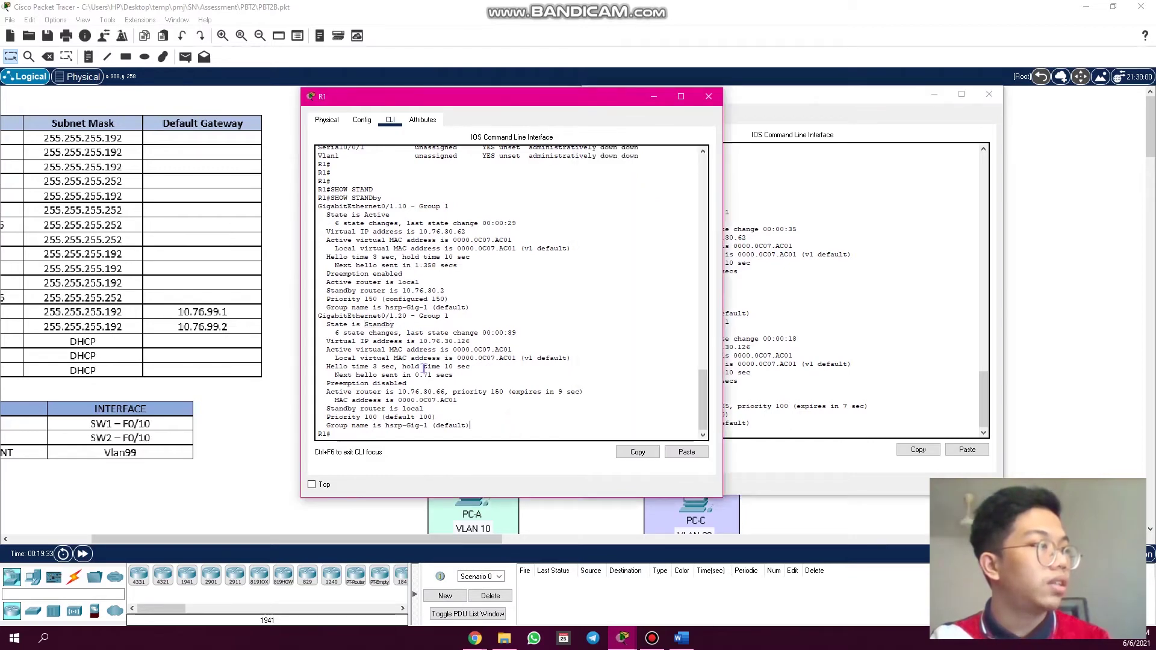
left_click_drag(420, 379, 336, 383)
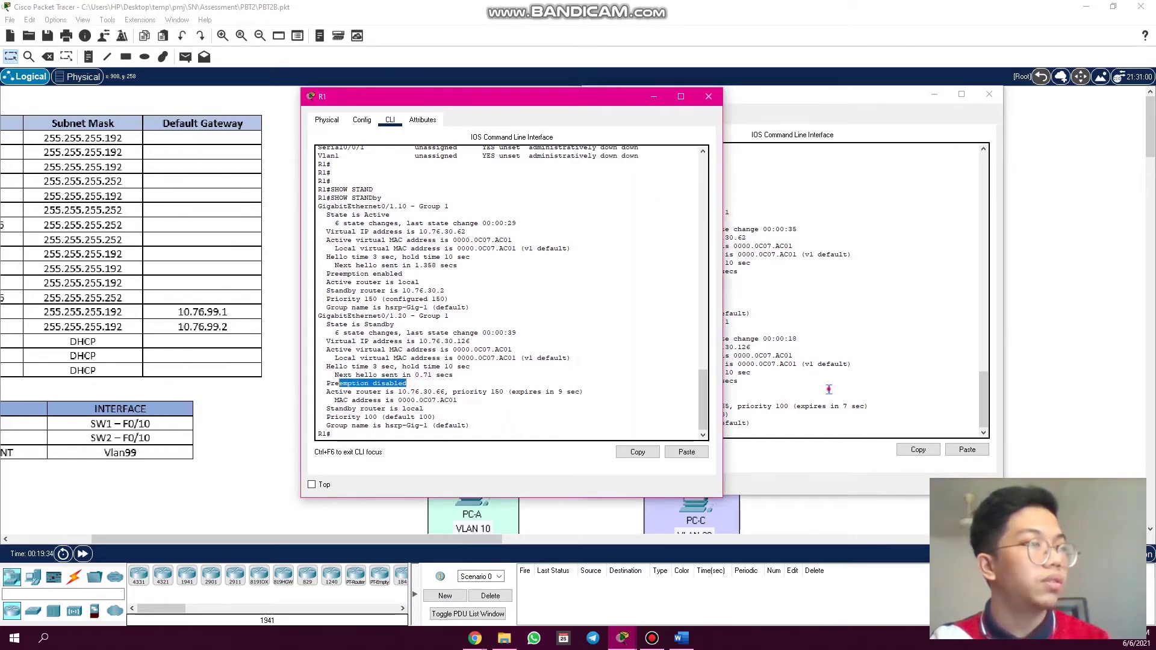
left_click(701, 400)
left_click_drag(684, 390, 611, 415)
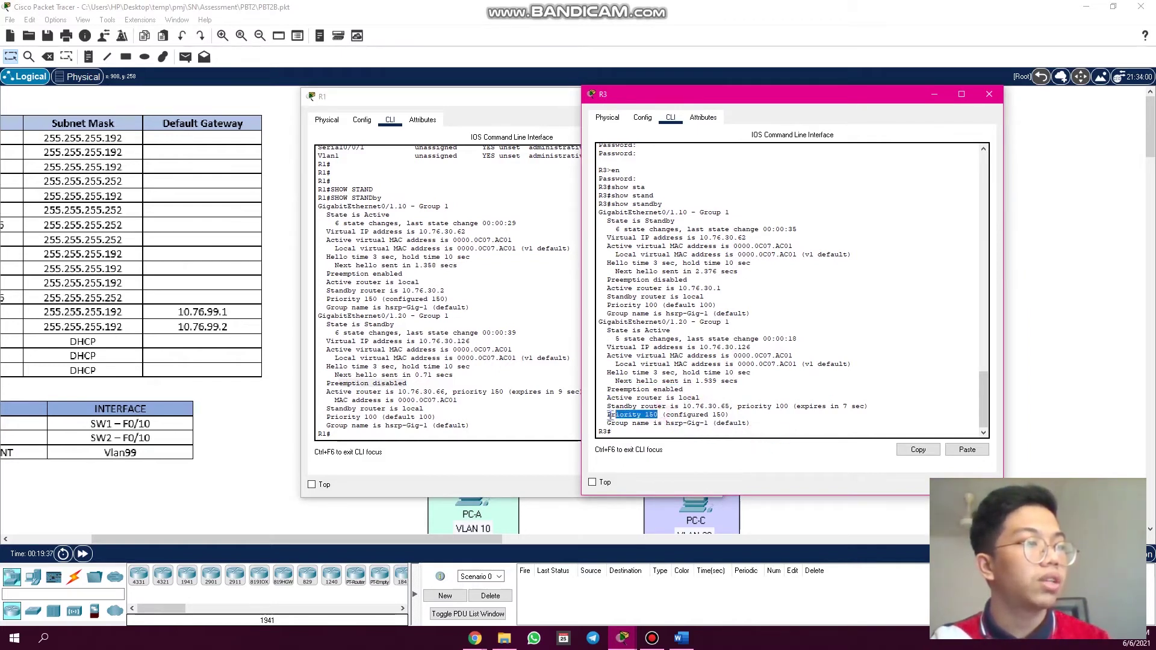
left_click(491, 435)
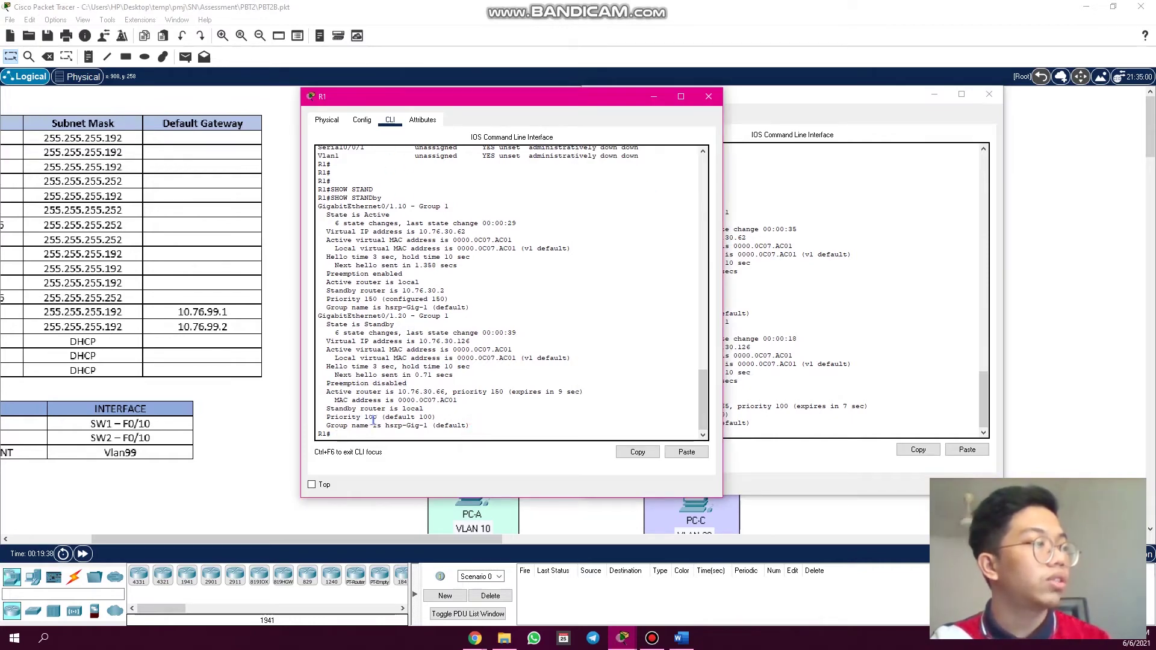
left_click_drag(377, 417, 329, 418)
left_click(754, 389)
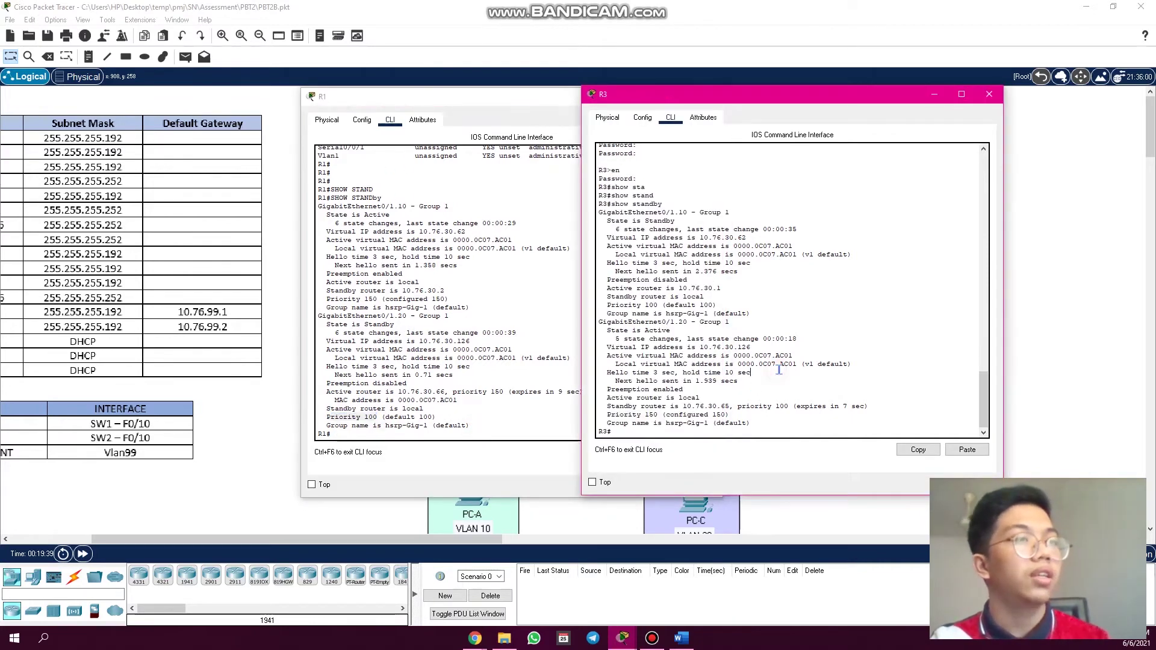
left_click(989, 95)
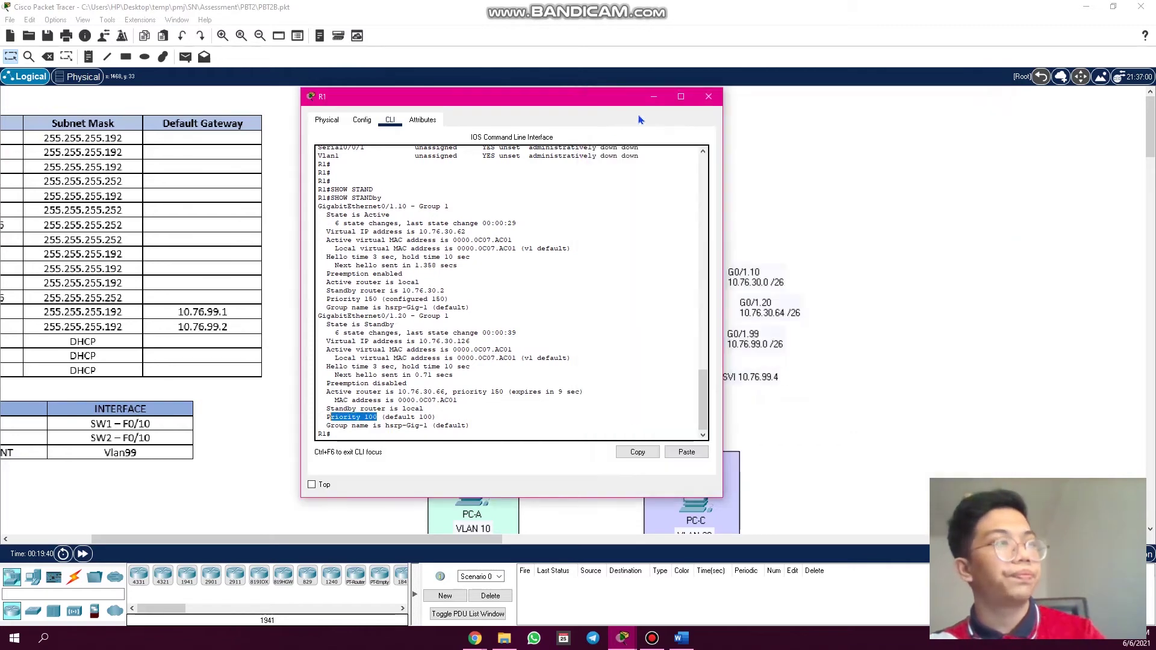
left_click(683, 96)
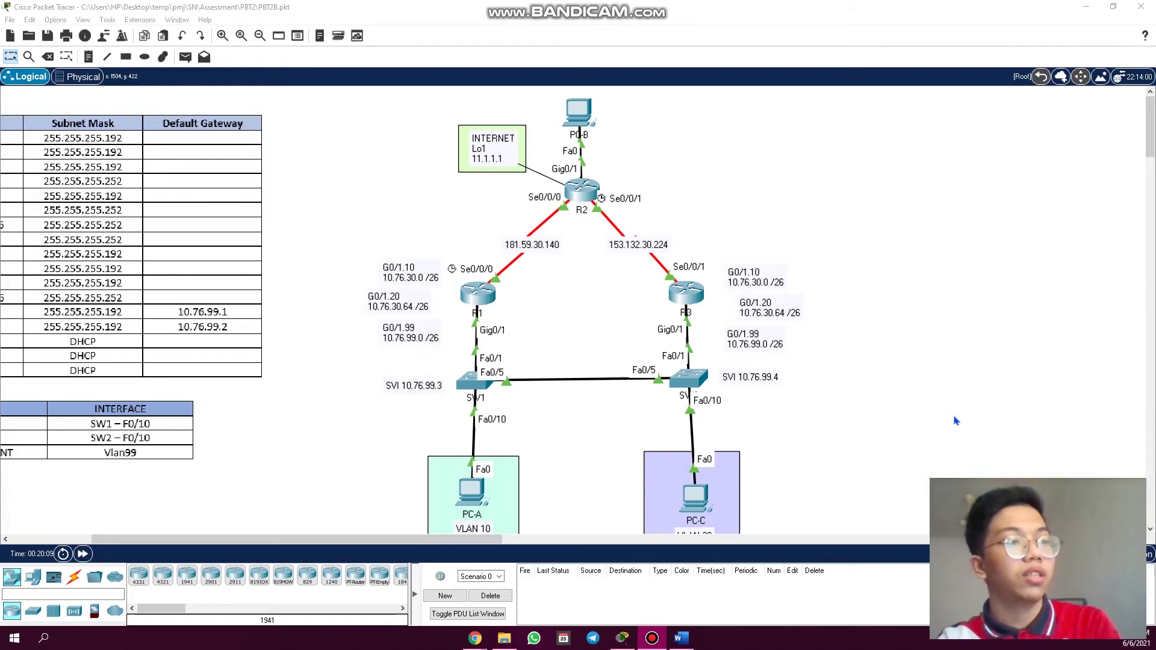
left_click(491, 299)
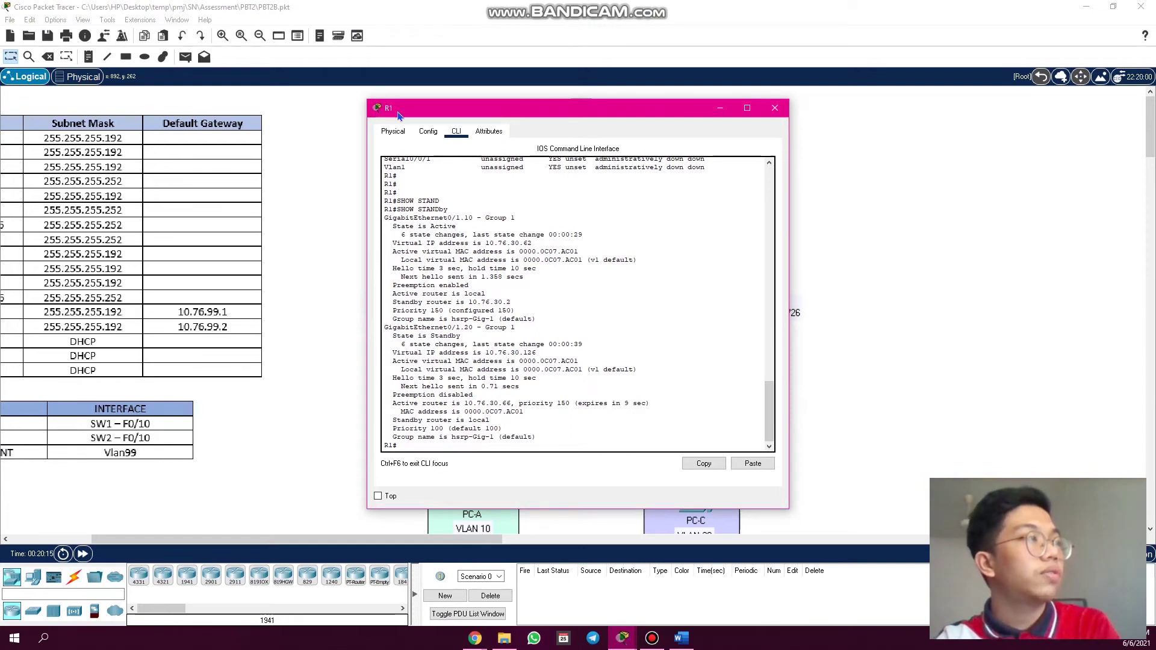
left_click_drag(459, 225, 431, 227)
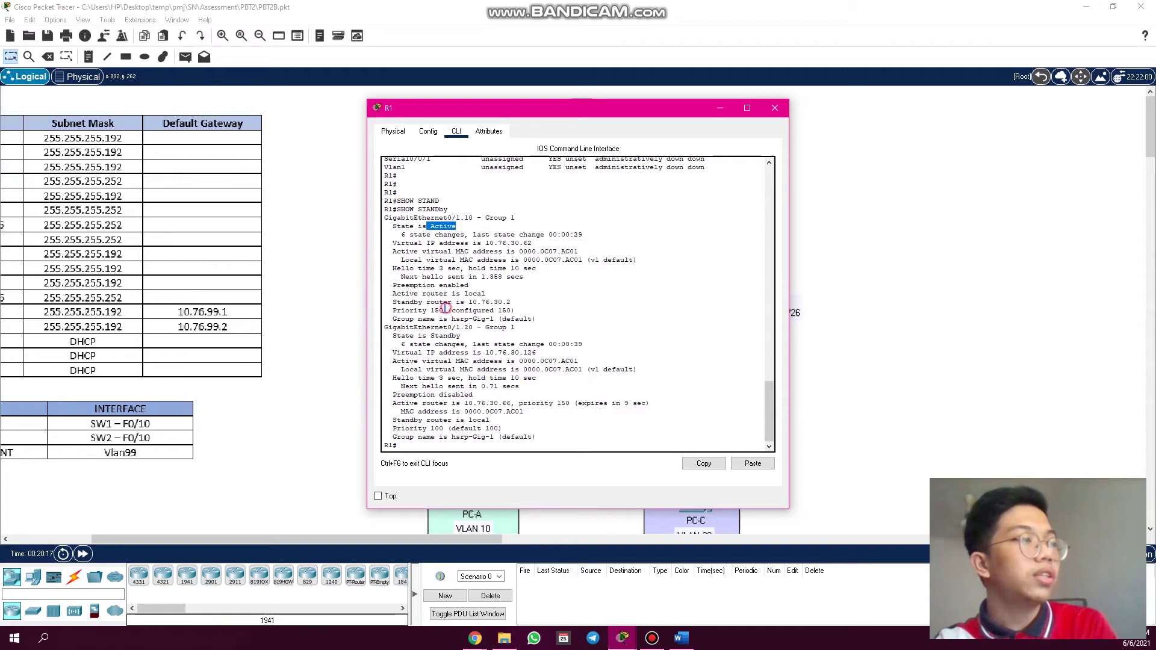
left_click_drag(447, 312, 432, 312)
left_click(721, 108)
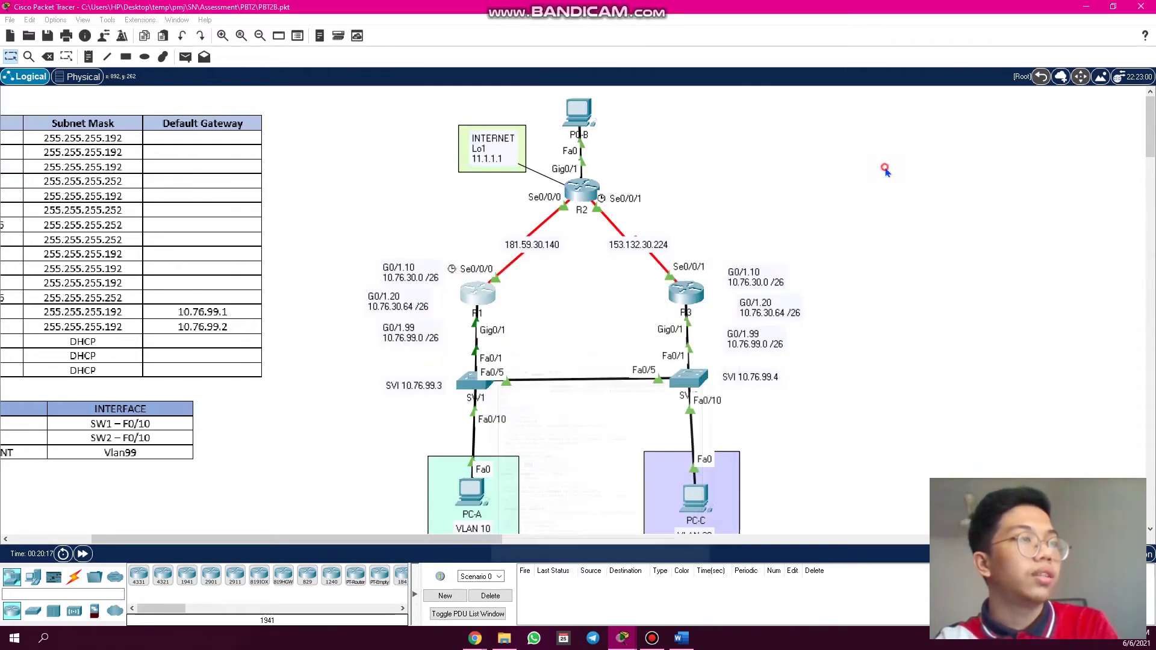
left_click(682, 294)
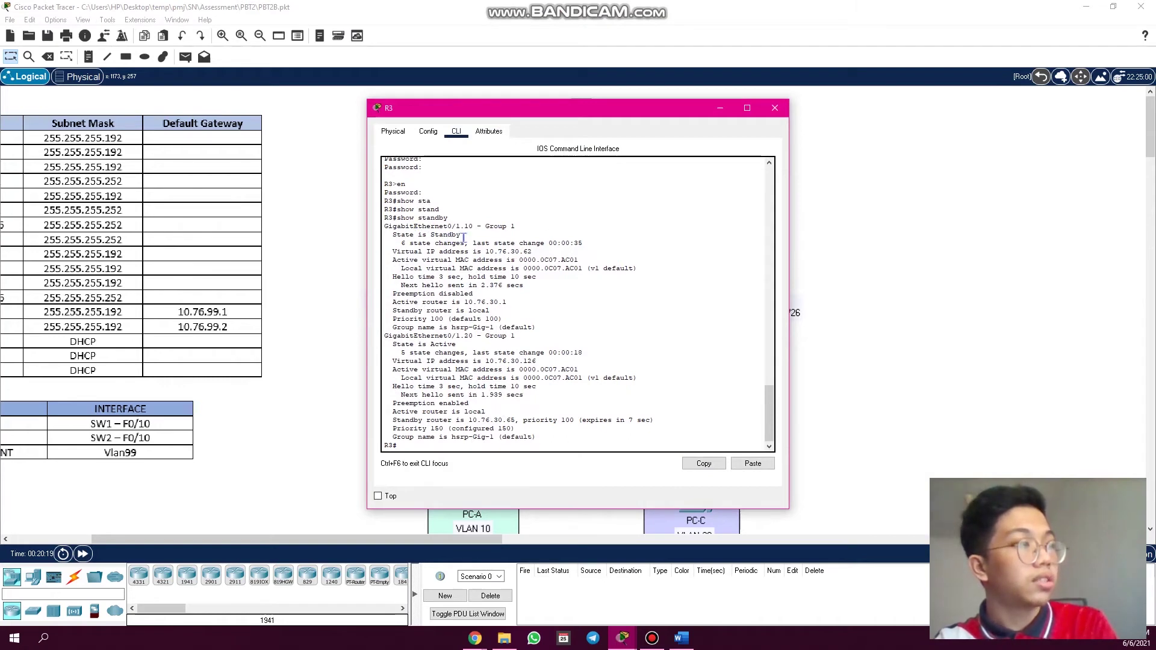
left_click_drag(463, 236, 438, 236)
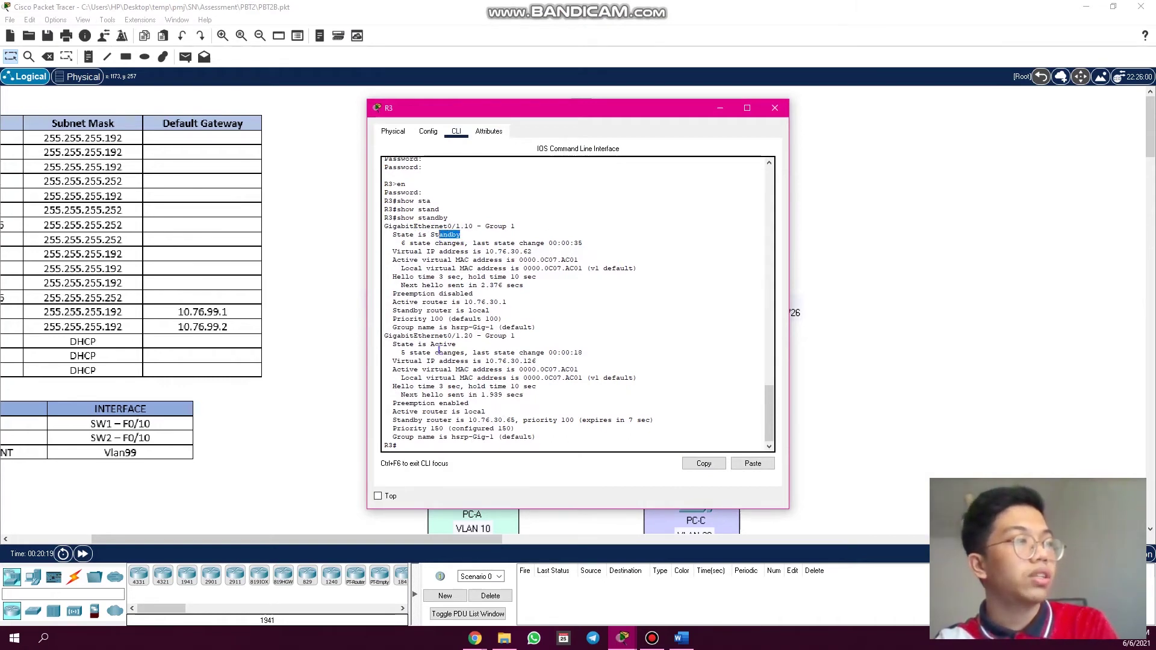
left_click_drag(445, 319, 431, 320)
left_click(775, 108)
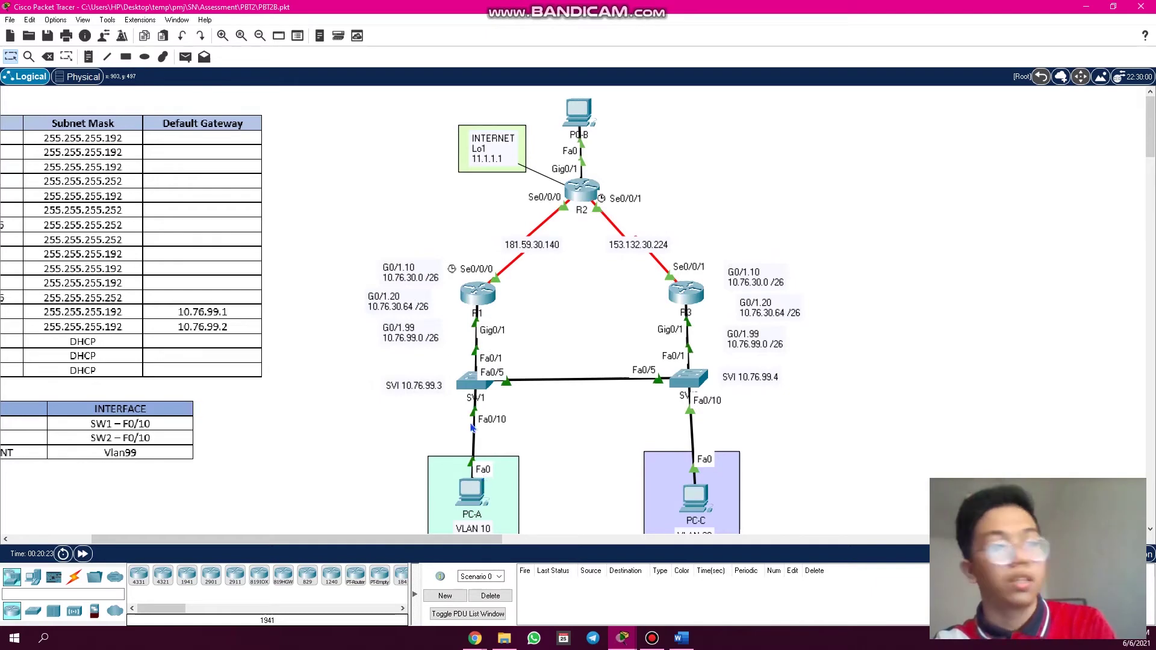
left_click(492, 299)
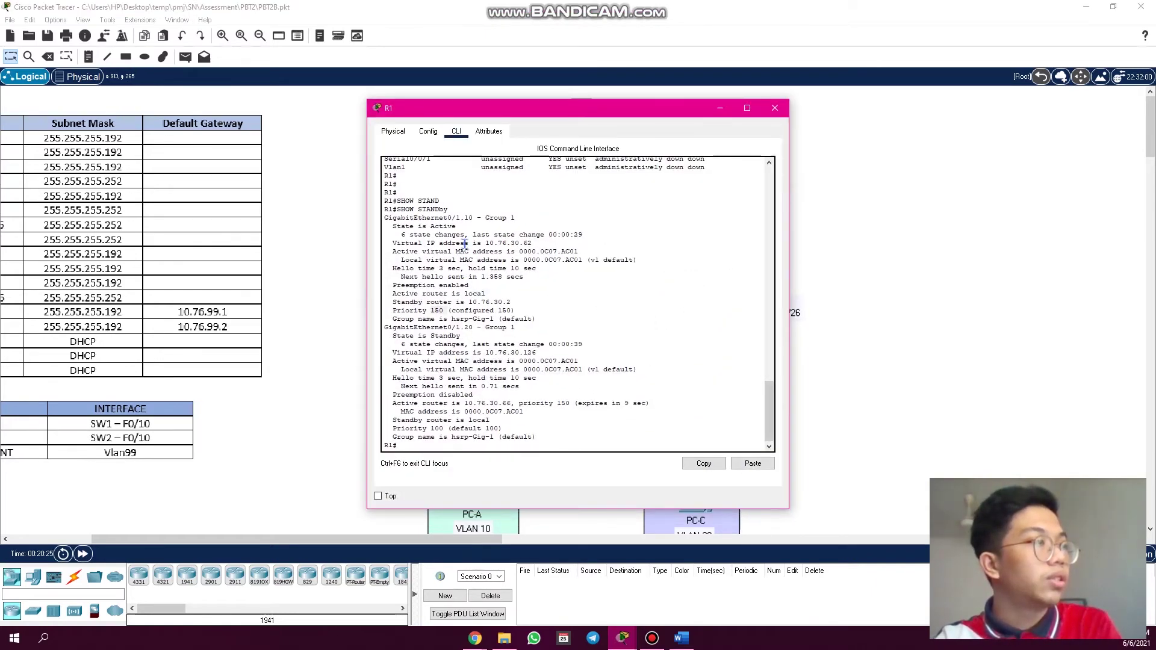
left_click_drag(476, 288, 396, 289)
left_click(775, 108)
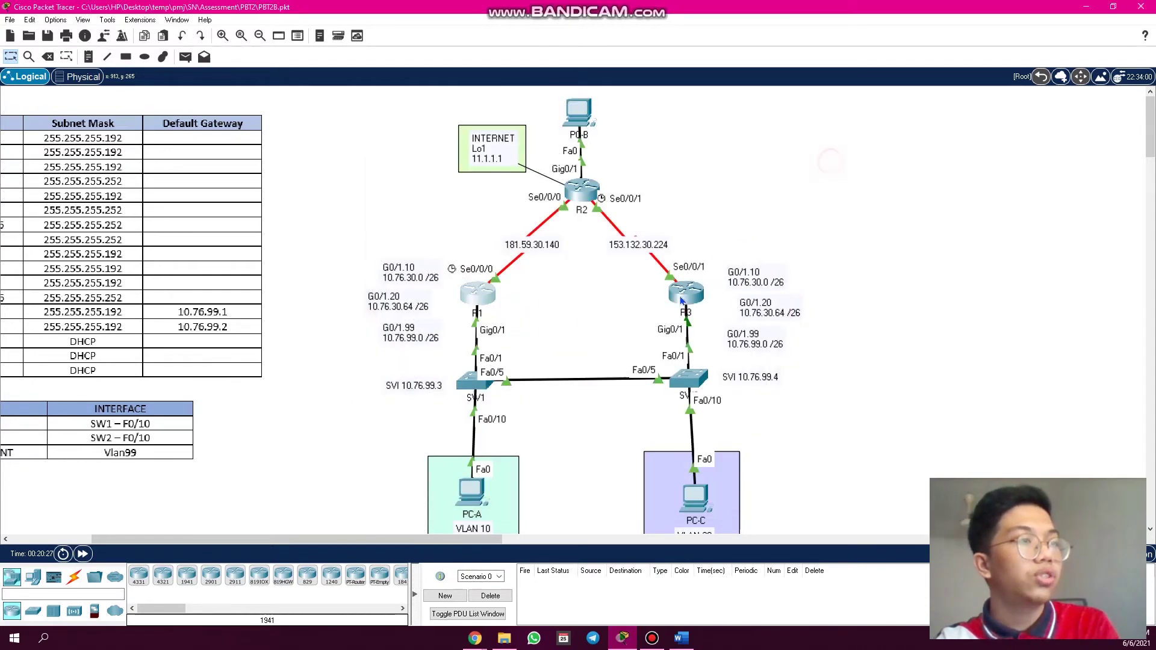
left_click(679, 298)
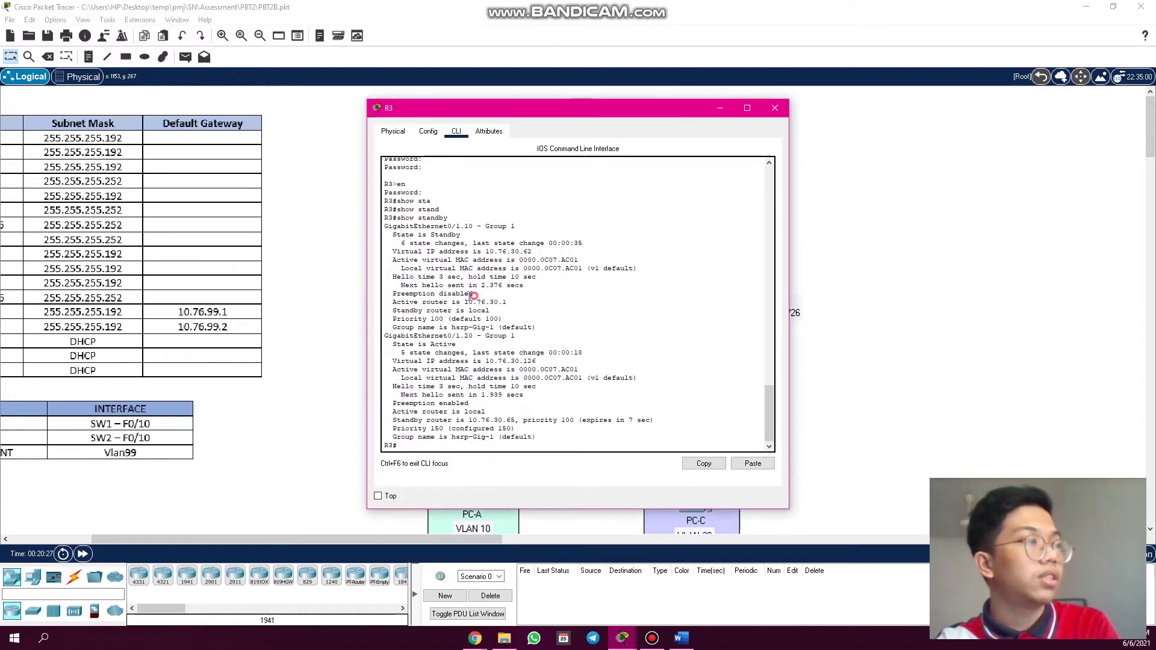
left_click_drag(474, 295, 398, 285)
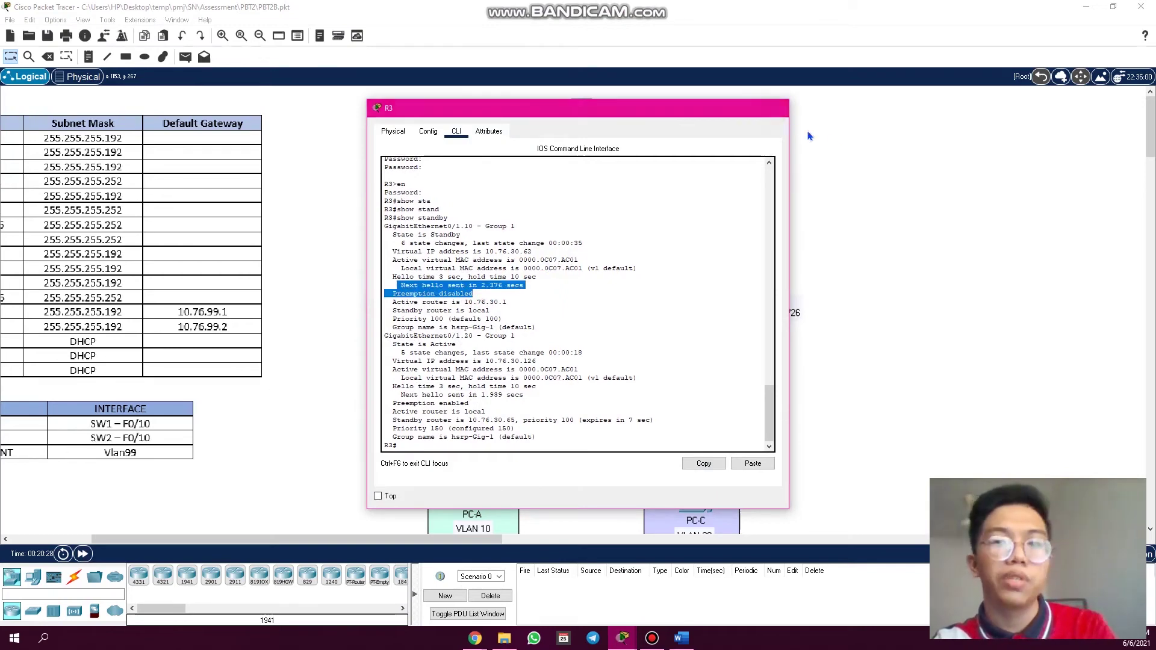
left_click(777, 111)
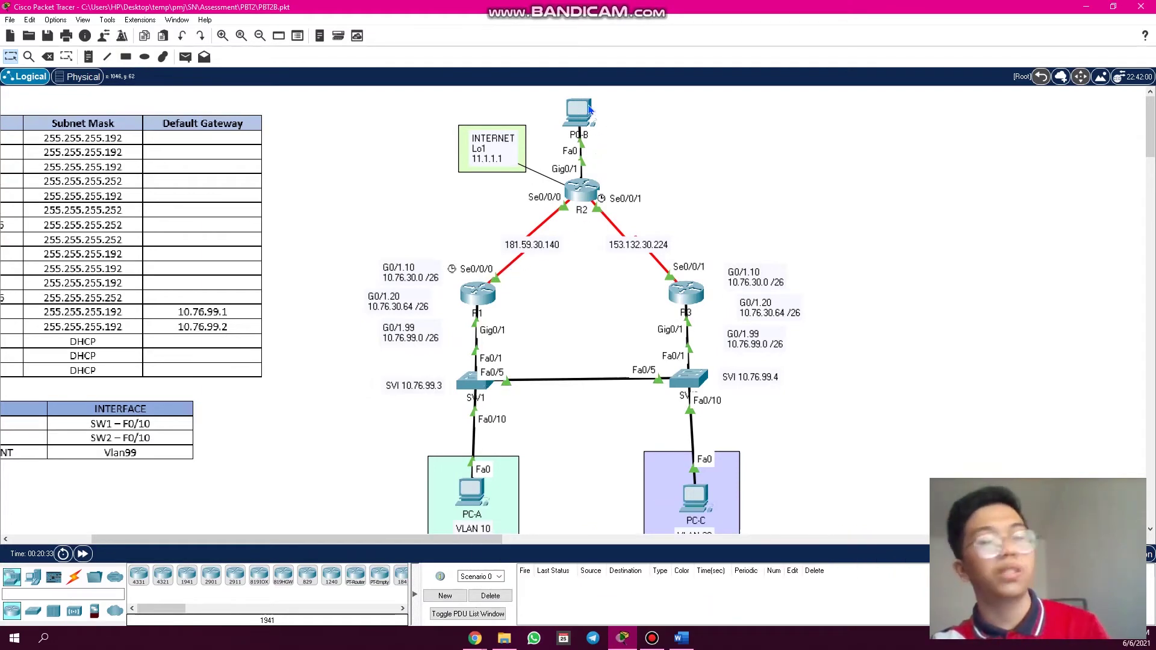
mouse_move(592, 108)
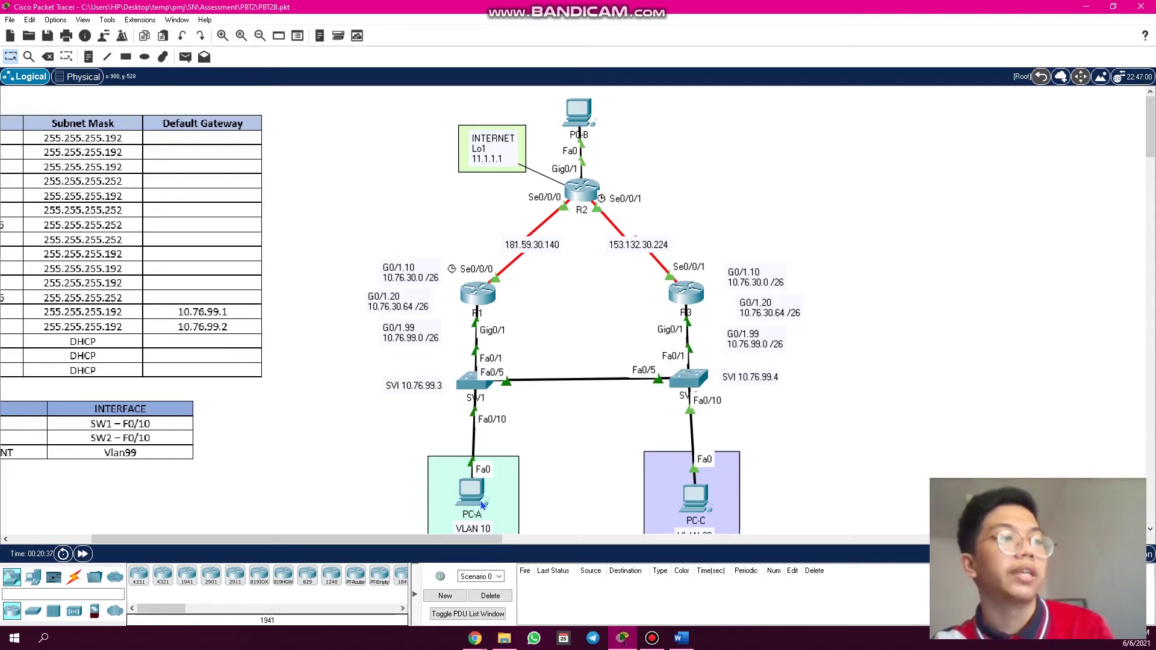
mouse_move(482, 505)
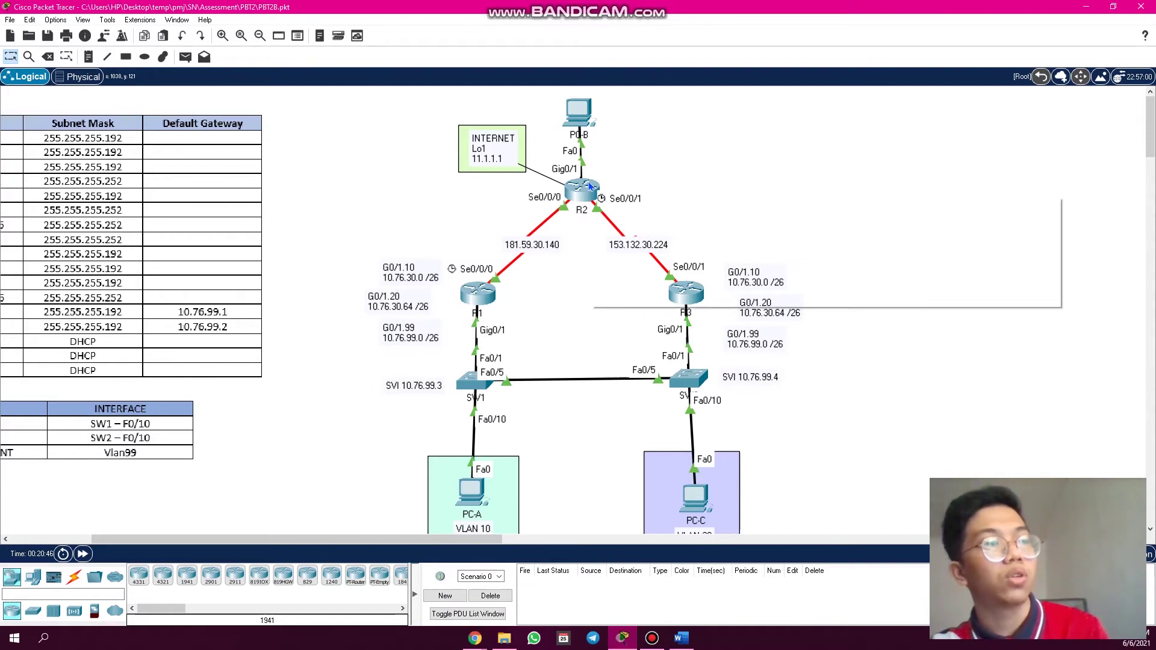
mouse_move(591, 187)
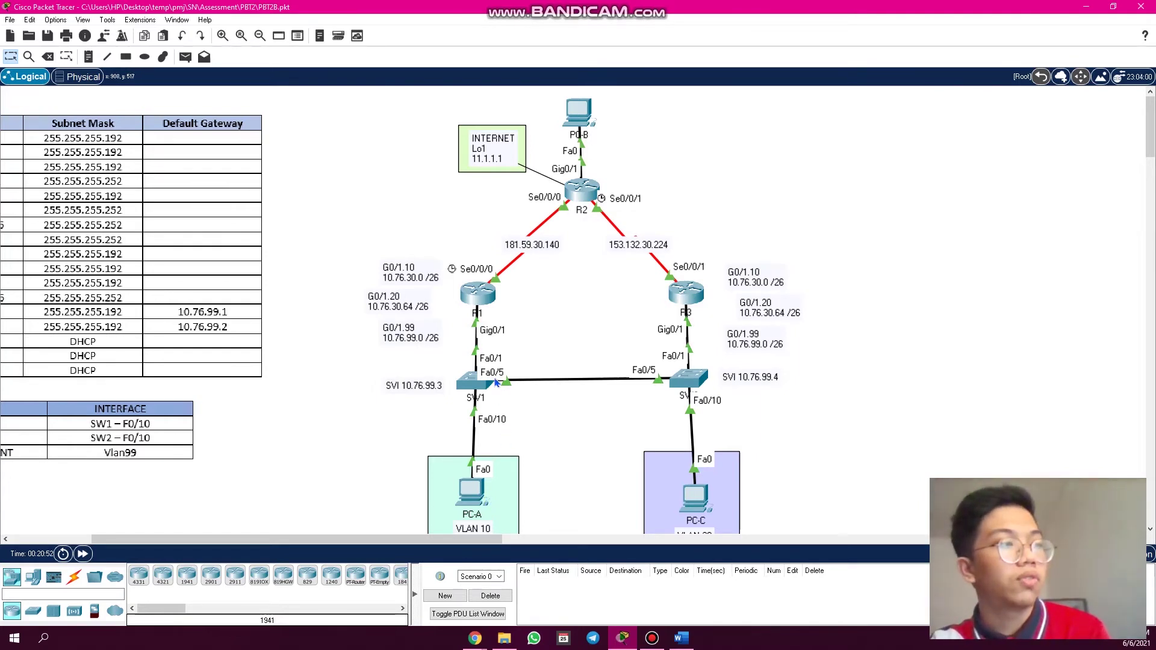
mouse_move(491, 314)
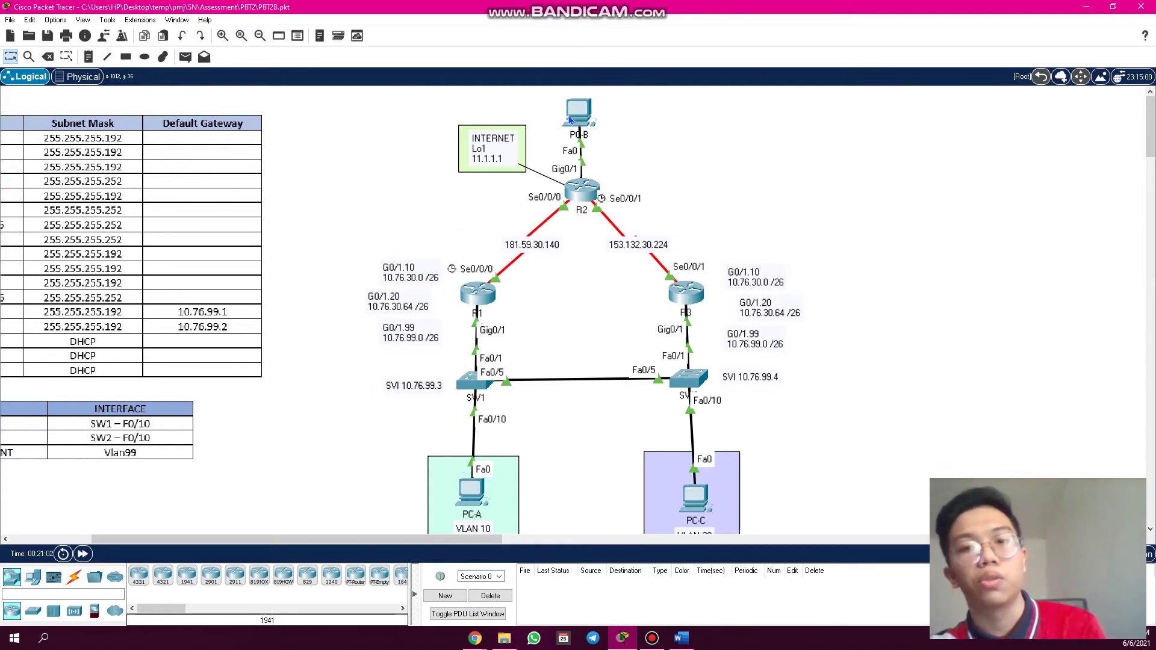
mouse_move(571, 121)
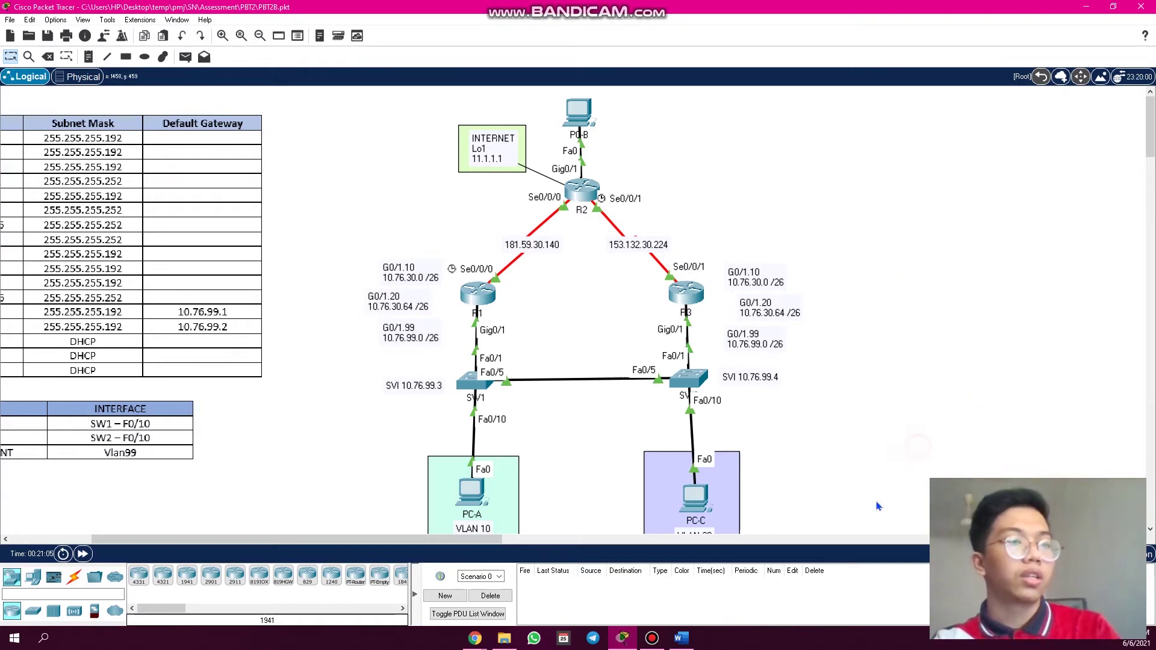
- In Simulation mode, step a simple PDU from PC-A to PC-B to Successful, then reset the simulation
left_click(1150, 554)
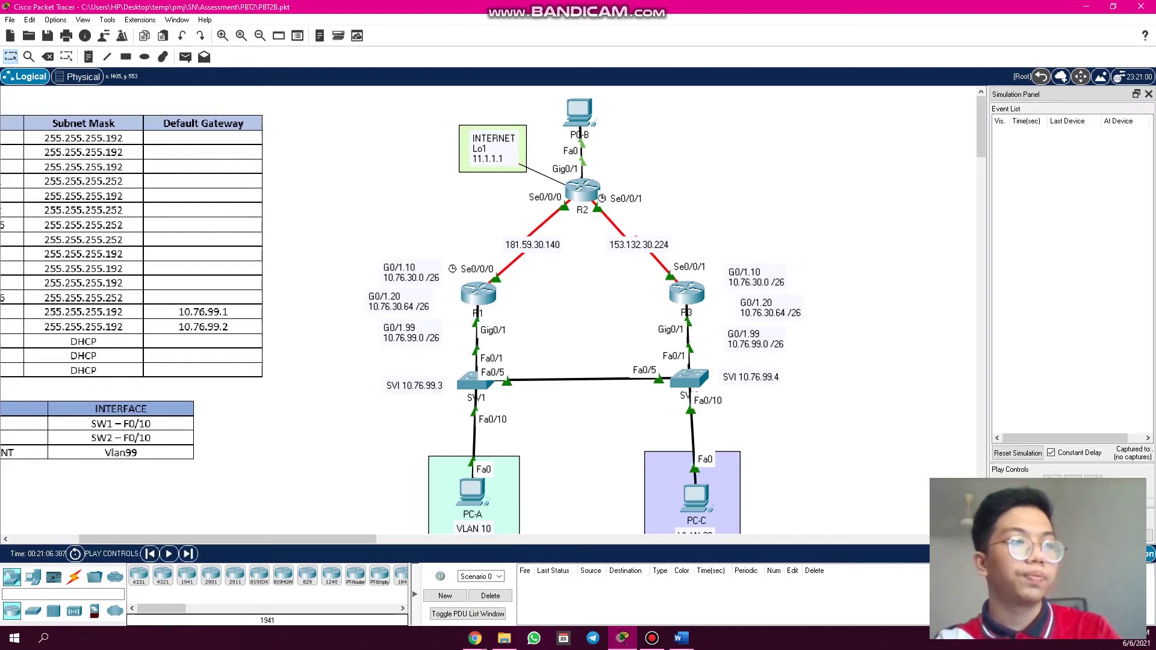
left_click(185, 56)
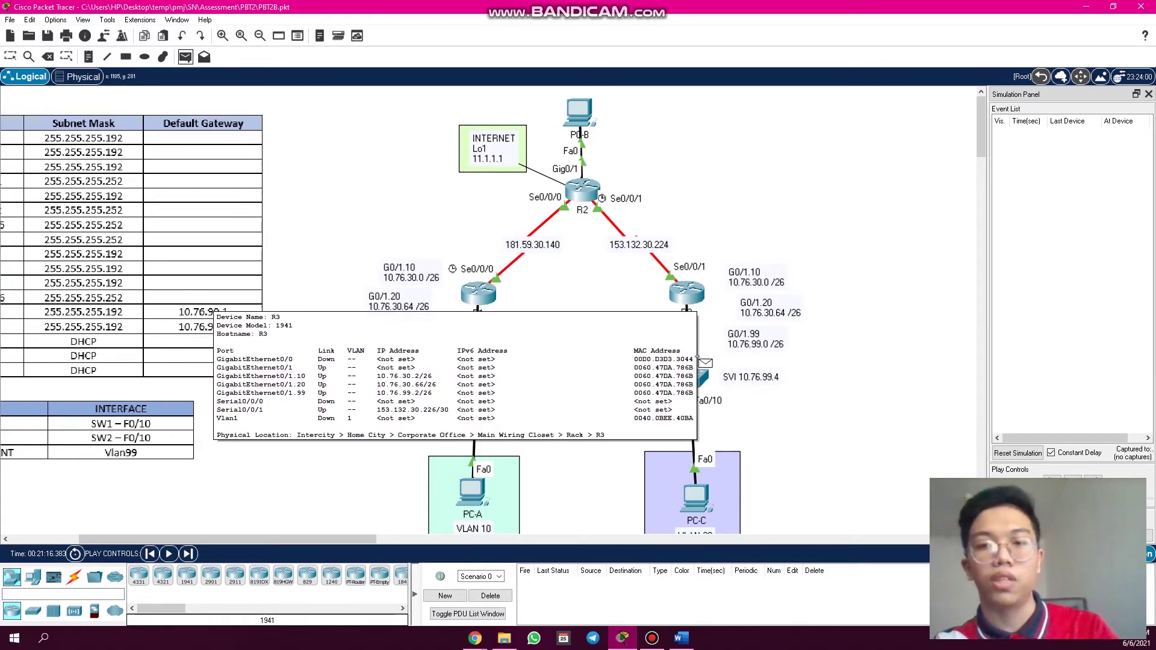
left_click(476, 491)
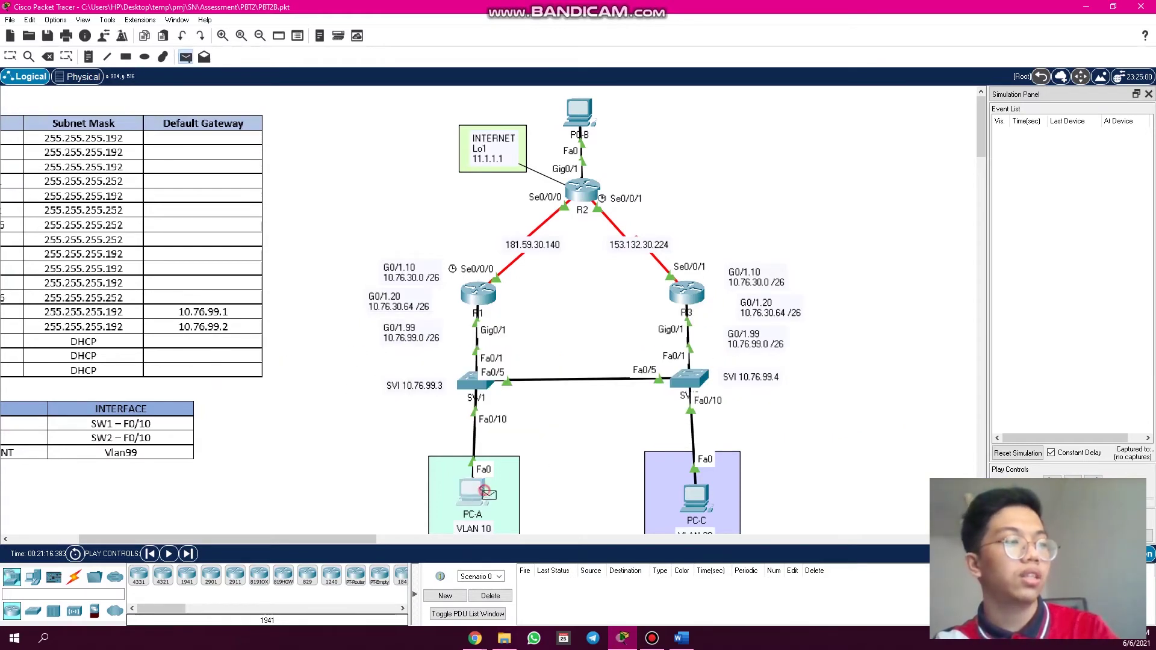
left_click(587, 113)
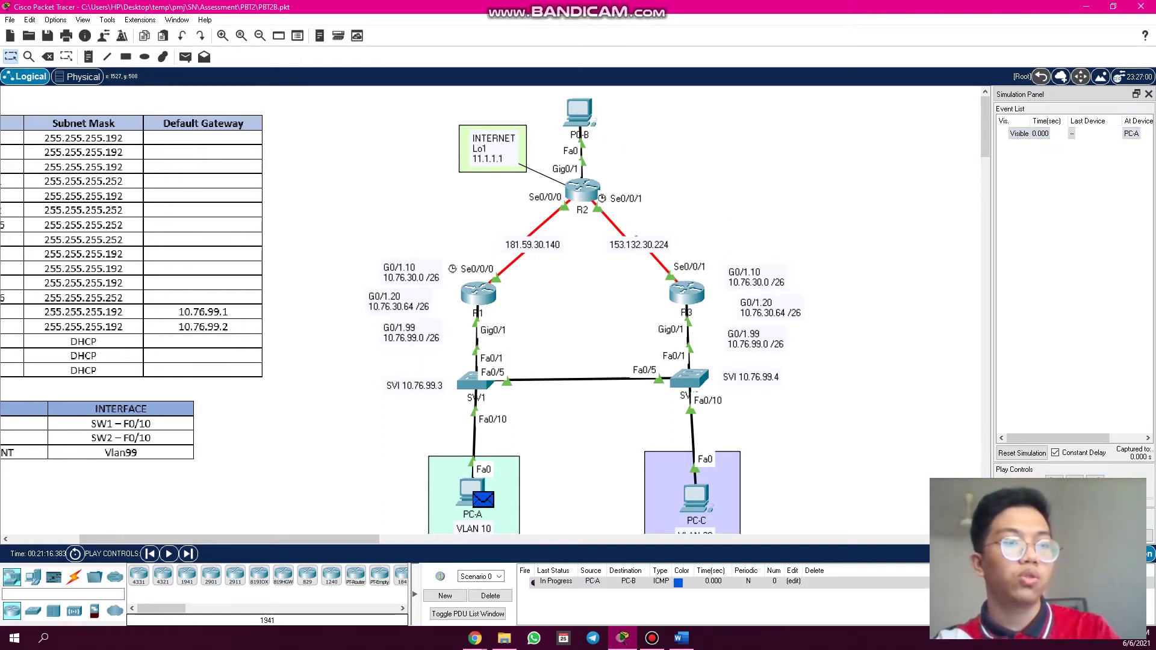
left_click(1096, 482)
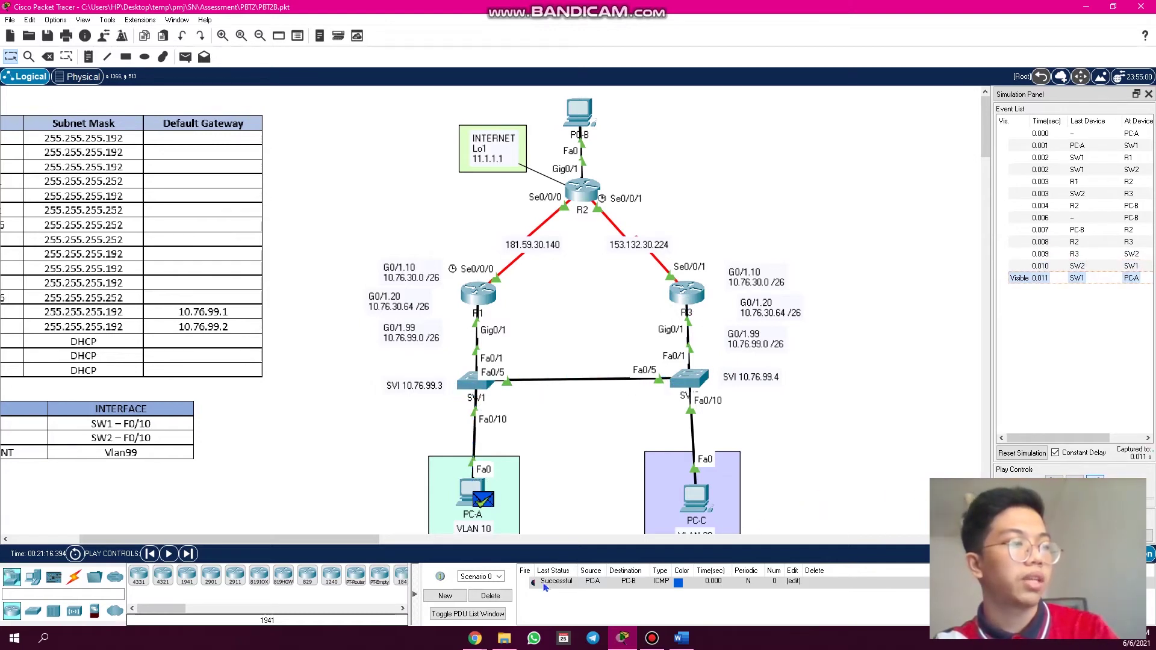
left_click(499, 596)
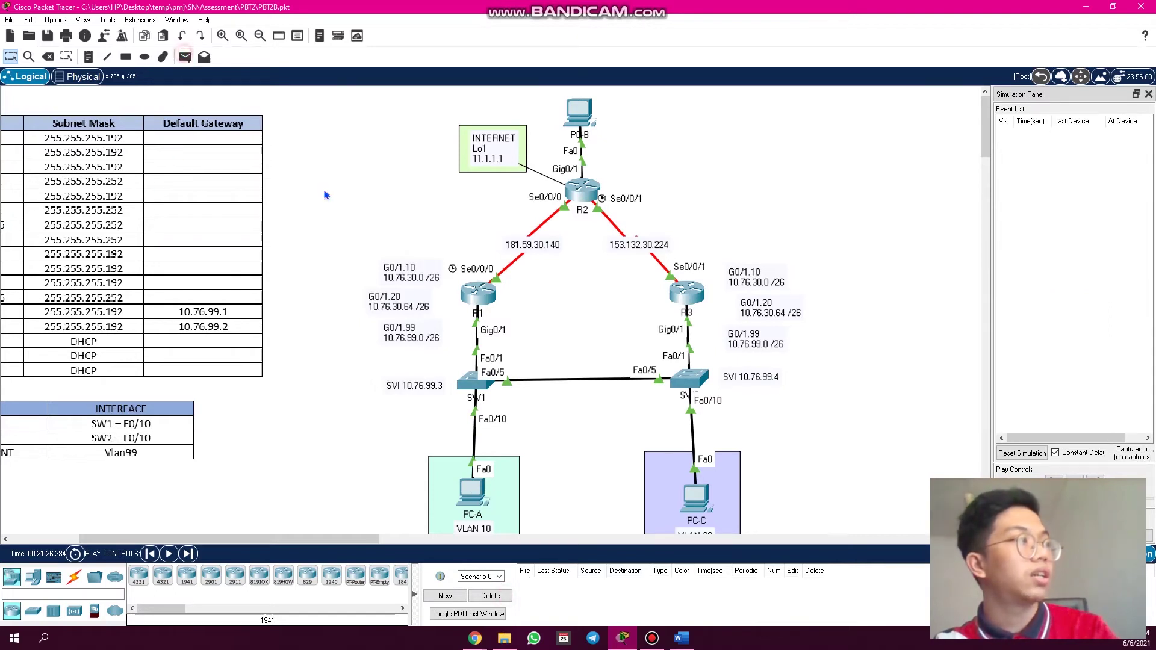
- Send a second PDU from PC-A to PC-B via R1 and R2, then delete it
key("p")
left_click(473, 494)
left_click(580, 113)
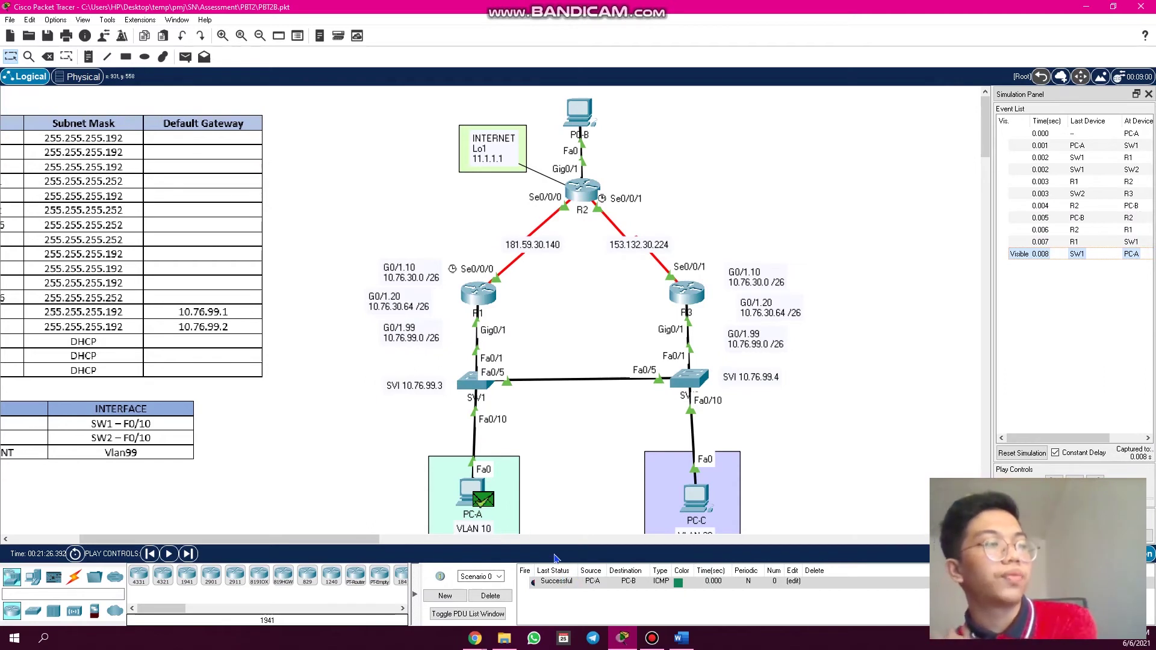
left_click(489, 595)
- Delete the link between R1 and SW1
left_click(48, 57)
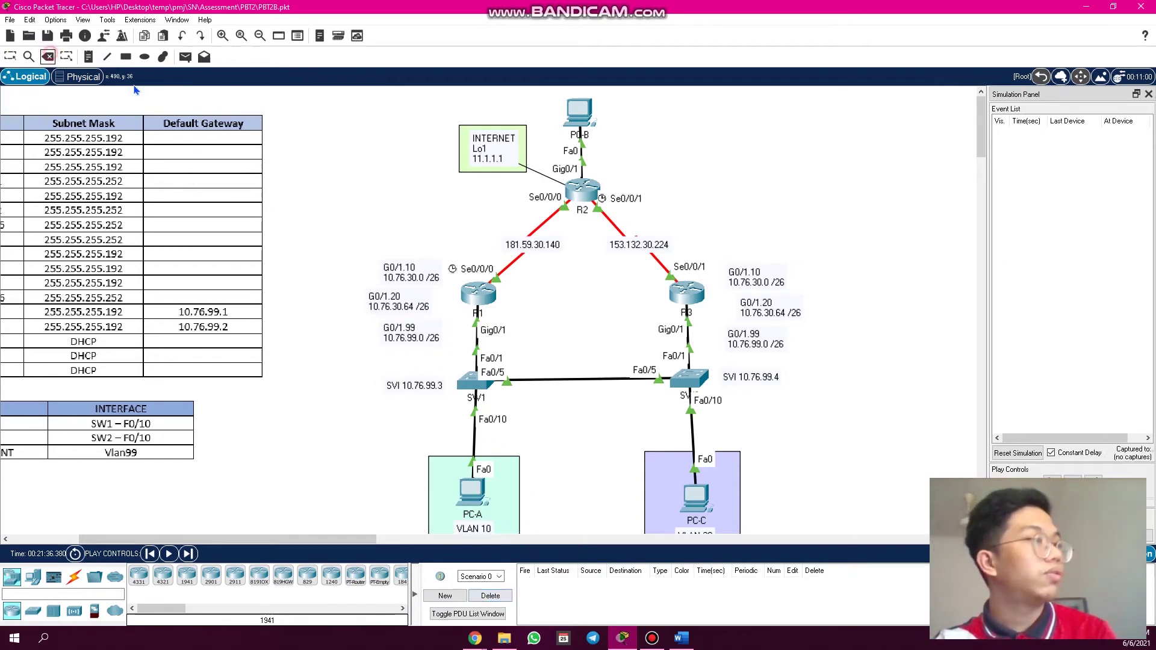
left_click(477, 342)
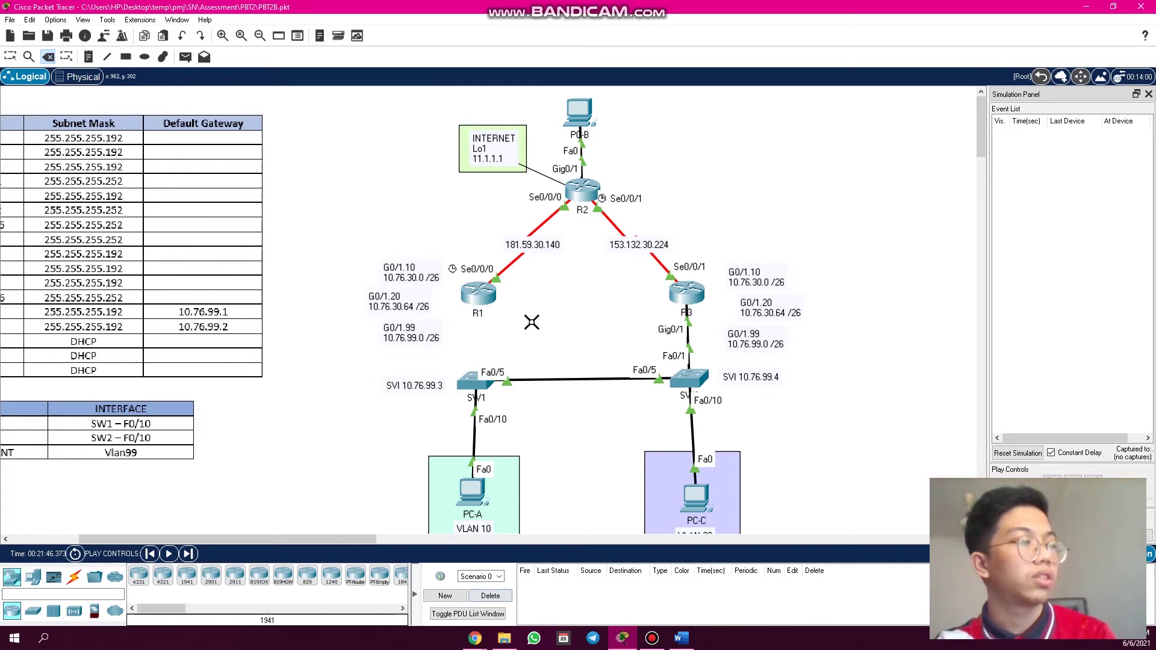
left_click(10, 57)
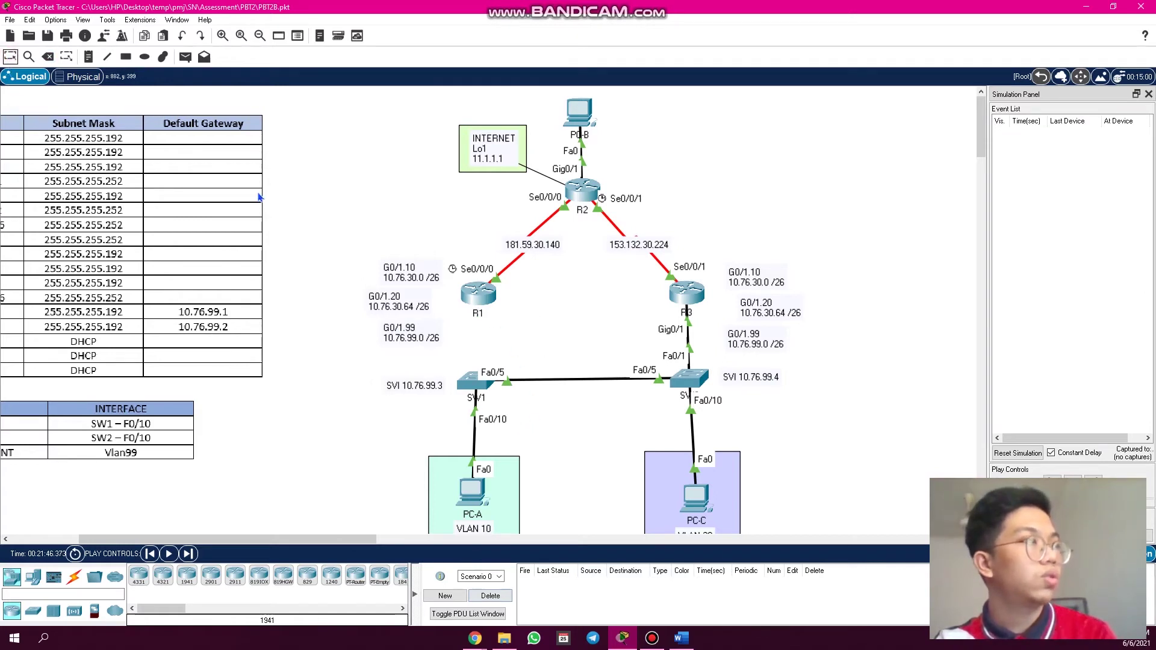
- Send a new PC-A to PC-B ping through the simulation and open R3's console
left_click(184, 57)
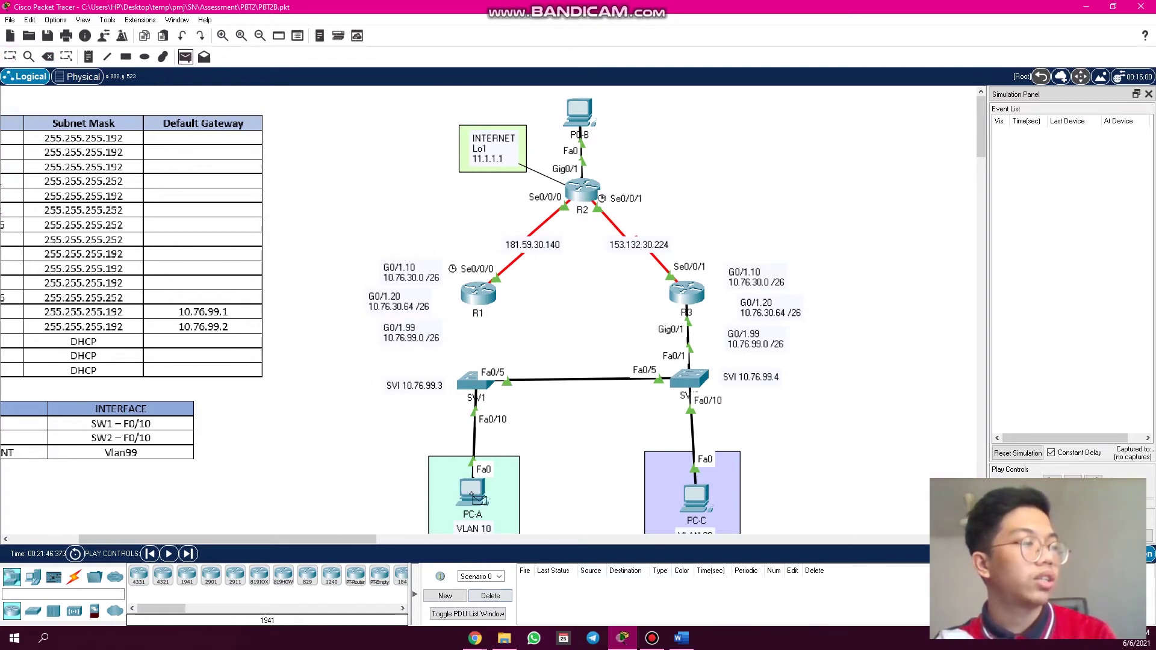
left_click(475, 493)
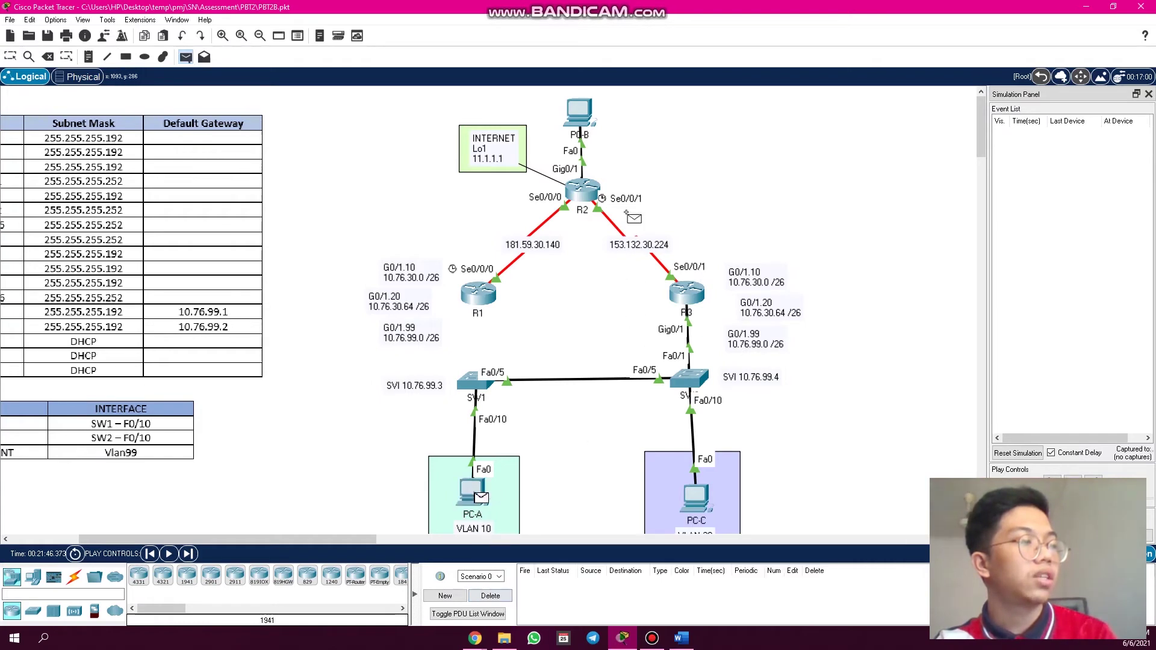
left_click(579, 113)
left_click(1093, 485)
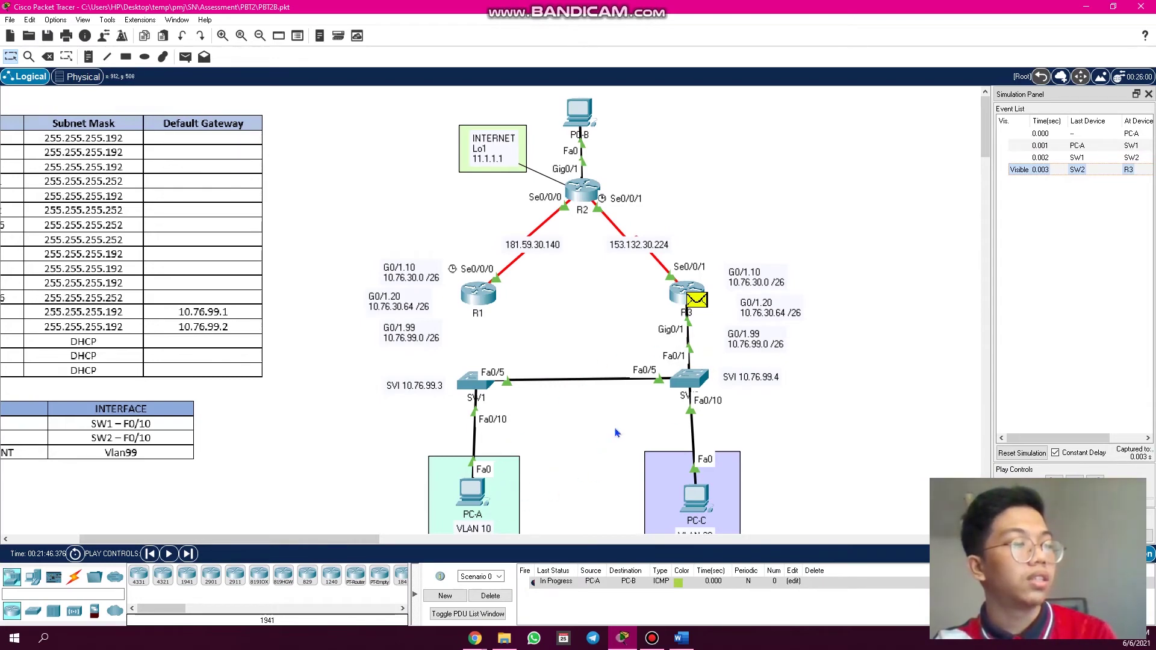
left_click(693, 293)
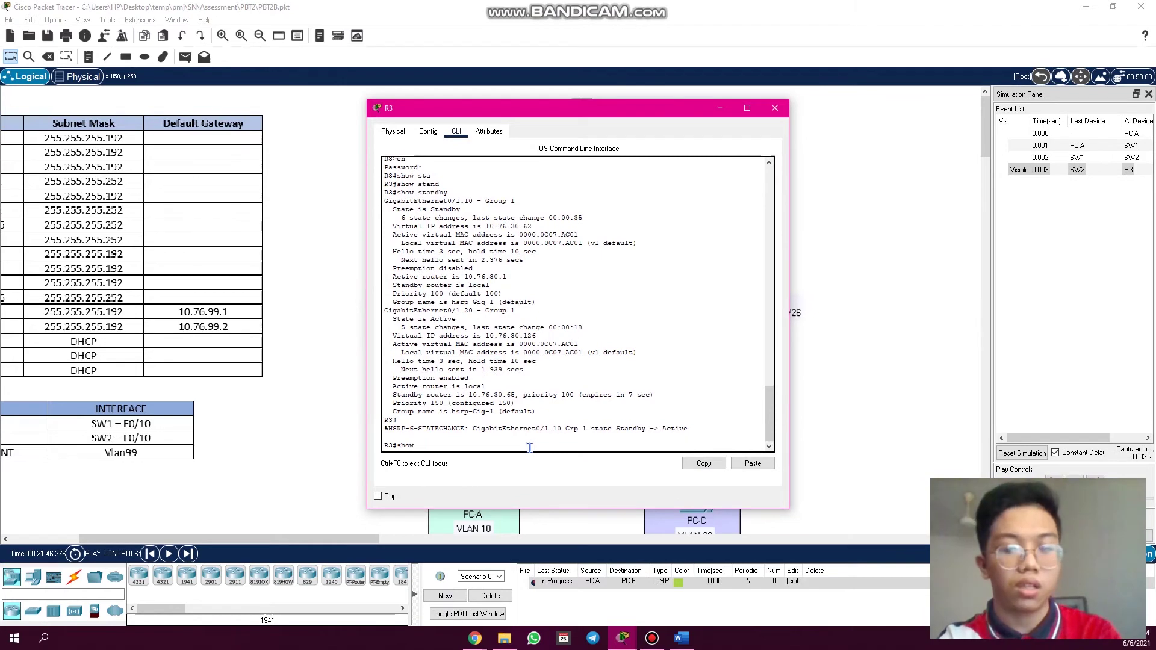
- Run 'show standby brief' on R3 and confirm it is Active for both standby groups
type("t")
key("Tab")
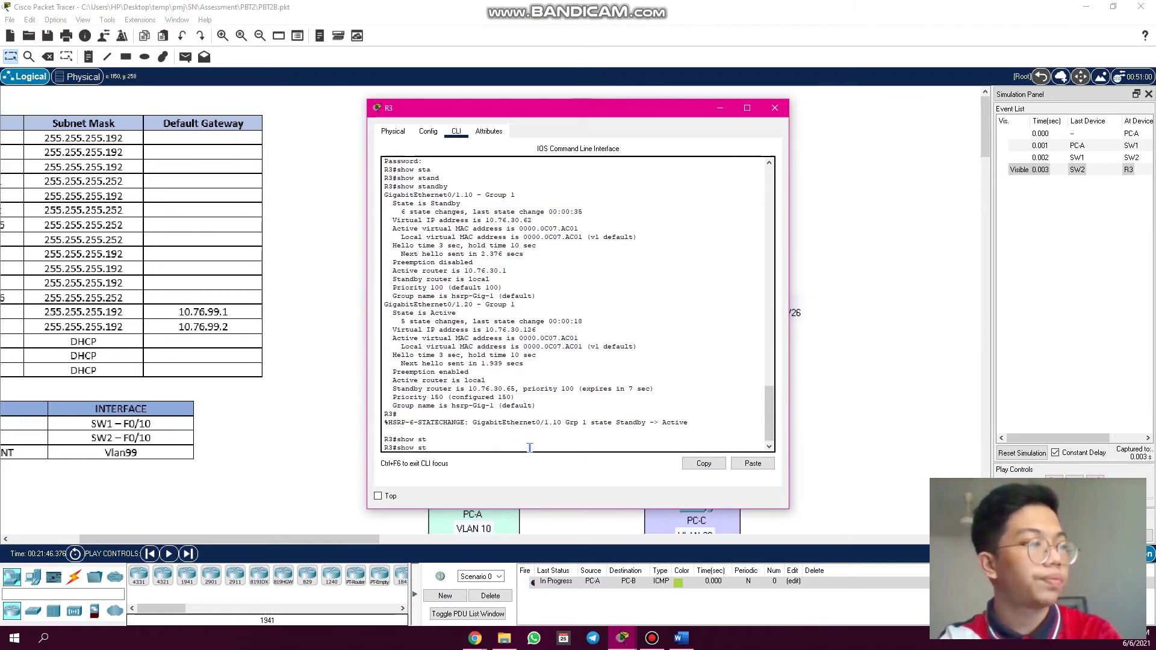
key("Tab")
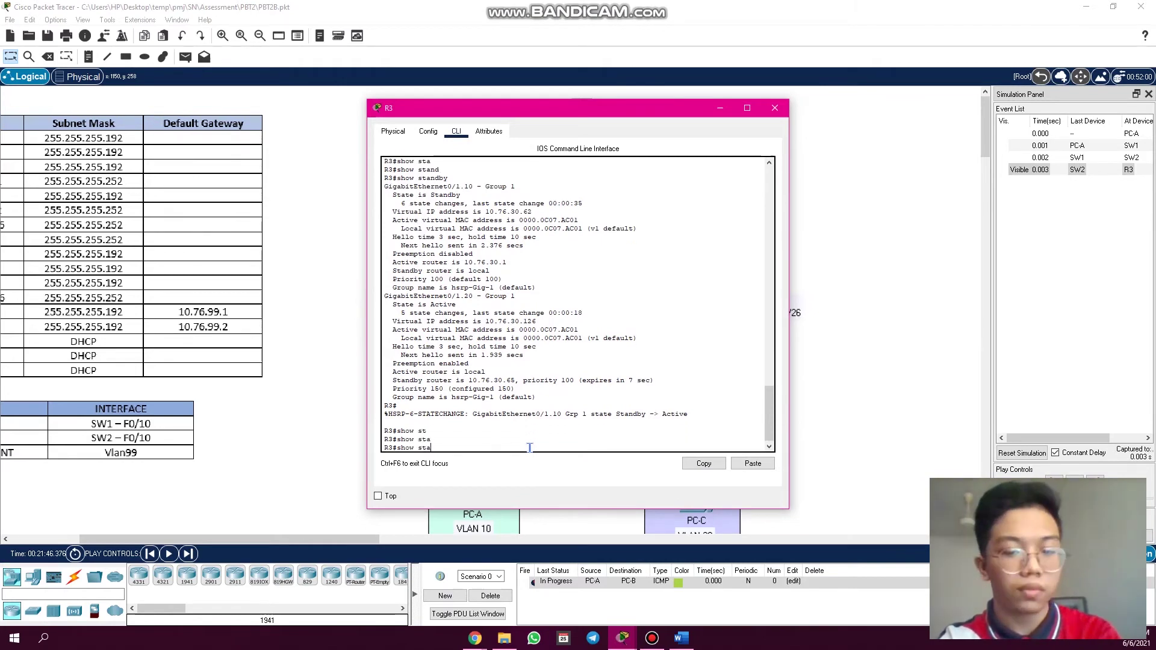
type("nd")
key("Tab")
type("br")
key("Tab")
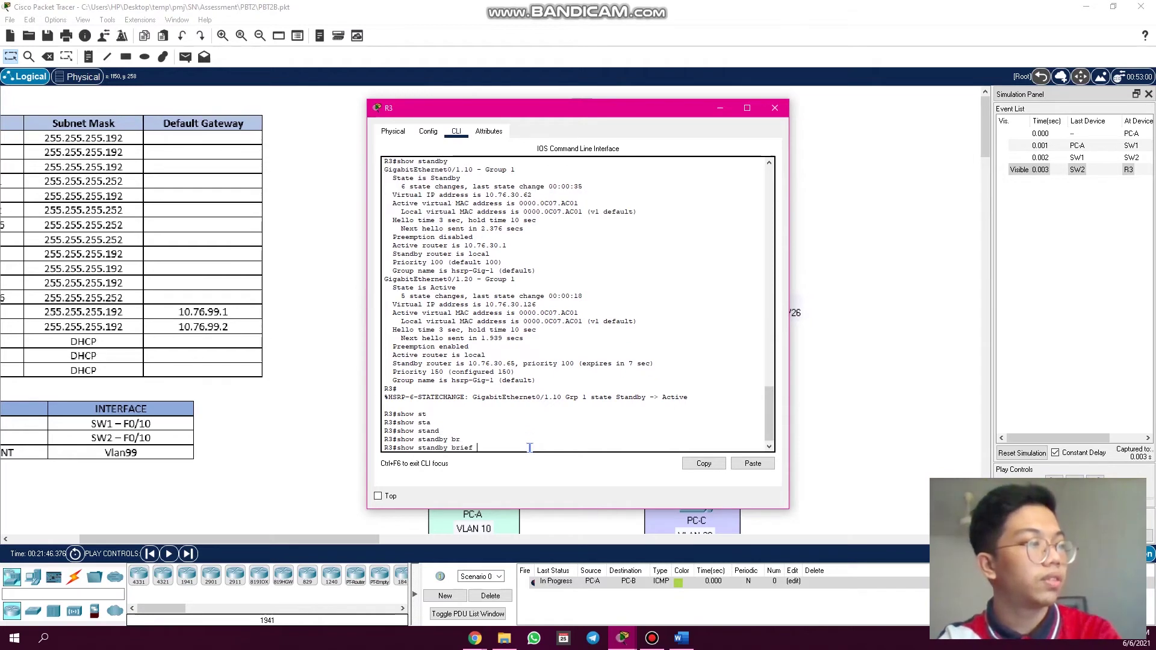
key("Return")
key("Return")
key("Return")
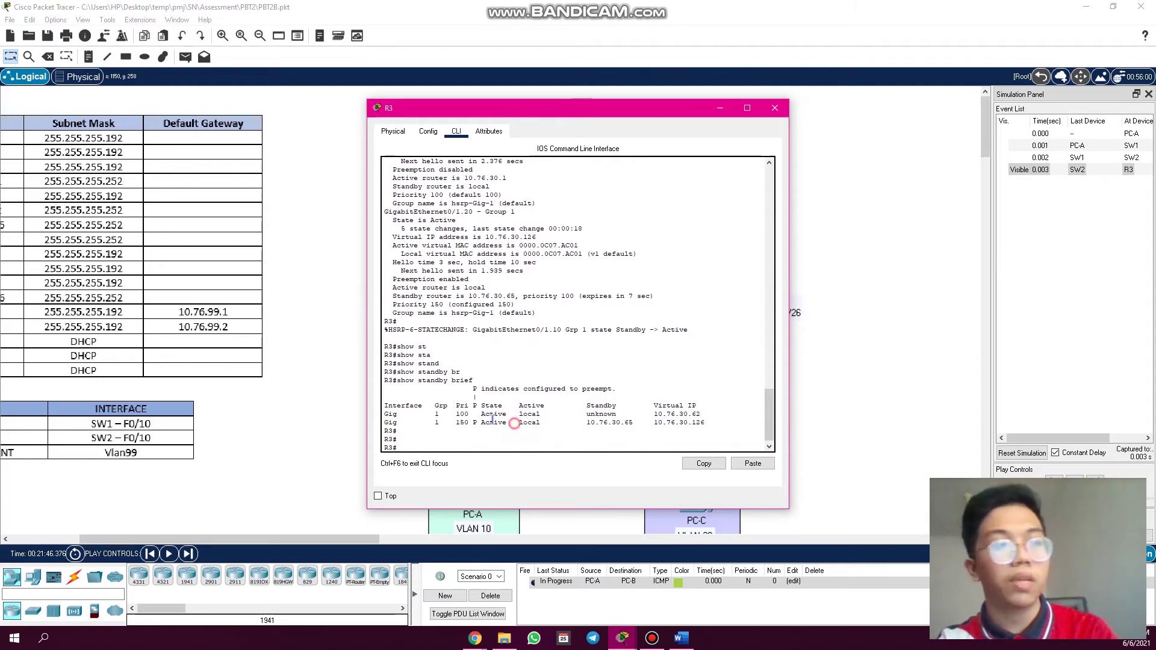
left_click_drag(515, 424, 474, 413)
- Close R3's window and forward the PC-A ping from R3 to R2
left_click(775, 109)
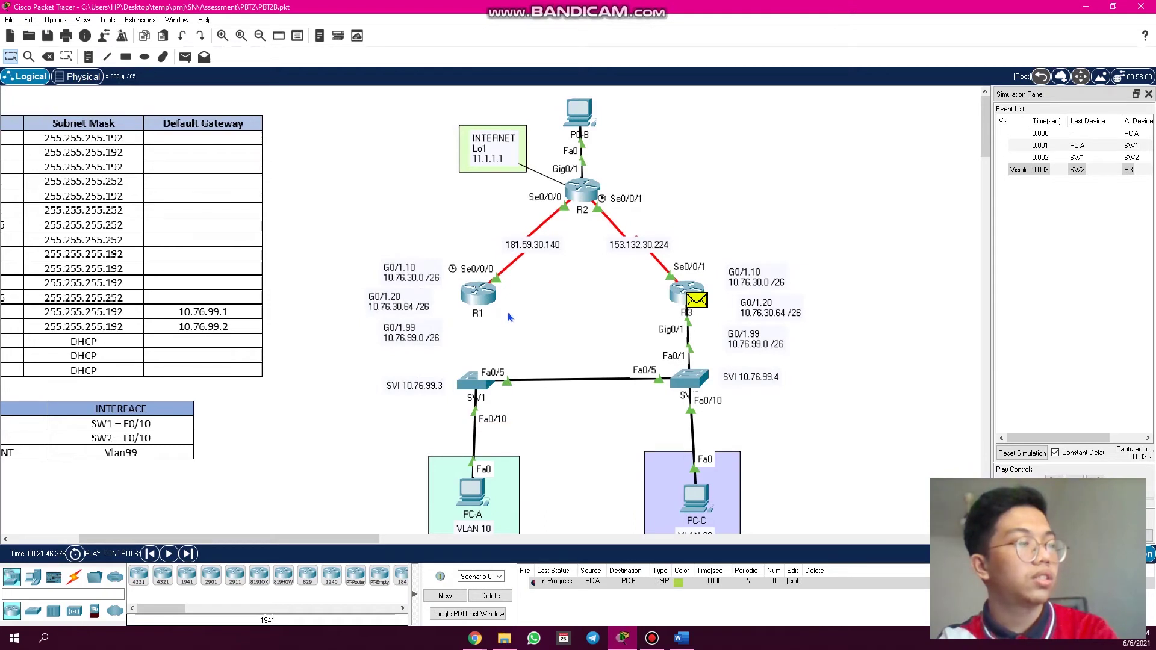
left_click_drag(516, 300, 466, 349)
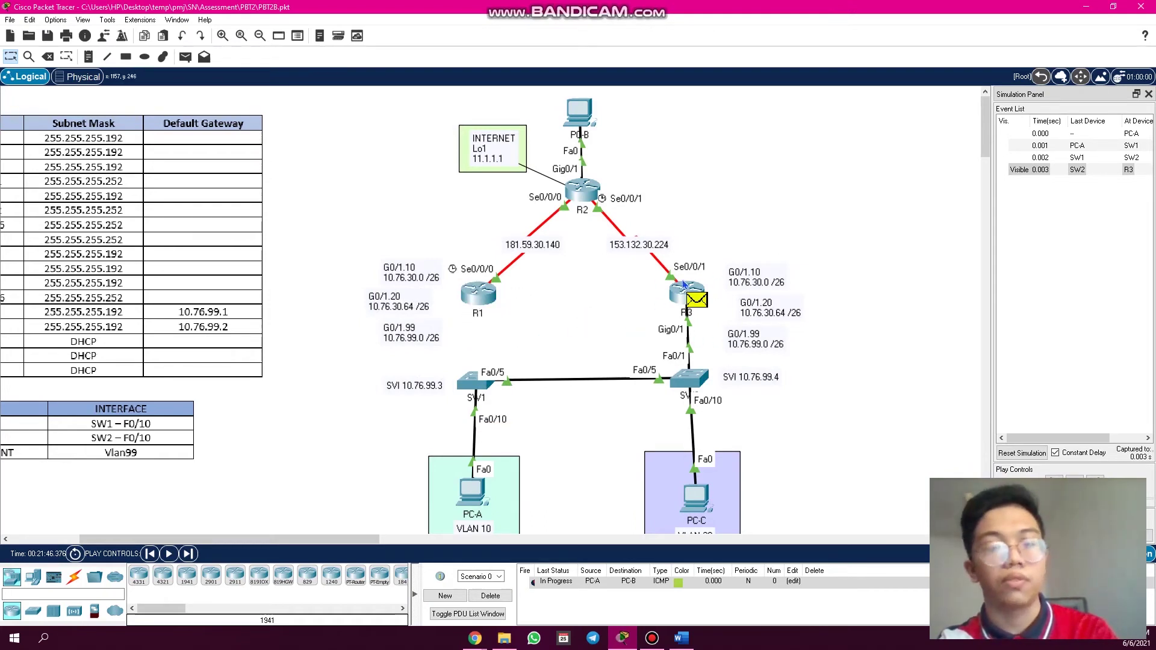
left_click(1095, 480)
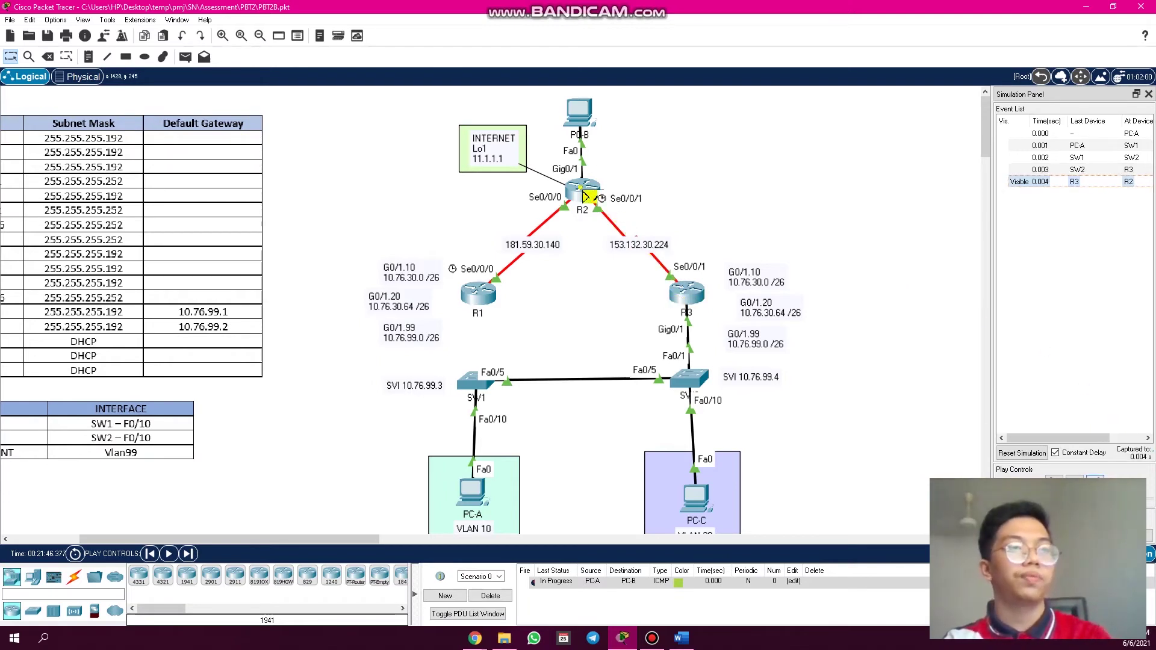
- Step the ping via R2 to PC-B and the reply back through R3, SW2, SW1 to PC-A, then delete it
left_click(1095, 480)
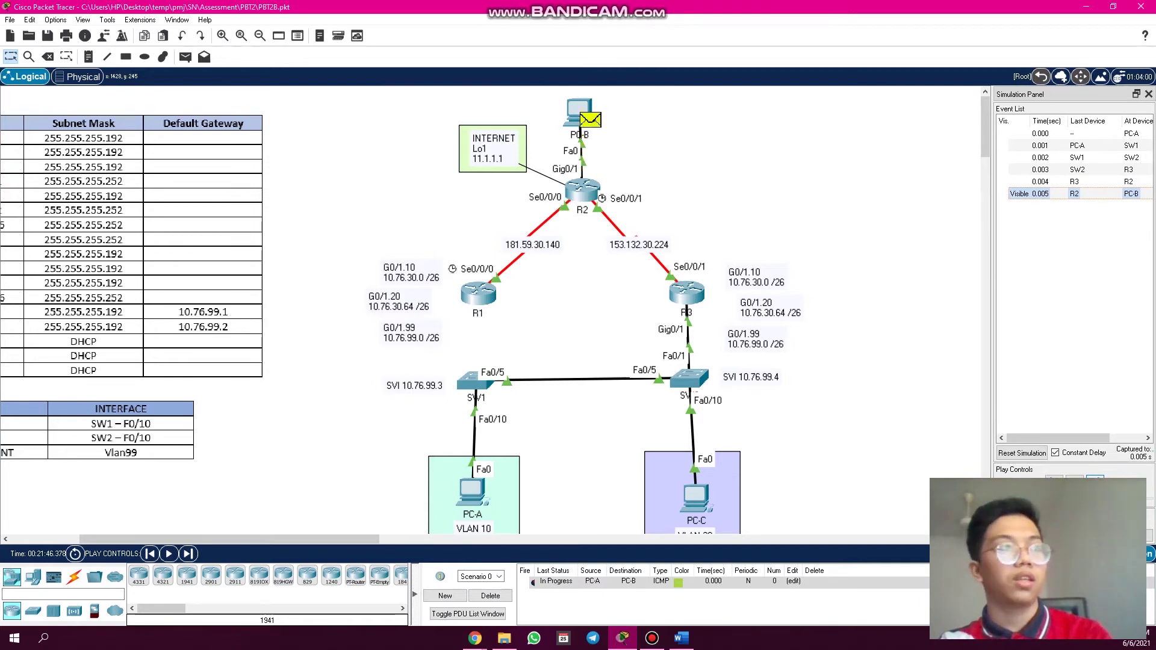
left_click(1095, 480)
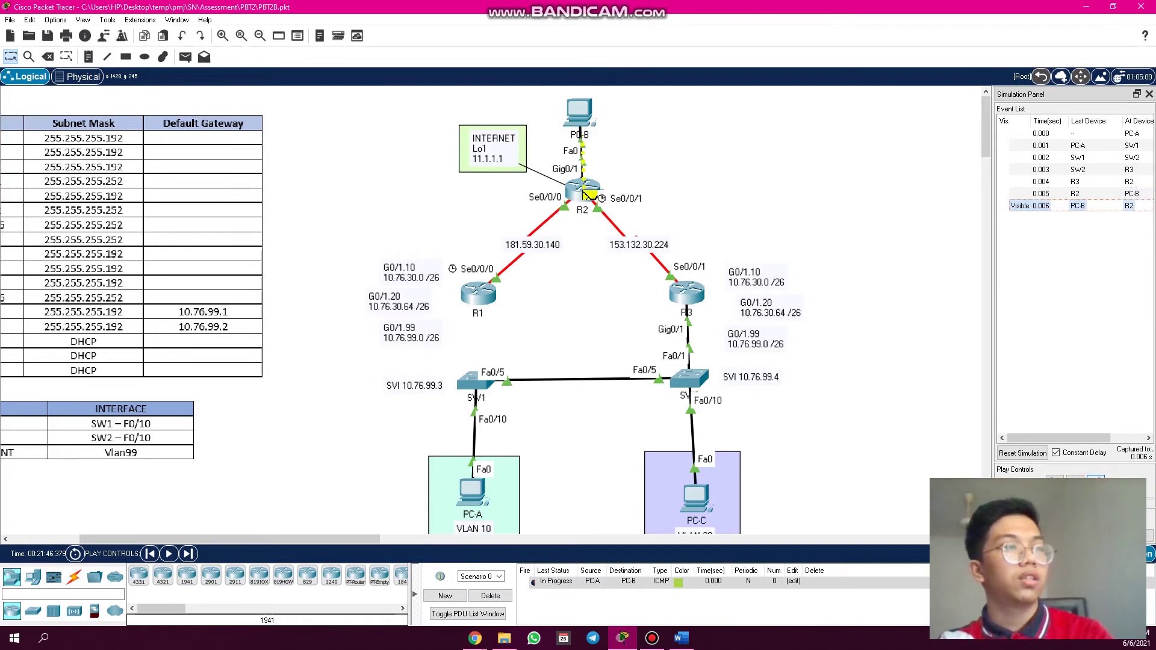
left_click(1095, 480)
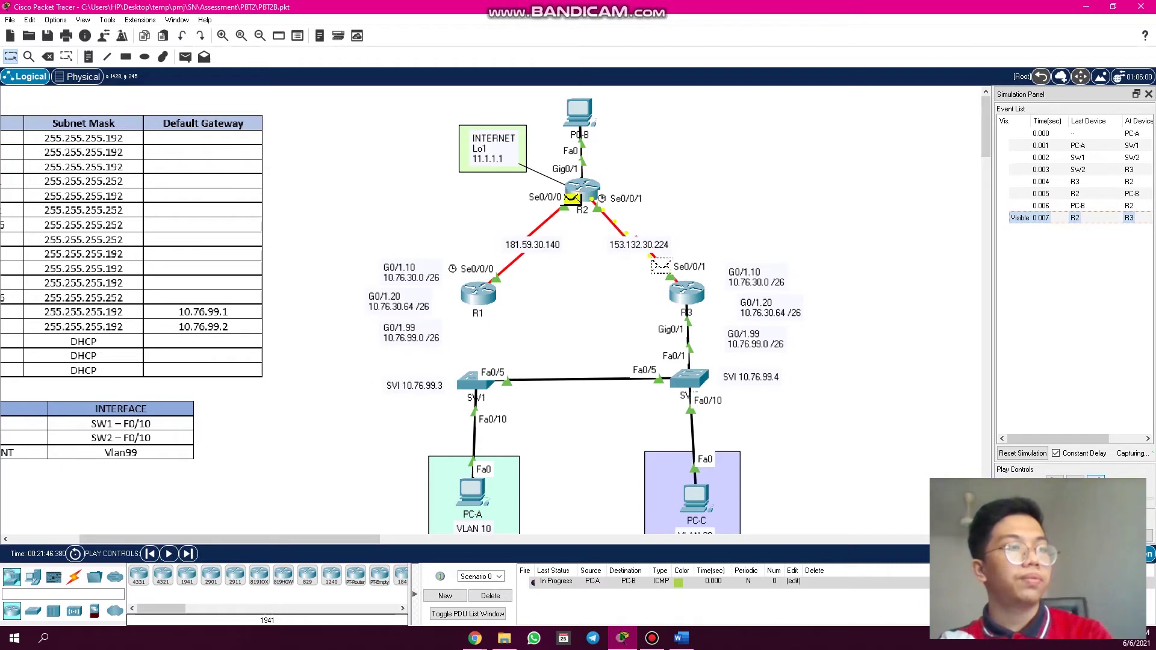
left_click(1095, 480)
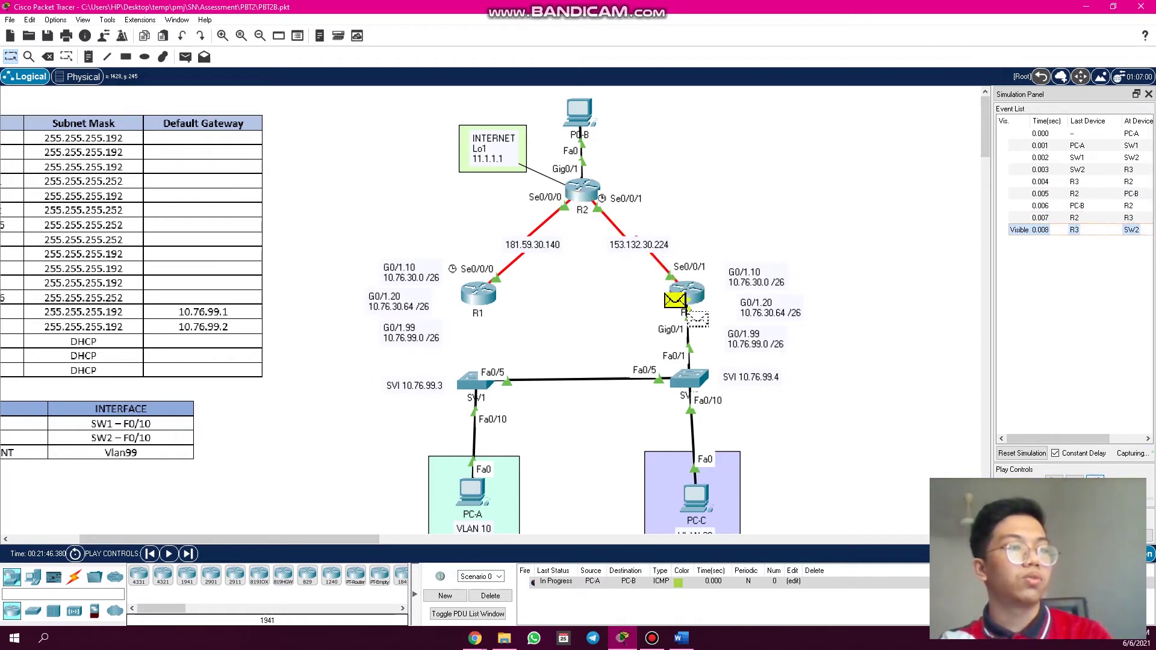
left_click(1095, 480)
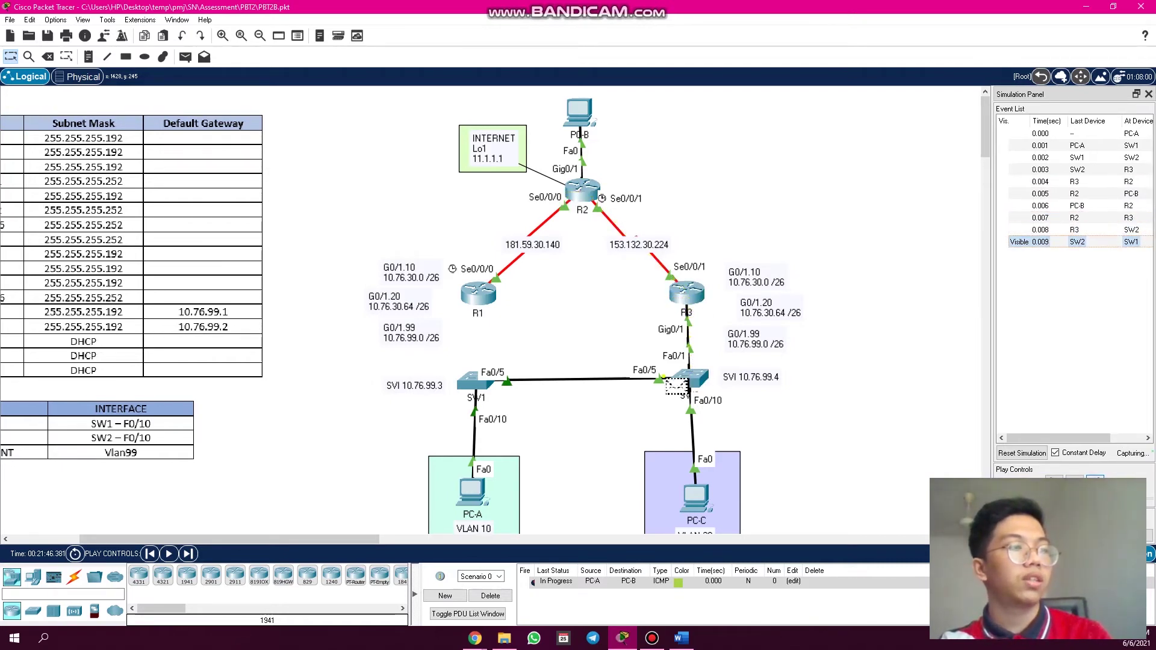
left_click(1095, 480)
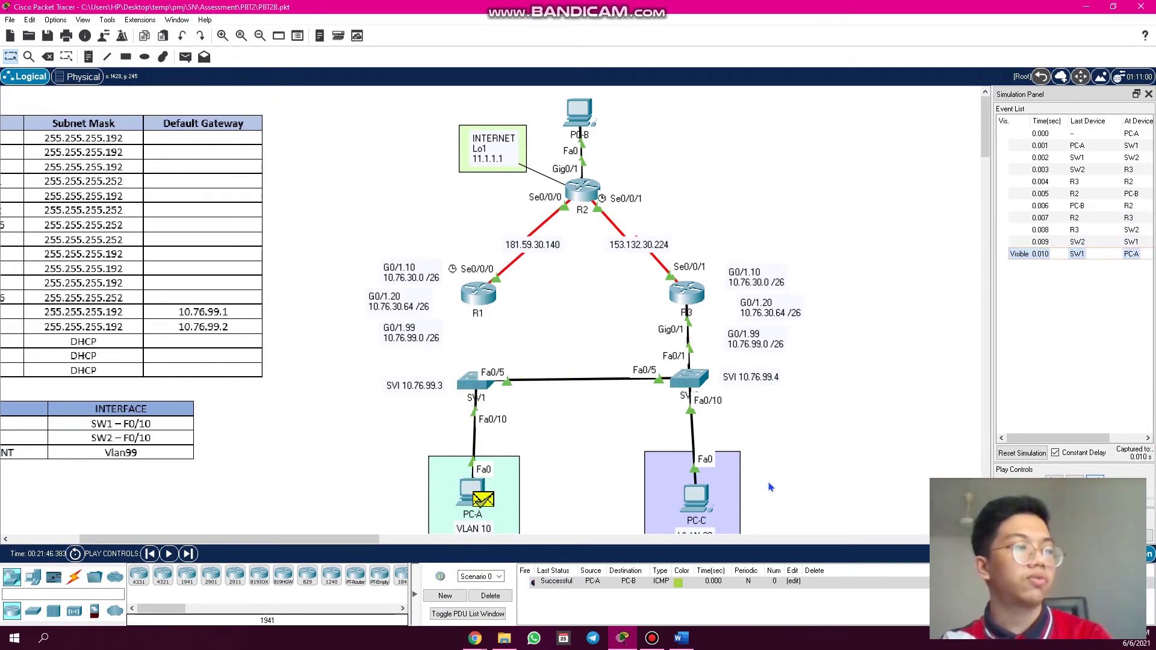
left_click(491, 596)
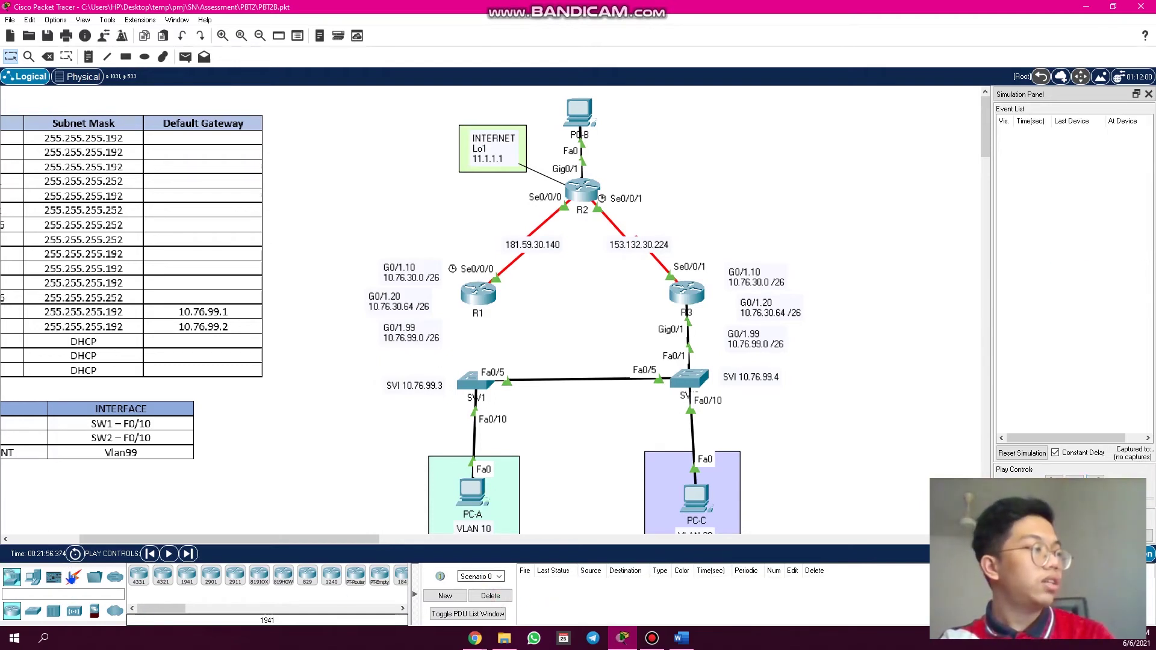
- Cable R1 GigabitEthernet0/1 to SW1 FastEthernet0/1 with a copper straight-through cable
left_click(73, 577)
left_click(187, 575)
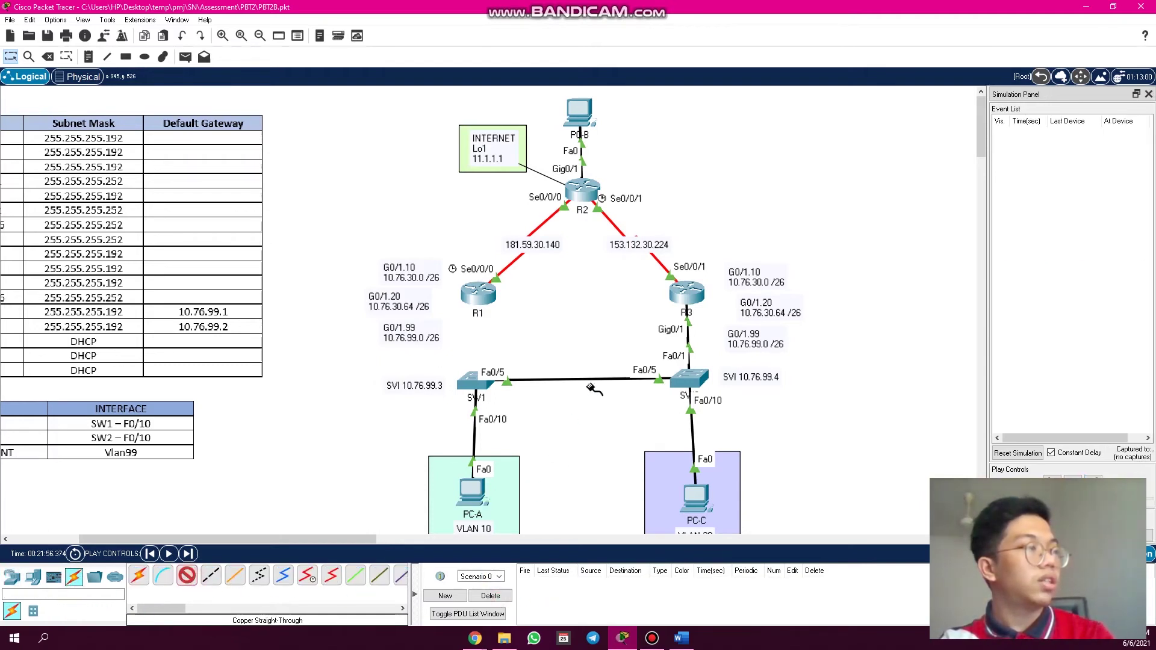
left_click(486, 302)
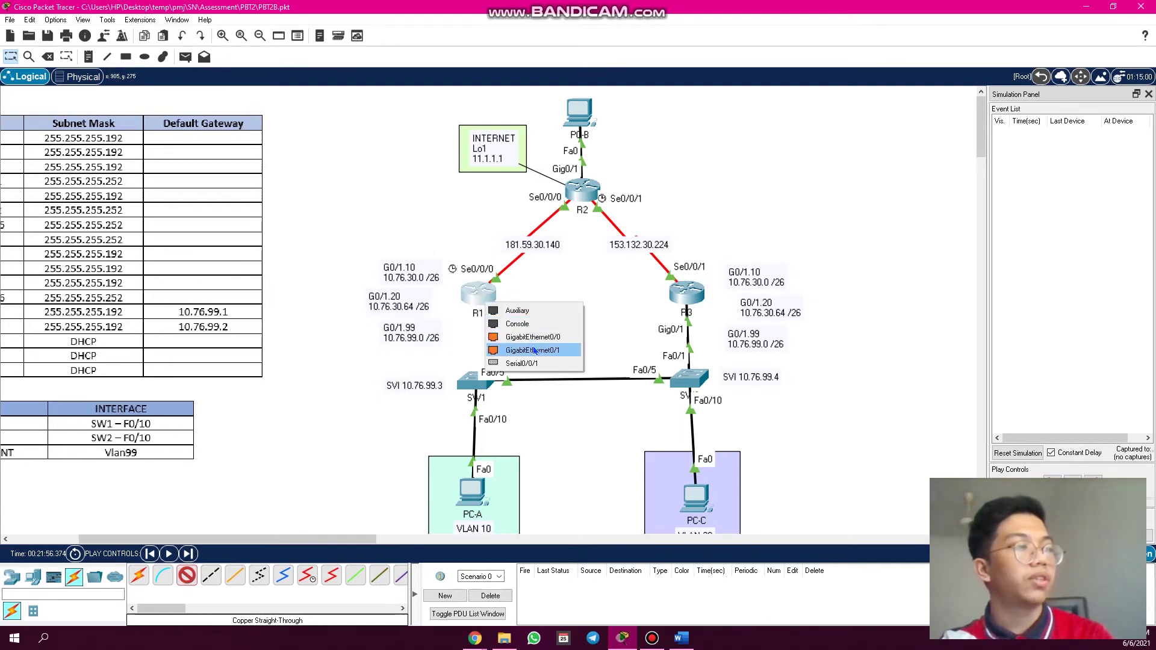
left_click(534, 351)
left_click(467, 383)
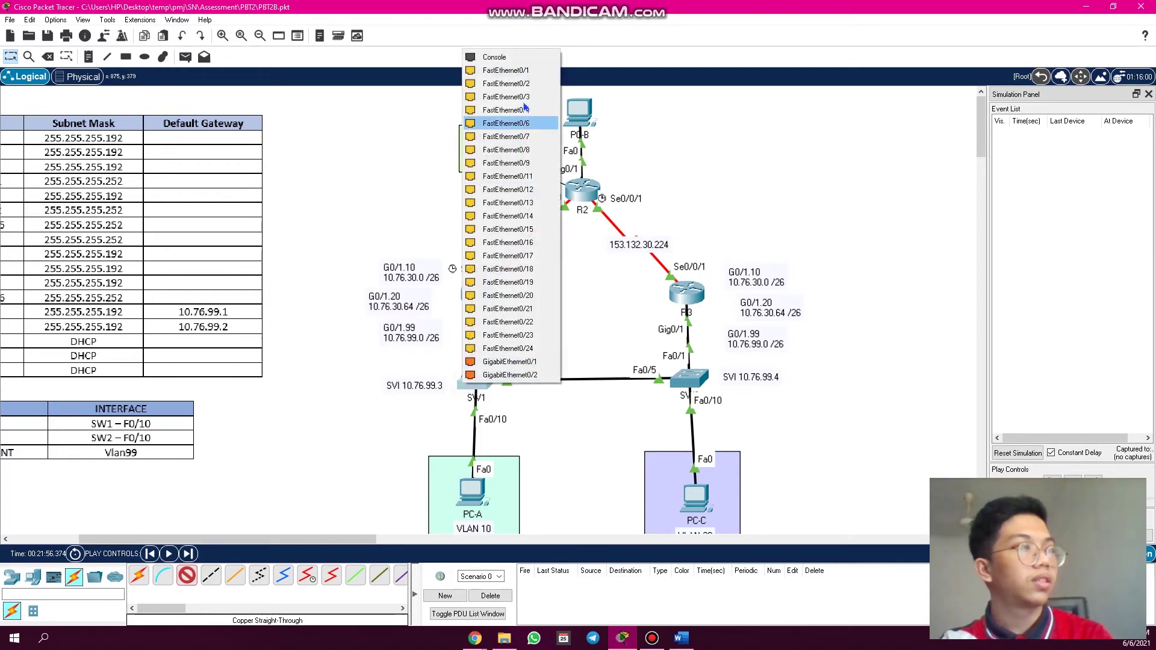
left_click(521, 71)
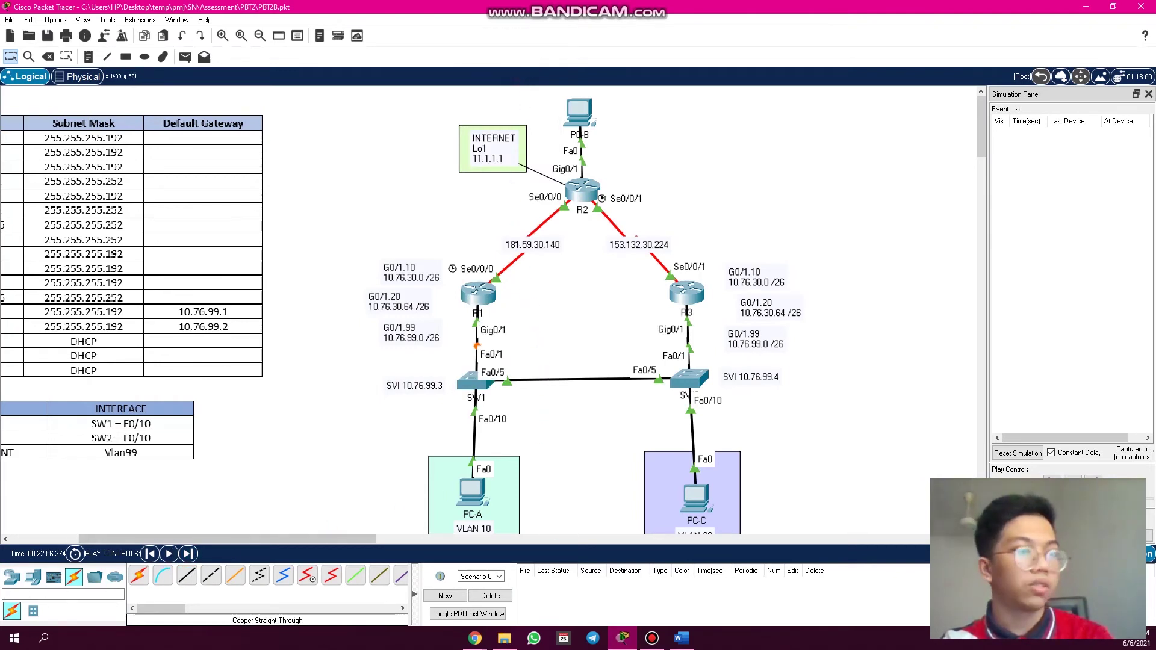
- Fast-forward time in Realtime so the link comes up, then return to Simulation and start a ping from PC-A
key("shift+r")
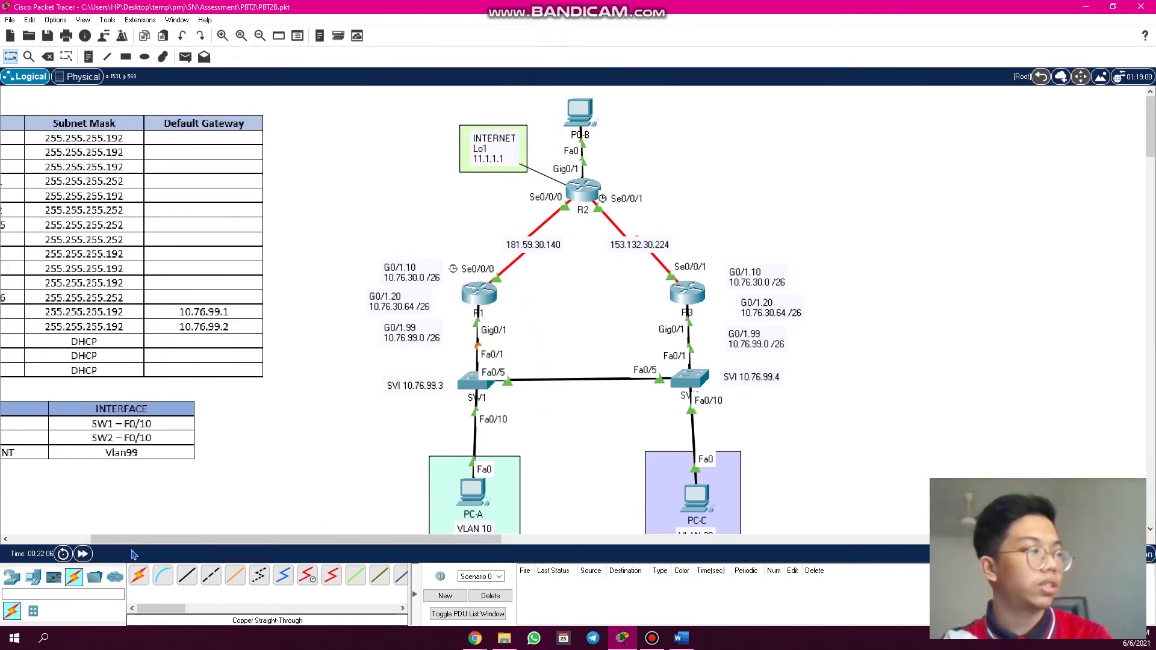
left_click(85, 555)
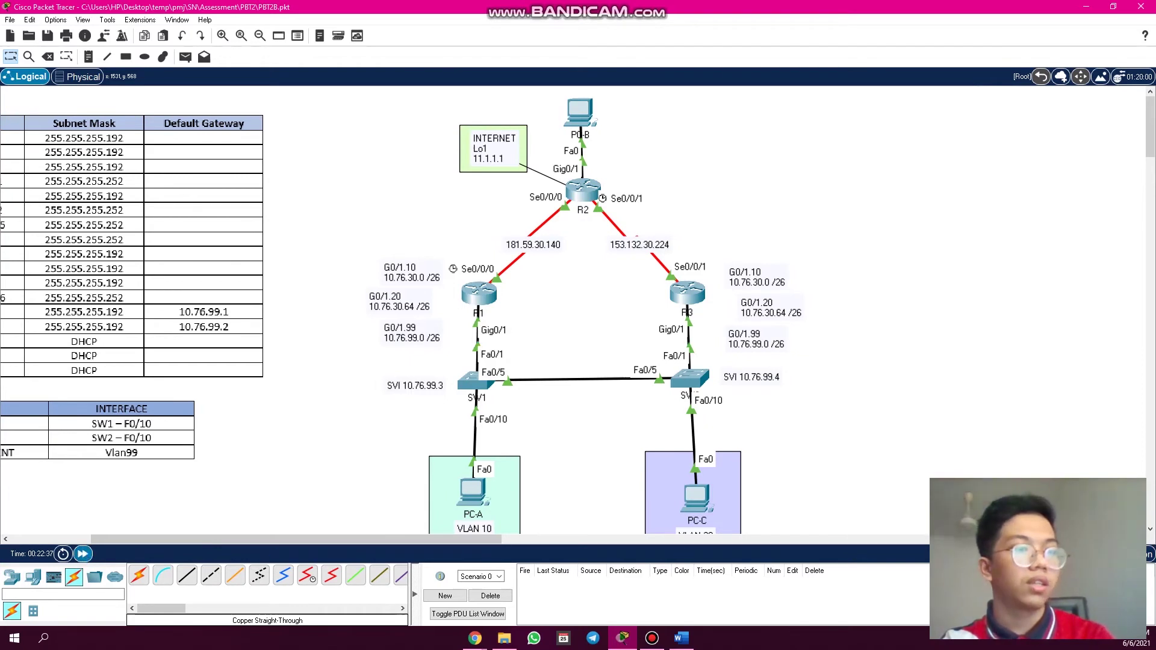
key("shift+s")
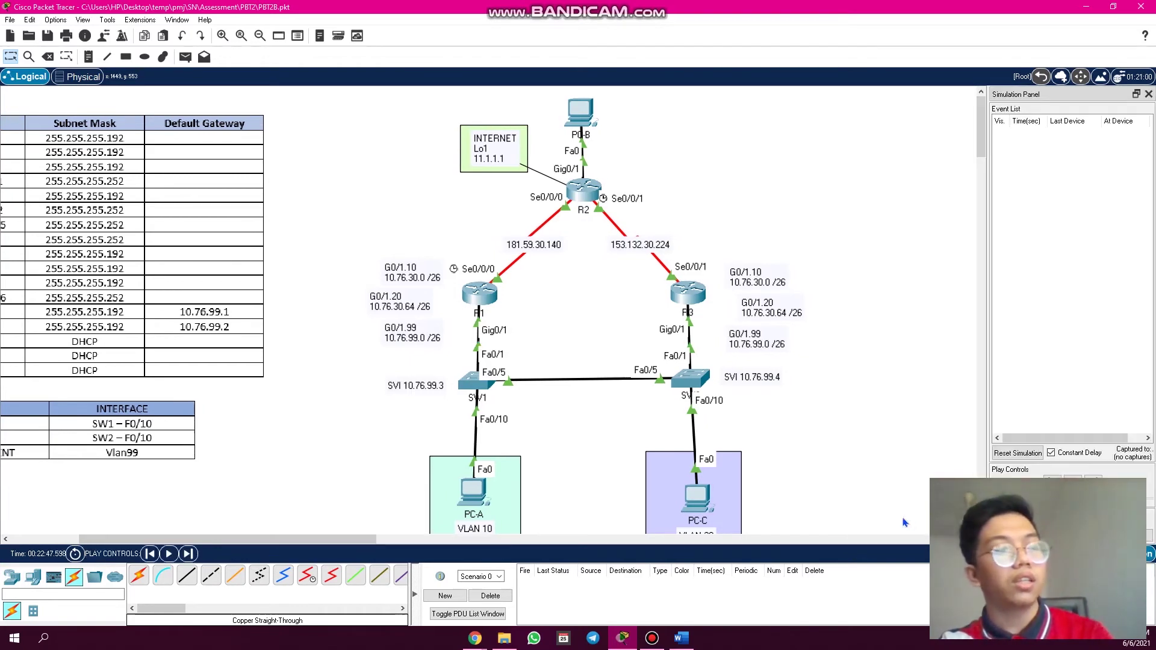
left_click(185, 57)
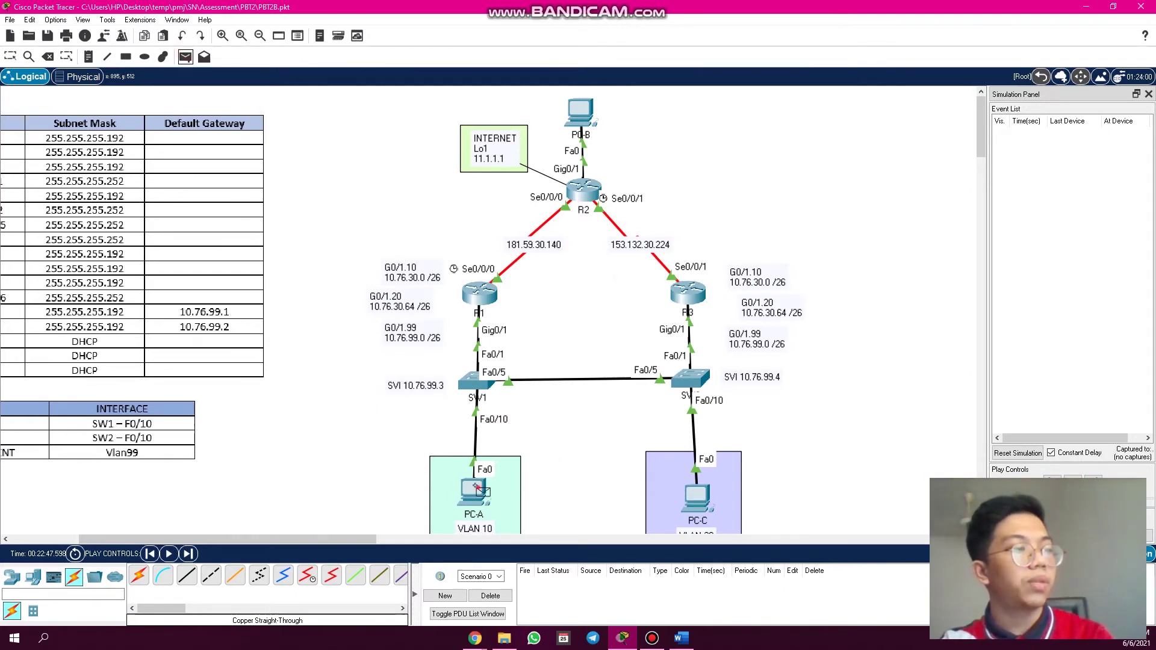
left_click(475, 488)
left_click(580, 113)
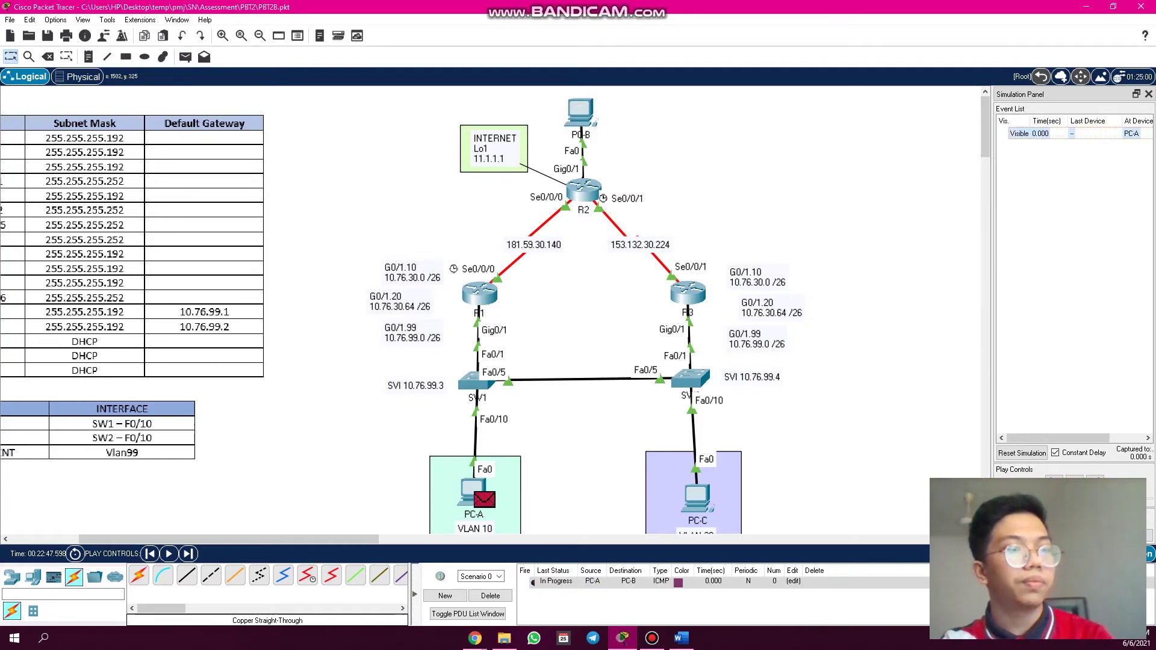
left_click(1096, 482)
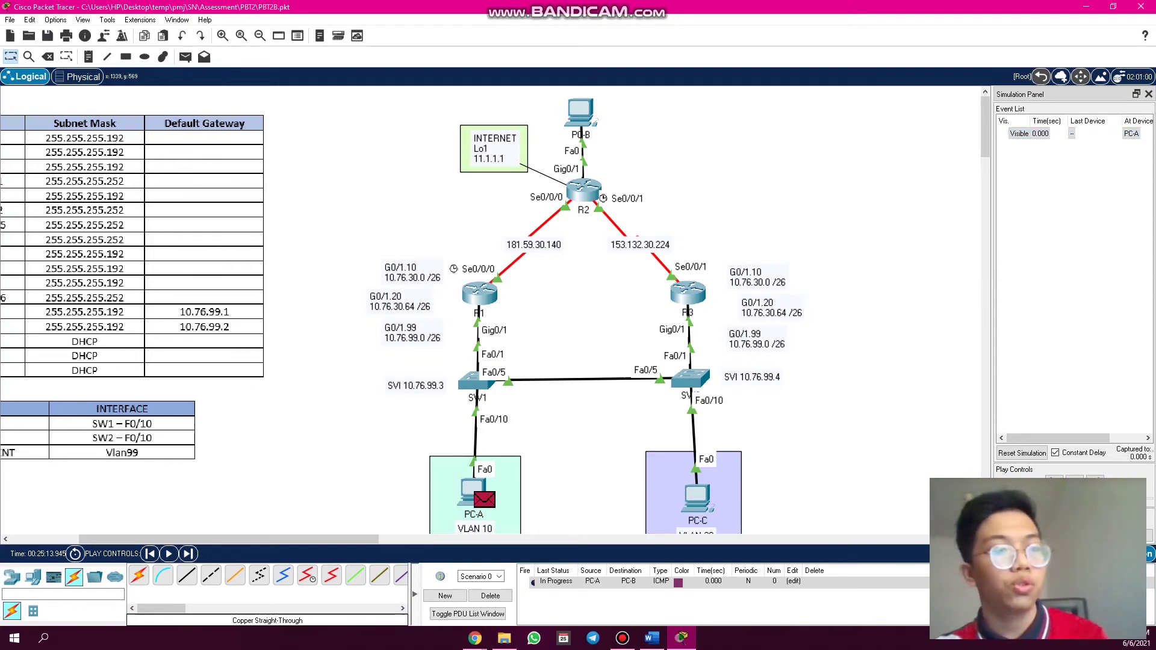
left_click(490, 596)
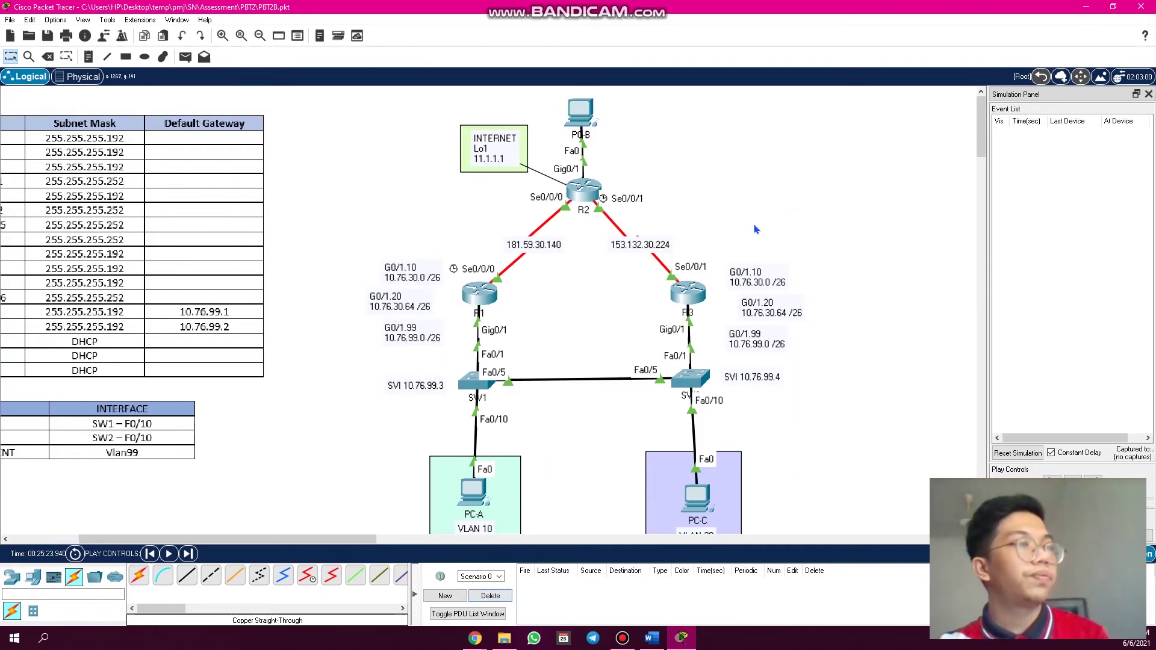
- Open R3's CLI and run 'show standby brief'
left_click(697, 295)
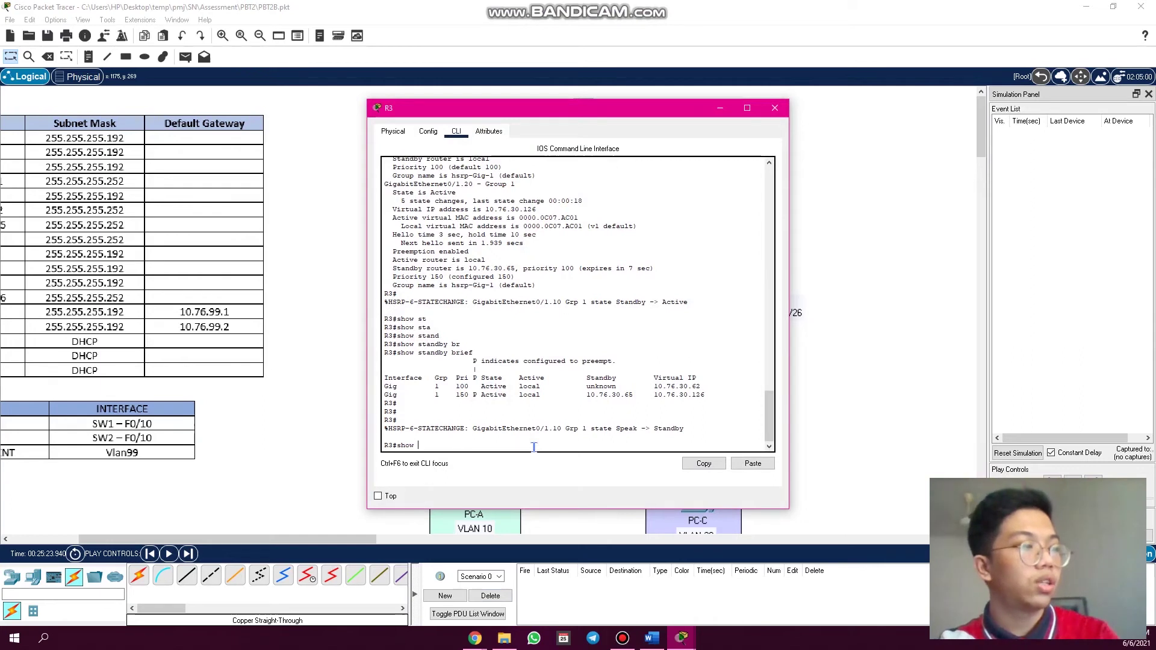
type("show s")
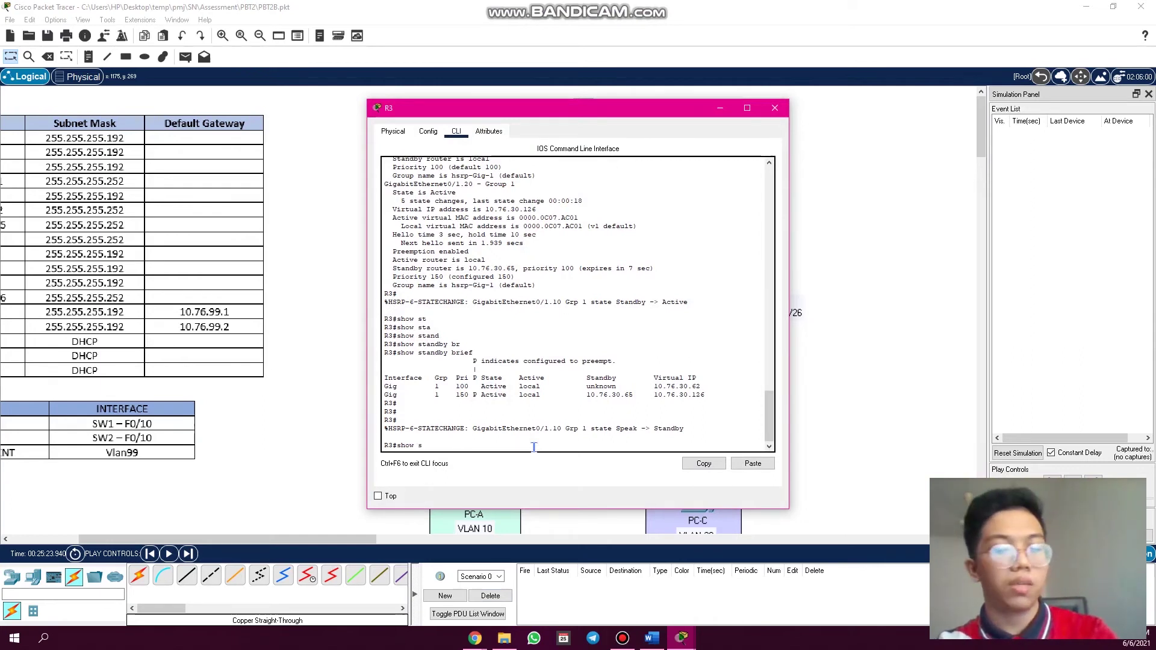
type("t")
key("Tab")
type("ab")
key("Tab")
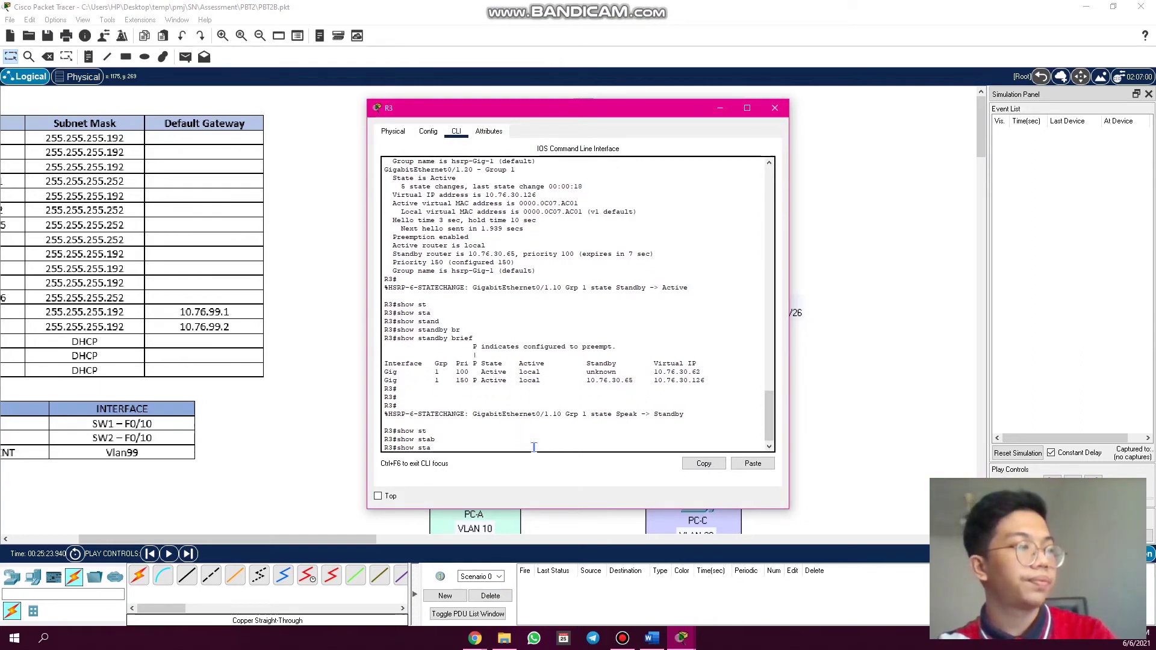
type("nt")
key("Tab")
key("Tab")
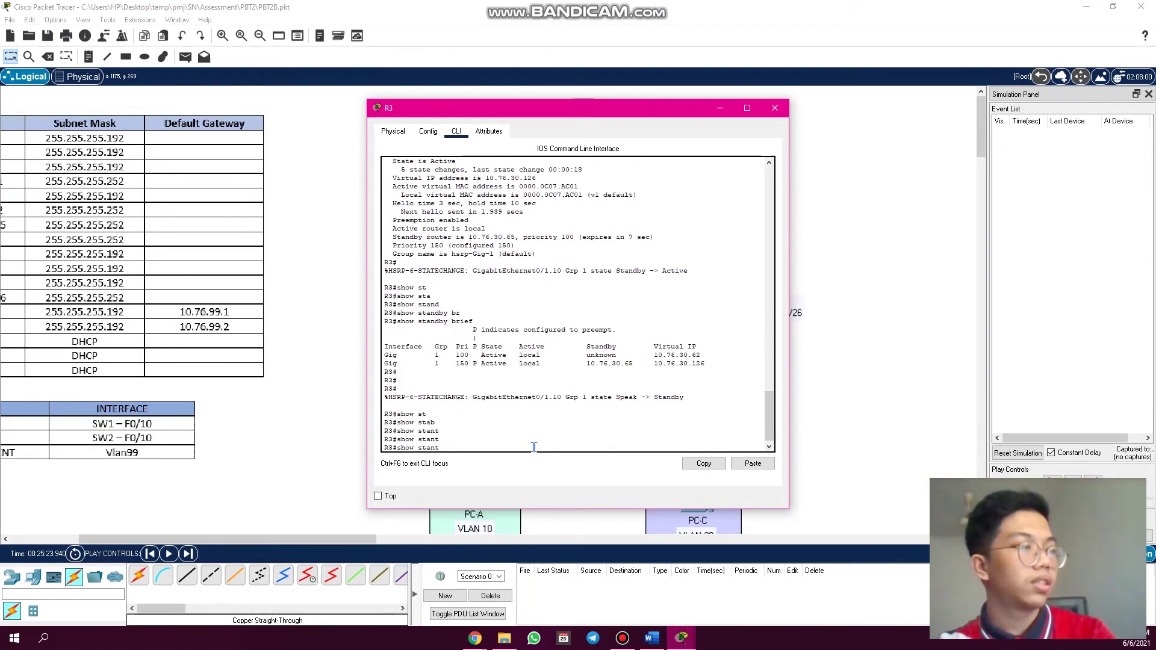
key("BackSpace")
key("BackSpace")
key("Tab")
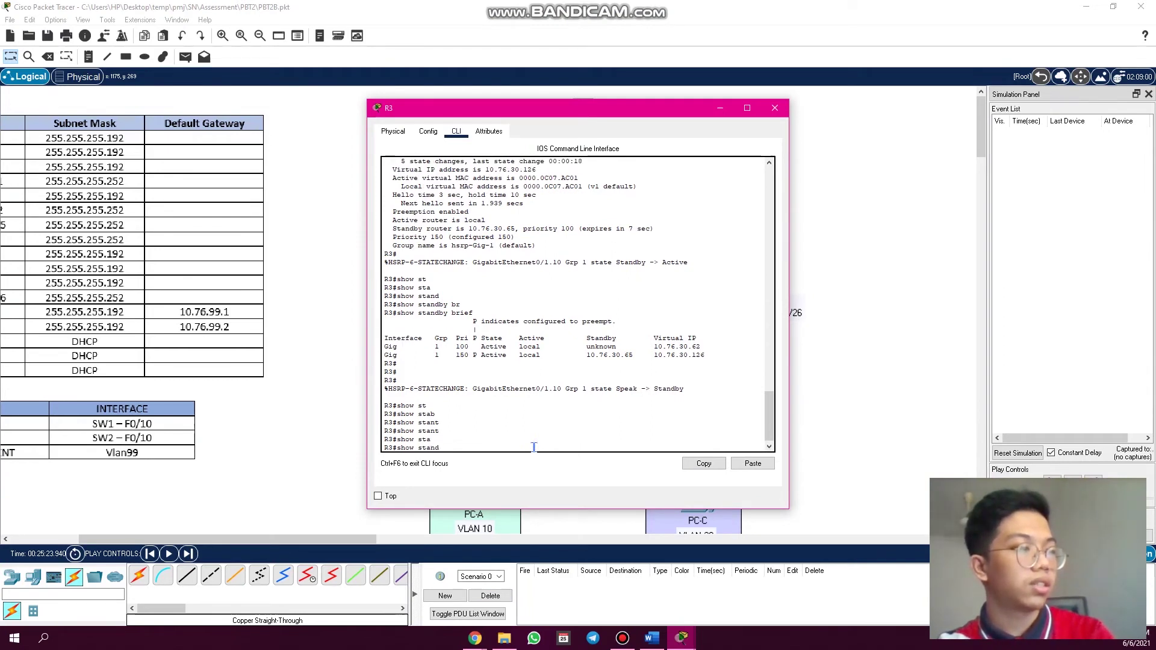
type("nd")
key("Tab")
key("Tab")
key("Return")
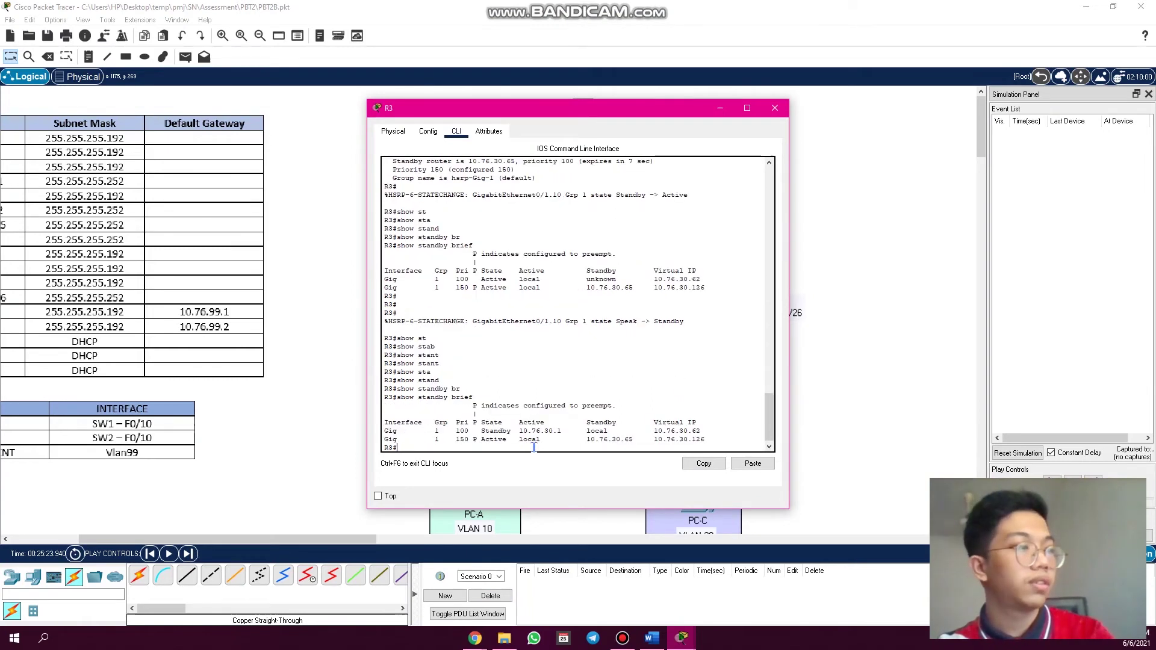
key("Return")
key("Return")
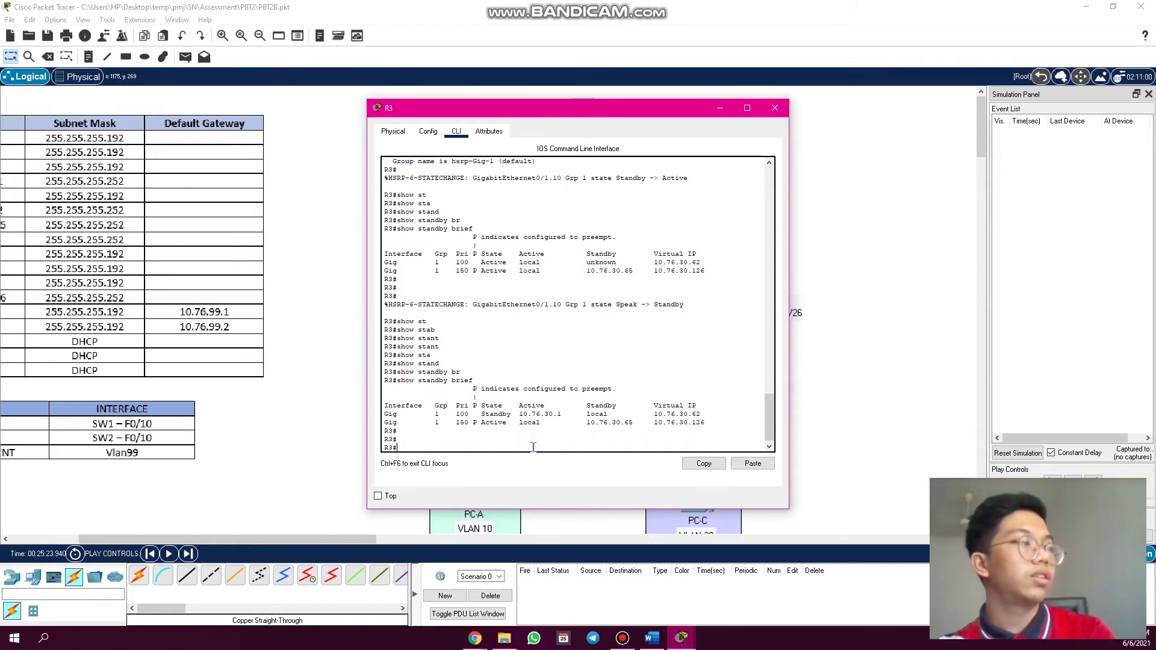
- Confirm Standby for the 10.76.30.62 group and Active for 10.76.30.126, then close R3's window
left_click_drag(510, 414, 482, 418)
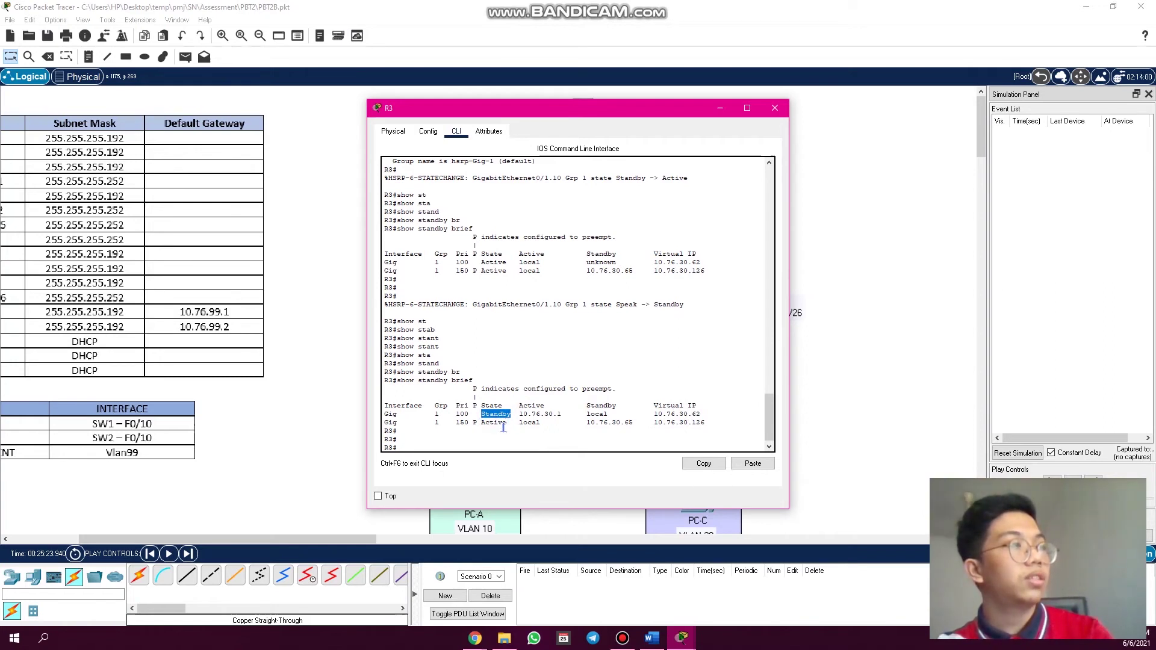
left_click_drag(510, 423, 482, 430)
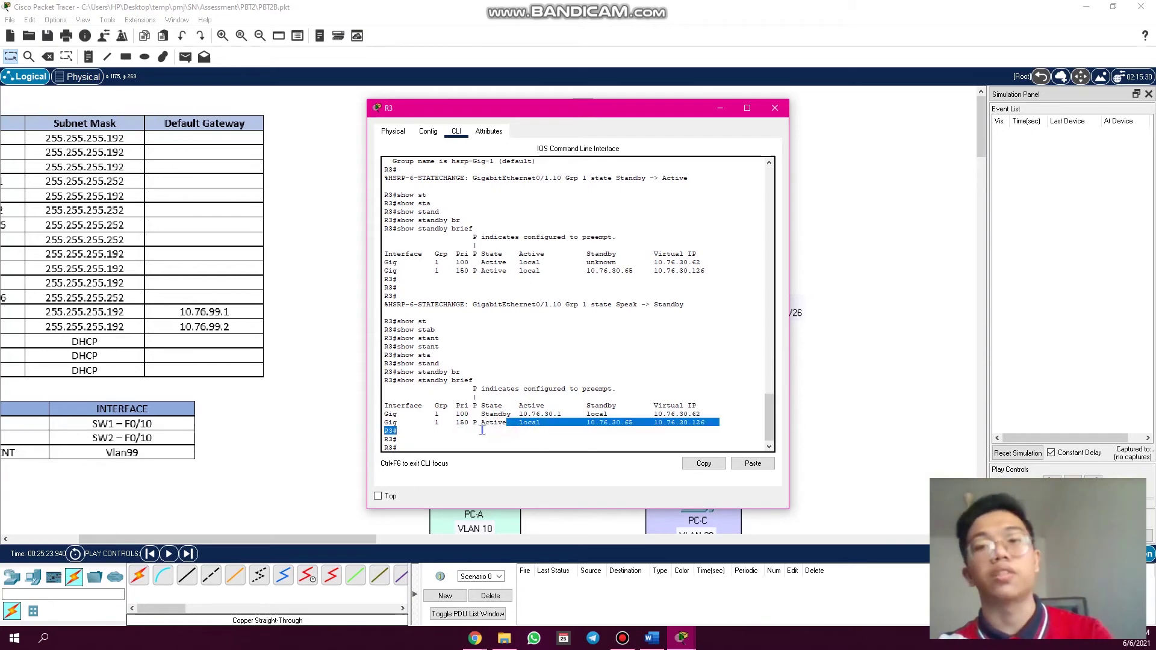
left_click(775, 108)
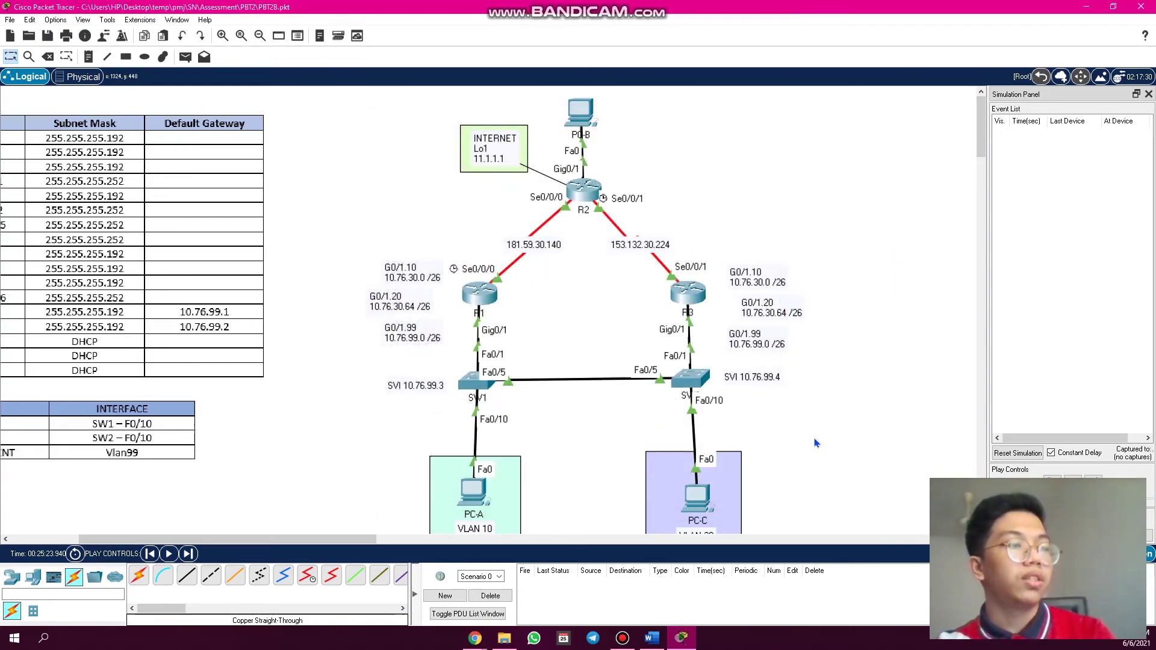
scroll(815, 443, "down", 2)
scroll(761, 445, "up", 2)
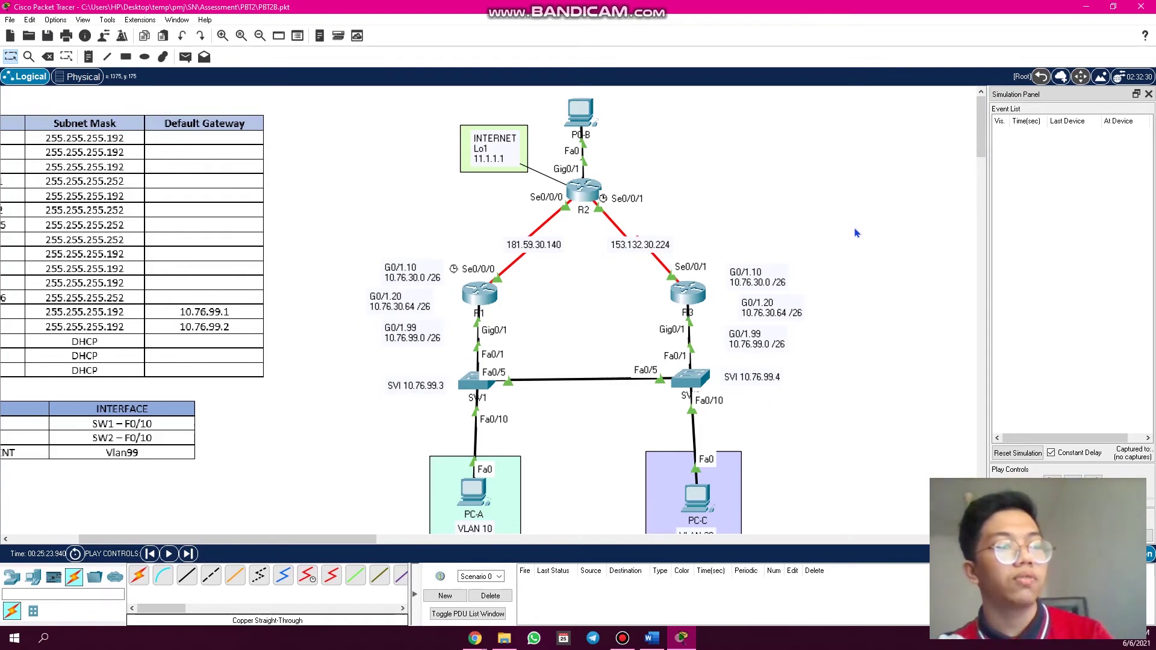
scroll(819, 373, "down", 2)
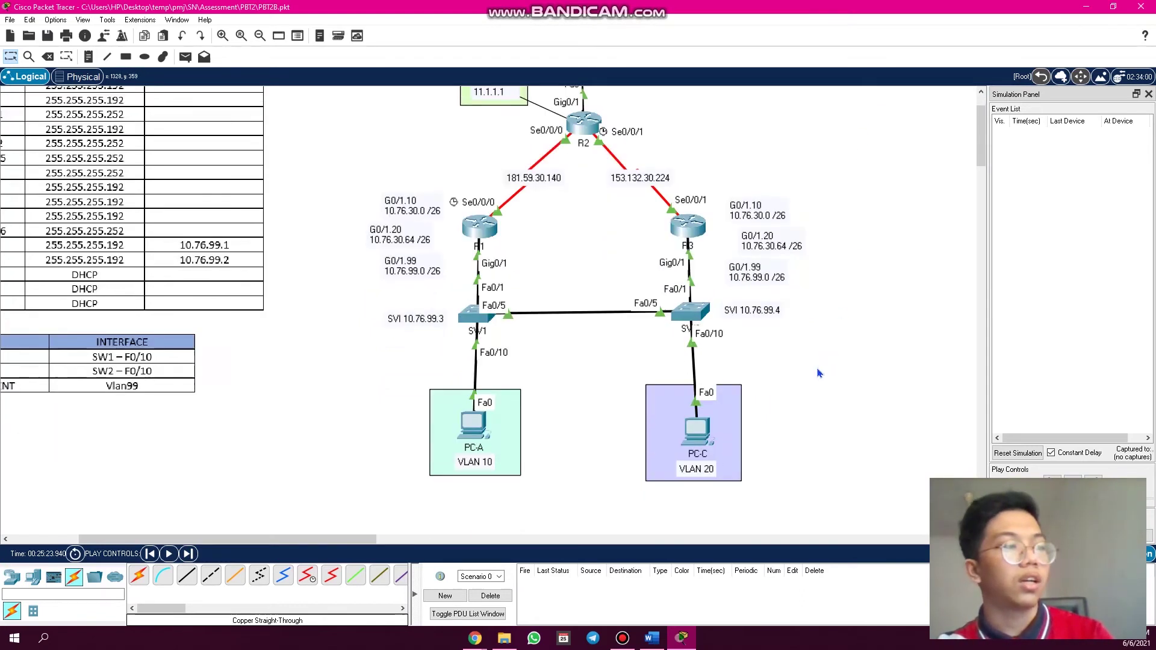
scroll(459, 475, "up", 2)
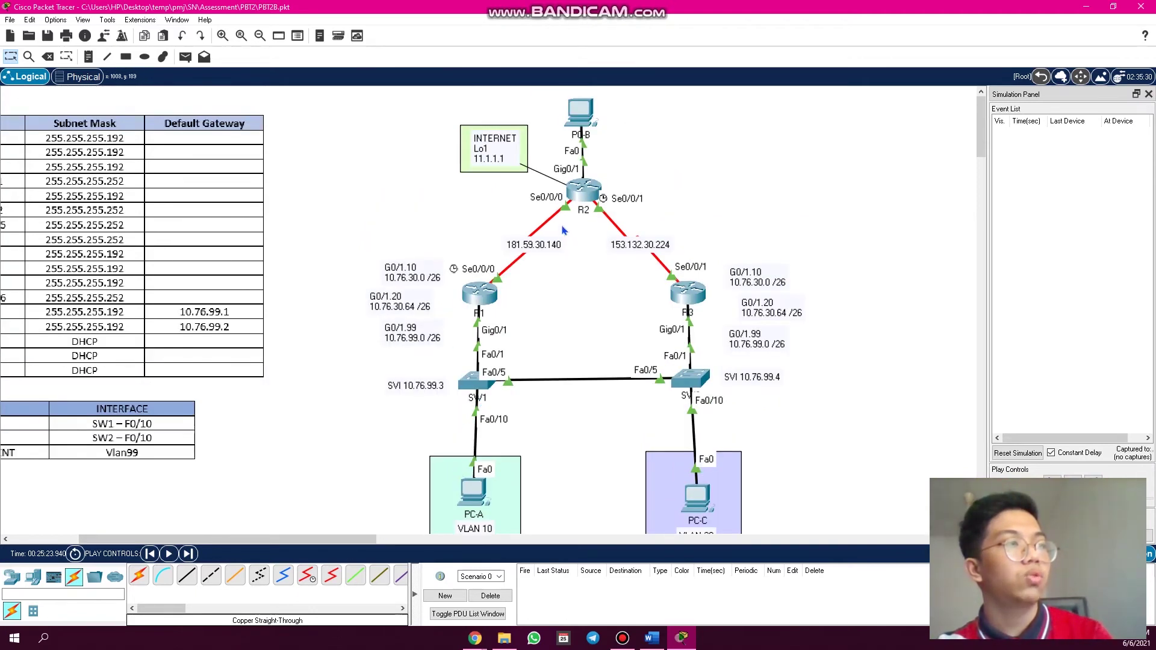
scroll(729, 512, "down", 2)
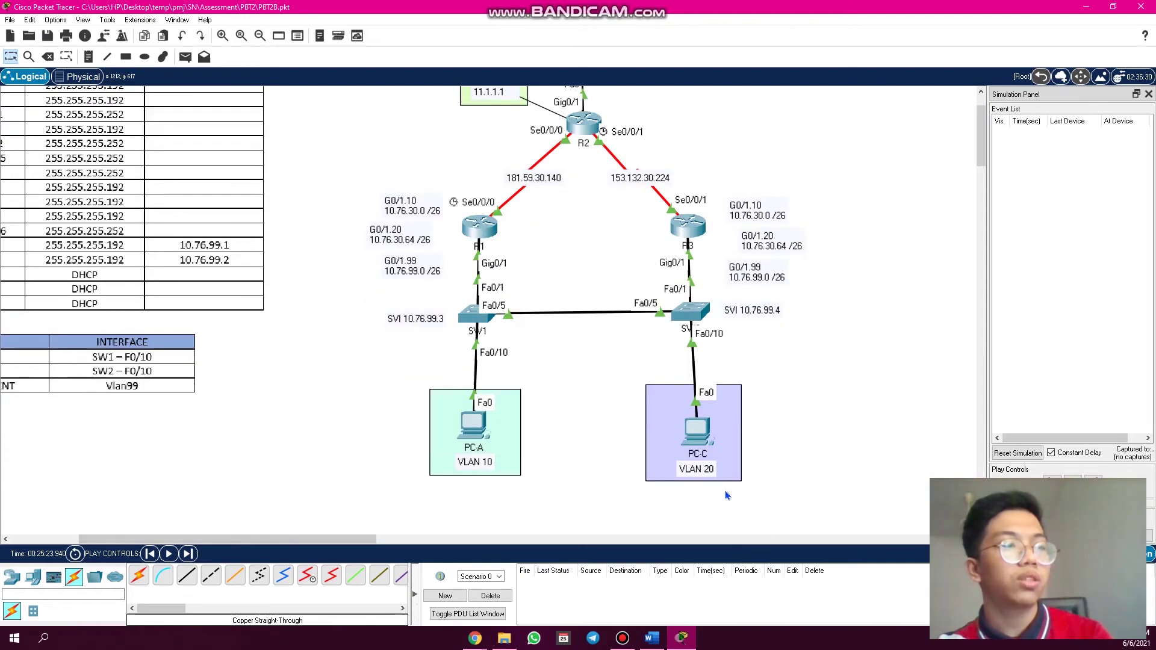
scroll(725, 493, "up", 2)
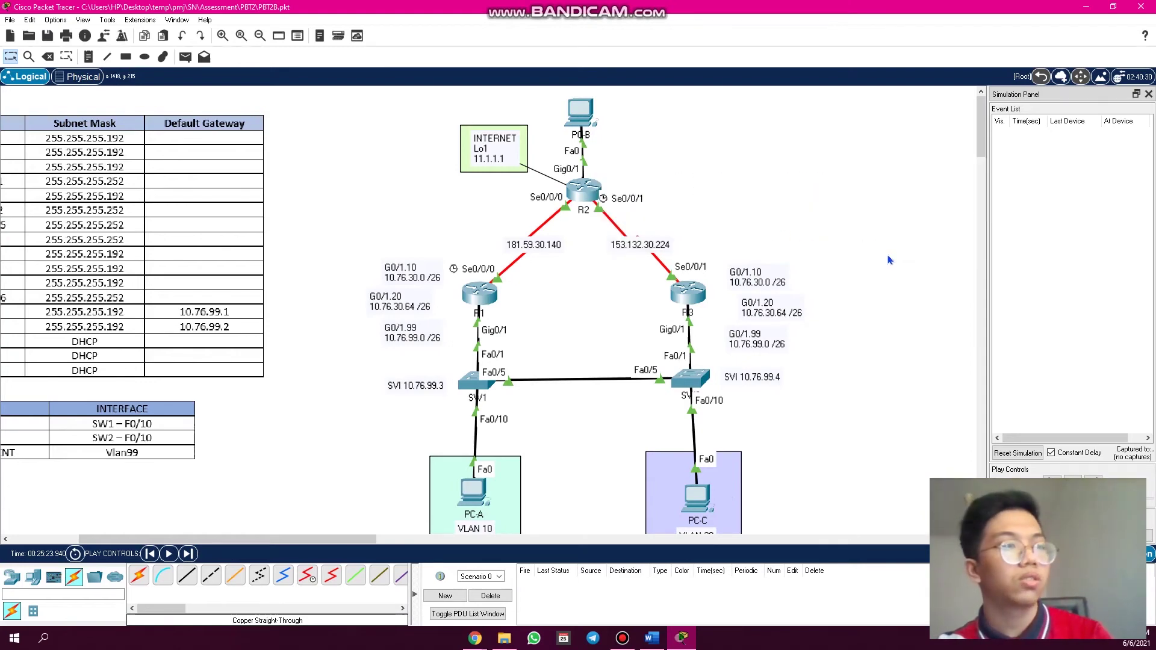
scroll(889, 260, "down", 1)
scroll(870, 298, "up", 1)
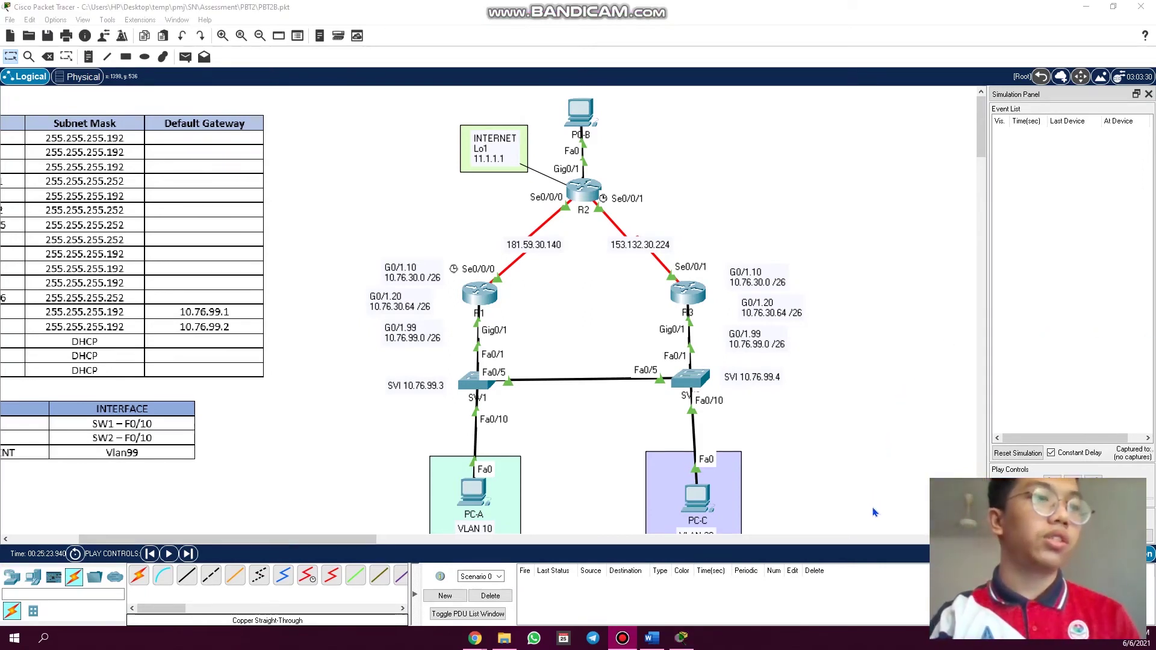
left_click(696, 298)
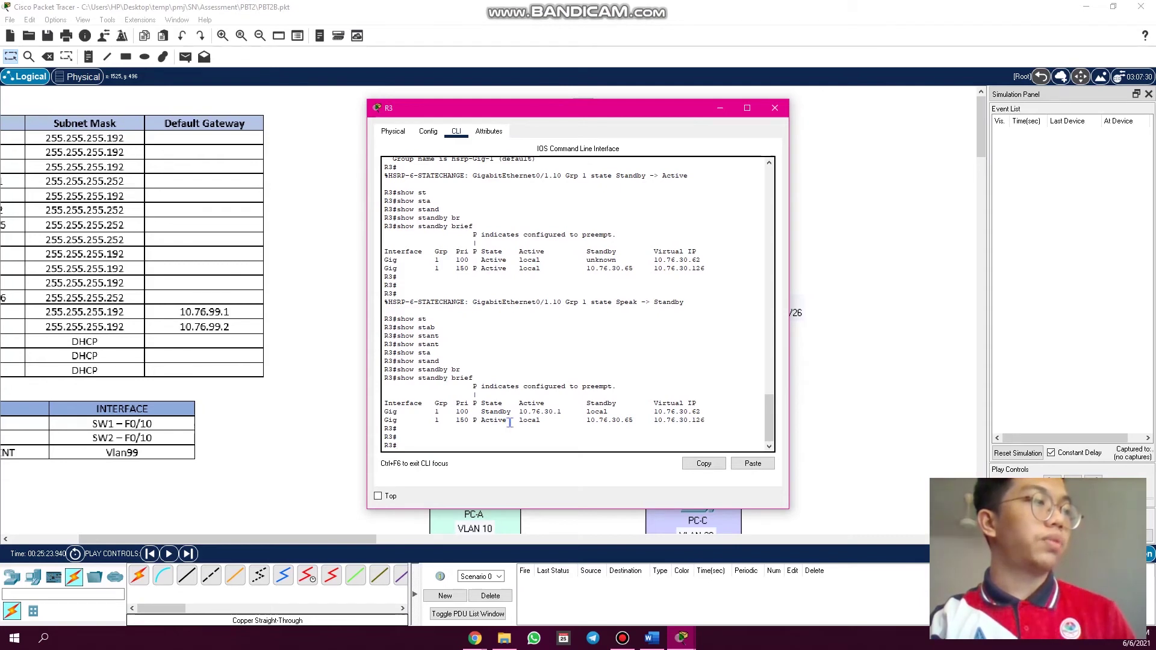
double_click(465, 421)
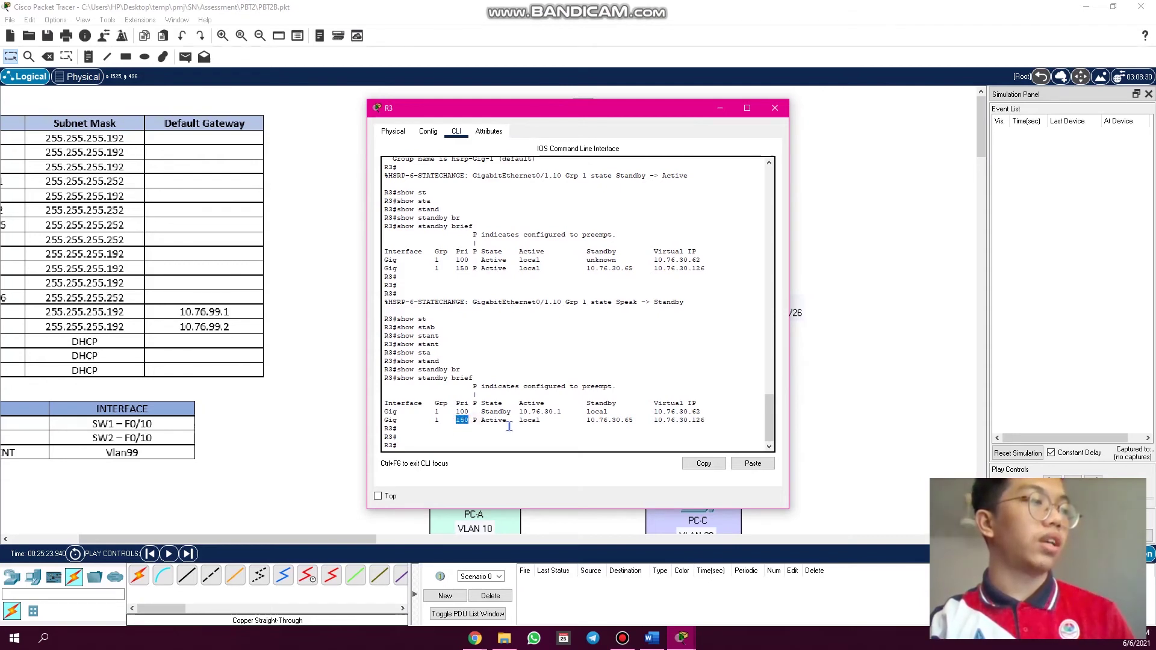
left_click_drag(510, 425, 482, 421)
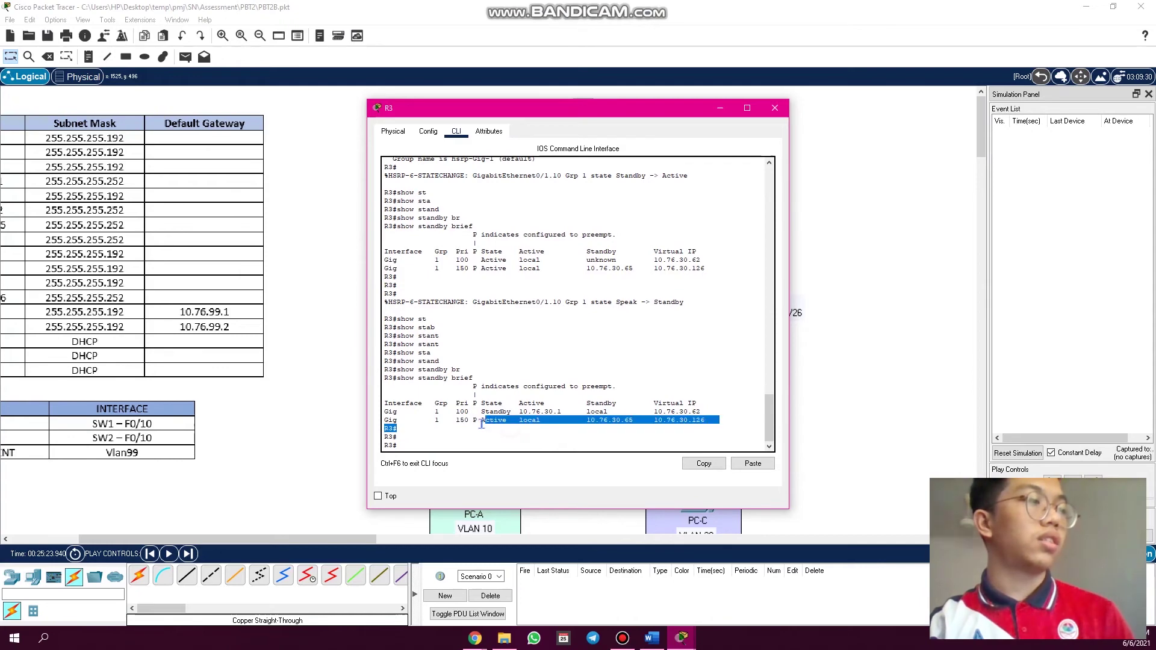
left_click(775, 109)
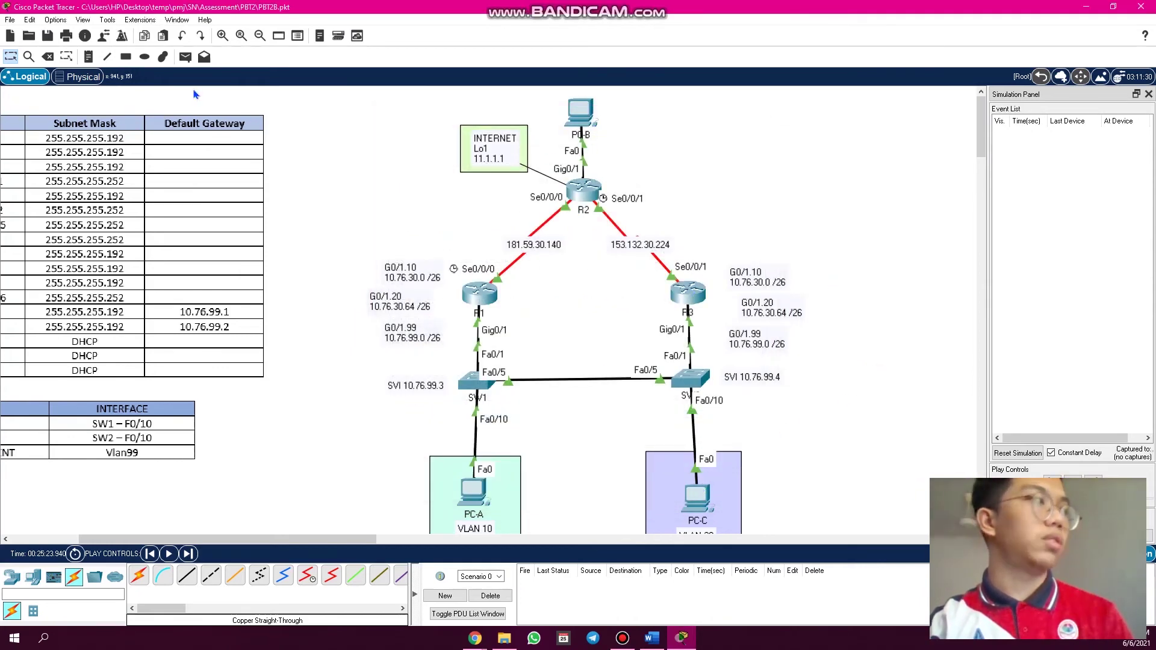
- Add a simple ping PDU from PC-C to PC-B
left_click(185, 57)
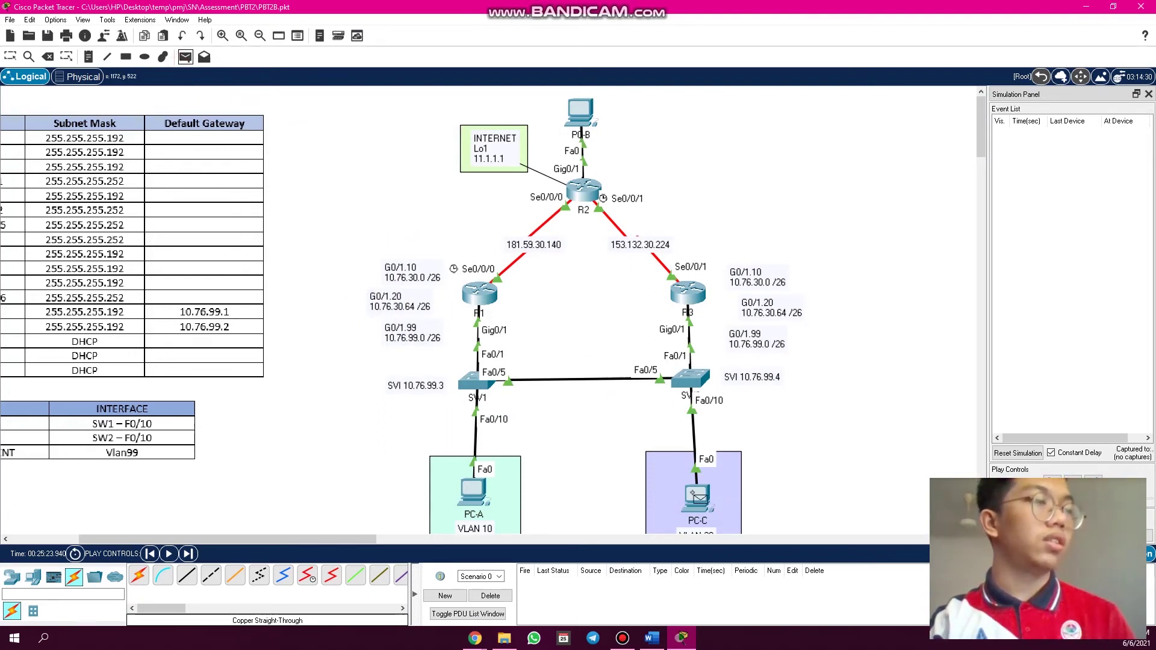
left_click(699, 498)
left_click(580, 113)
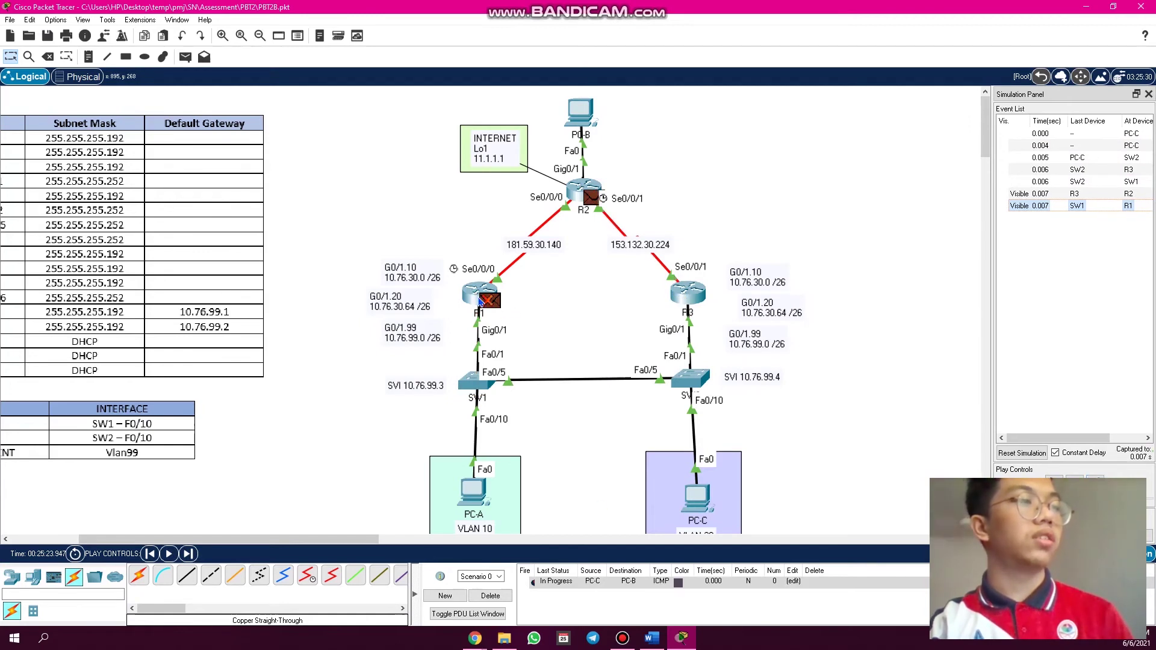
- Step the ping through R3 until the reply reaches PC-C successfully, then delete it
mouse_move(473, 303)
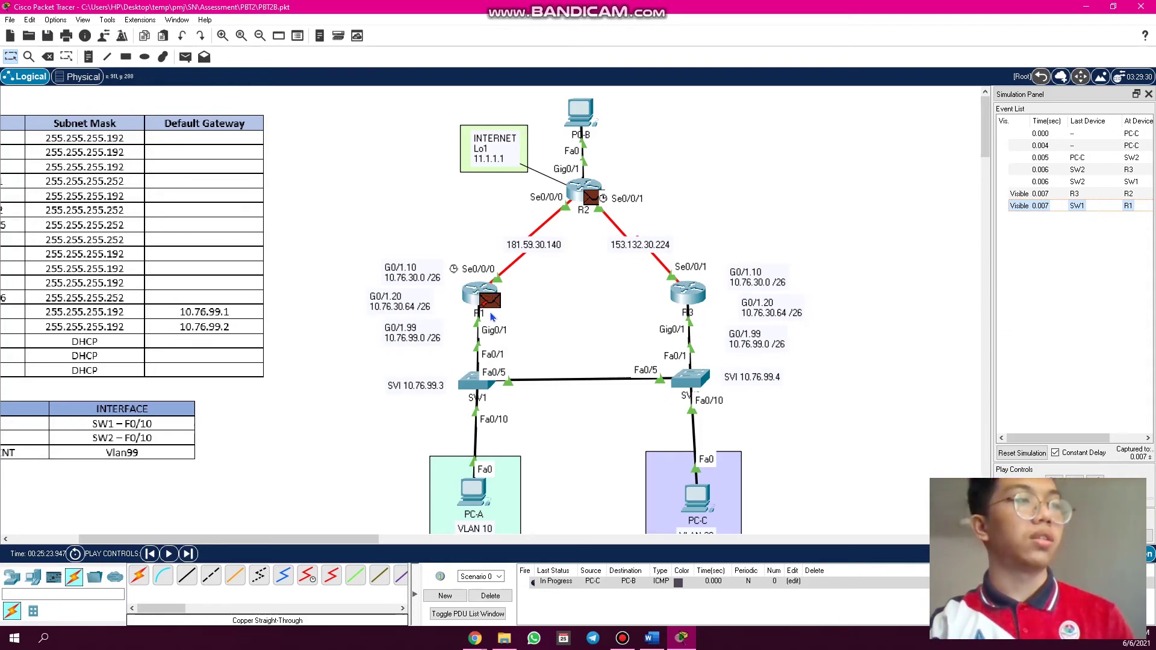
left_click(1099, 477)
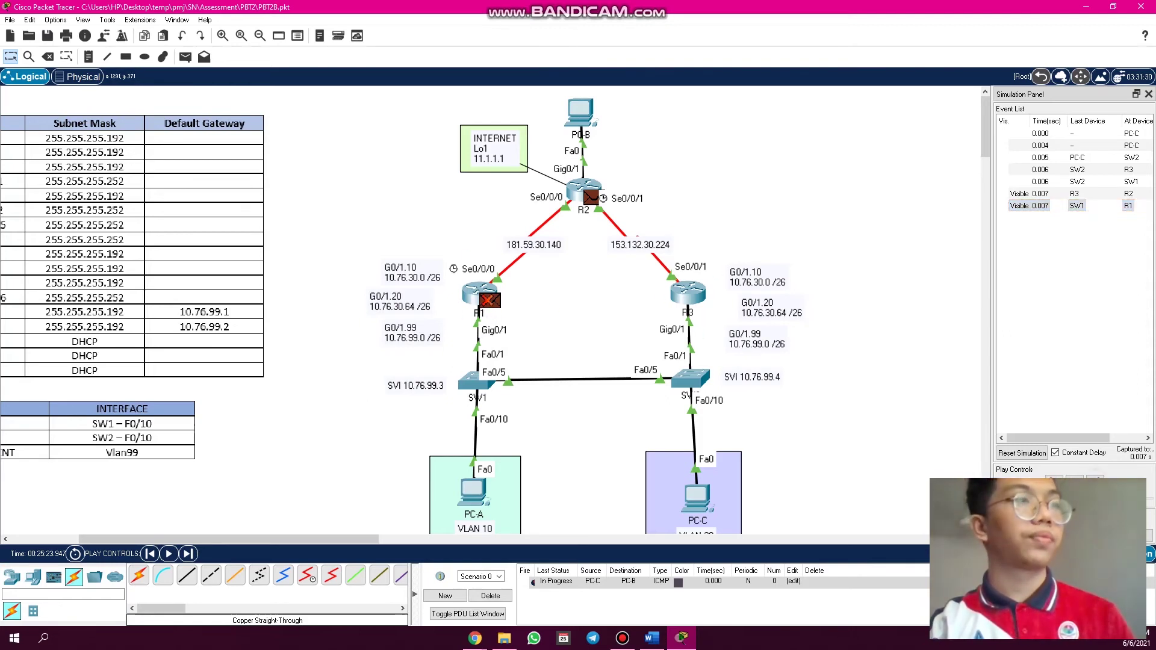
left_click(1095, 477)
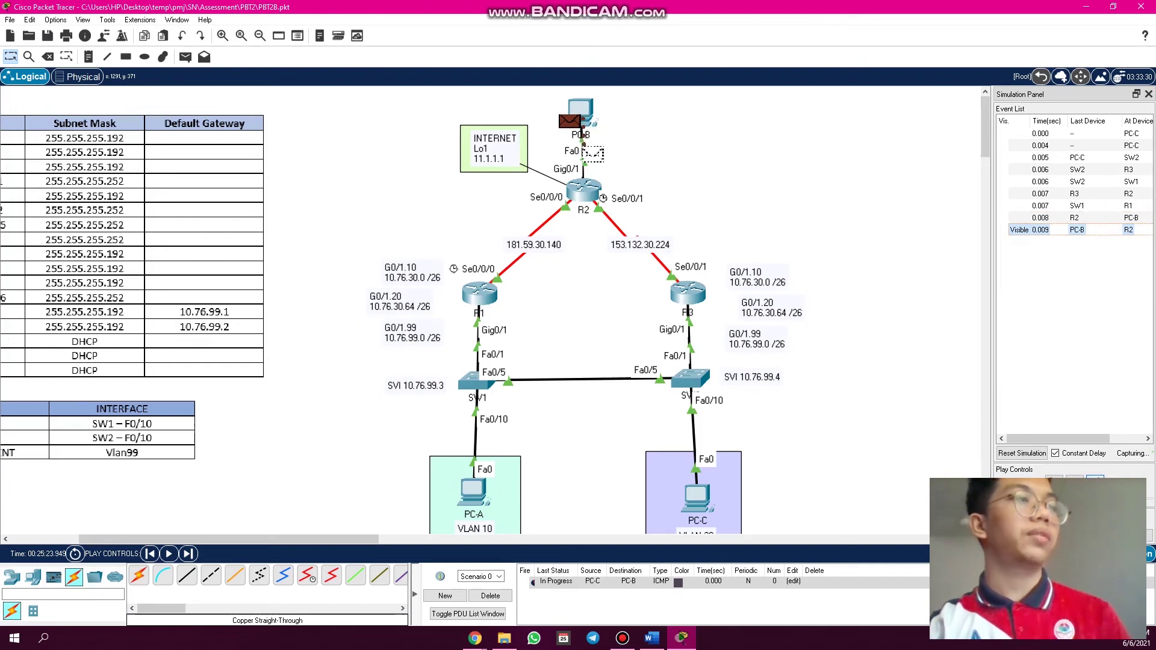
left_click(1095, 477)
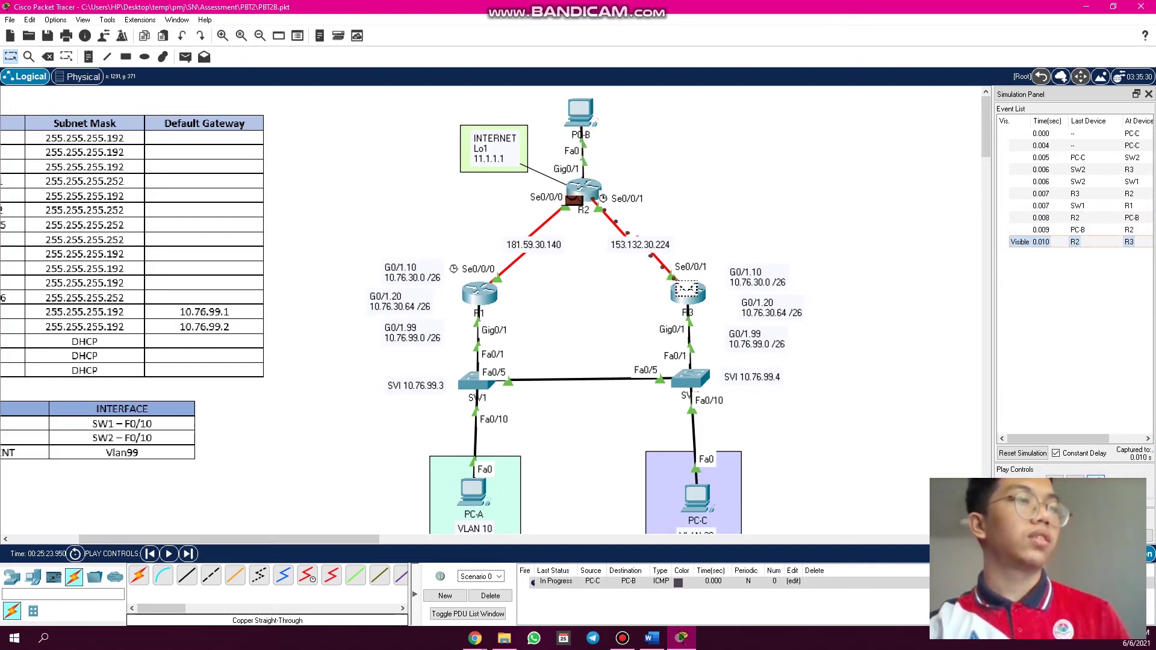
left_click(1096, 477)
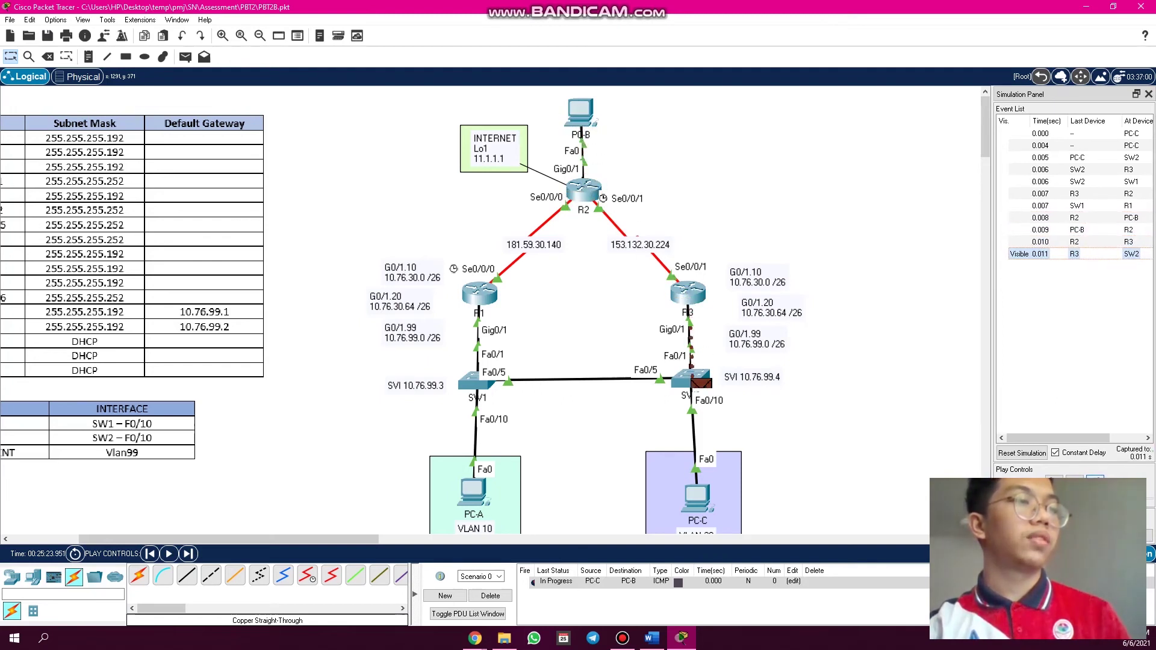
left_click(1096, 477)
scroll(882, 410, "down", 2)
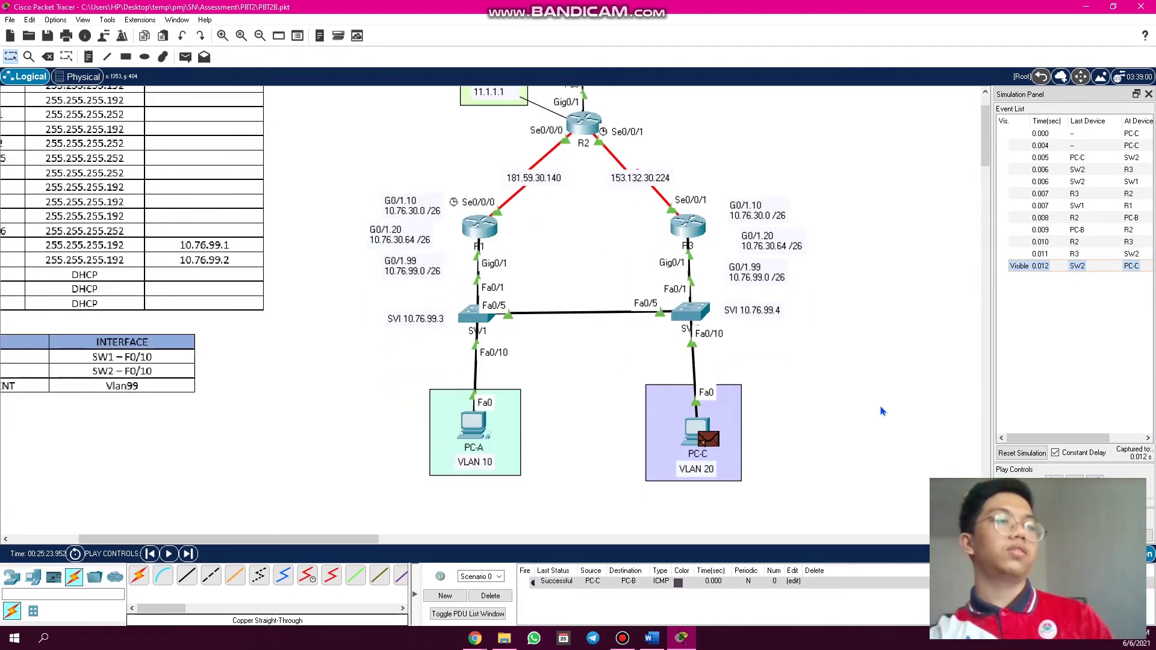
scroll(883, 412, "up", 2)
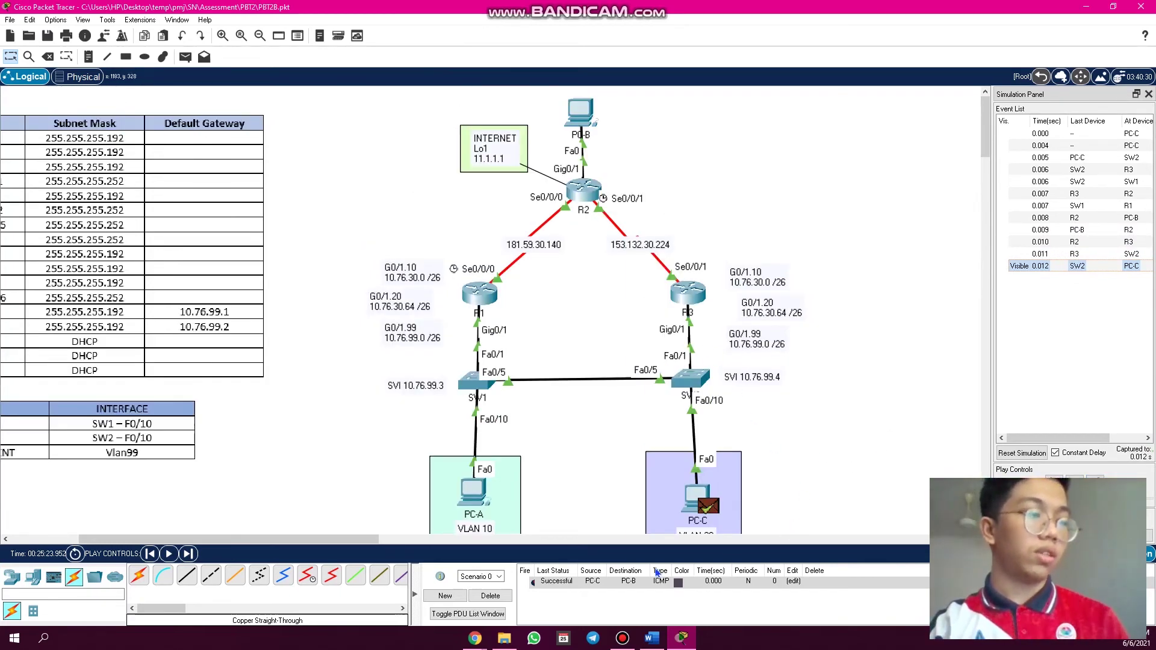
left_click(477, 596)
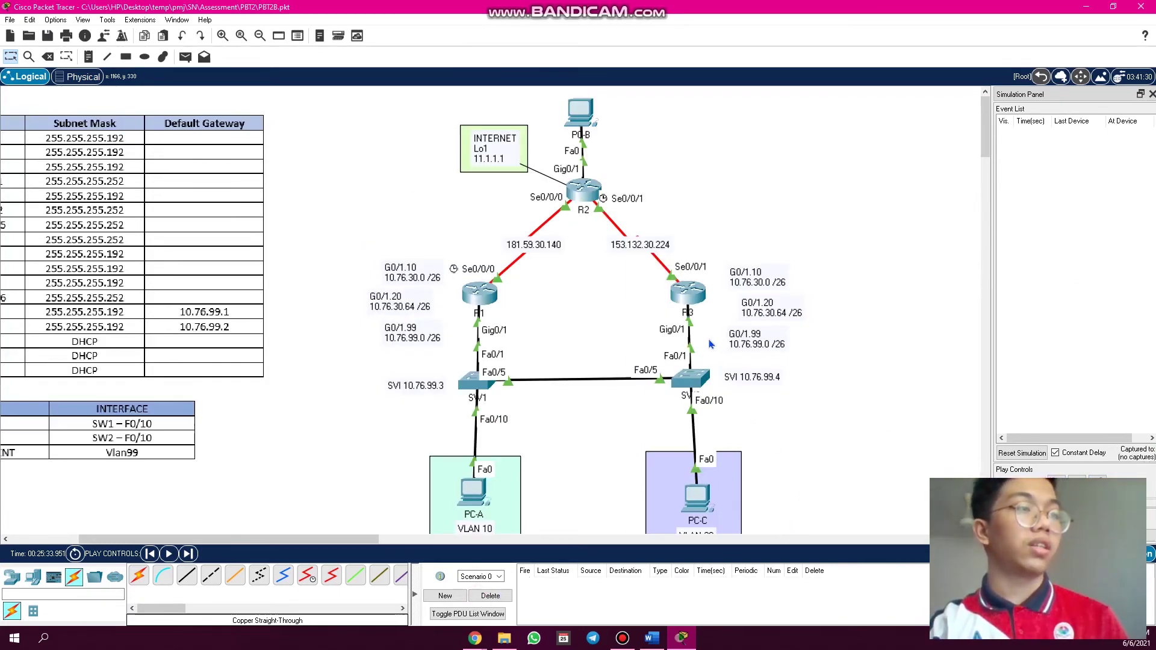
- Recheck R3's standby table showing its second group Active, then close R3's window
left_click(48, 57)
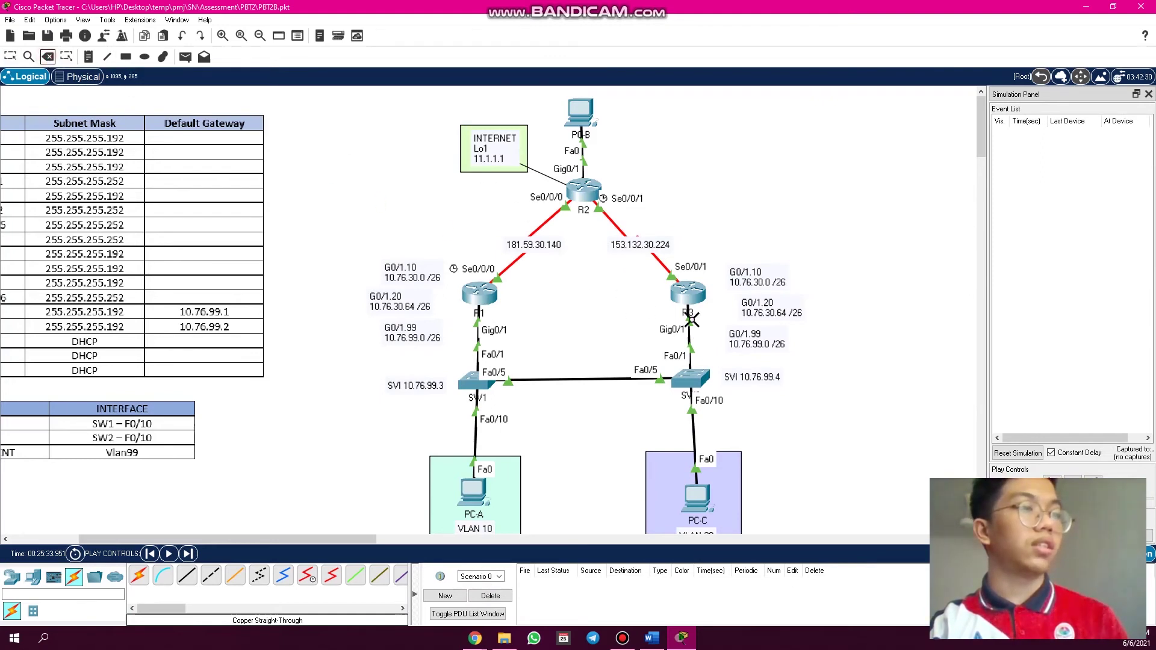
left_click(11, 57)
left_click(688, 293)
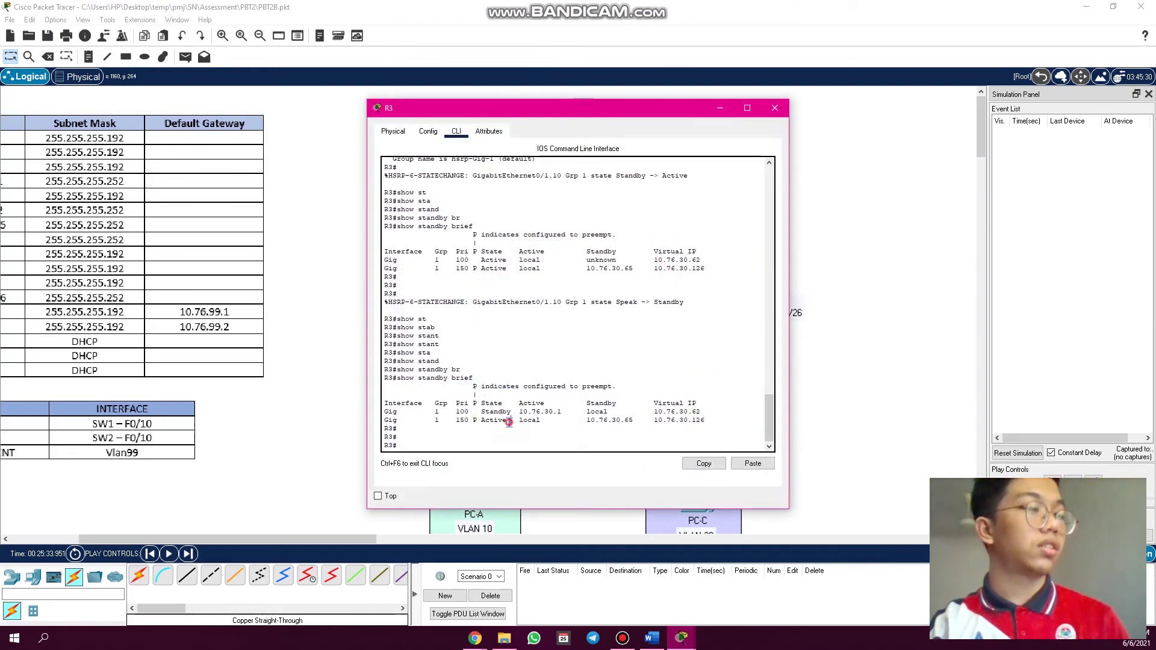
left_click_drag(510, 421, 486, 425)
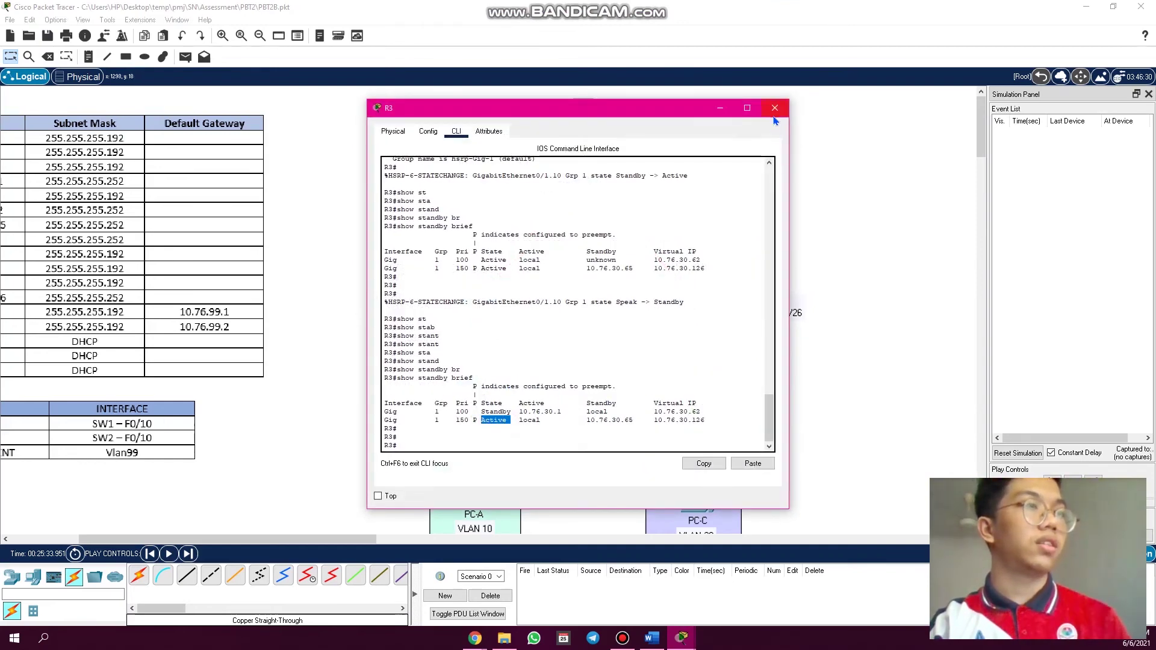
left_click(775, 111)
- Run 'show standby brief' on R1, confirming Gig0/1.10 Active and Gig0/1.20 Standby behind 10.76.30.66
left_click(549, 298)
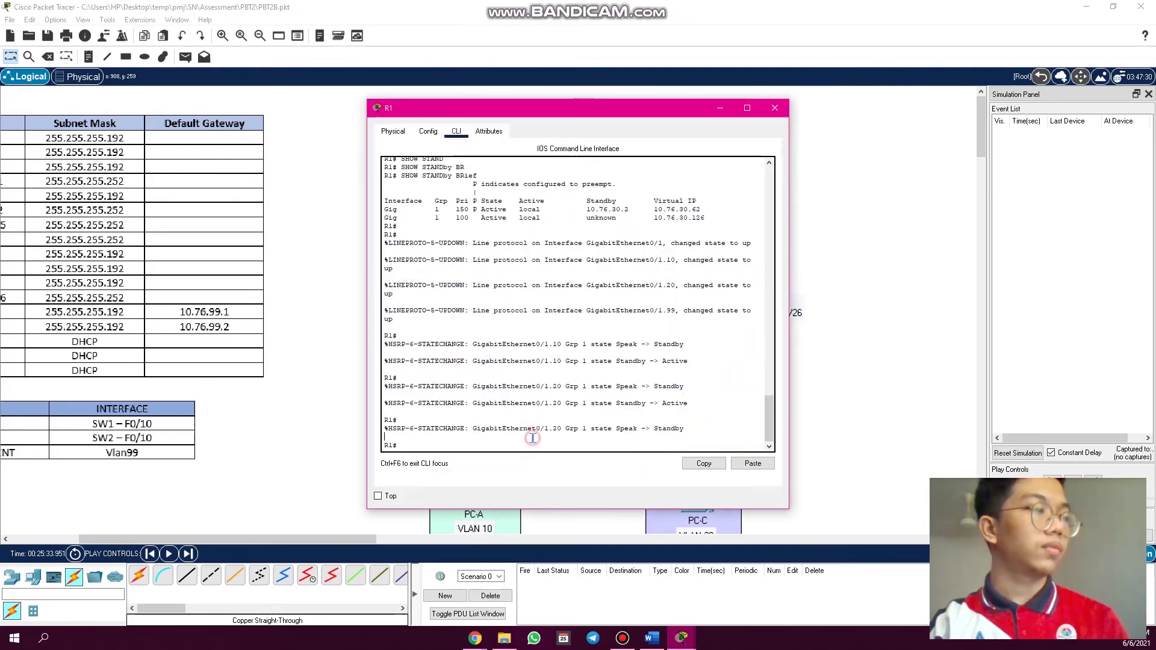
key("Return")
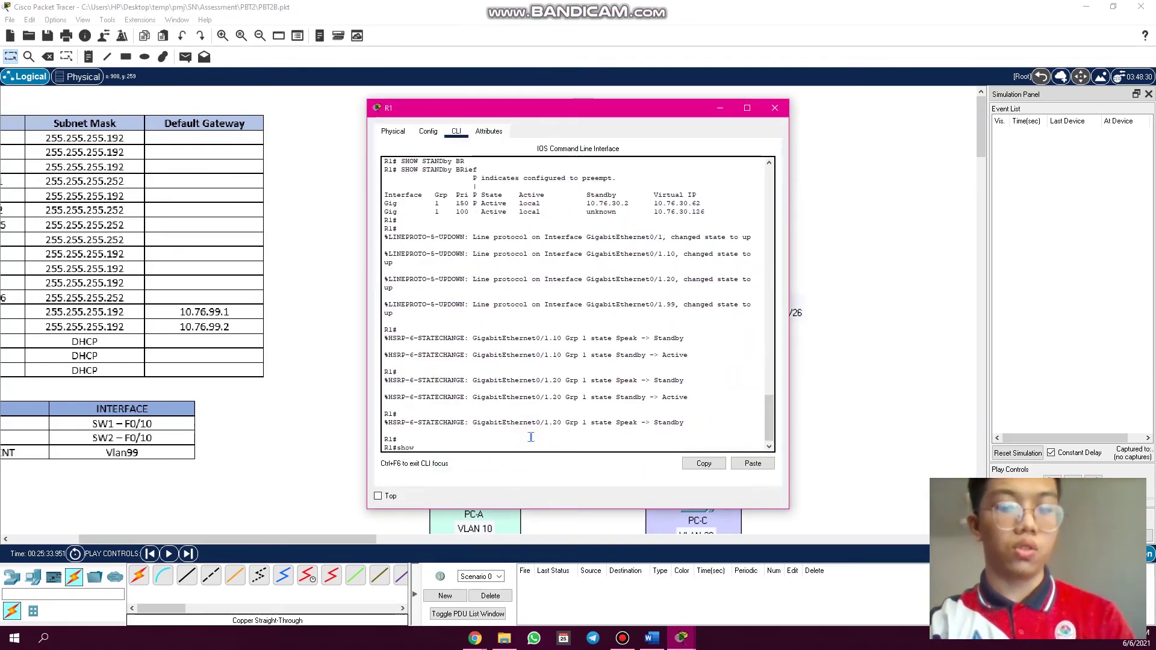
type("show st")
key("Tab")
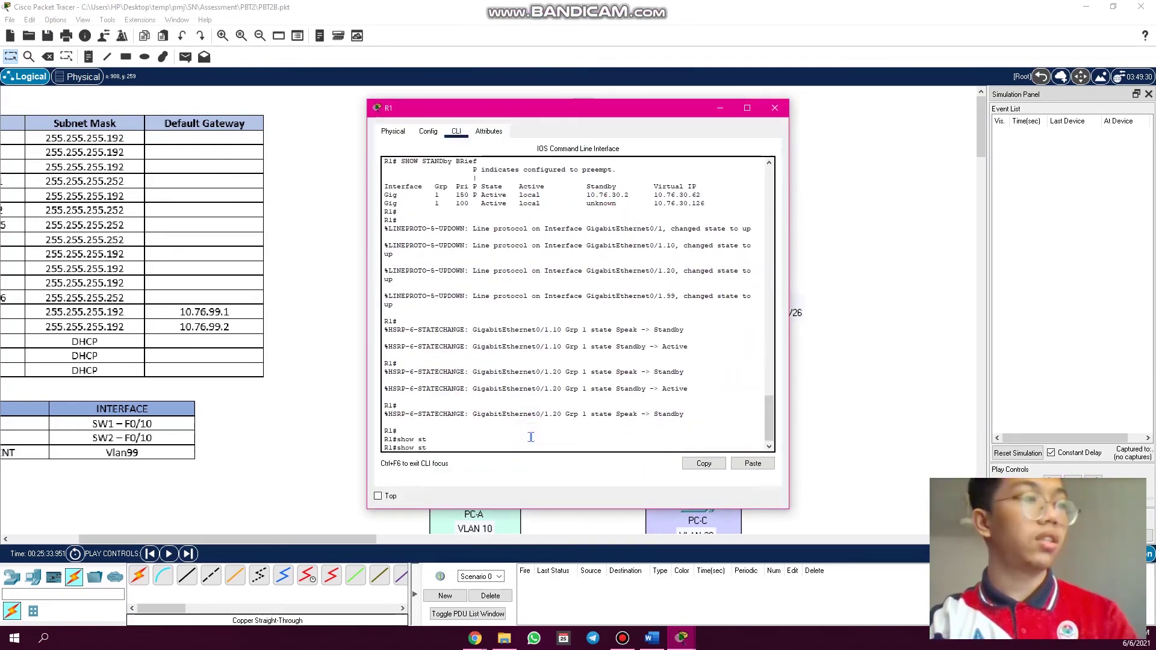
type("an")
key("Tab")
type("br")
key("Tab")
key("Return")
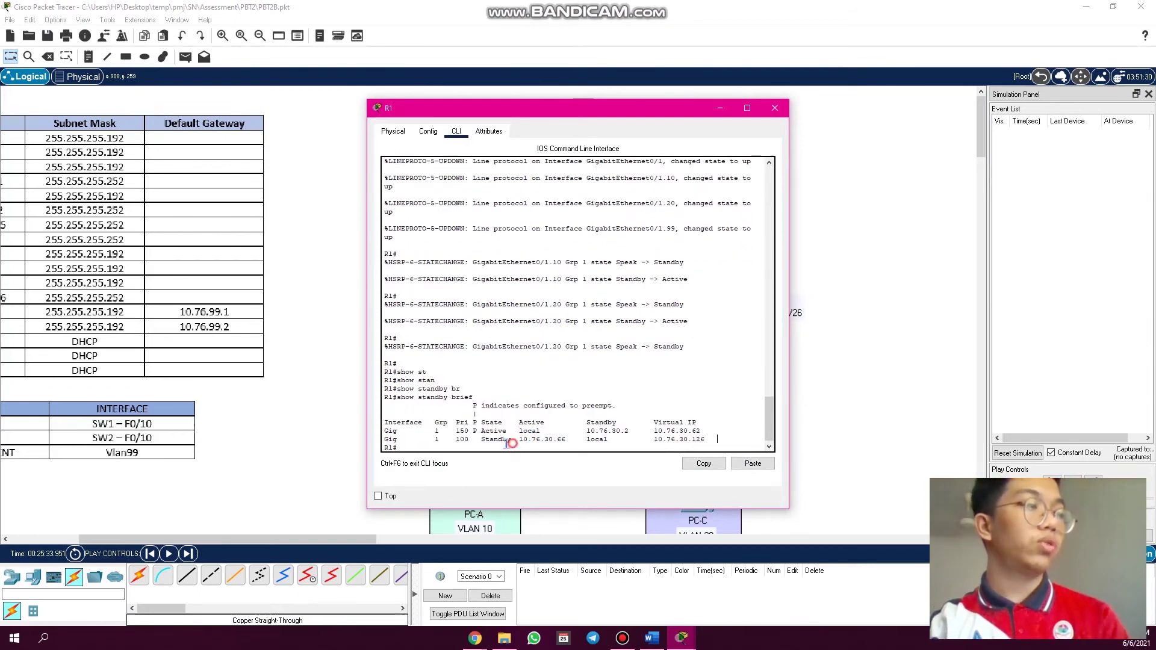
left_click_drag(507, 444, 480, 443)
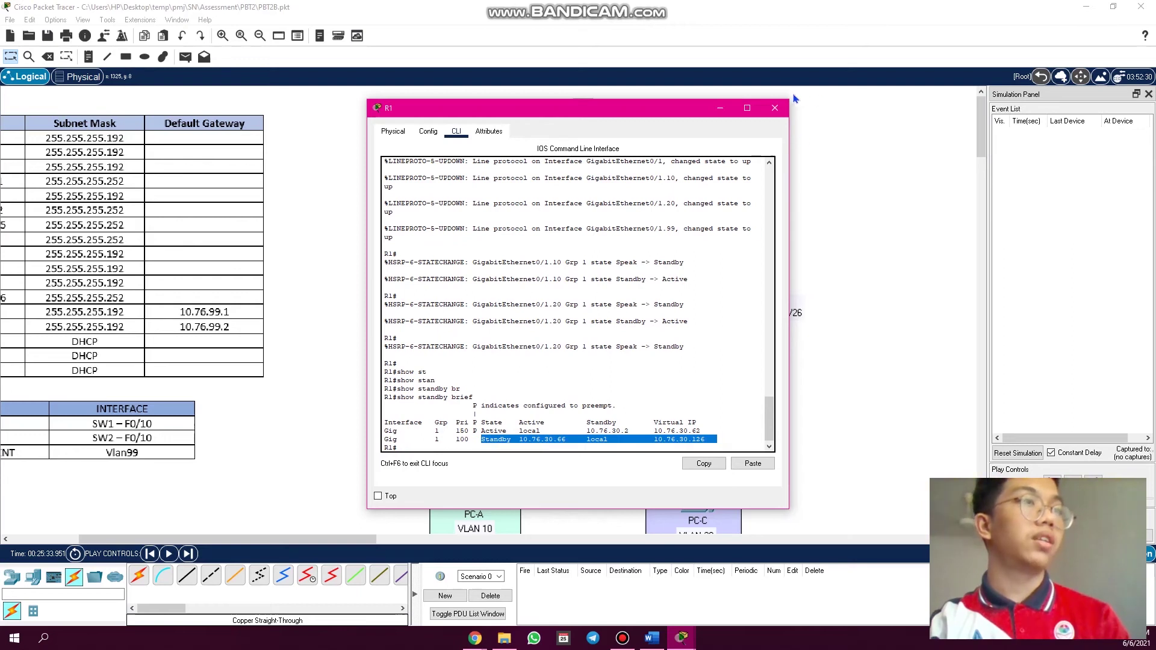
left_click(774, 108)
left_click(49, 56)
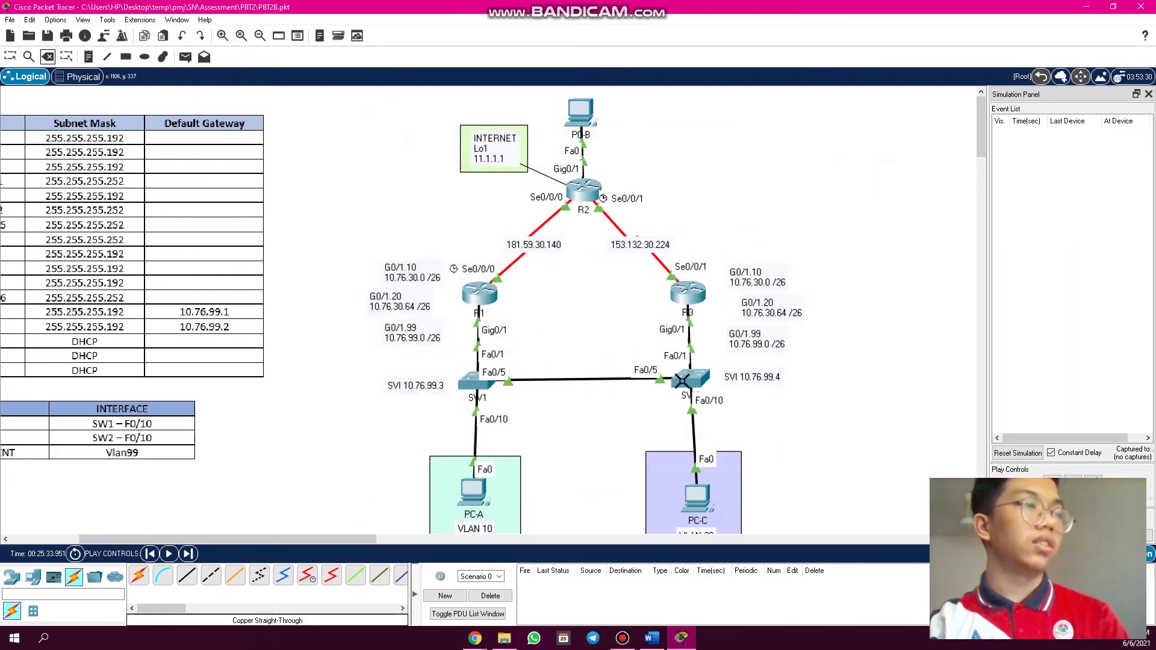
- Delete the R3–SW2 link and confirm R3 now reports both HSRP groups Active
left_click(691, 344)
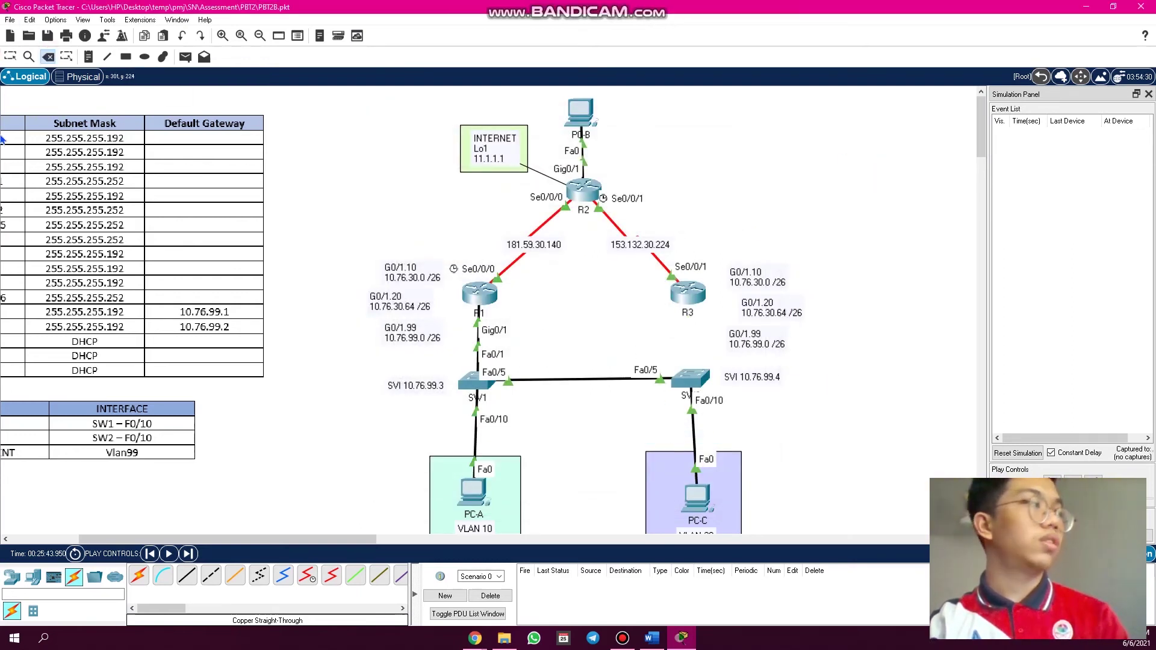
left_click(10, 56)
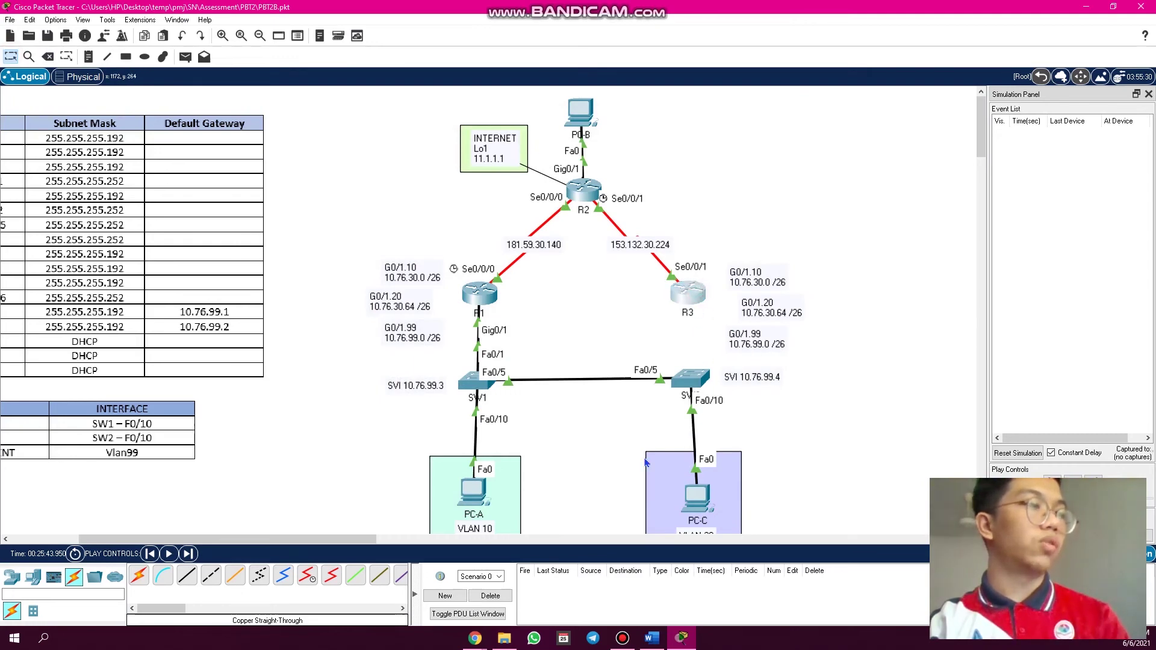
left_click(688, 293)
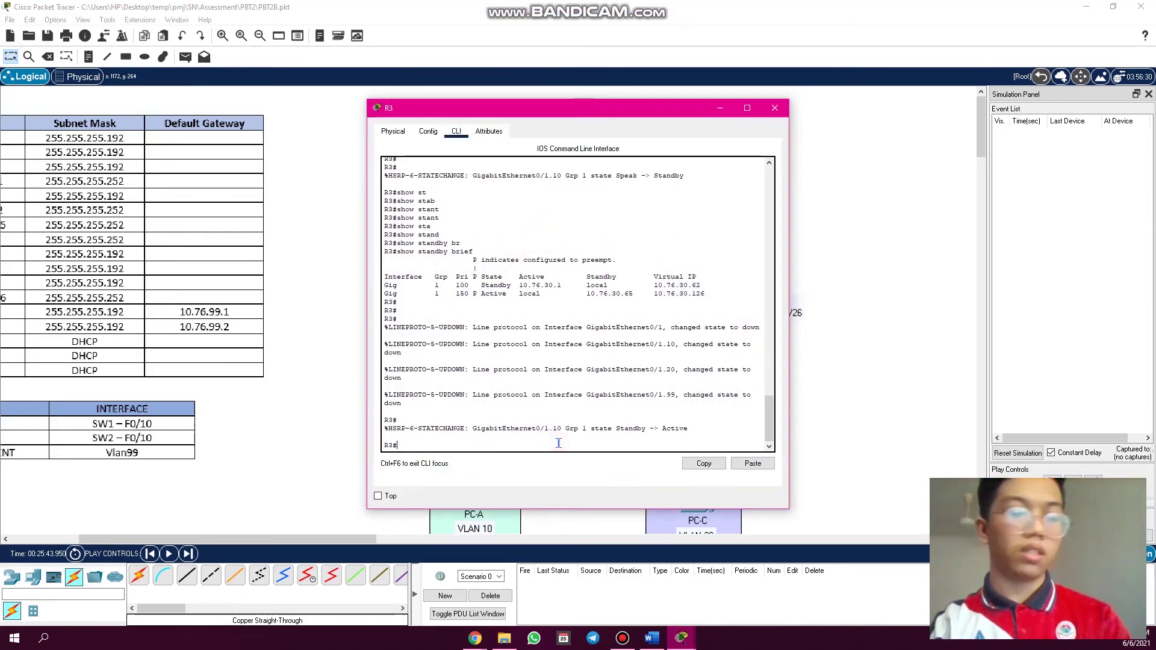
key("Up")
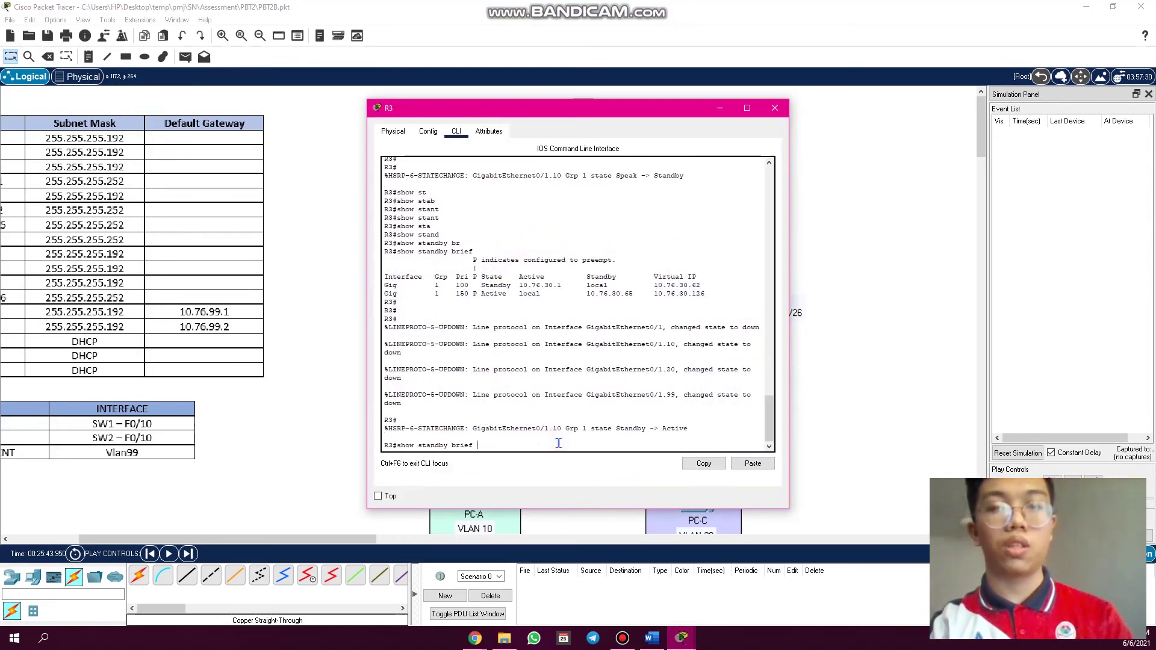
key("Return")
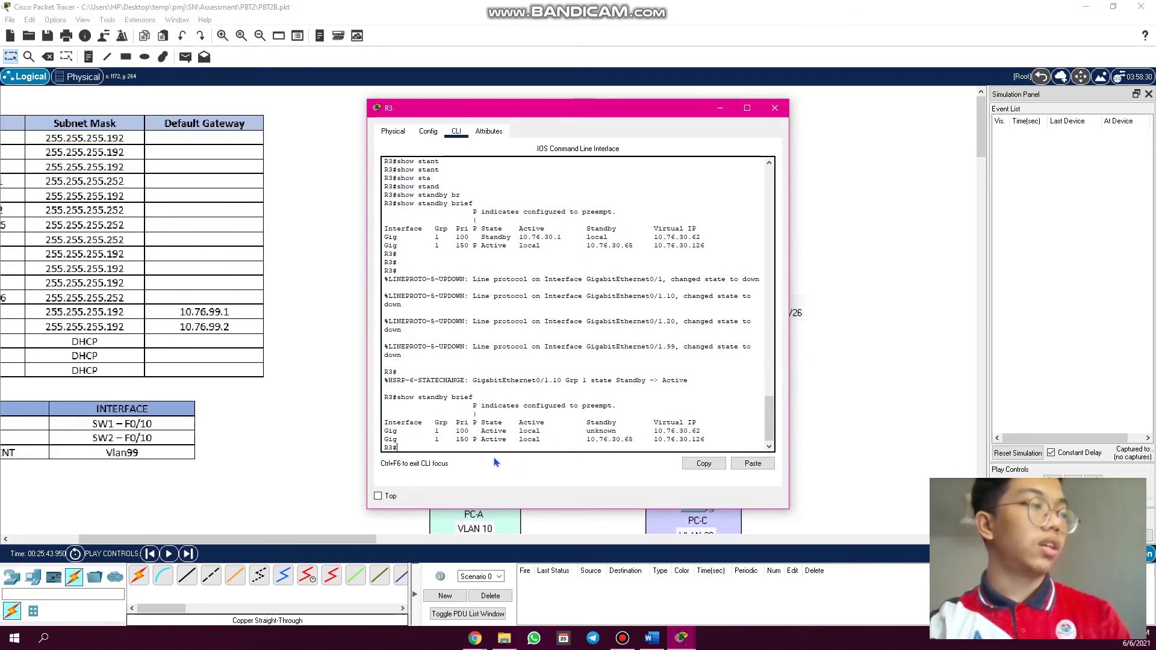
left_click_drag(512, 441, 486, 434)
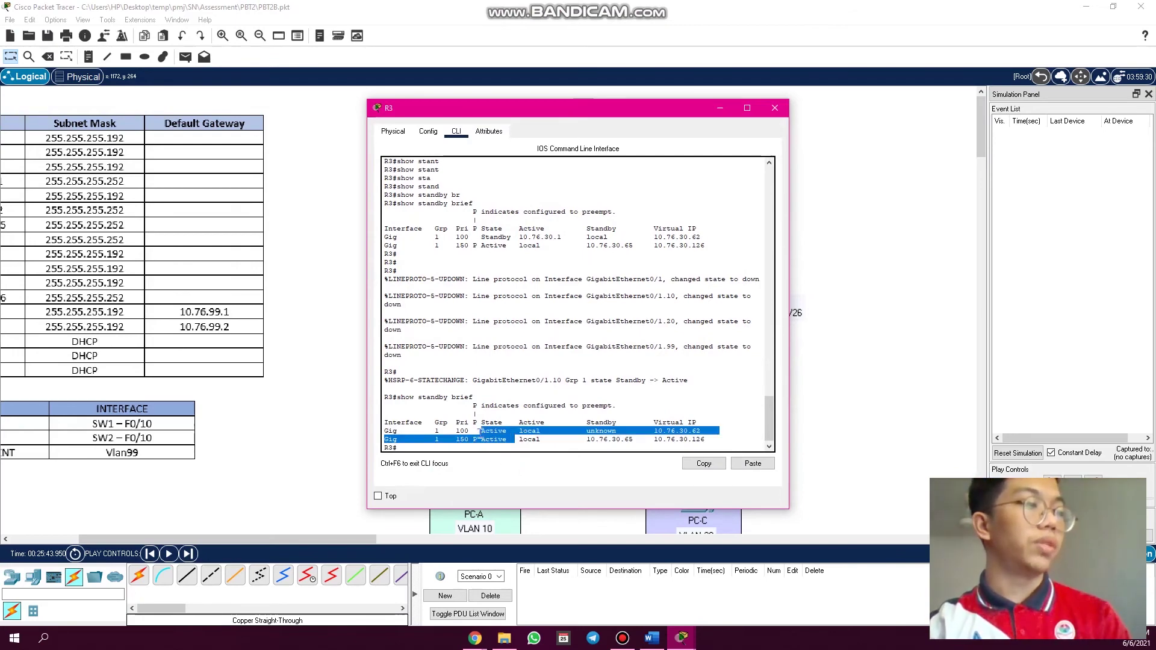
left_click(774, 108)
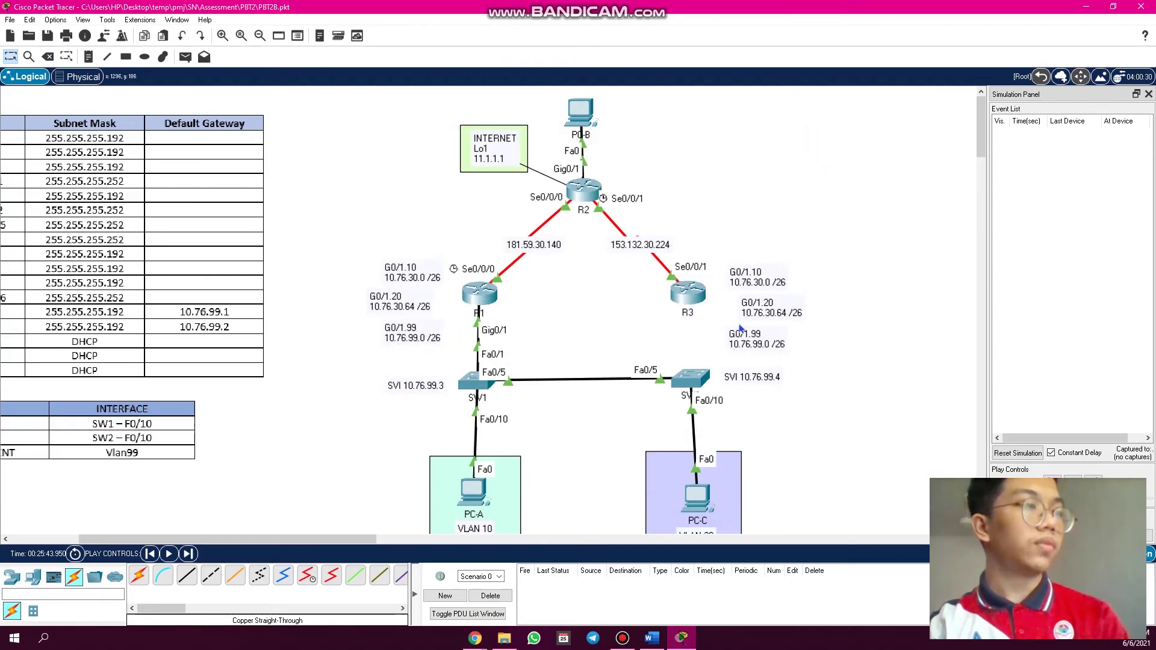
- Rerun 'show standby brief' on R1, confirming both groups are now Active
left_click(482, 303)
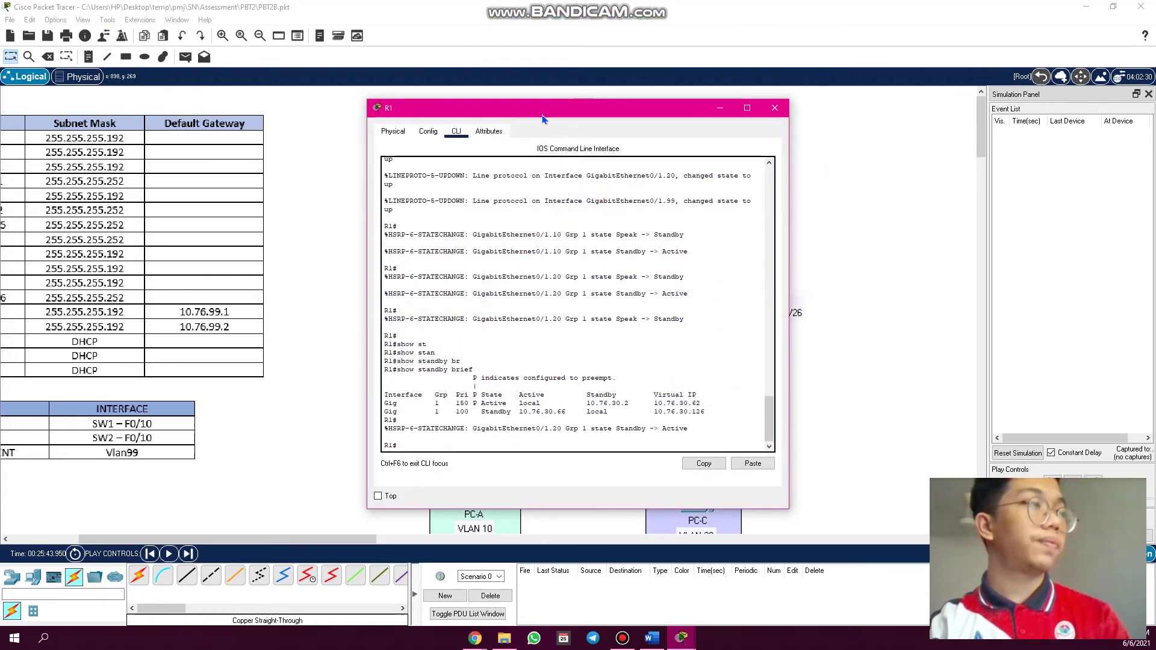
left_click_drag(542, 117, 717, 116)
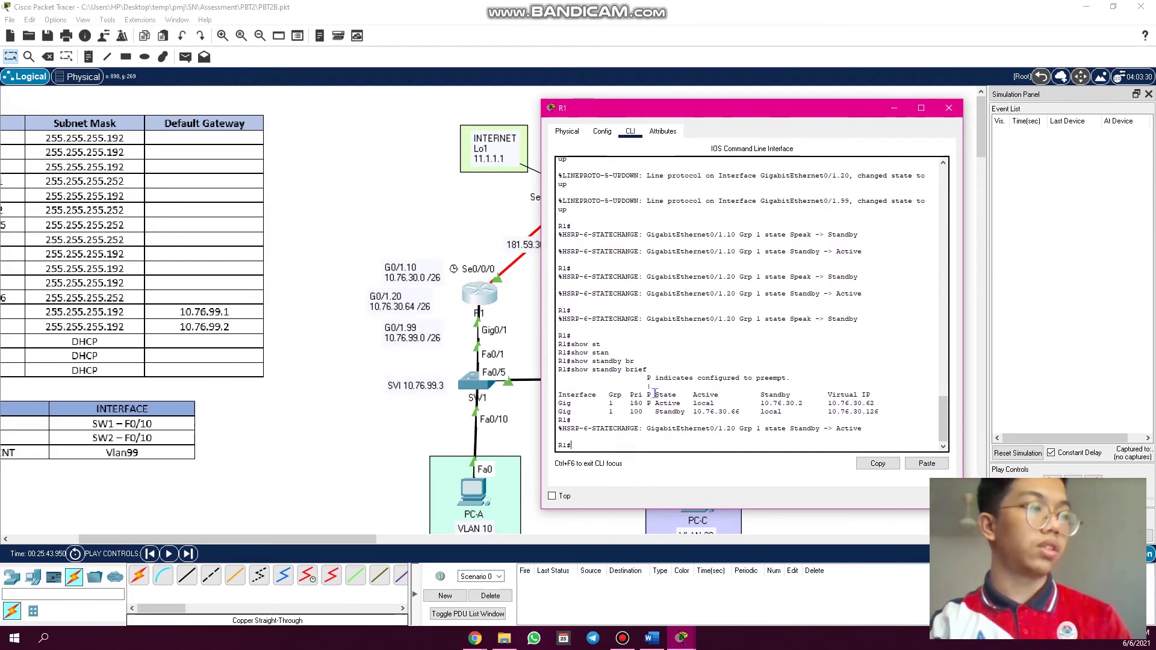
key("Up")
key("Return")
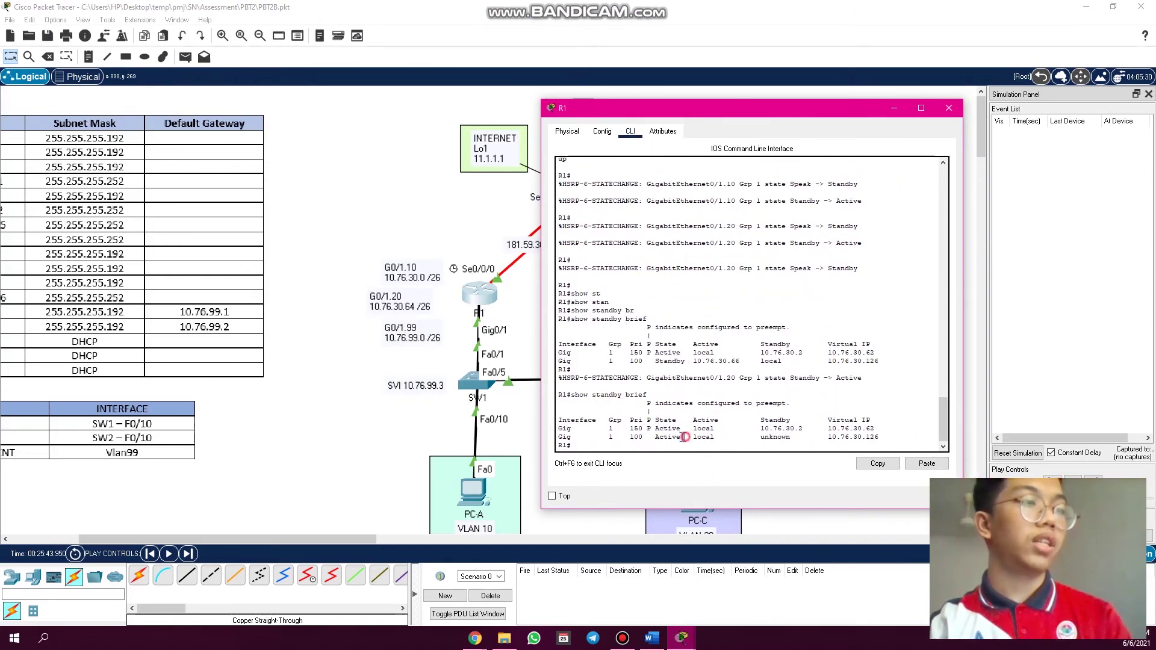
left_click_drag(685, 436, 661, 429)
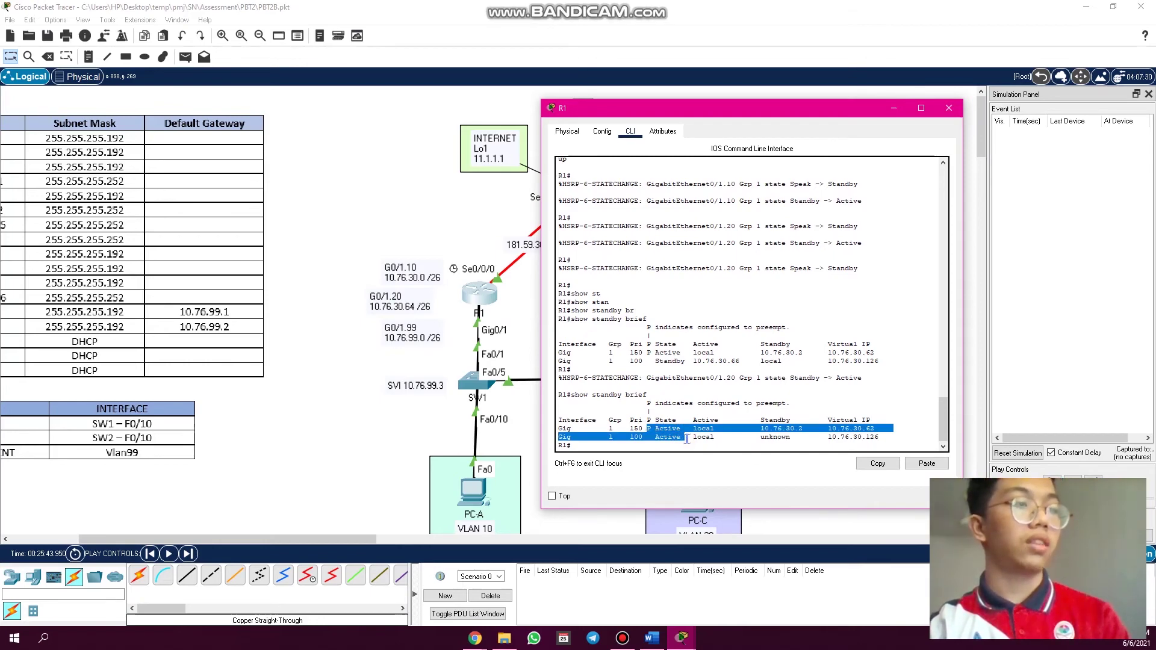
left_click(948, 107)
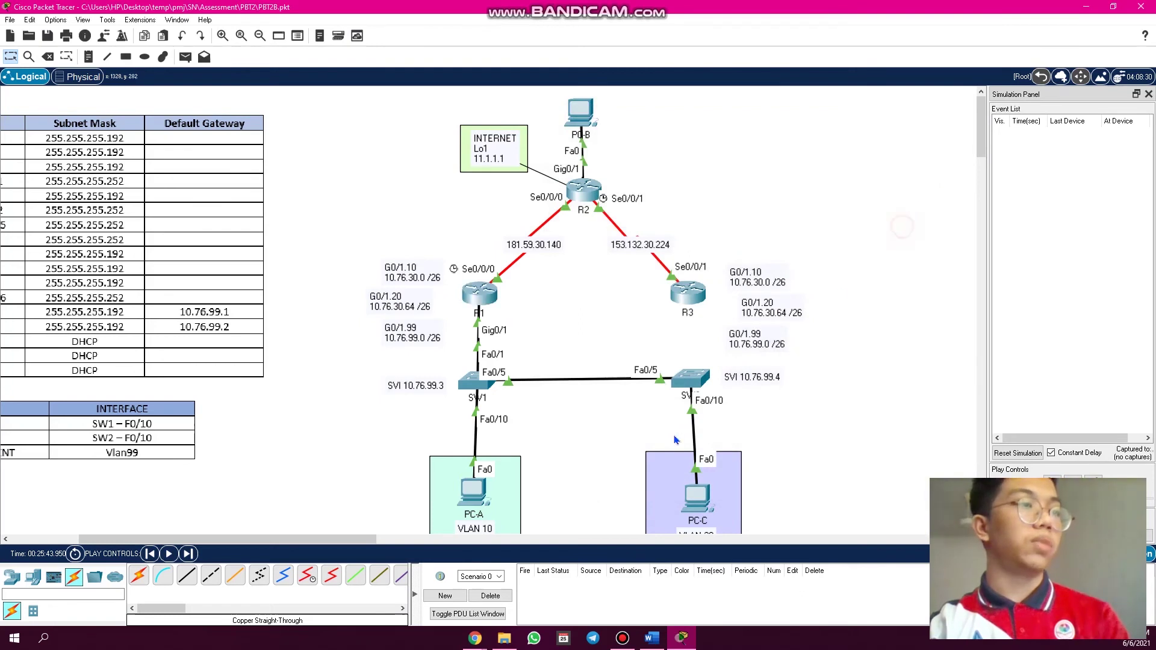
- Send a simple ping from PC-C to PC-B, confirm Successful via SW1 and R1, then delete it
left_click(185, 56)
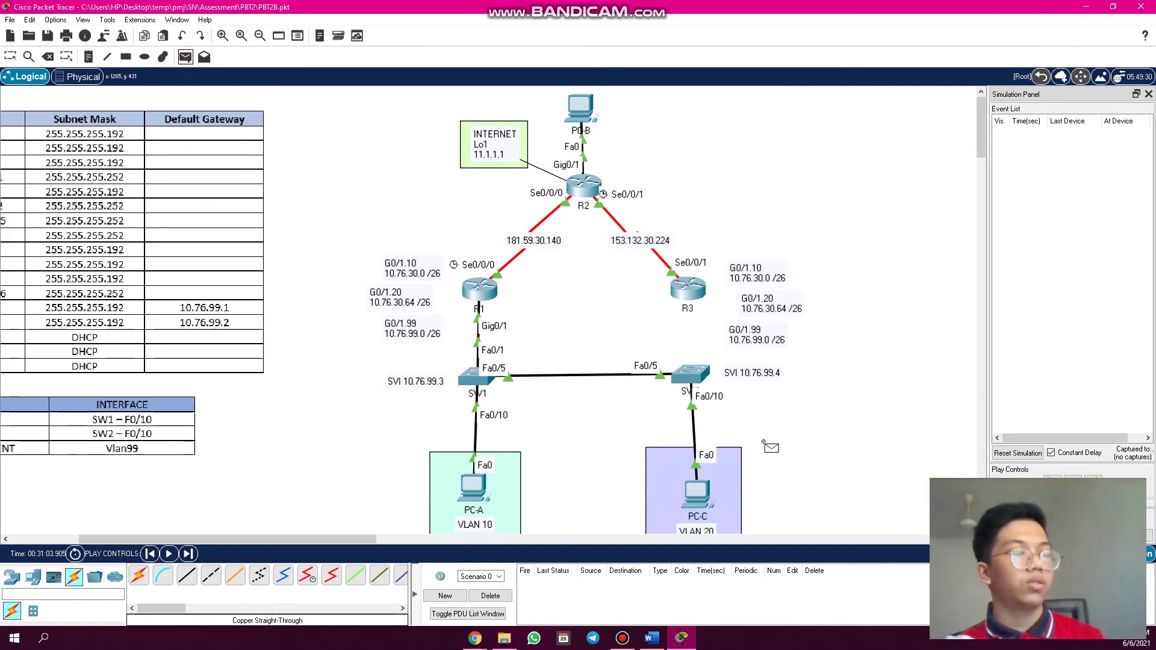
left_click(702, 498)
left_click(581, 110)
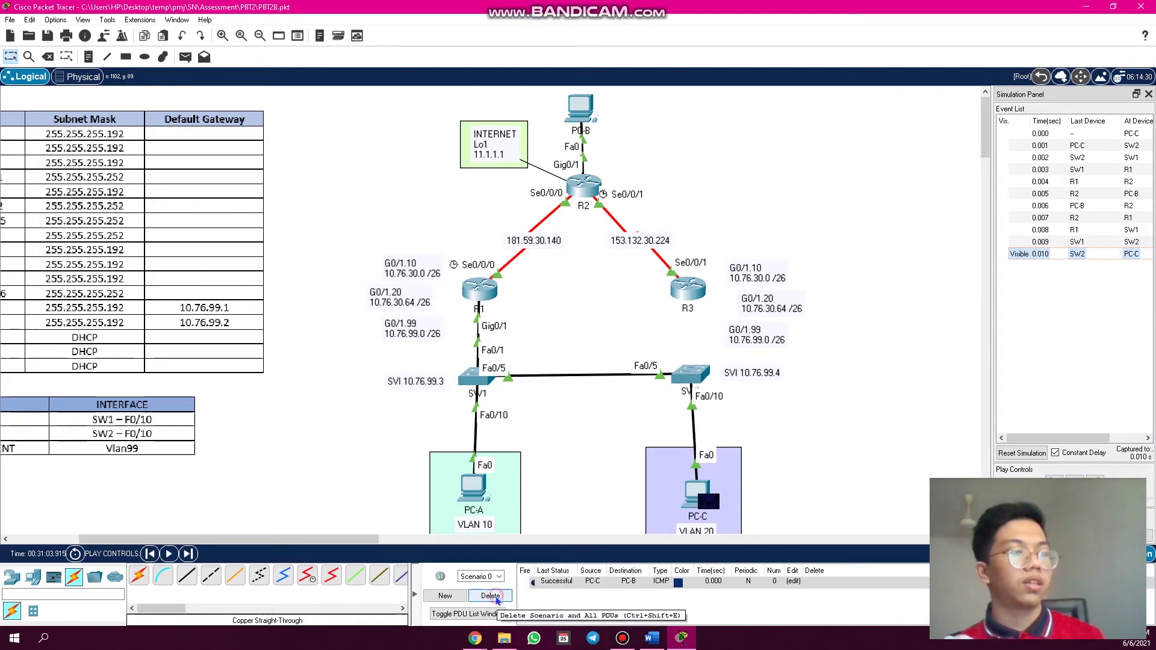
left_click(491, 597)
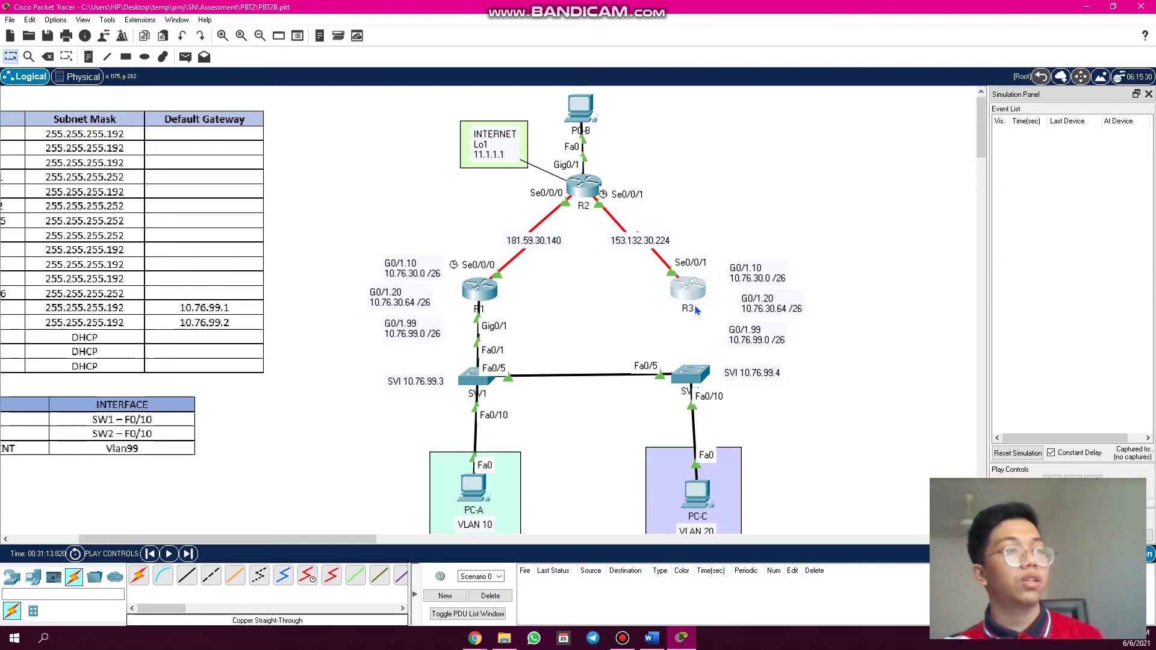
left_click(688, 288)
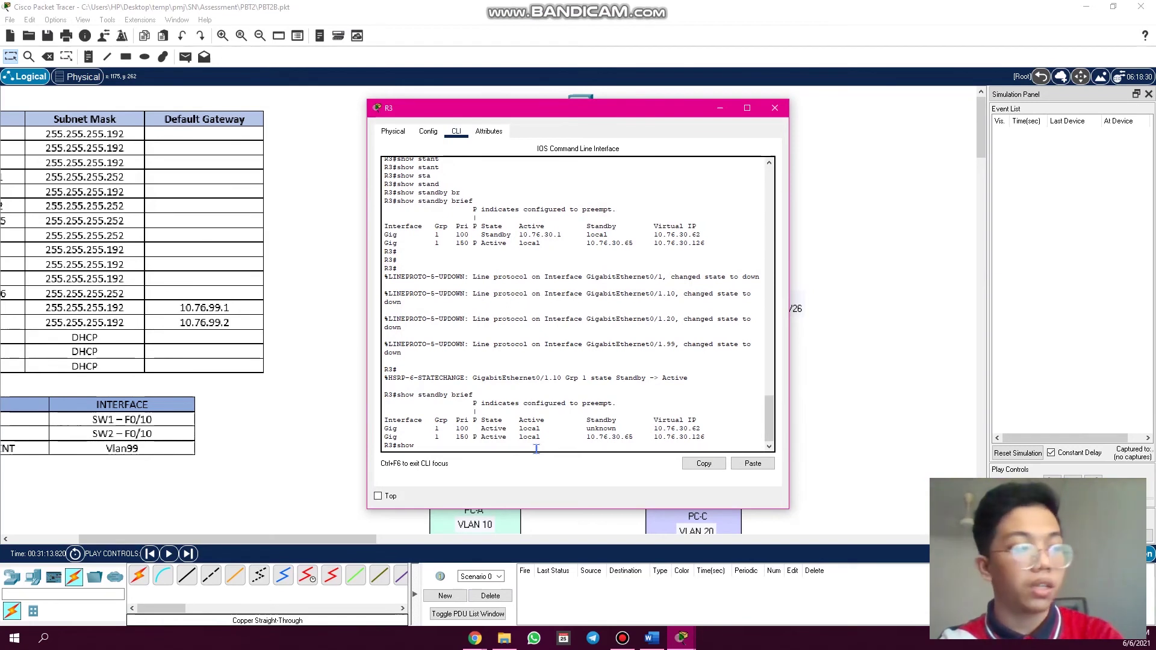
key("Tab")
key("Return")
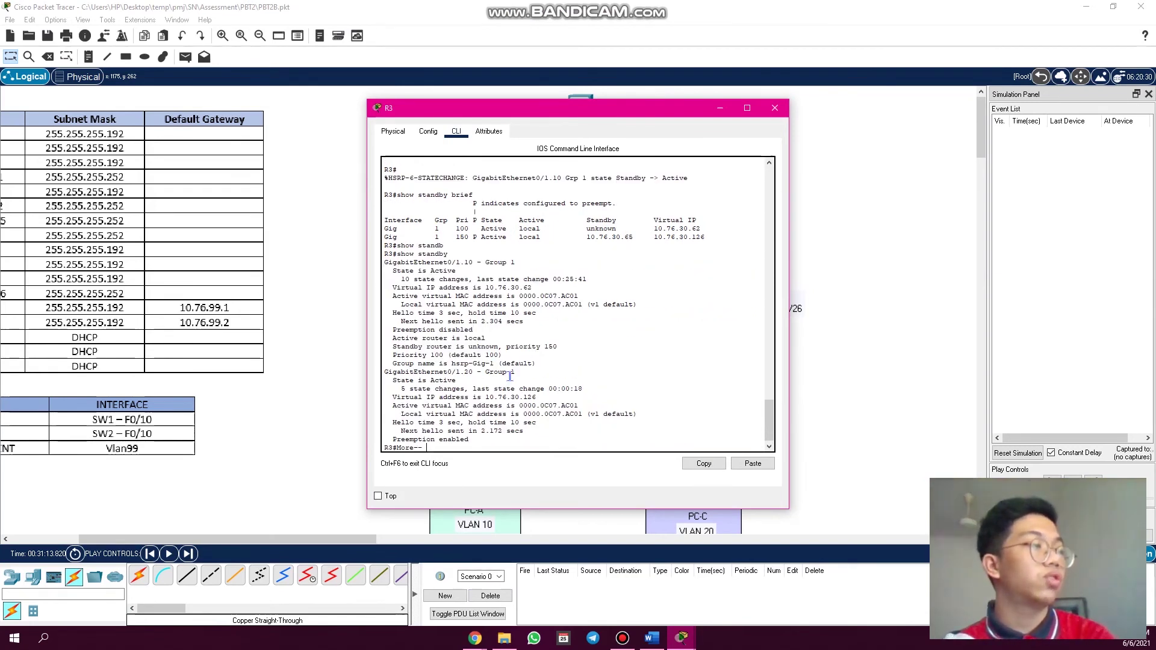
key("space")
left_click_drag(491, 118, 271, 145)
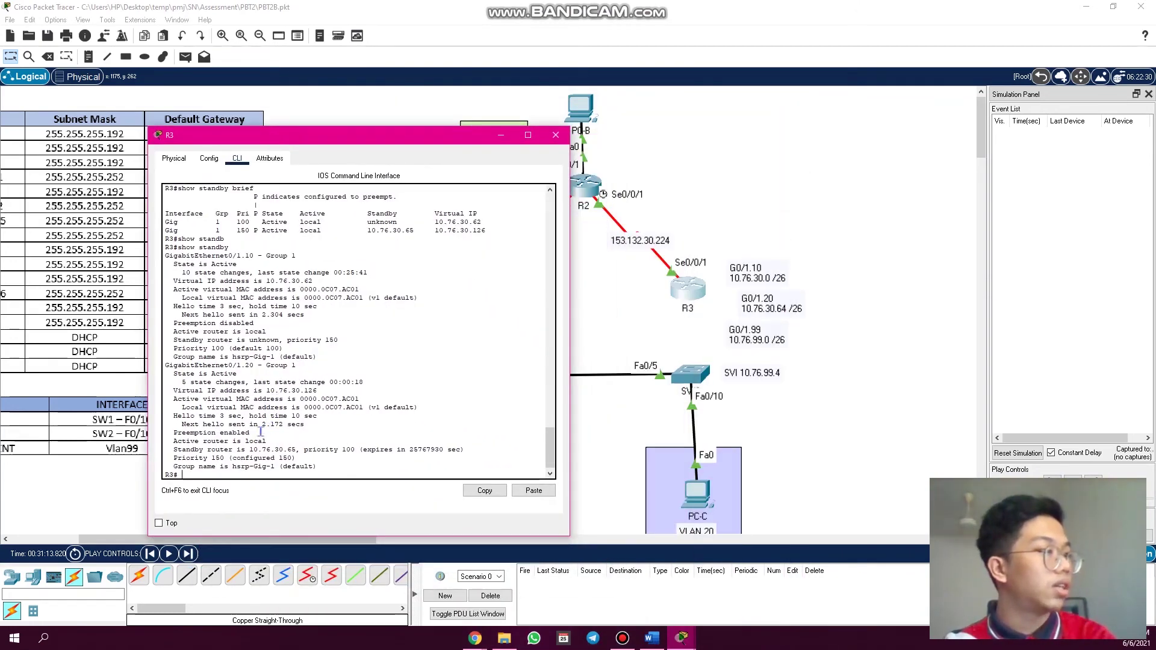
left_click_drag(234, 432, 170, 432)
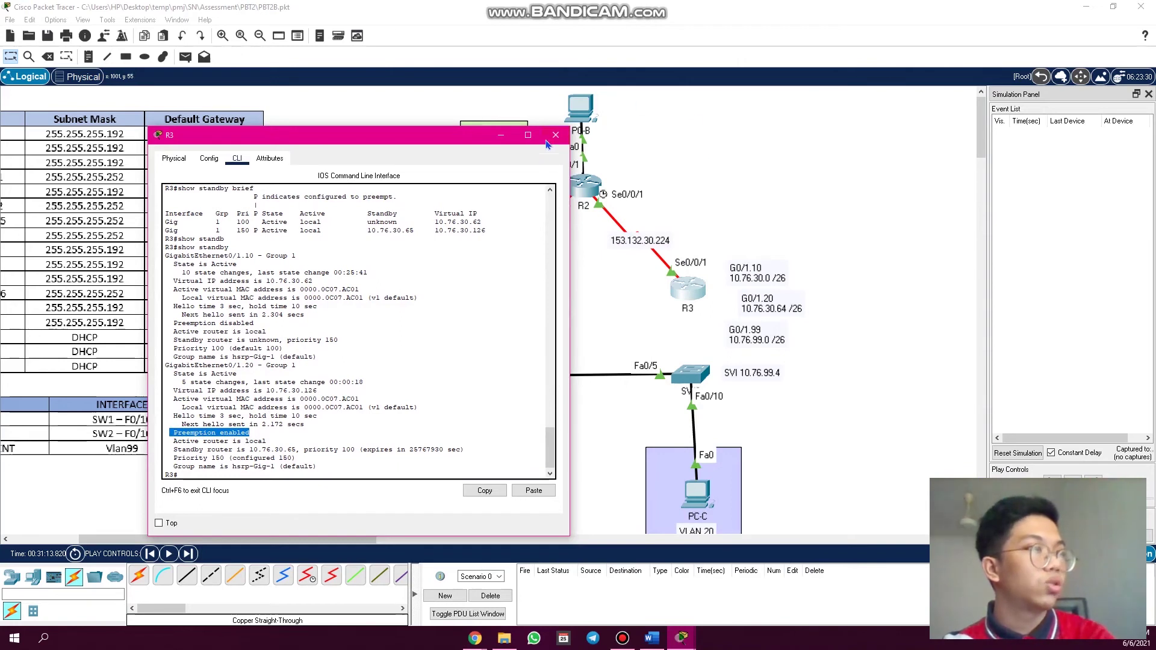
left_click(555, 135)
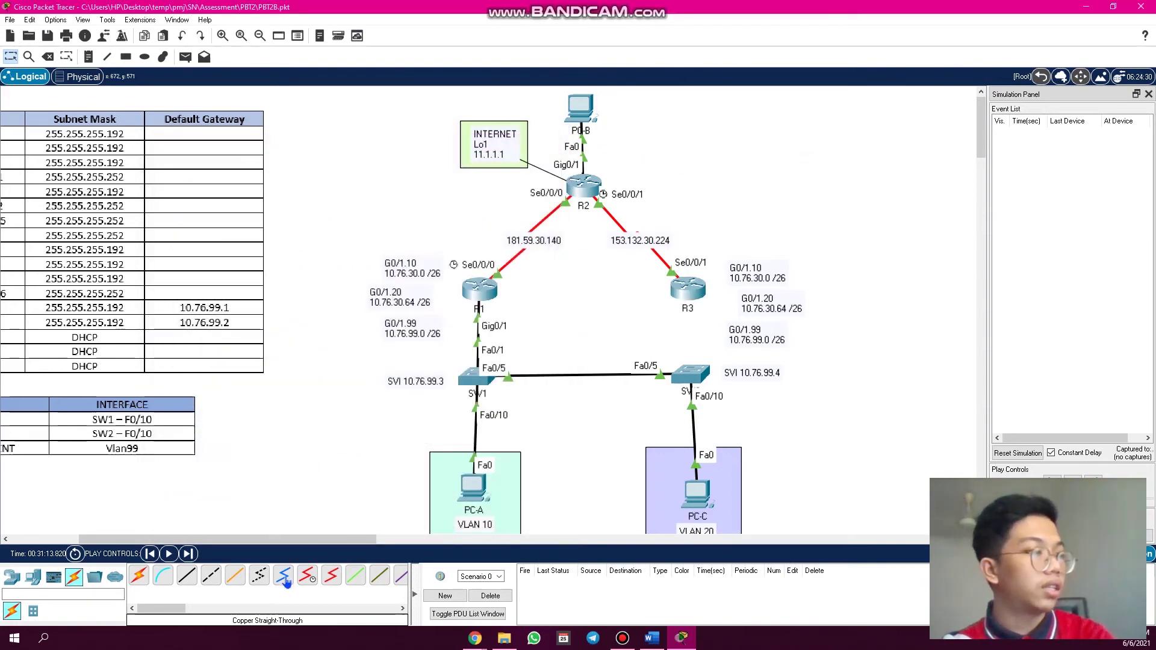
- Cable R3 GigabitEthernet0/1 to SW2 FastEthernet0/1 with copper straight-through, in Realtime mode
left_click(187, 575)
left_click(692, 294)
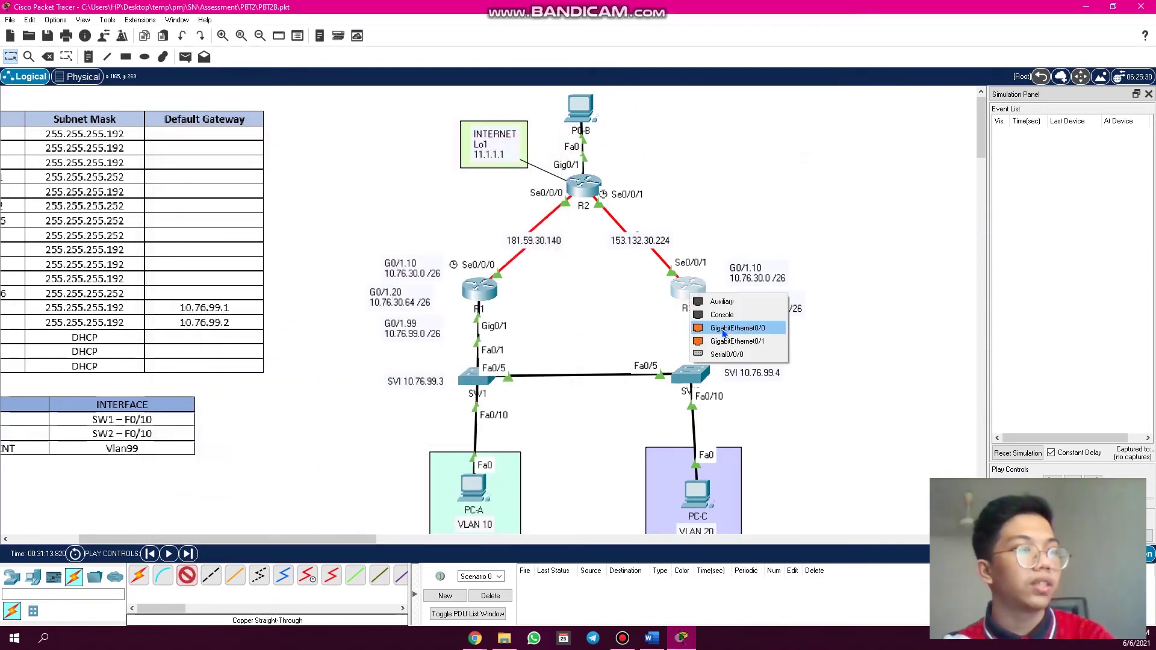
left_click(736, 341)
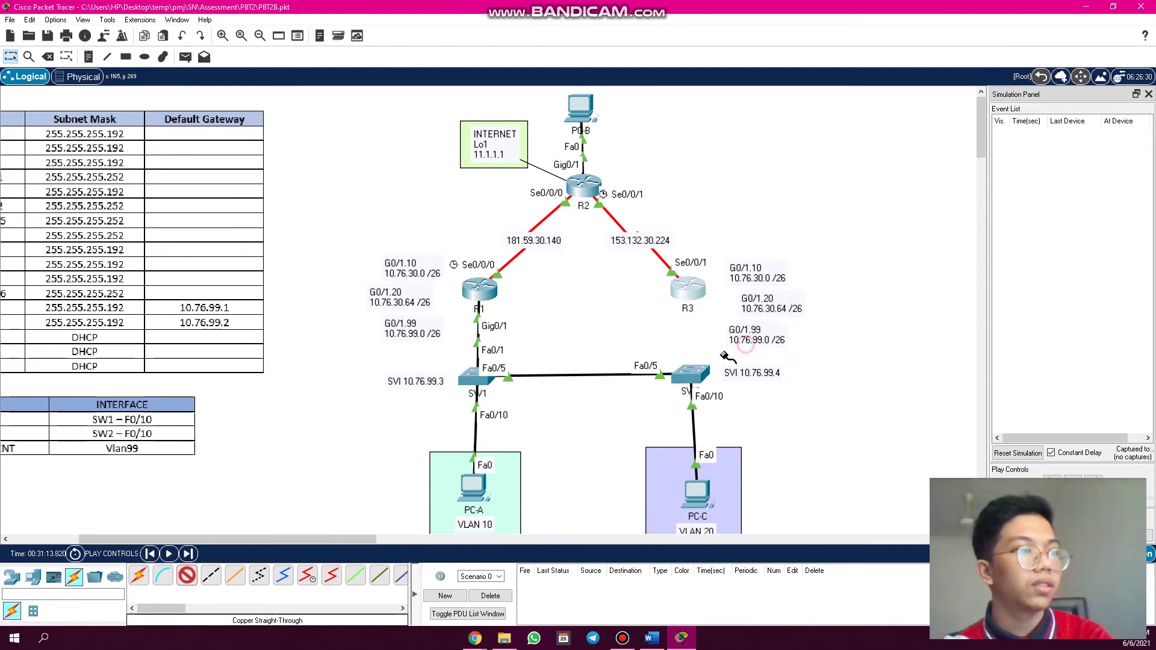
left_click(700, 372)
left_click(750, 48)
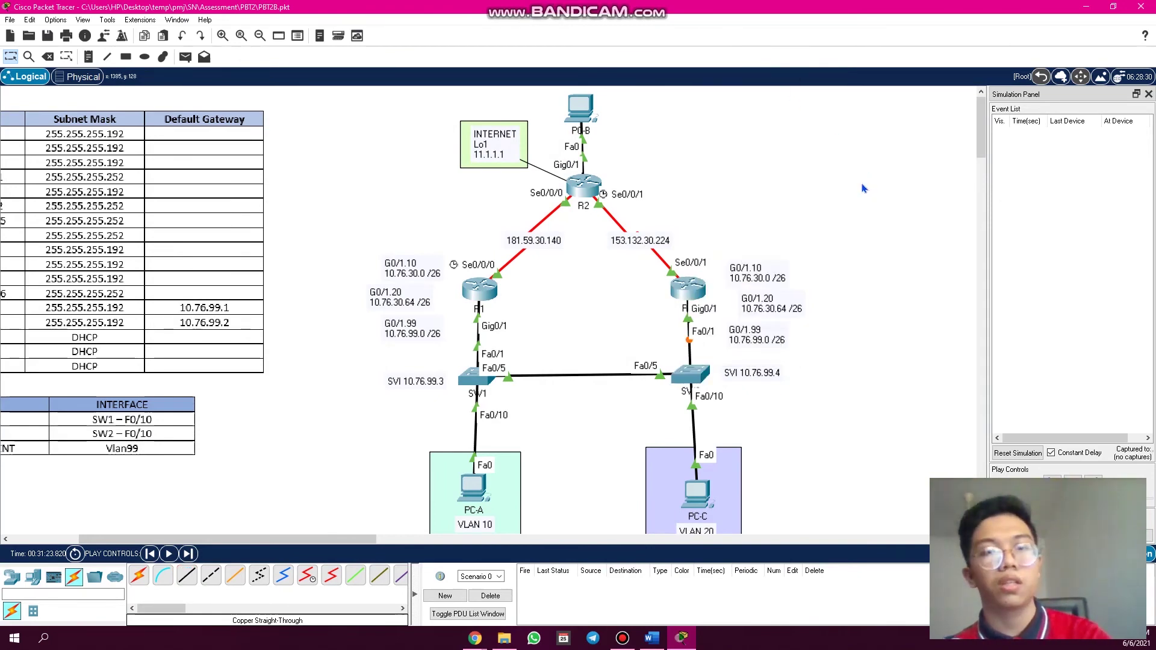
key("shift+r")
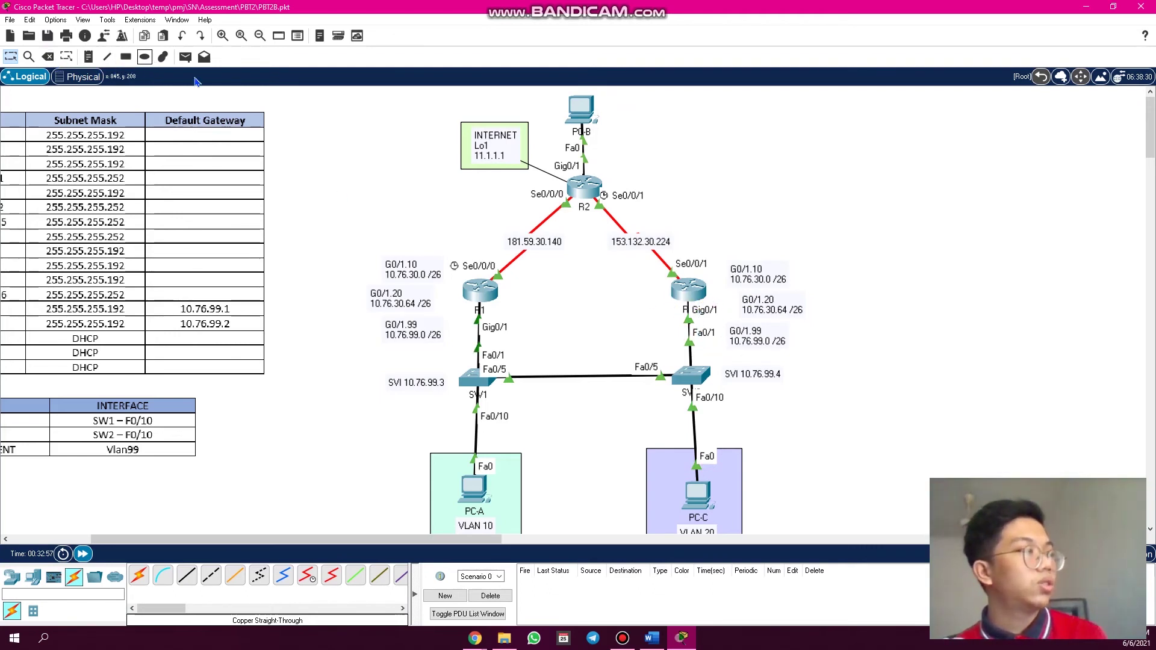
- Queue a simple ping PDU from PC-C to PC-B in Simulation mode
left_click(185, 57)
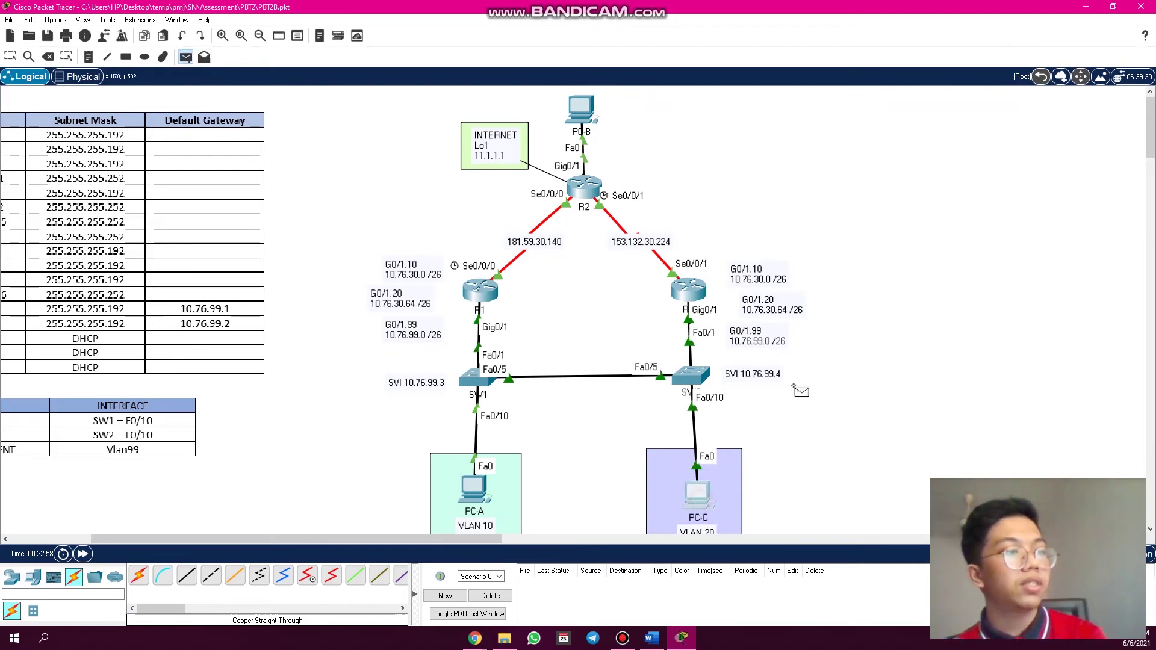
left_click(698, 494)
left_click(580, 110)
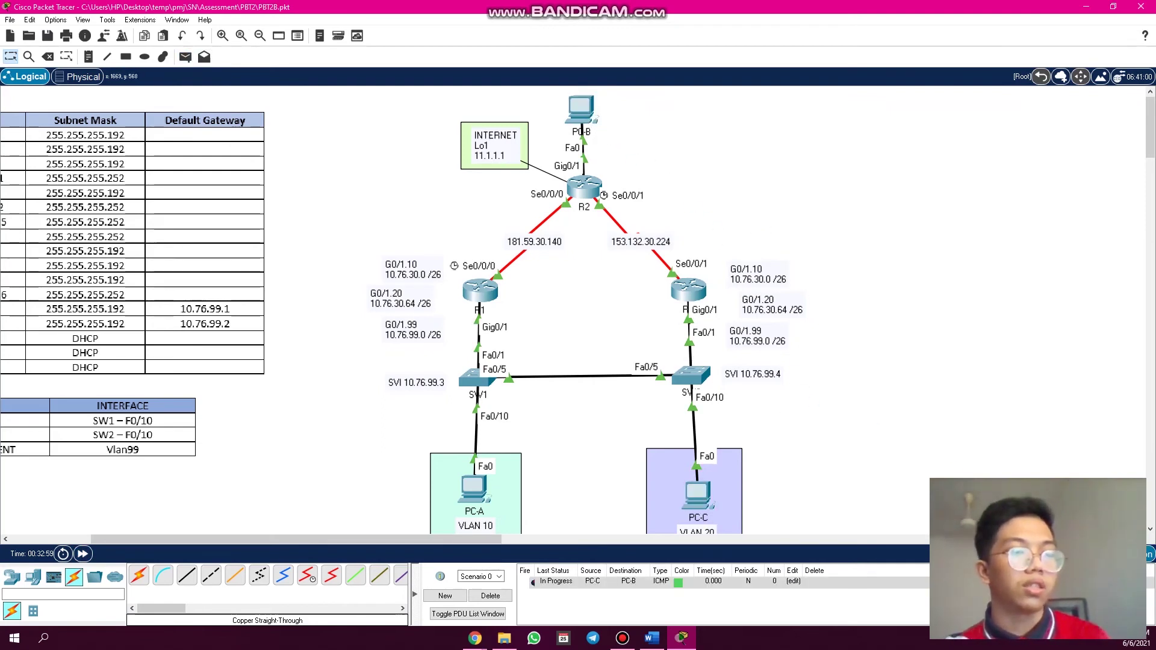
left_click(1149, 554)
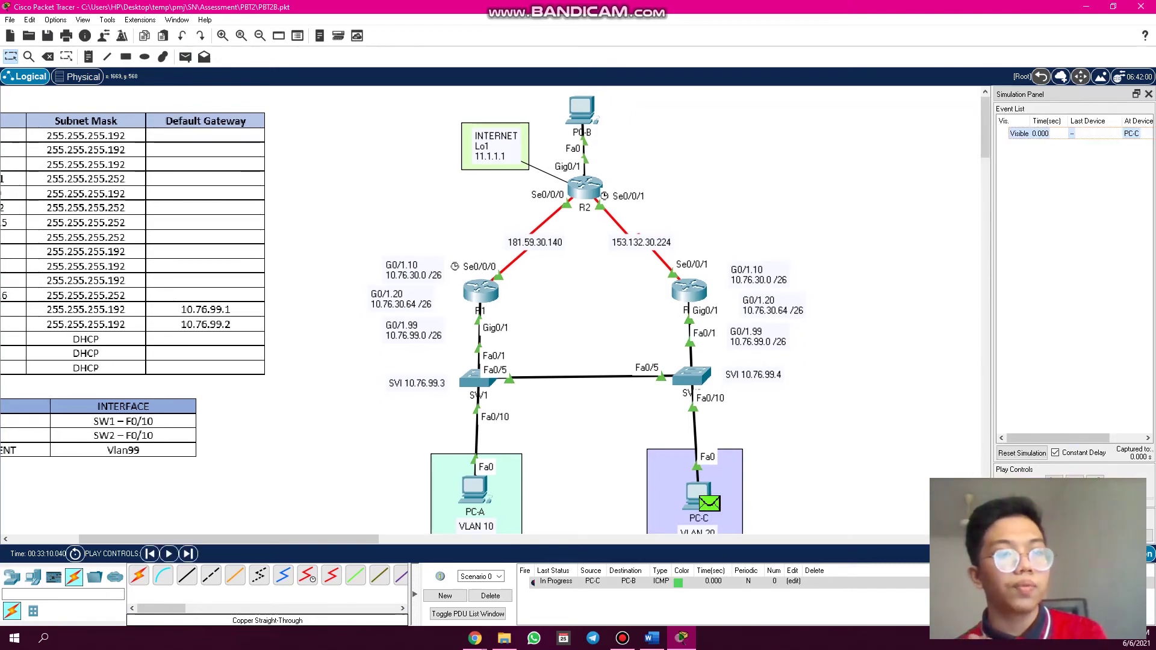